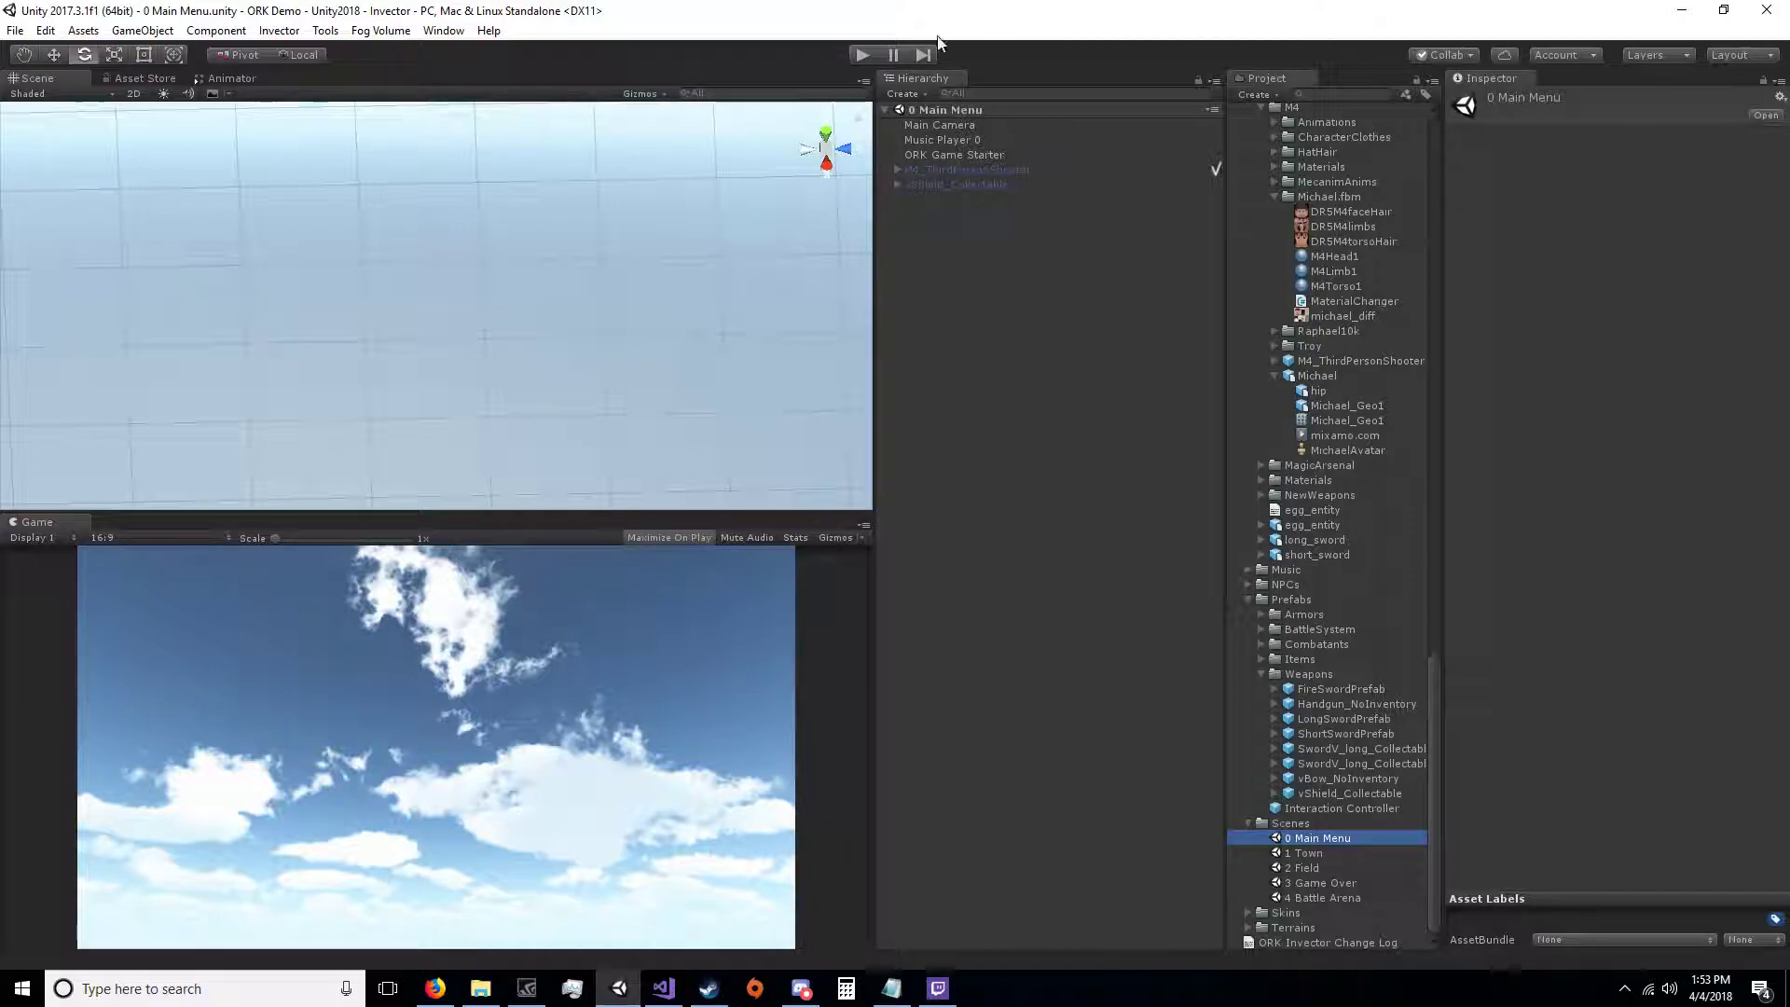
Step: Run the main menu scene, start a new game and test-fire the equipped pistol in the town
{"action": "left_click", "coordinate": [863, 54]}
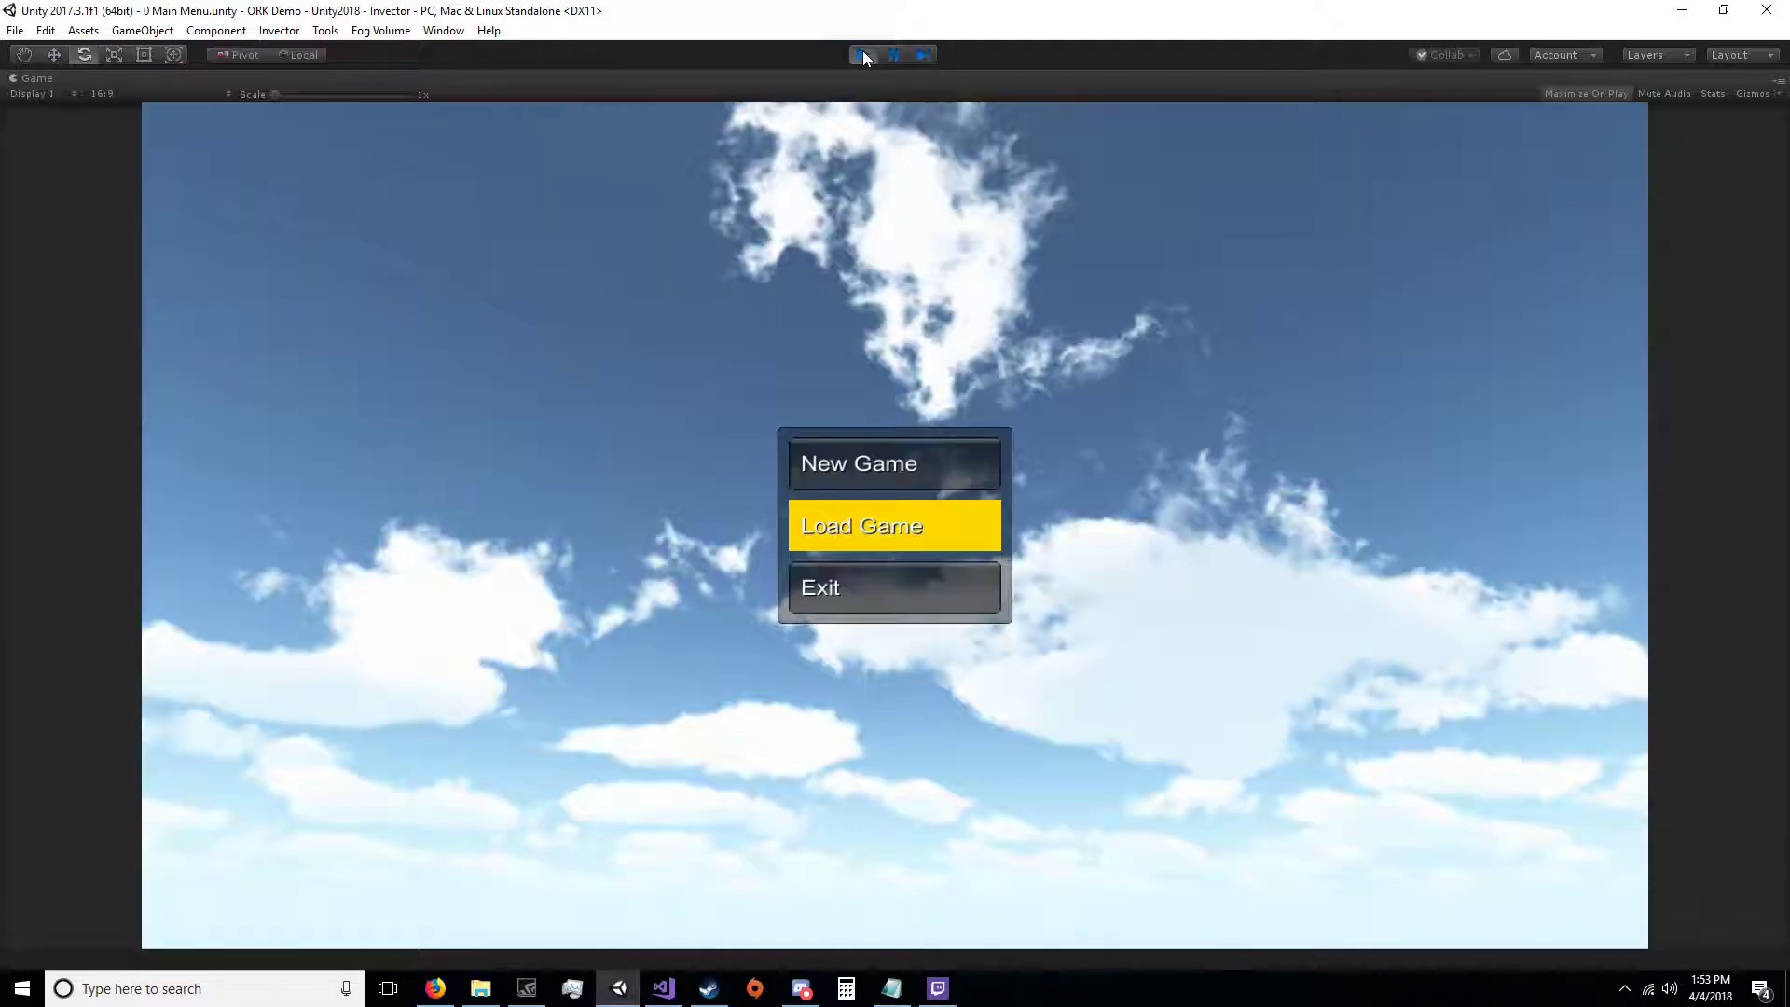
{"action": "left_click", "coordinate": [894, 456]}
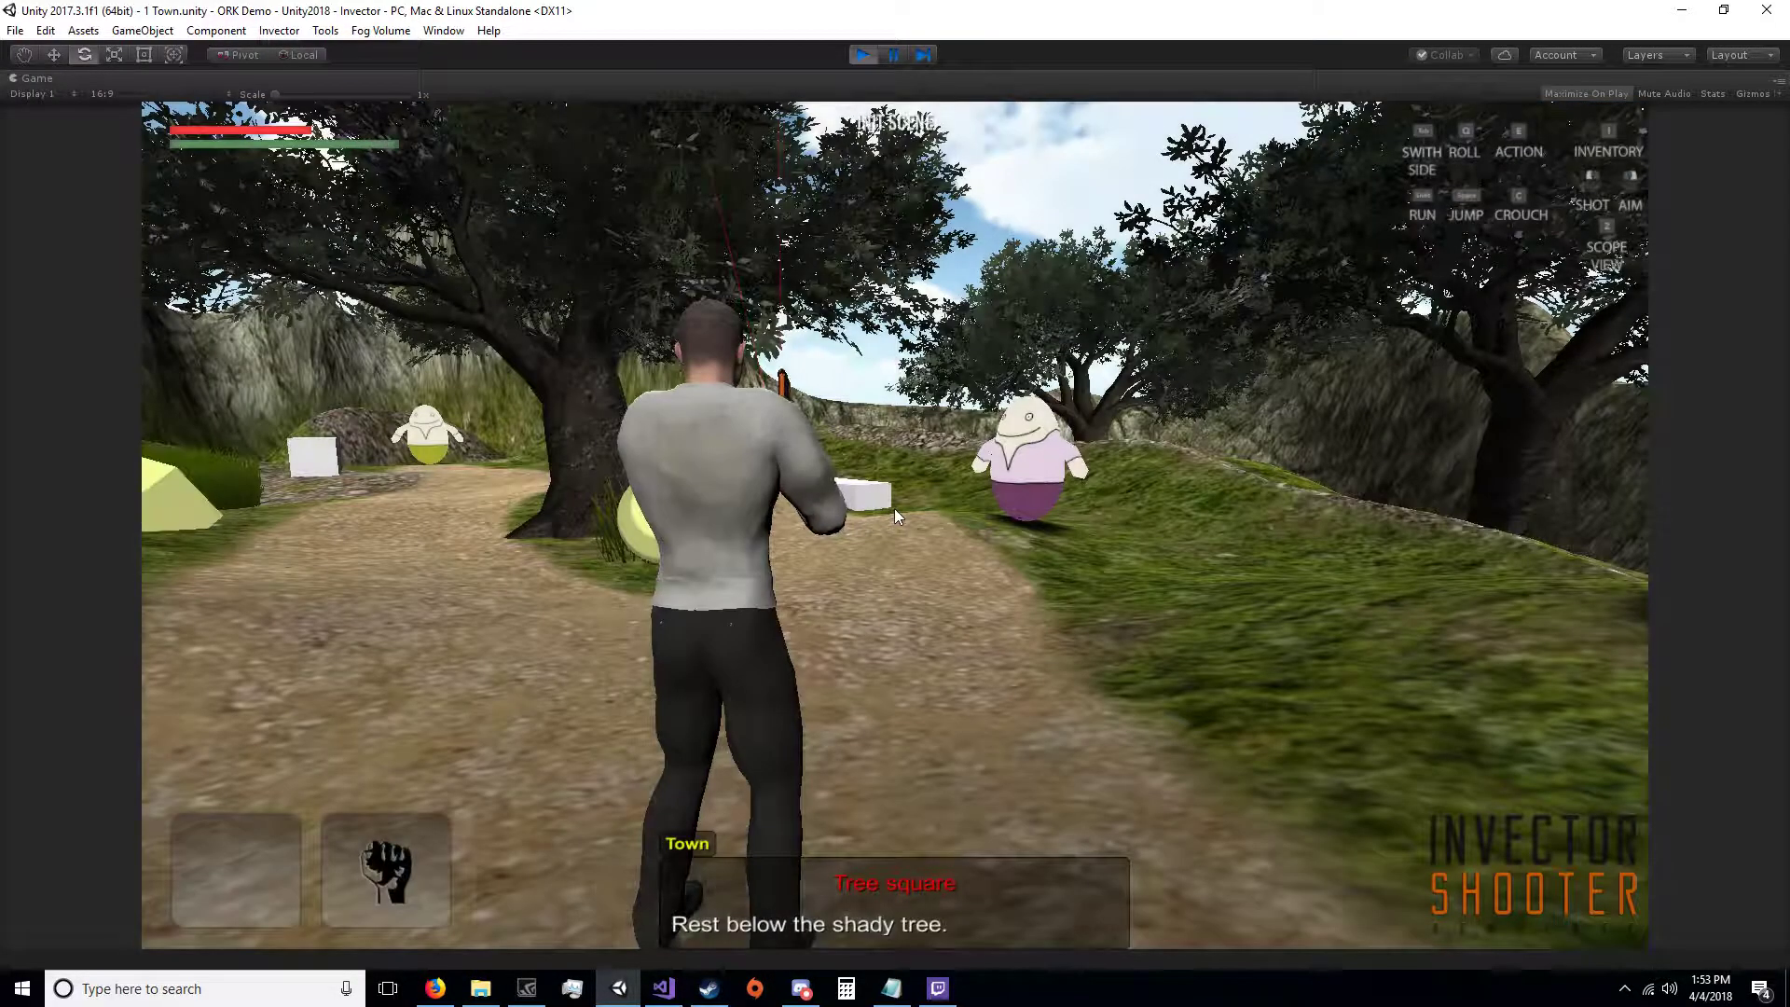
{"action": "key", "text": "w"}
{"action": "right_click", "coordinate": [895, 525]}
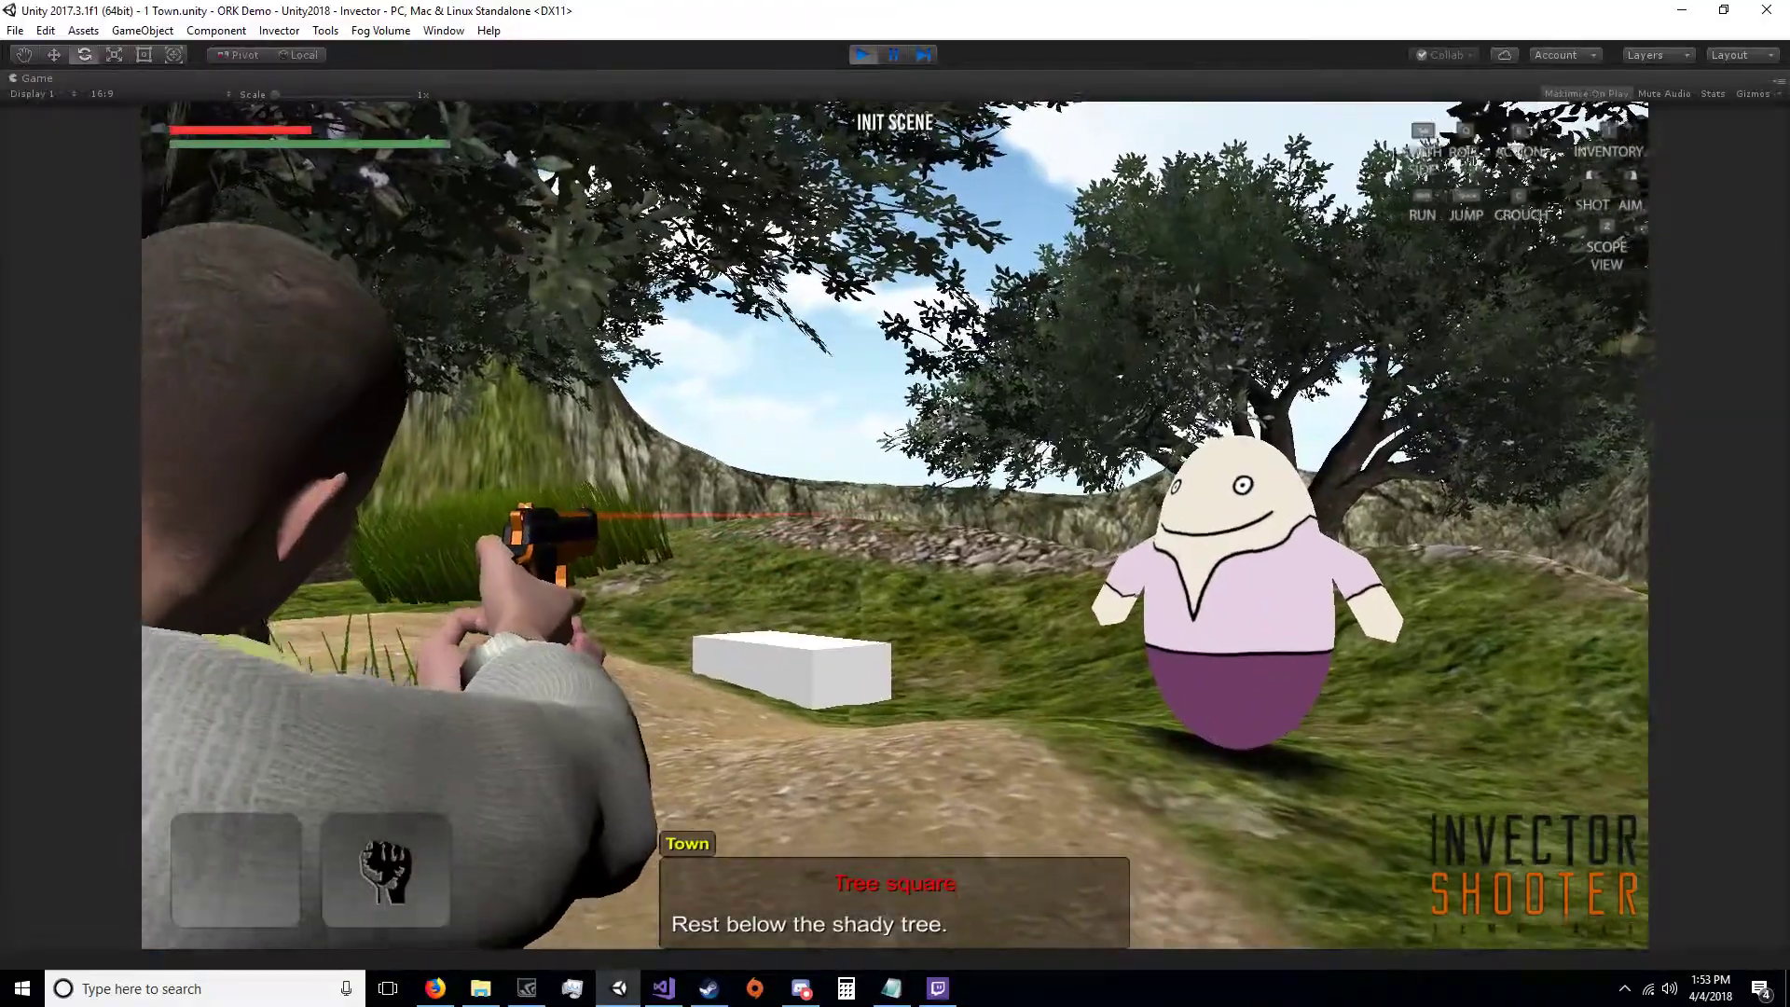
{"action": "left_click", "coordinate": [895, 525]}
{"action": "left_click", "coordinate": [895, 525]}
{"action": "left_click", "coordinate": [894, 524]}
{"action": "left_click", "coordinate": [895, 509]}
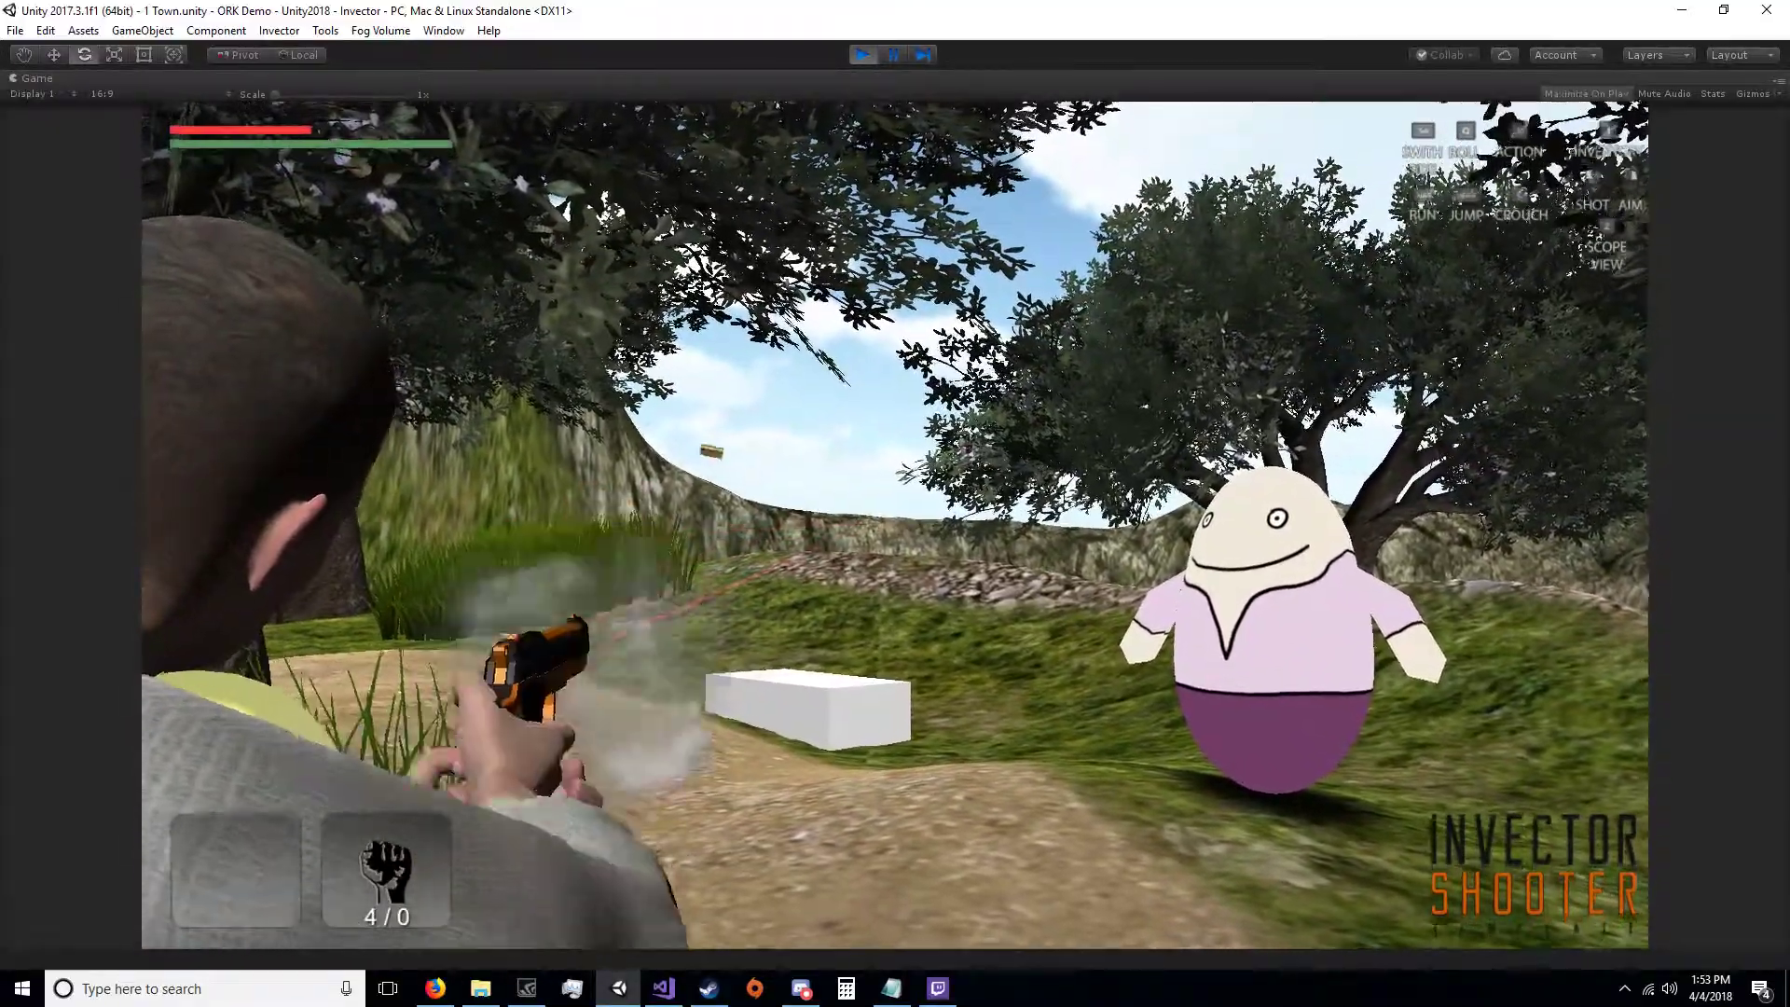
Step: Equip the Short Sword in Brown Pants' right hand in place of the pistol and return to the game
{"action": "key", "text": "Escape"}
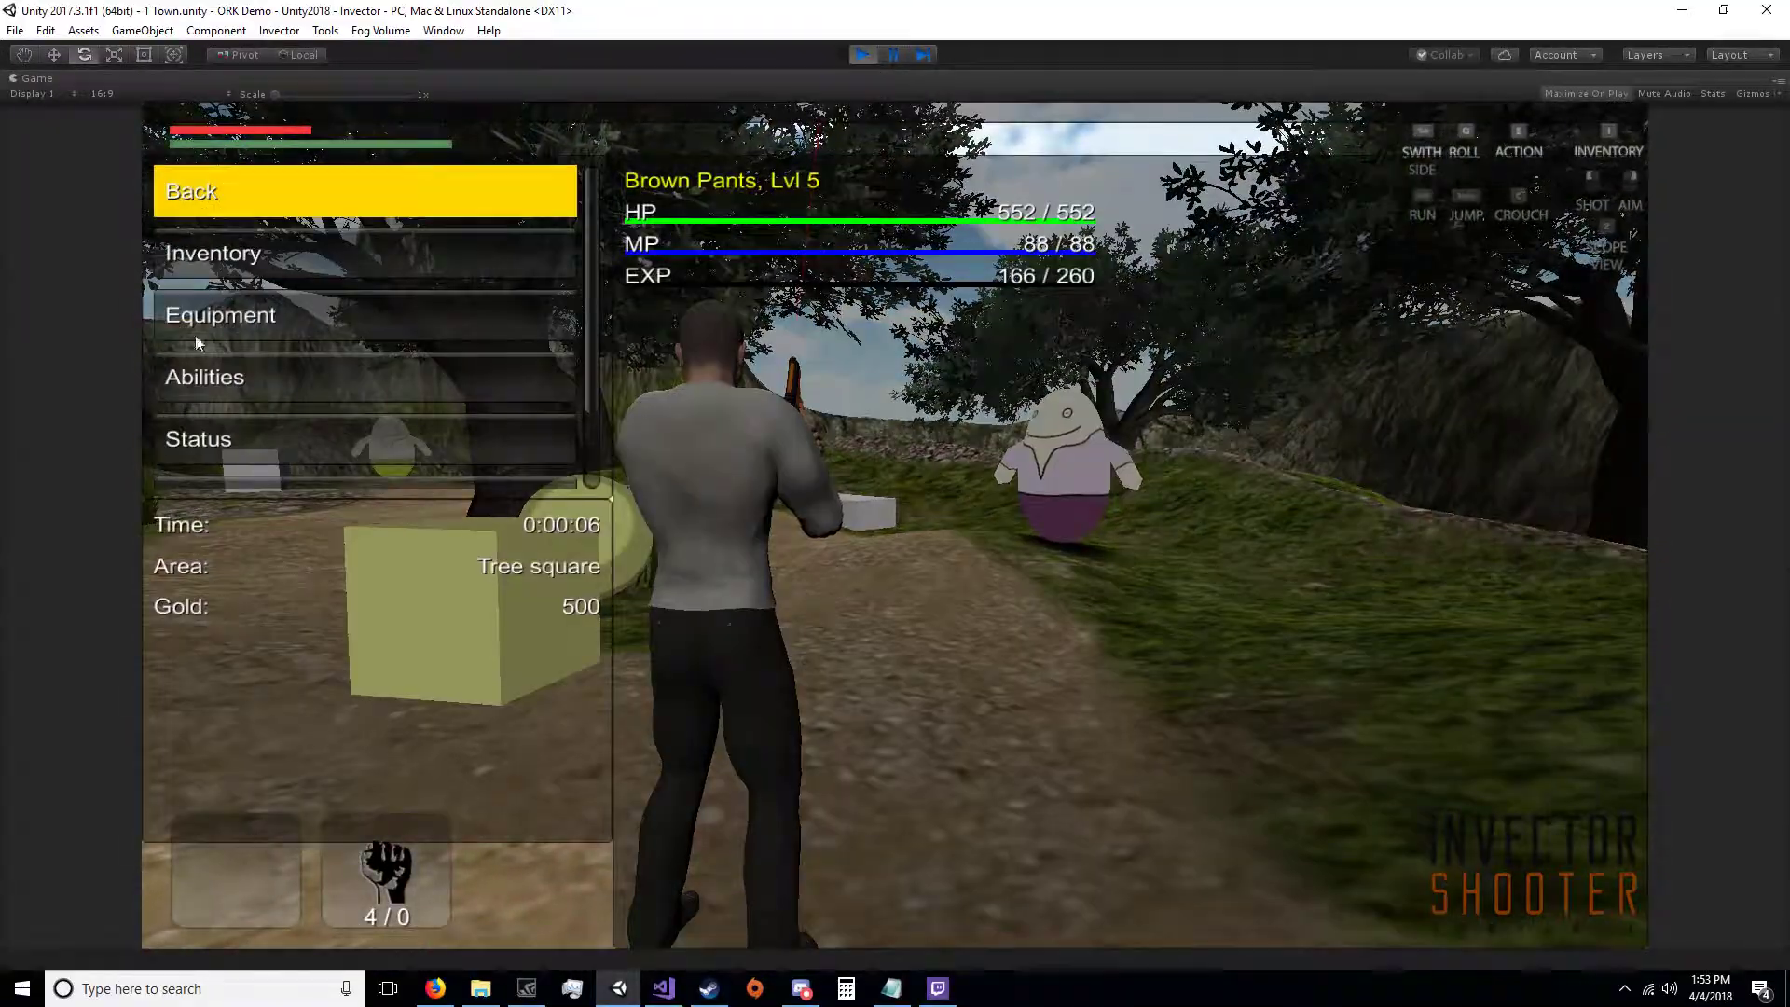
{"action": "left_click", "coordinate": [338, 310]}
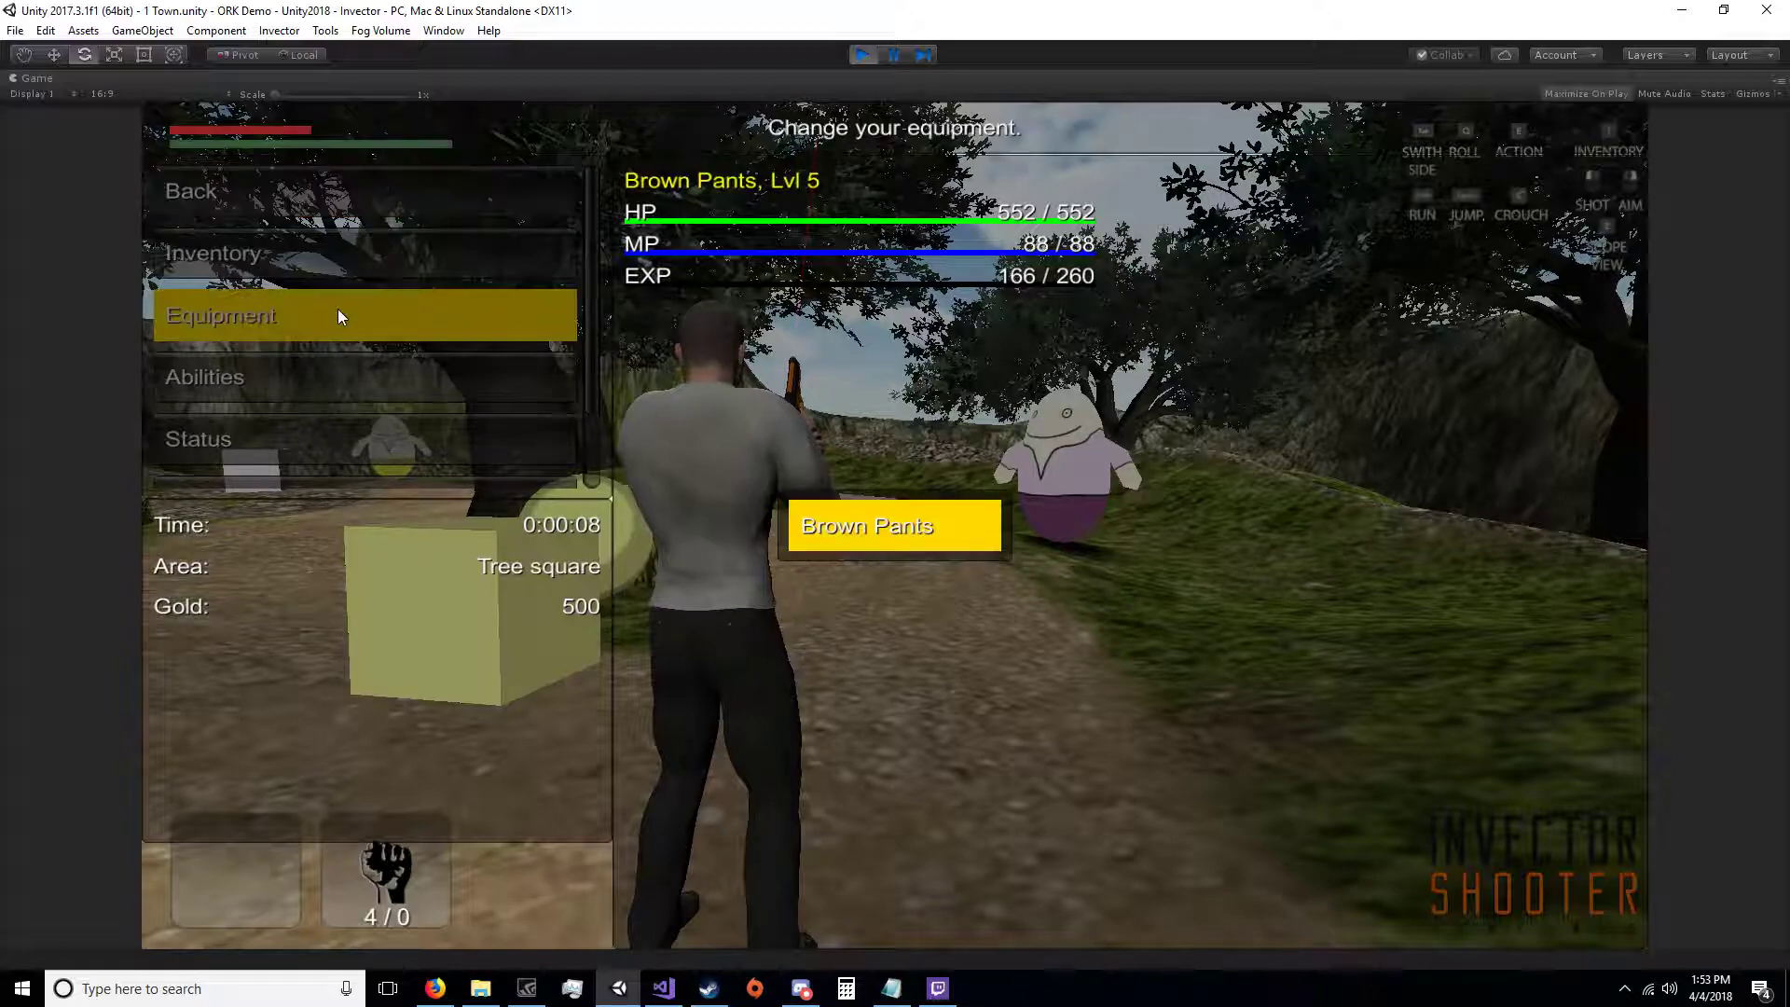
{"action": "left_click", "coordinate": [942, 527]}
{"action": "left_click", "coordinate": [446, 244]}
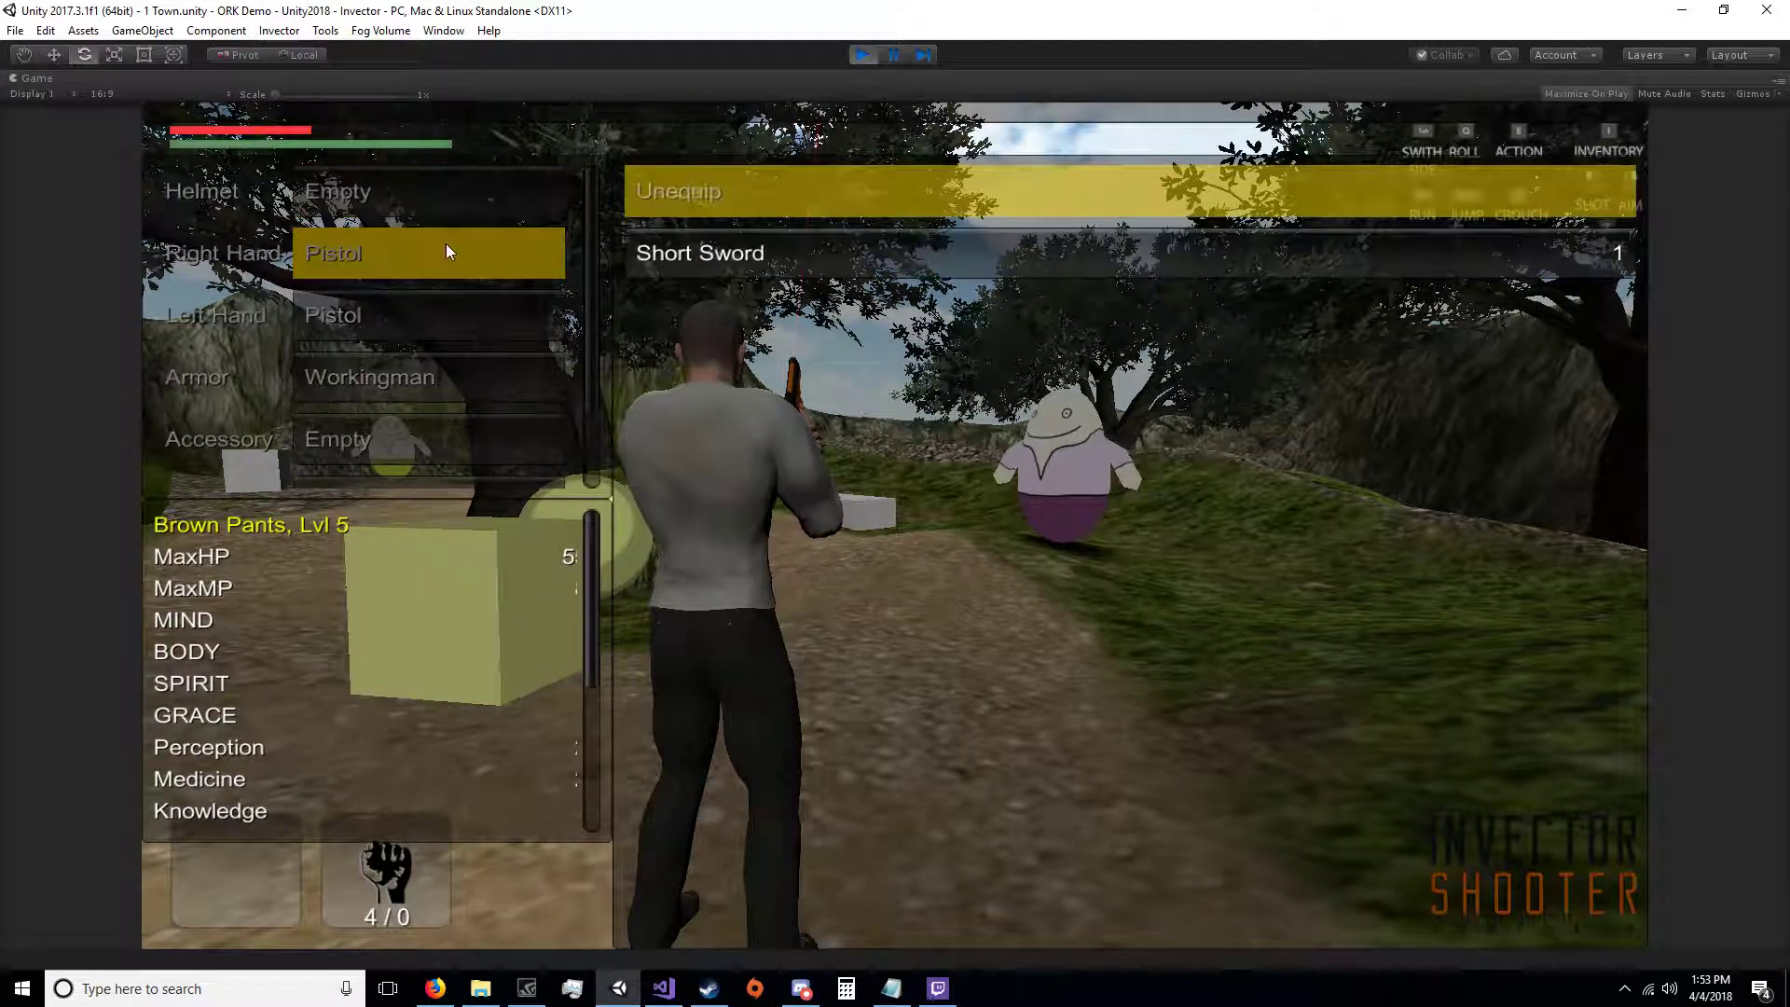
{"action": "left_click", "coordinate": [795, 263]}
{"action": "key", "text": "Escape"}
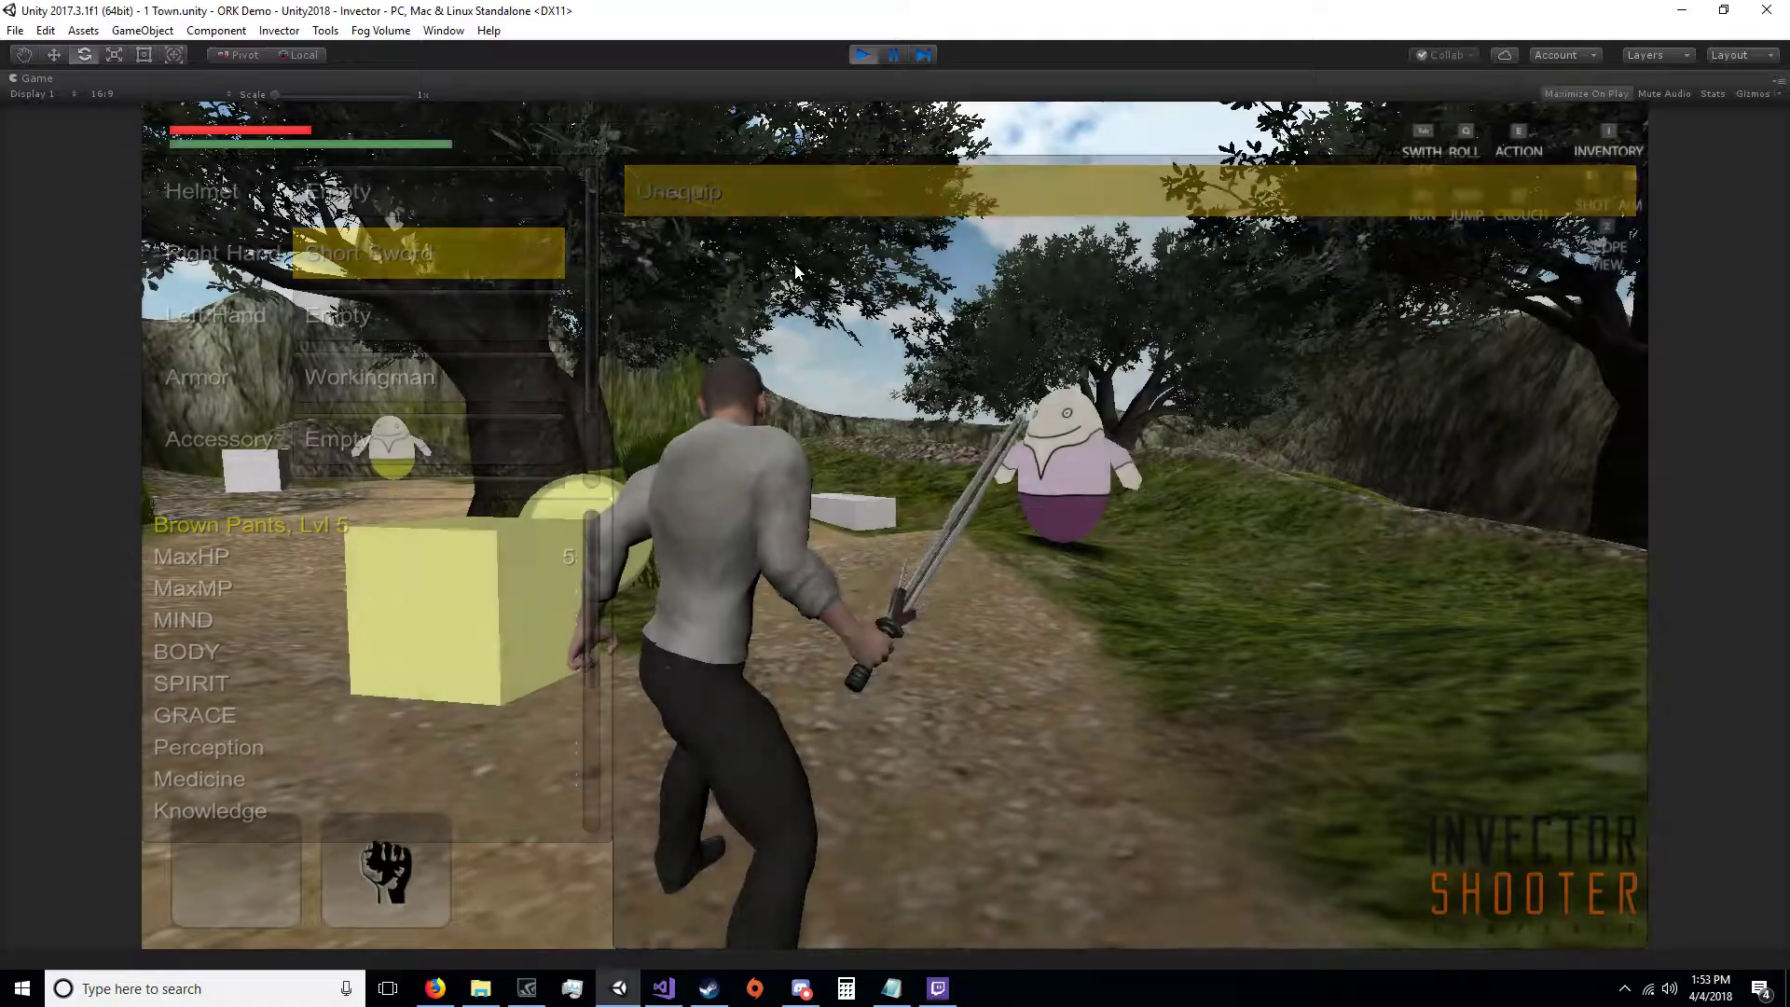
{"action": "key", "text": "Escape"}
Step: Test the Short Sword with several attack swings
{"action": "left_click", "coordinate": [895, 525]}
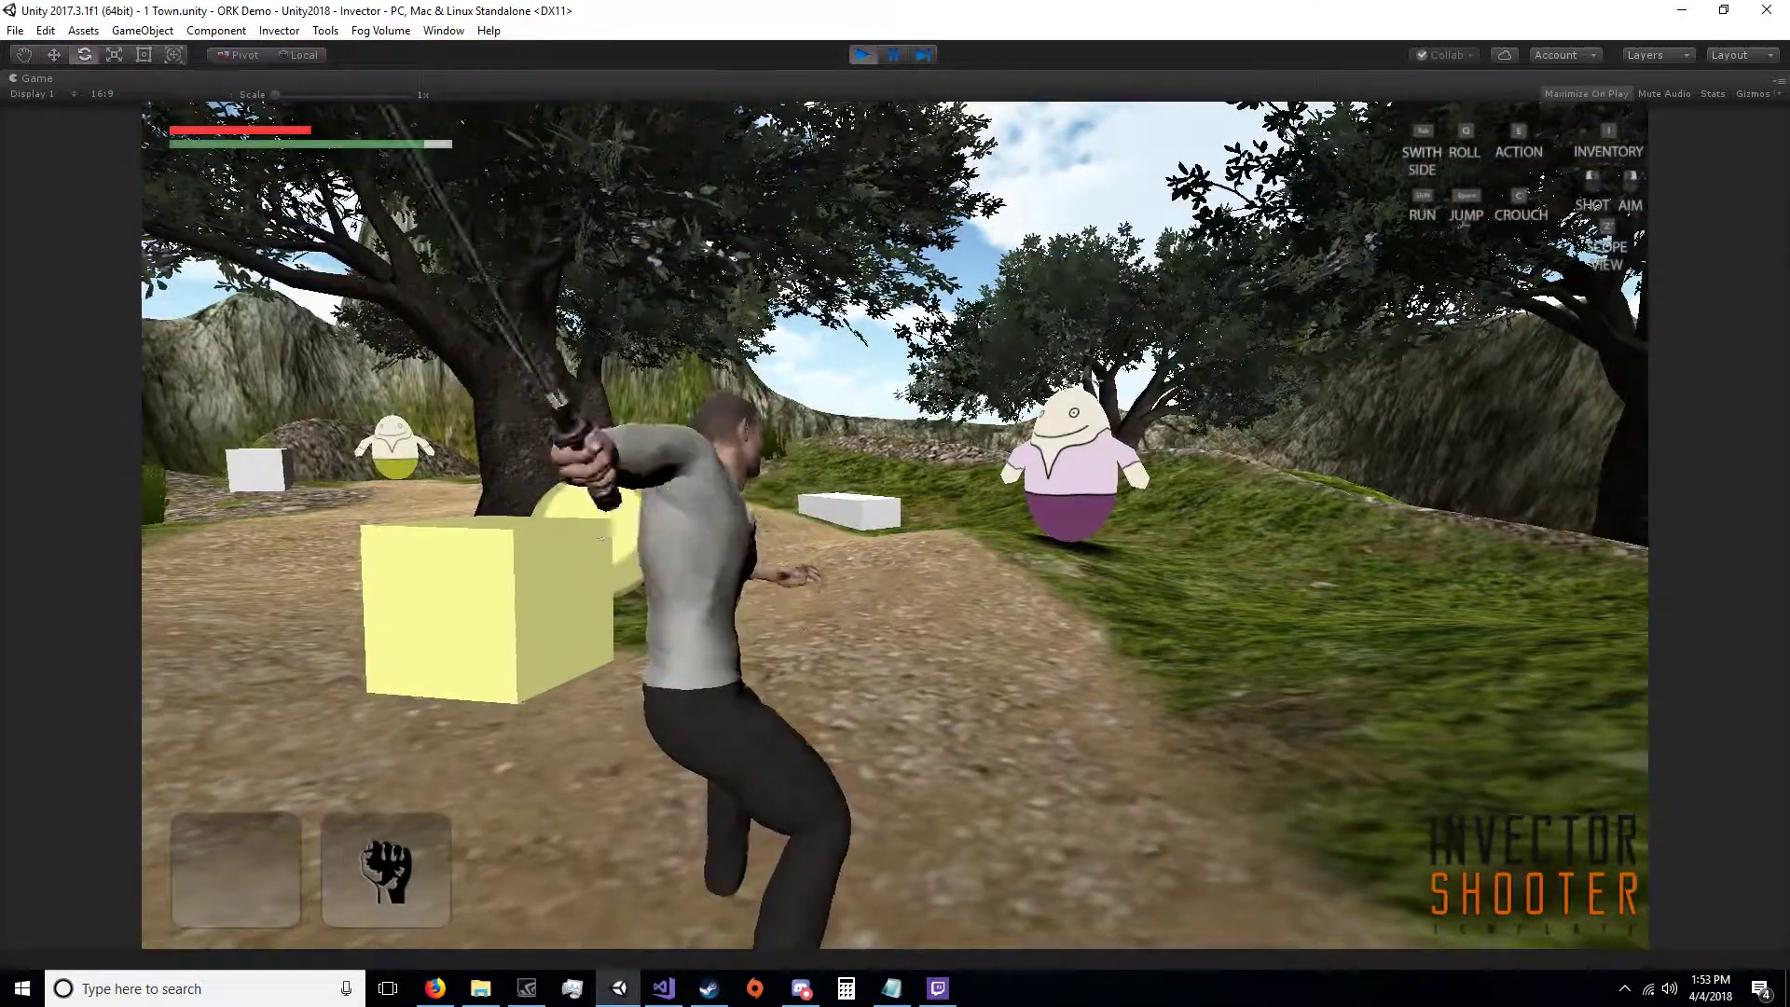
{"action": "left_click", "coordinate": [895, 525]}
{"action": "left_click", "coordinate": [895, 525]}
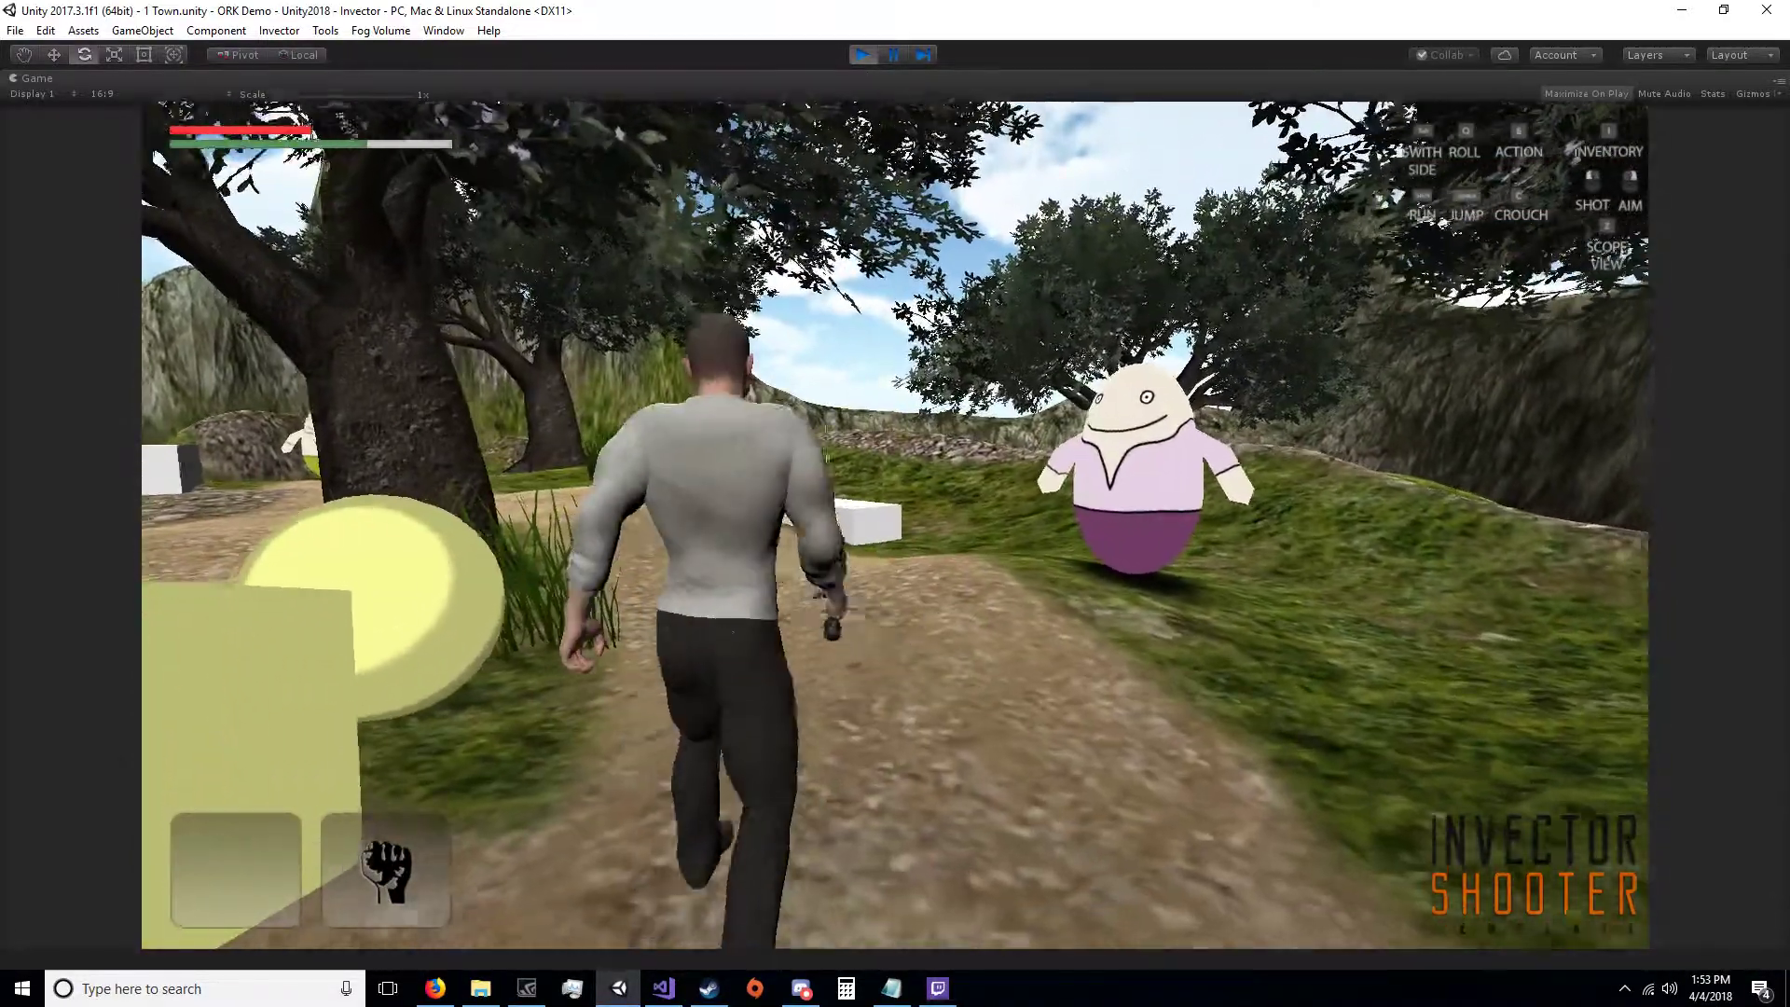
Step: Review the in-game menu entries and stop the running game
{"action": "key", "text": "Escape"}
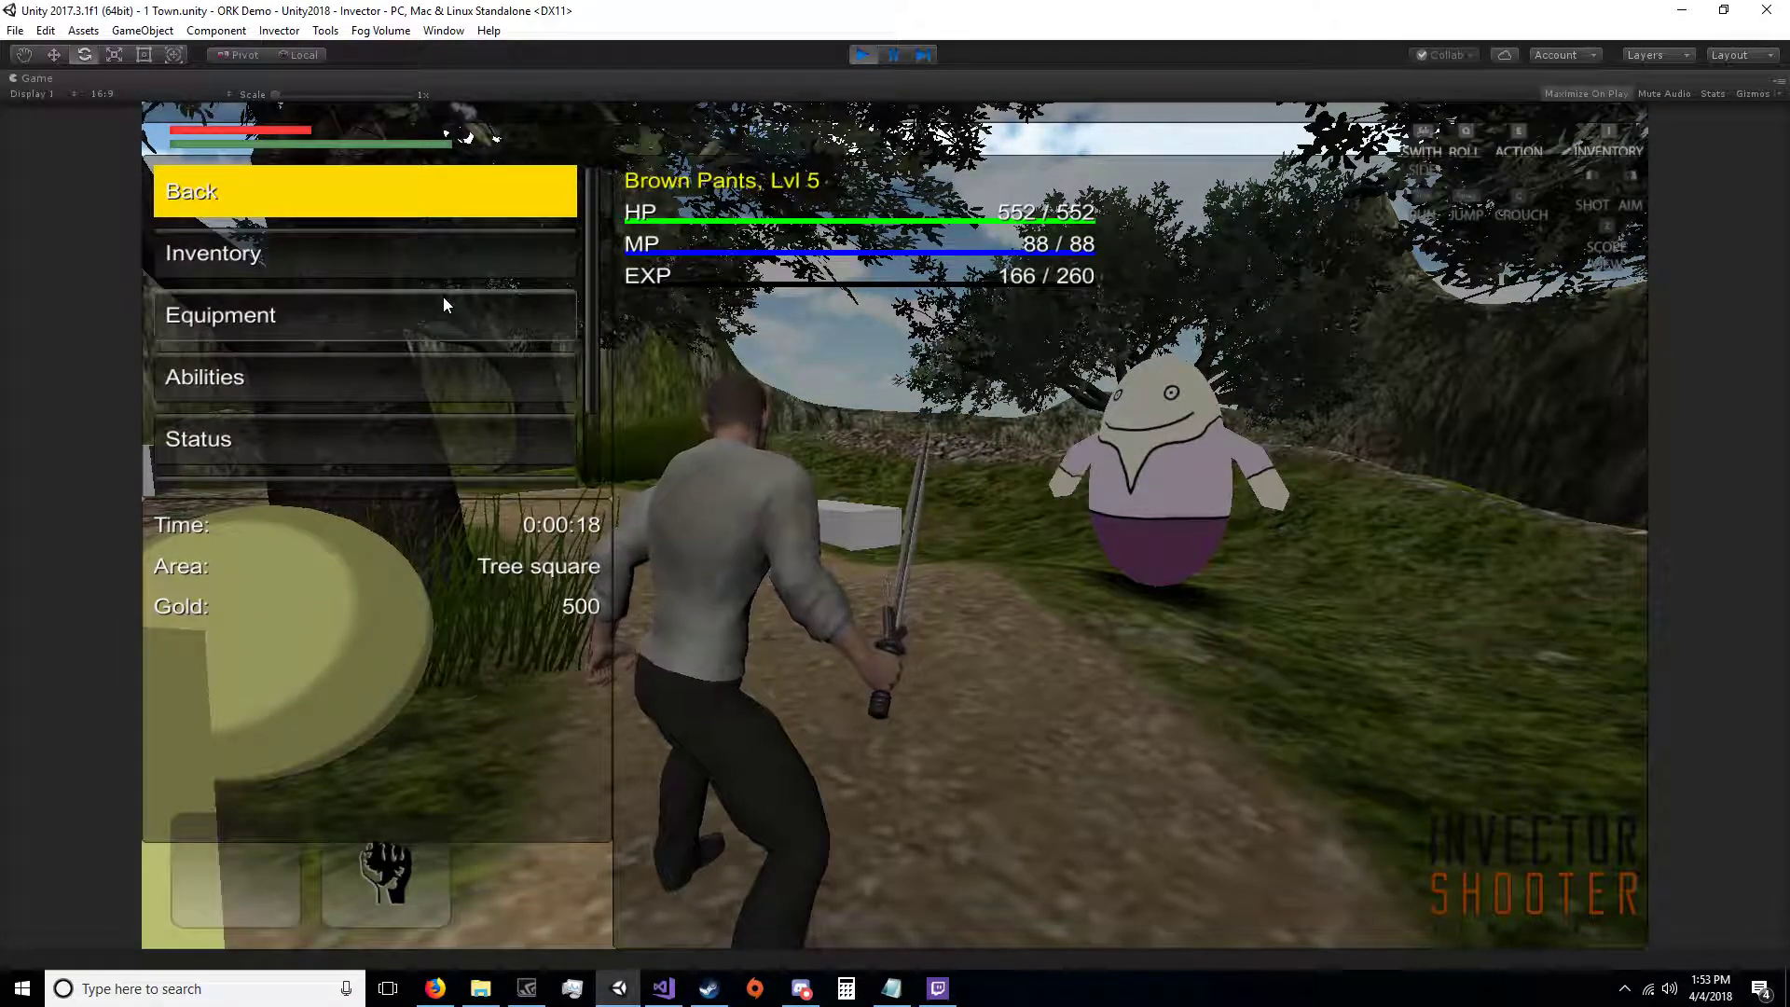
{"action": "scroll", "coordinate": [433, 327], "scroll_direction": "down", "scroll_amount": 2}
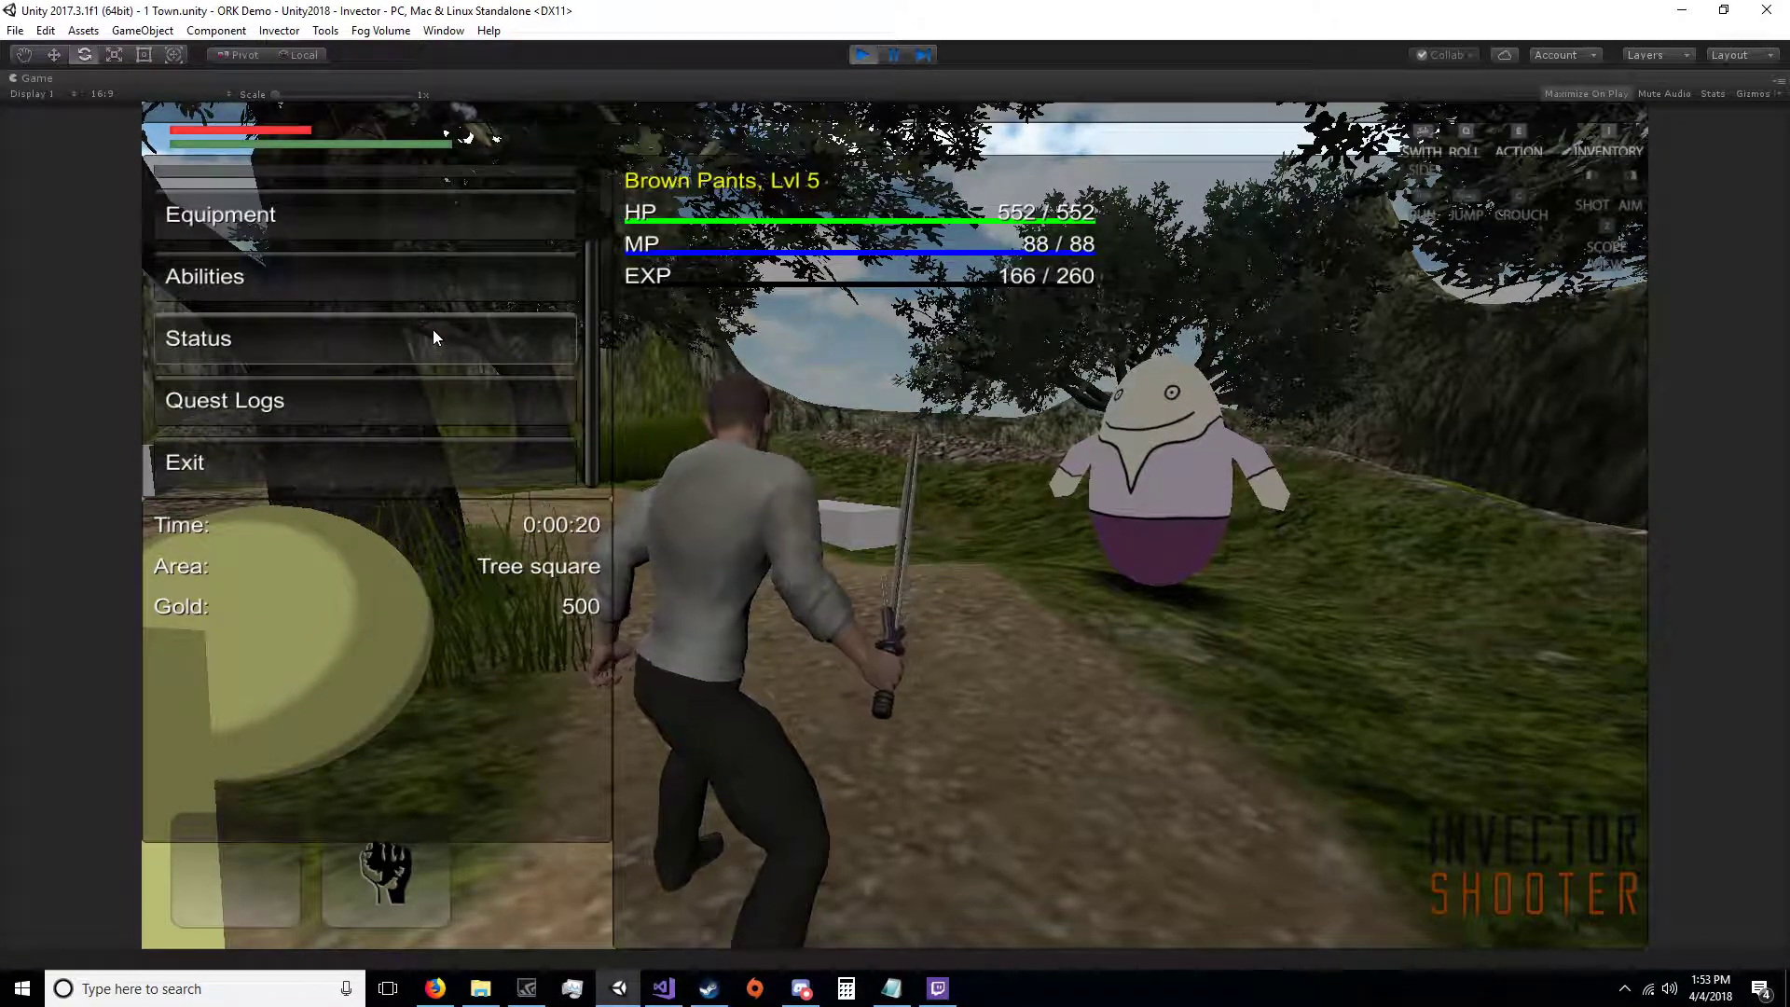
{"action": "scroll", "coordinate": [432, 328], "scroll_direction": "up", "scroll_amount": 2}
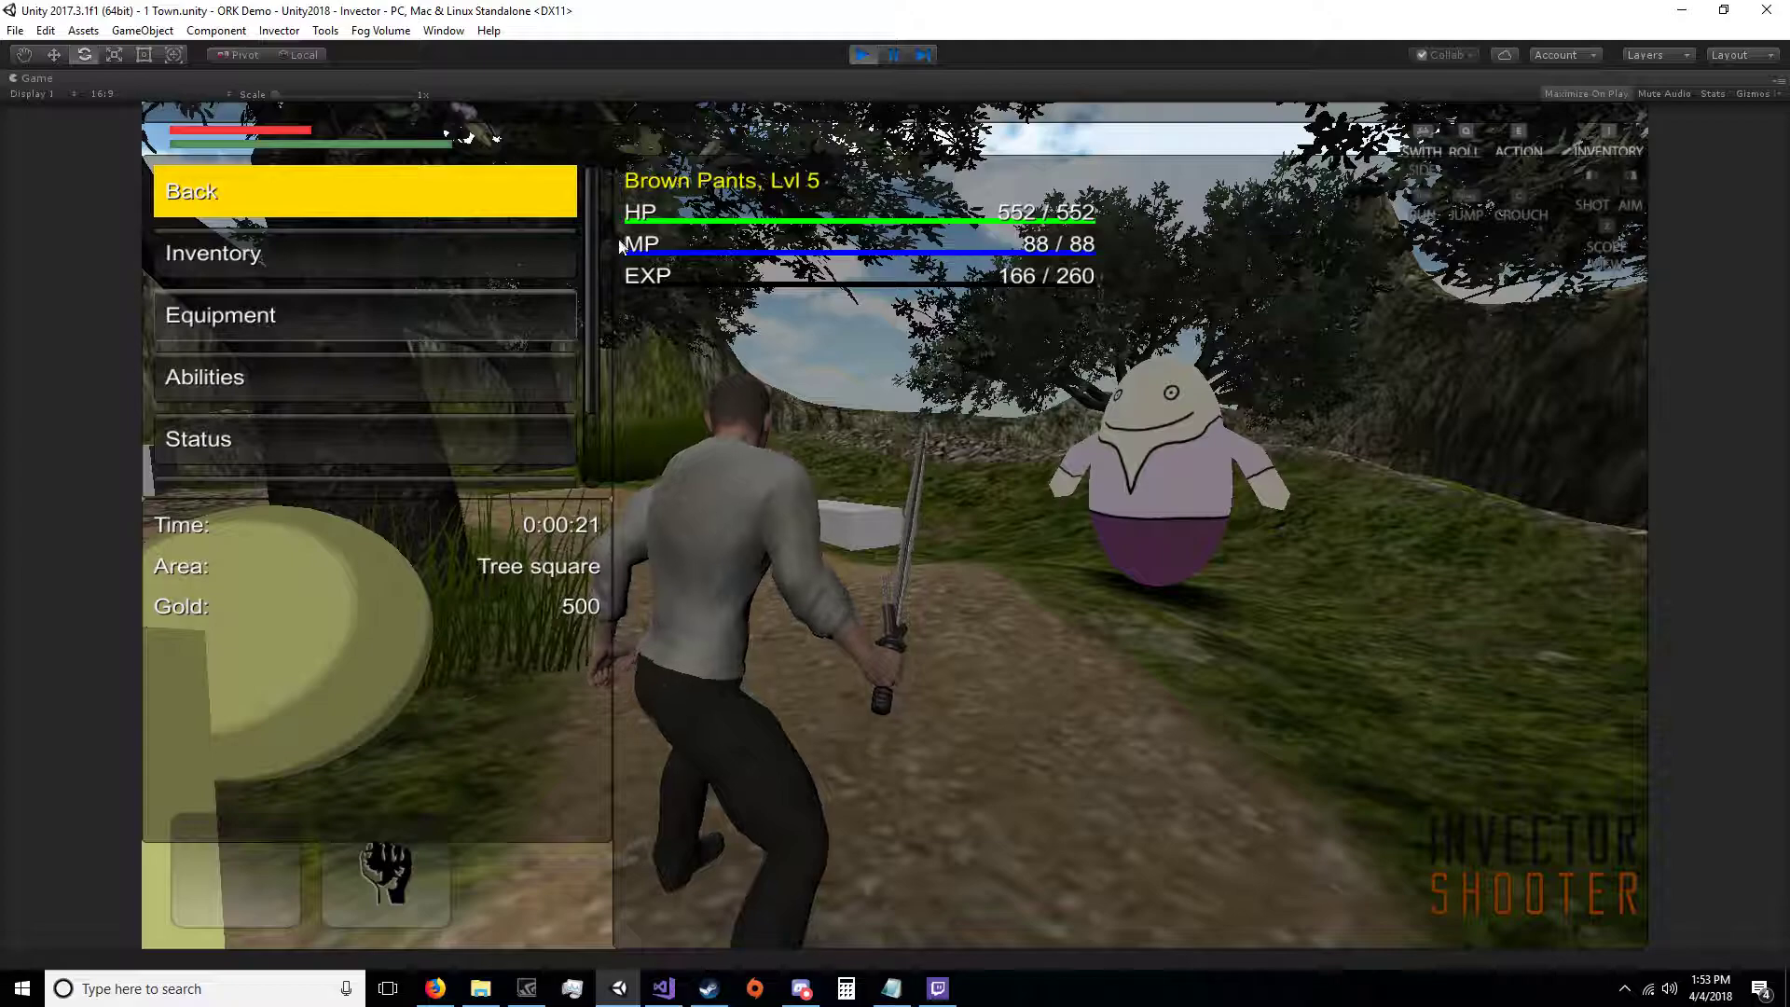
{"action": "left_click", "coordinate": [863, 54]}
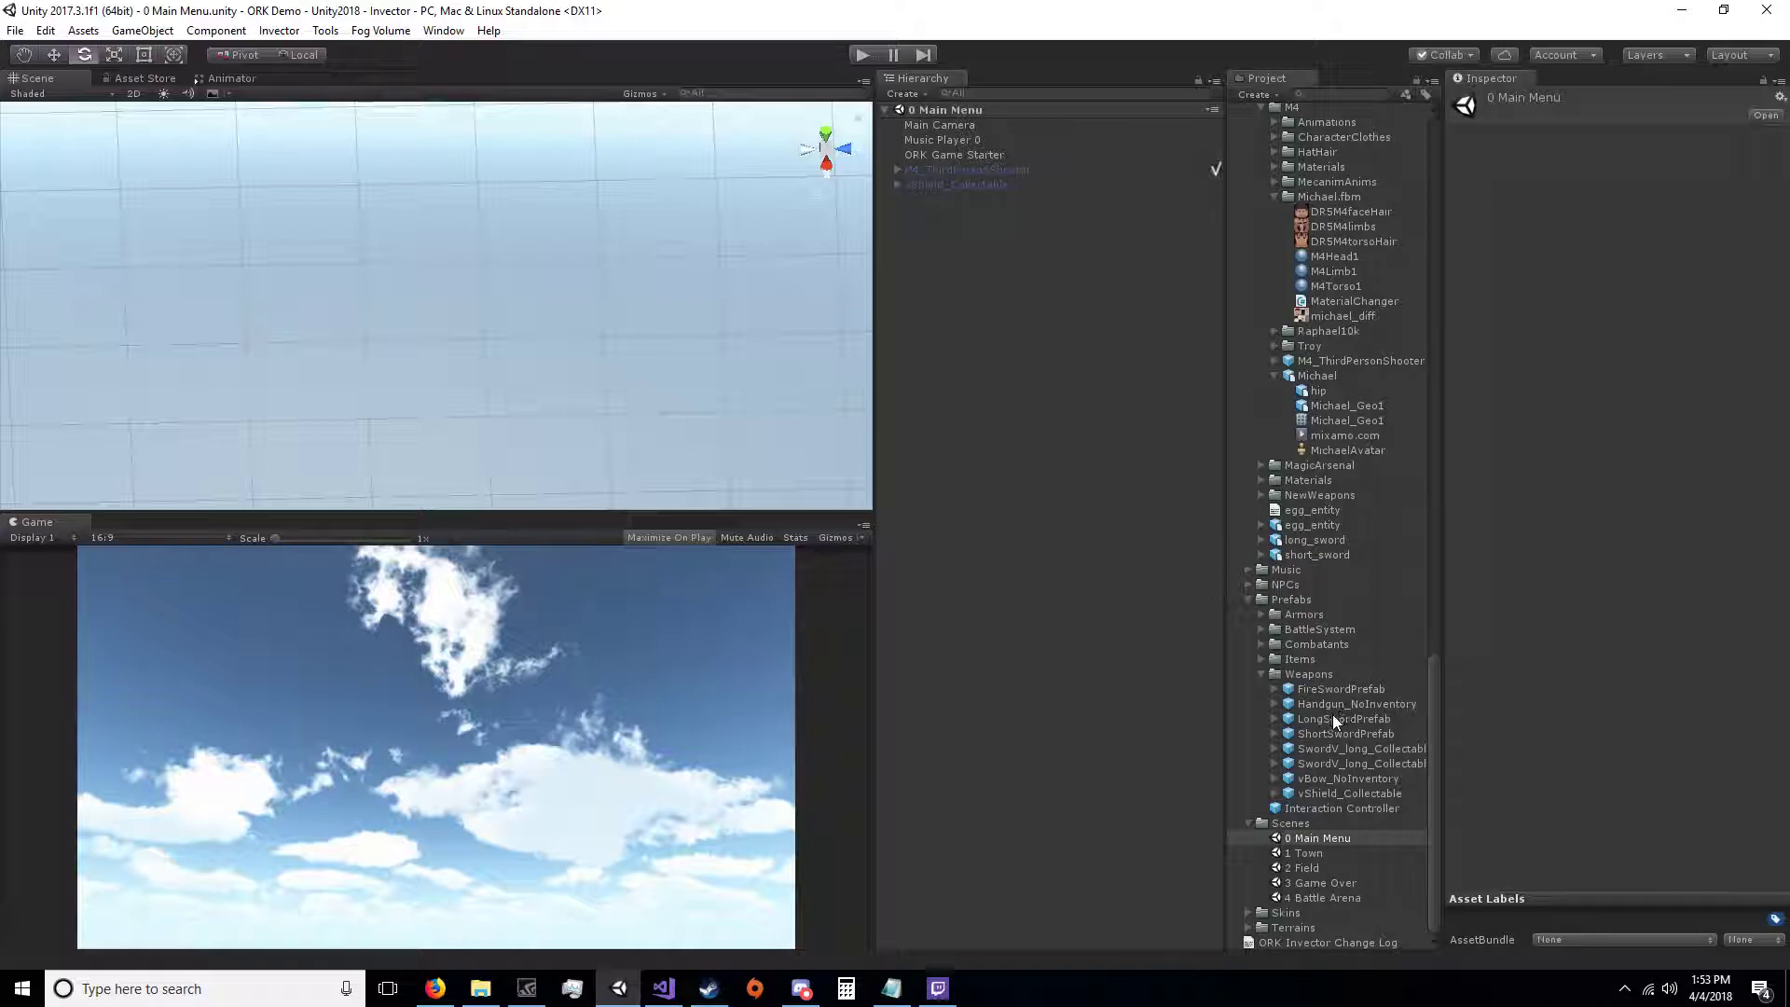
Step: Open the vShooterMelee_NOInventory scene from the Shooter demo scenes
{"action": "left_click_drag", "start_coordinate": [1434, 680], "coordinate": [1439, 283]}
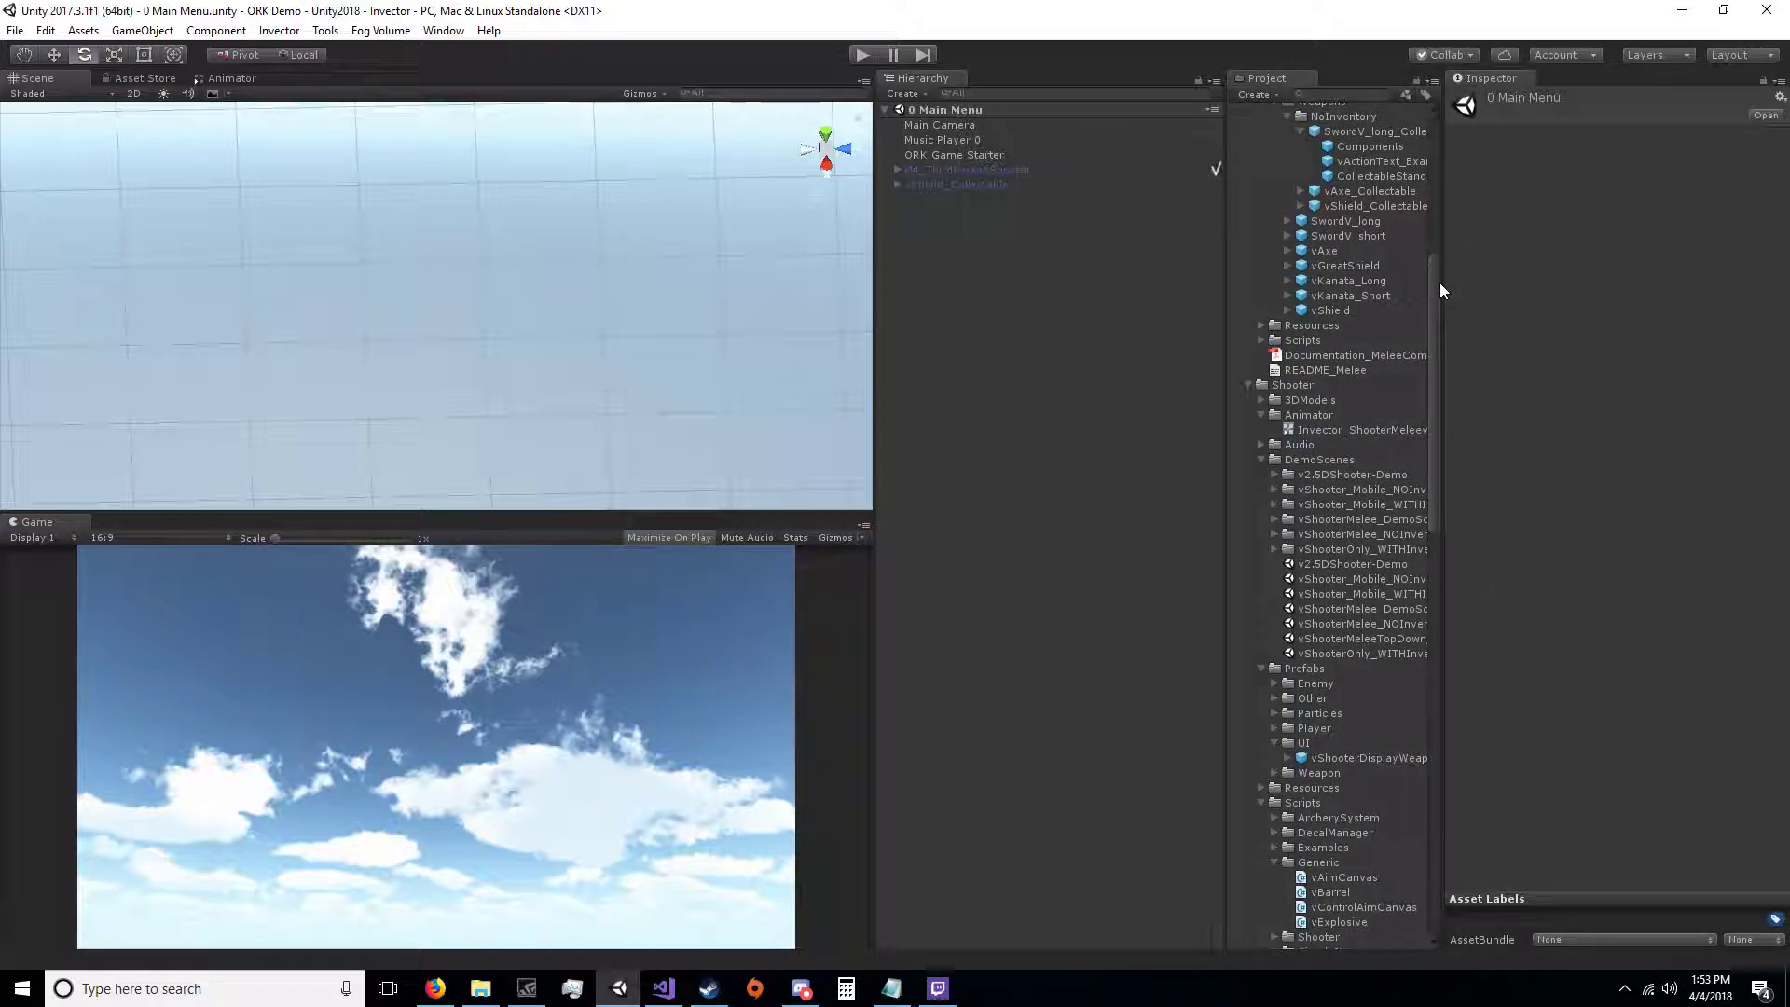
{"action": "left_click", "coordinate": [1328, 622]}
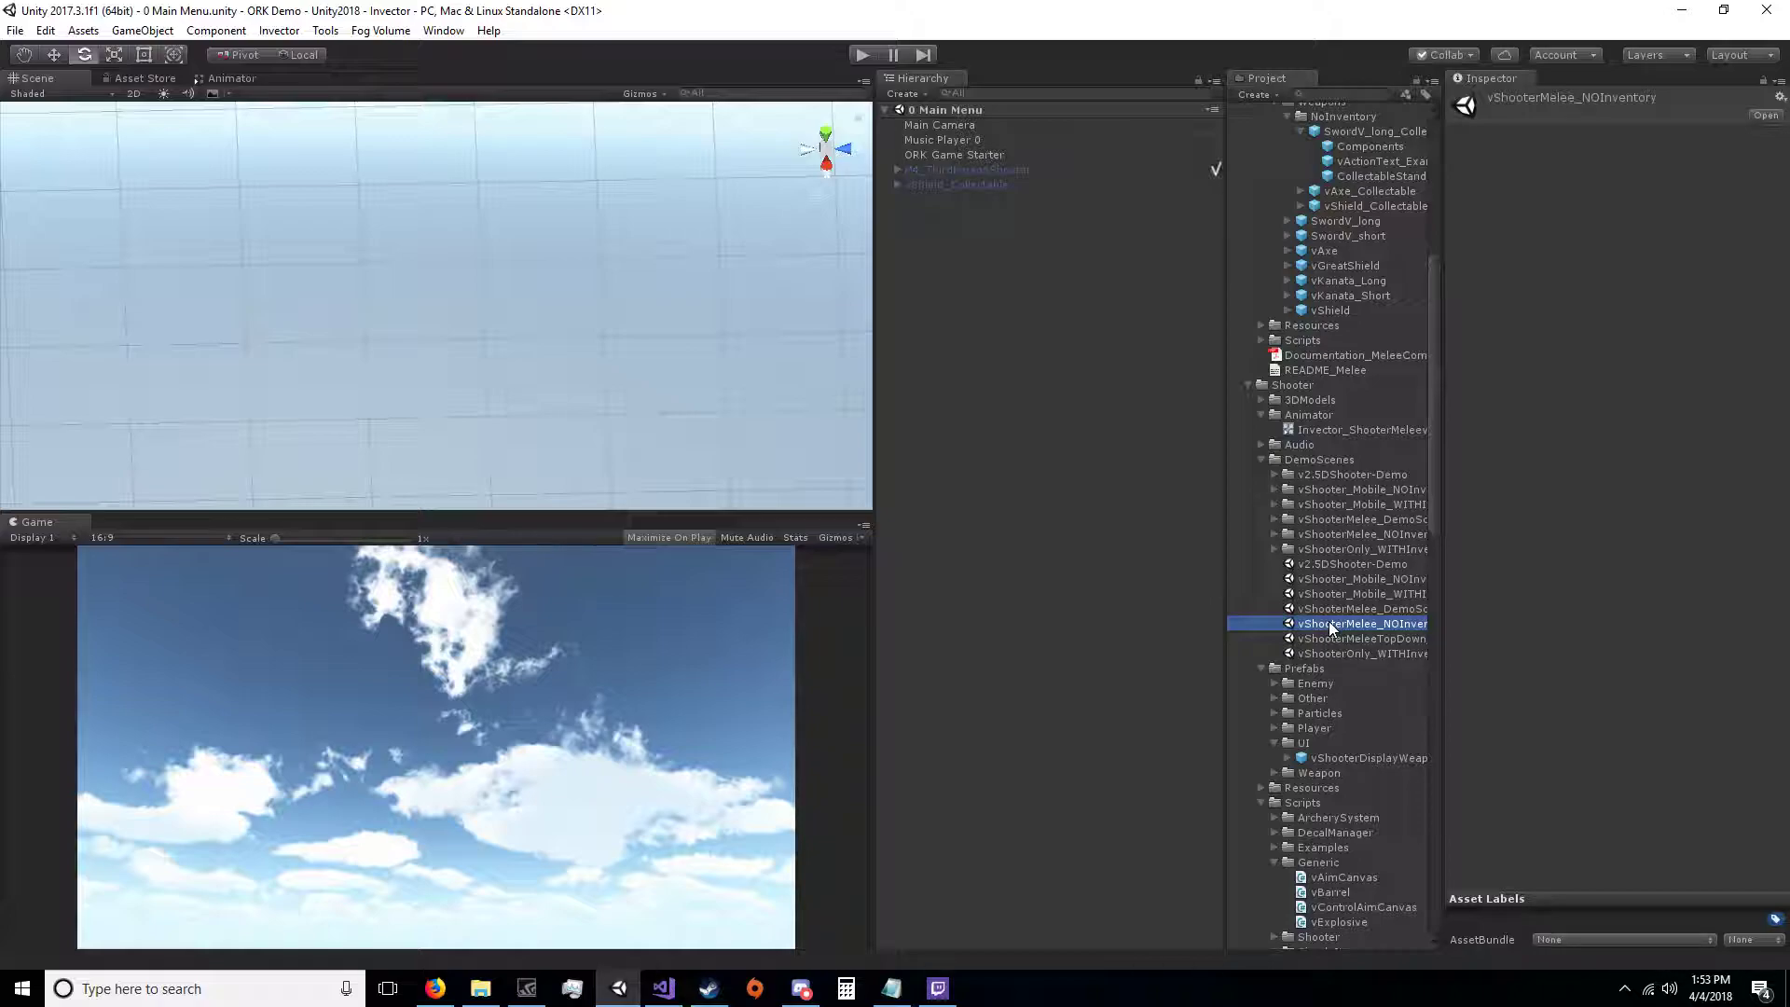
{"action": "double_click", "coordinate": [1329, 623]}
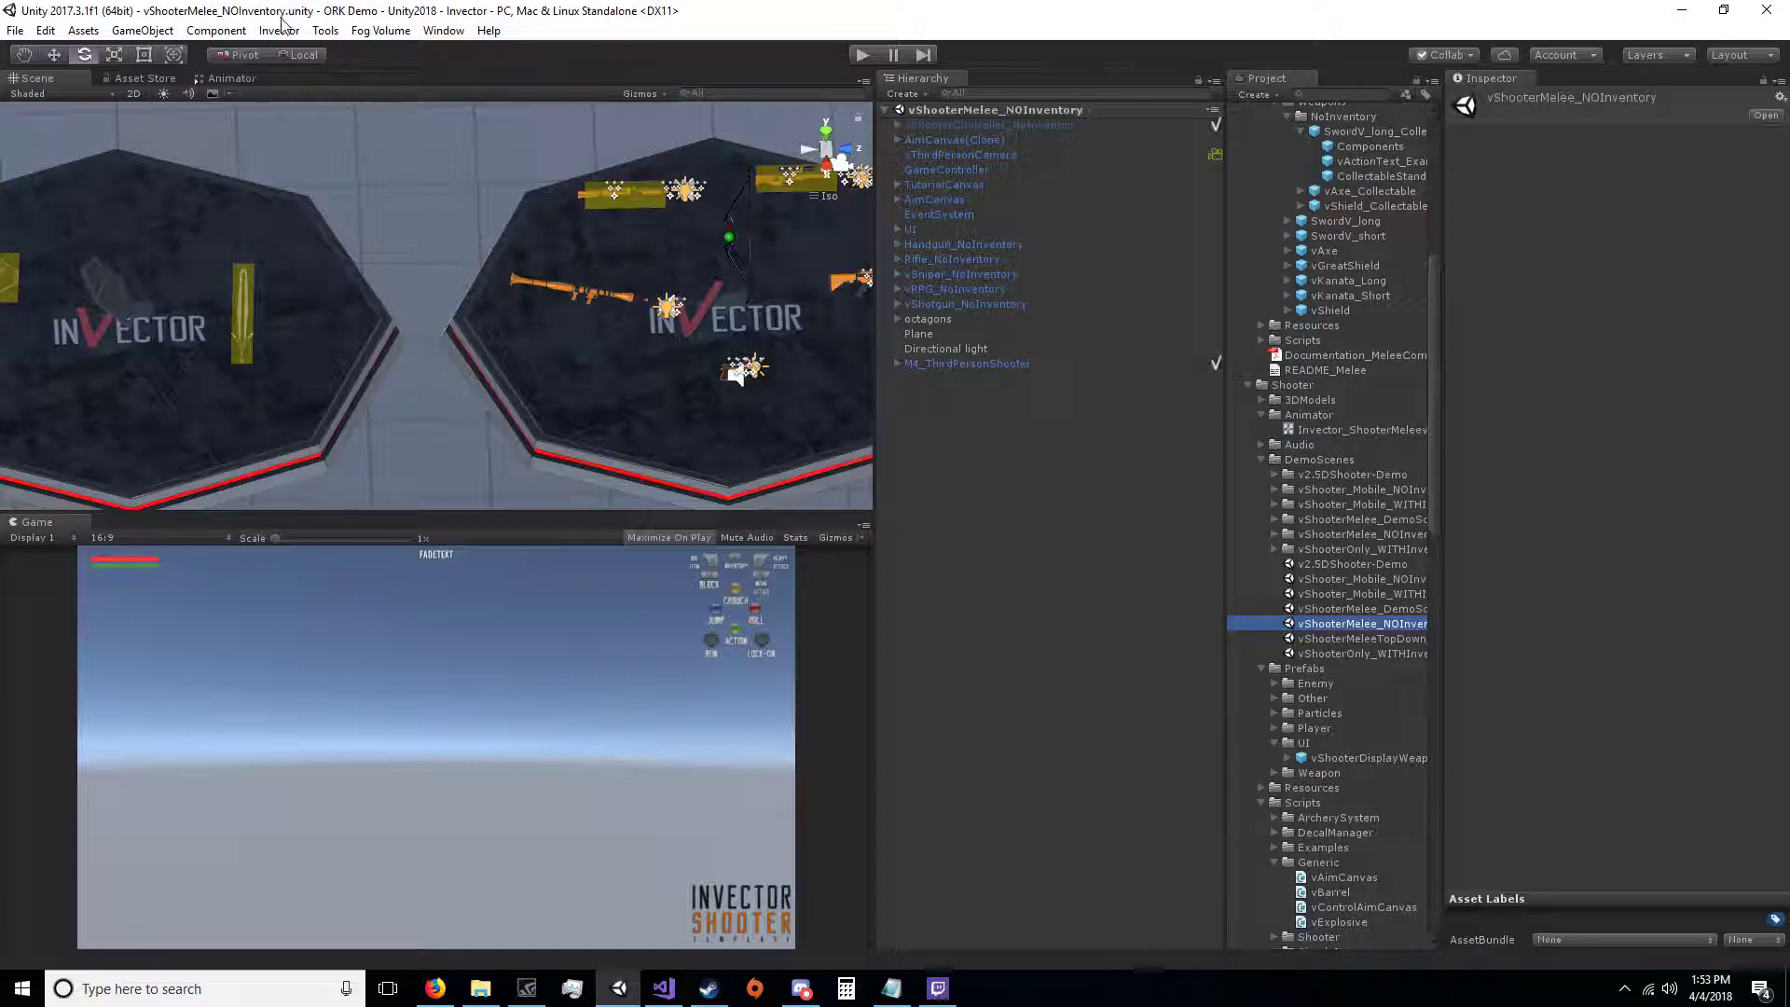
Step: Inspect the long sword, shield, handgun and bow collectables on the octagon platforms, and highlight M4_ThirdPersonShooter
{"action": "left_click", "coordinate": [244, 312]}
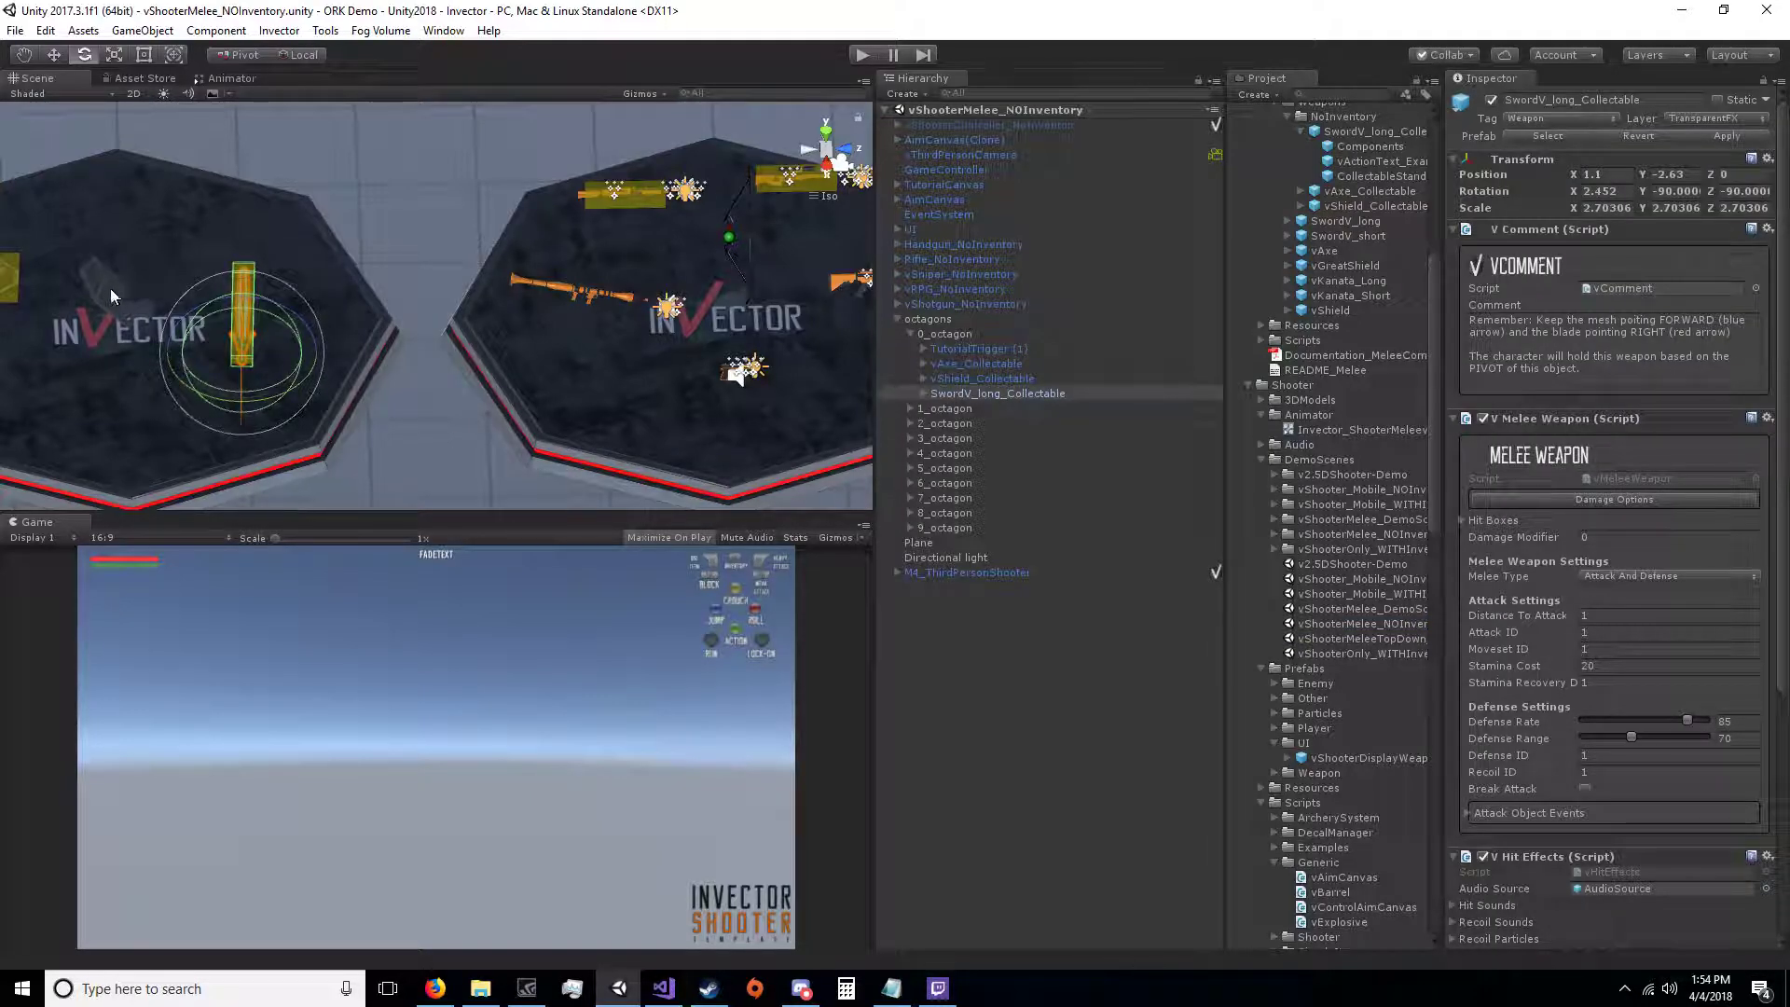
{"action": "left_click", "coordinate": [110, 294]}
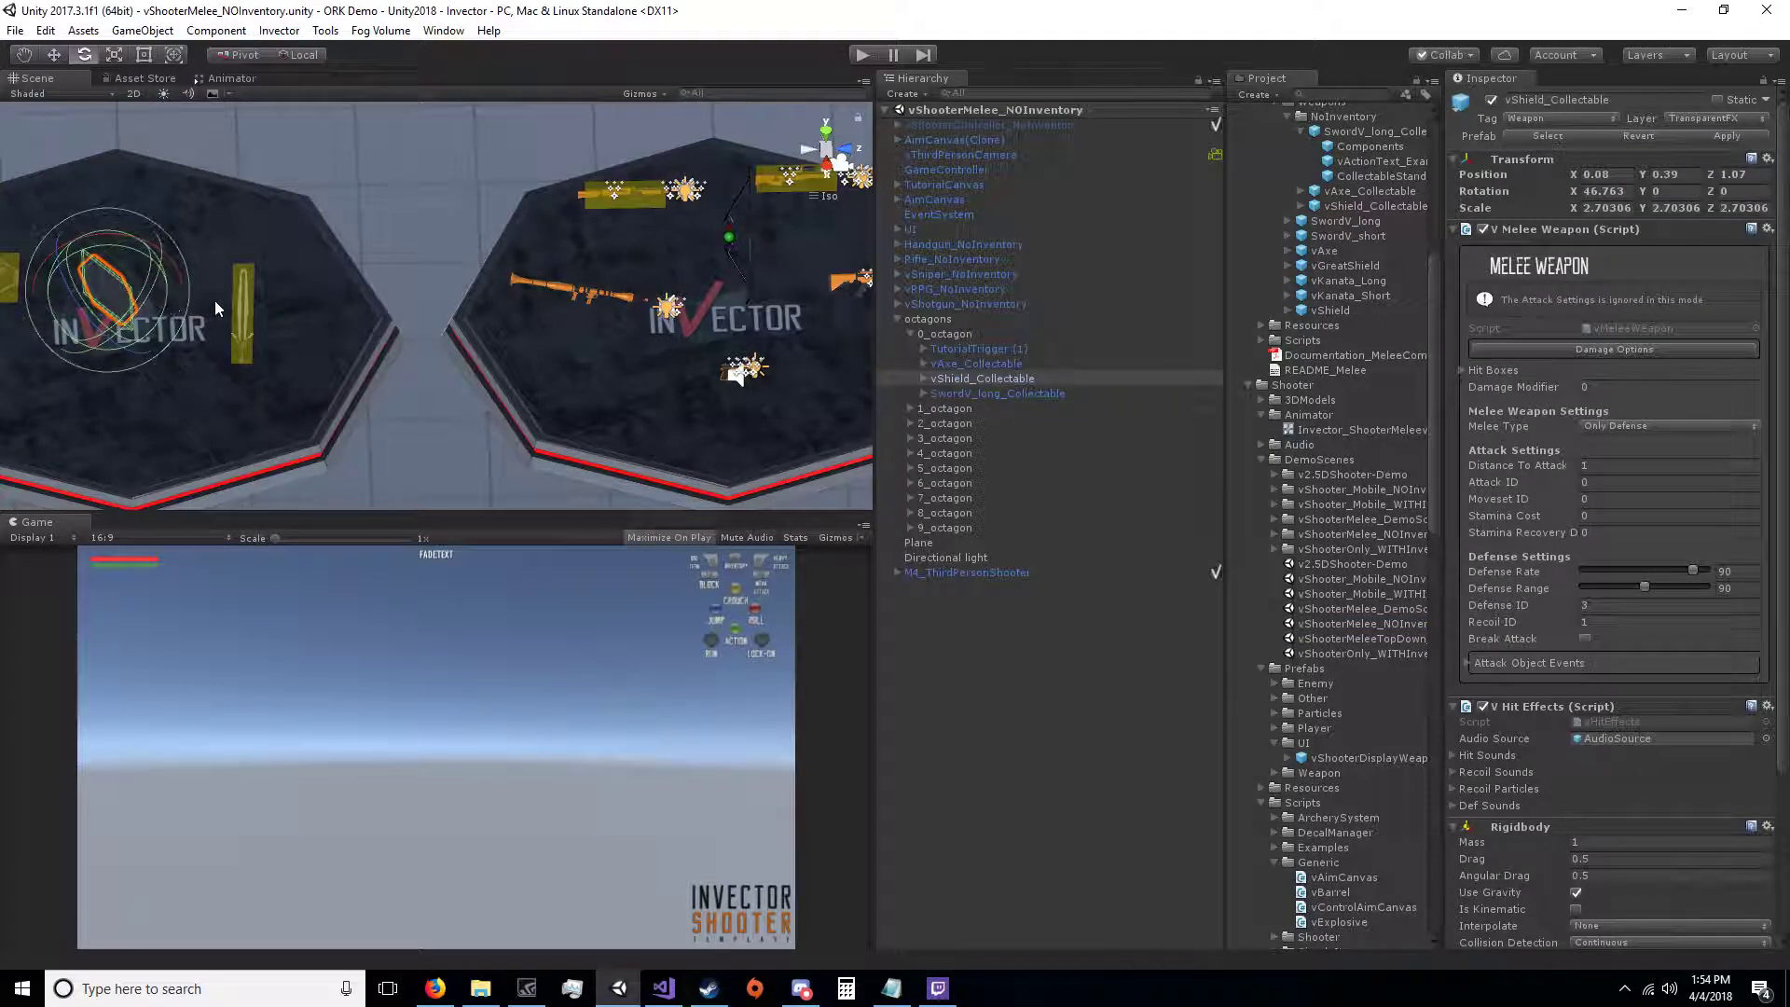
{"action": "left_click", "coordinate": [242, 300]}
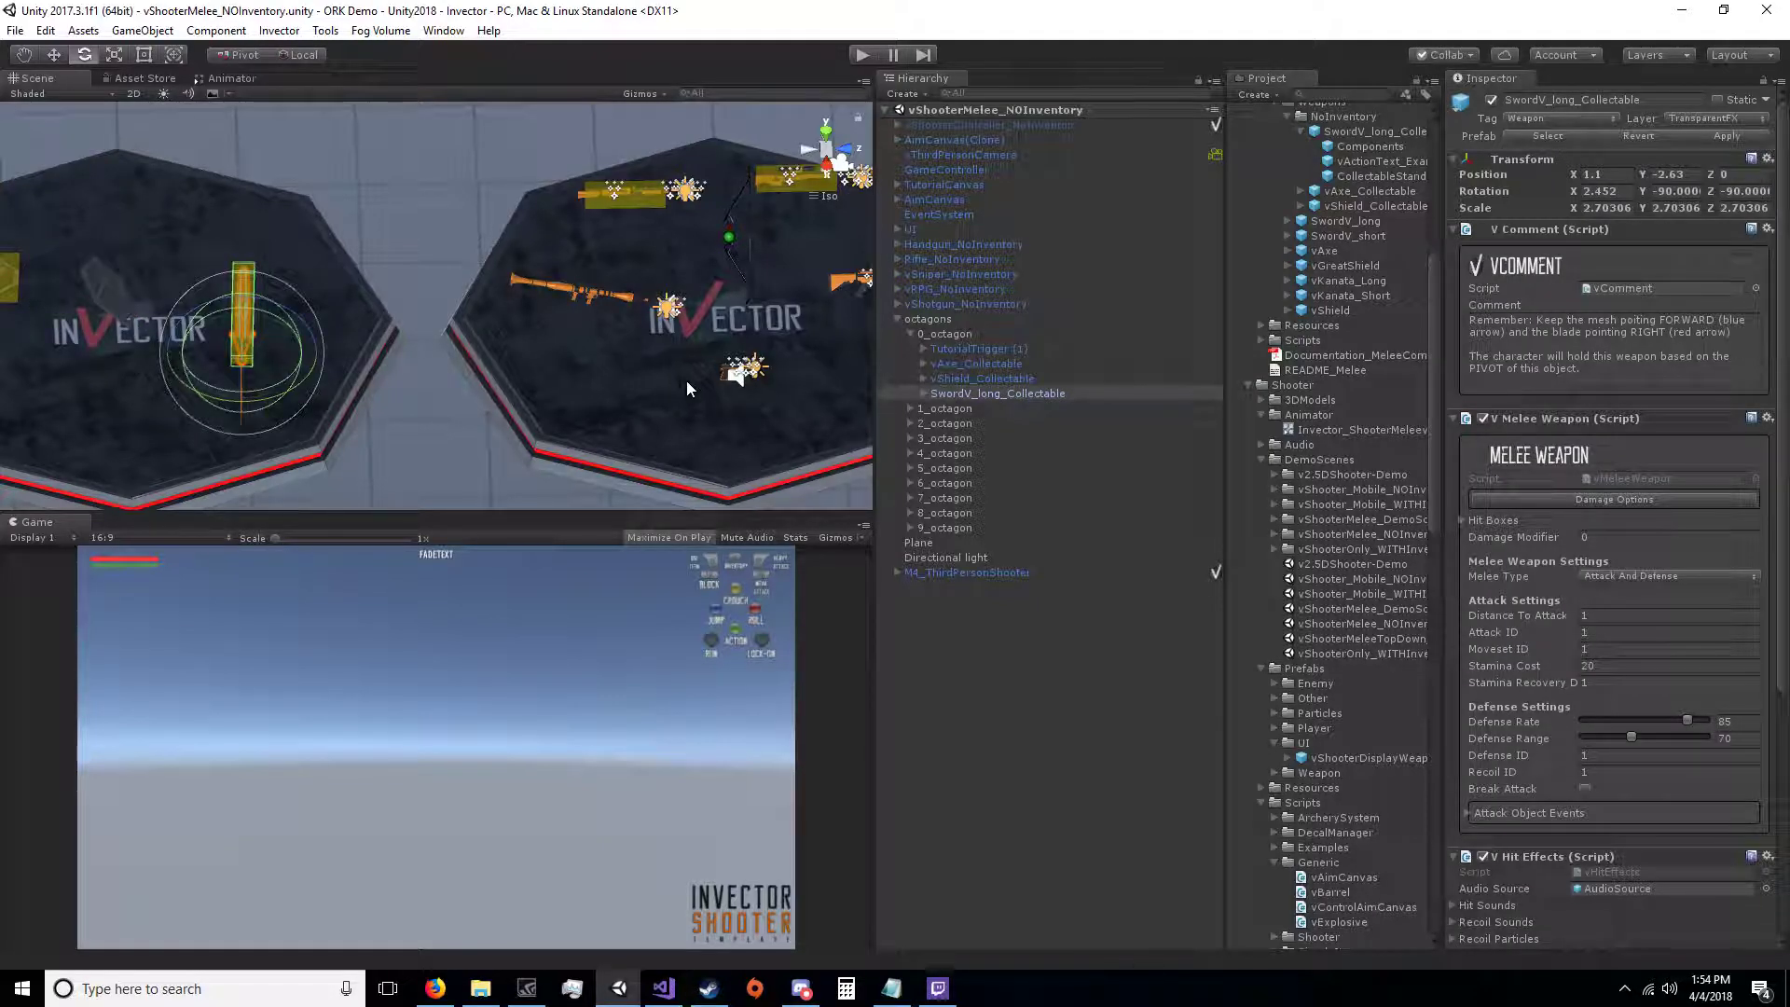
{"action": "left_click", "coordinate": [732, 375]}
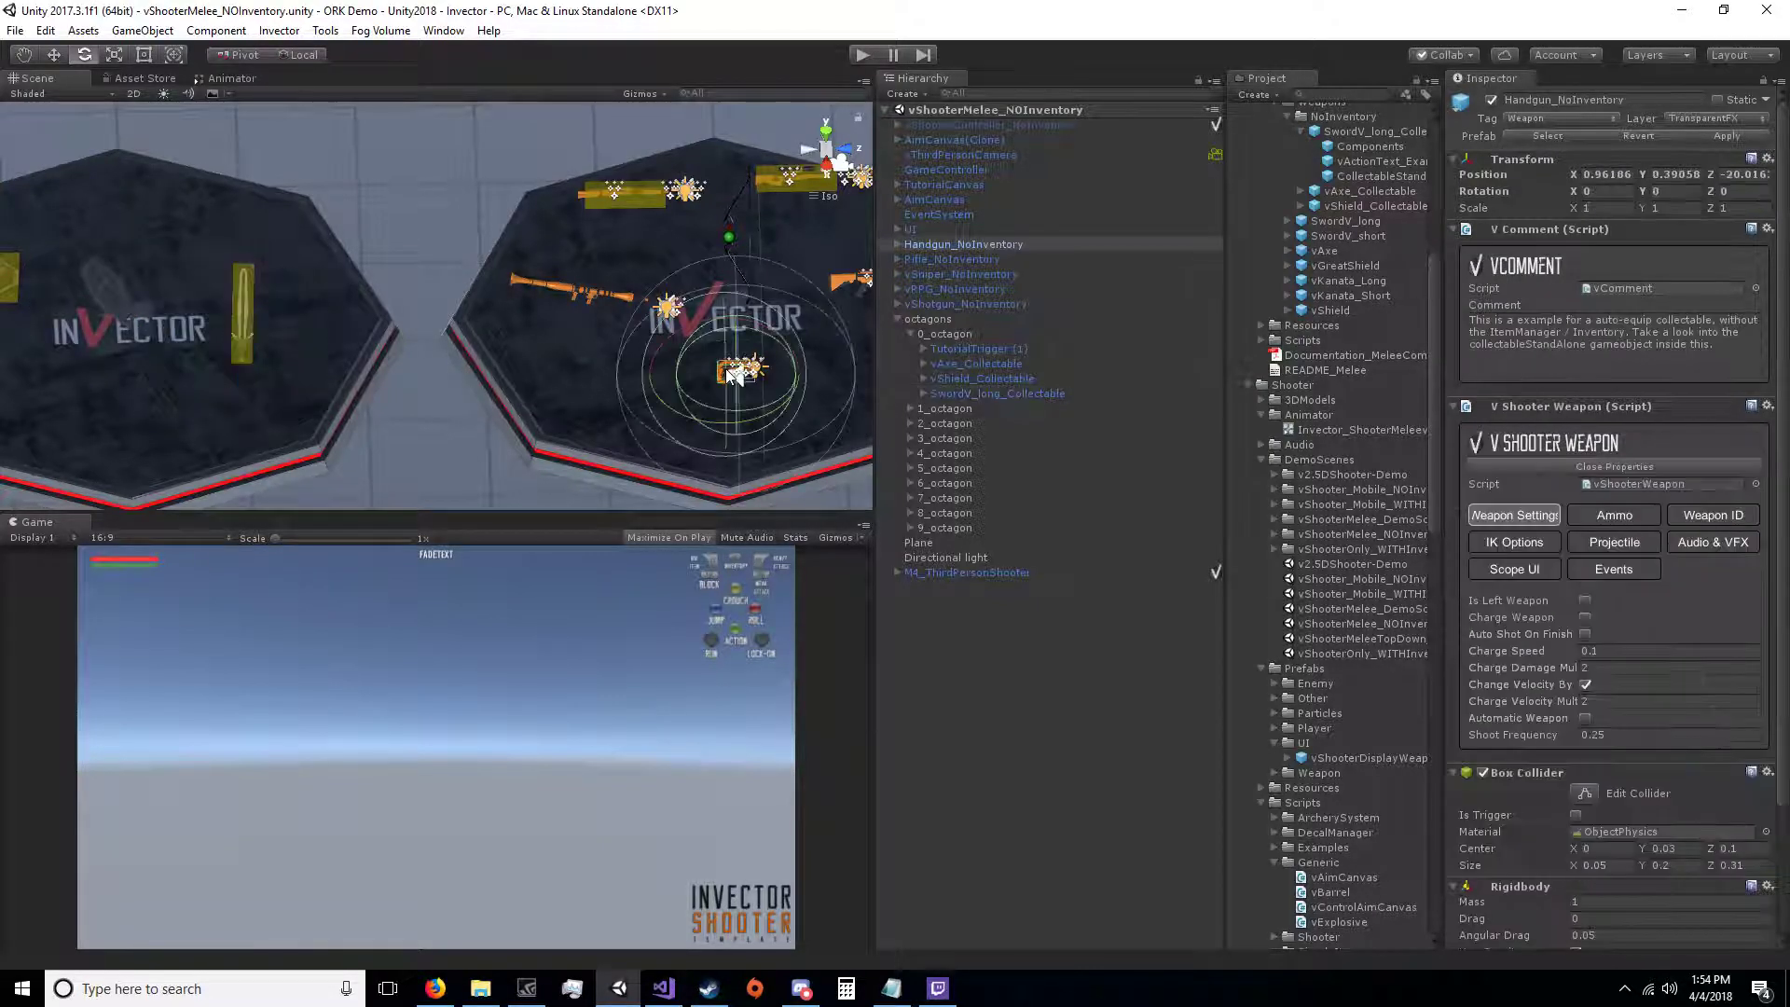
{"action": "left_click", "coordinate": [727, 246]}
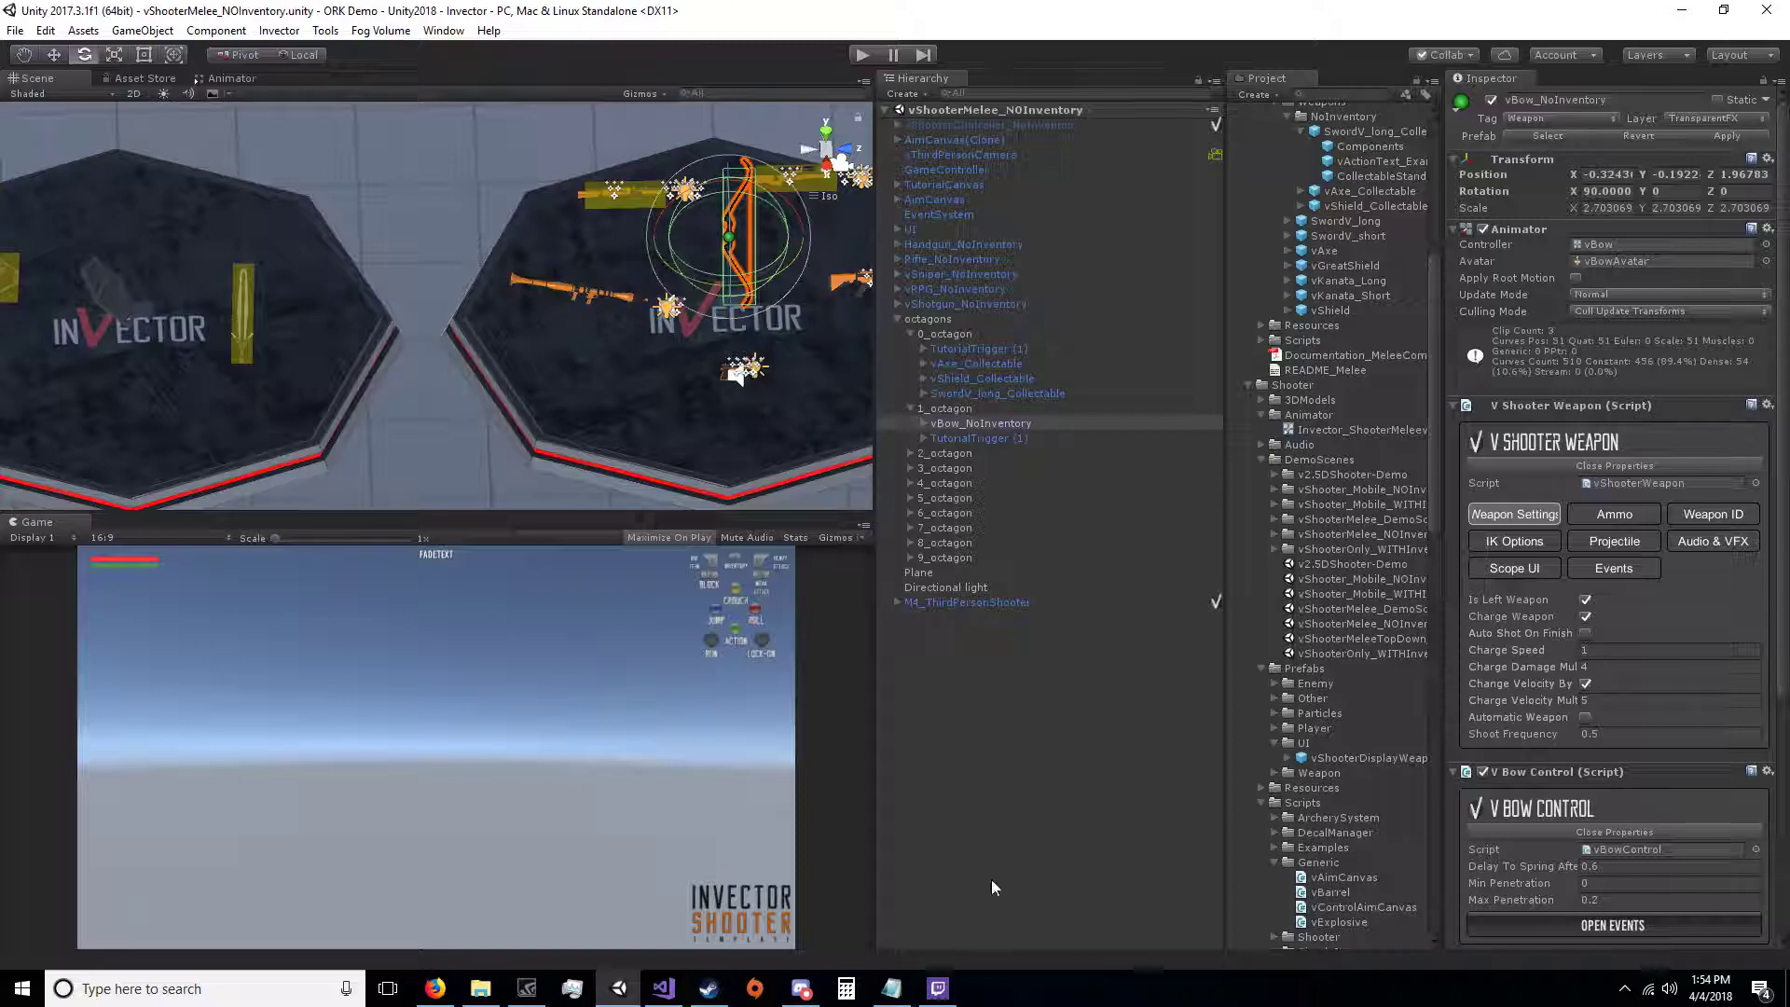
{"action": "left_click", "coordinate": [980, 602]}
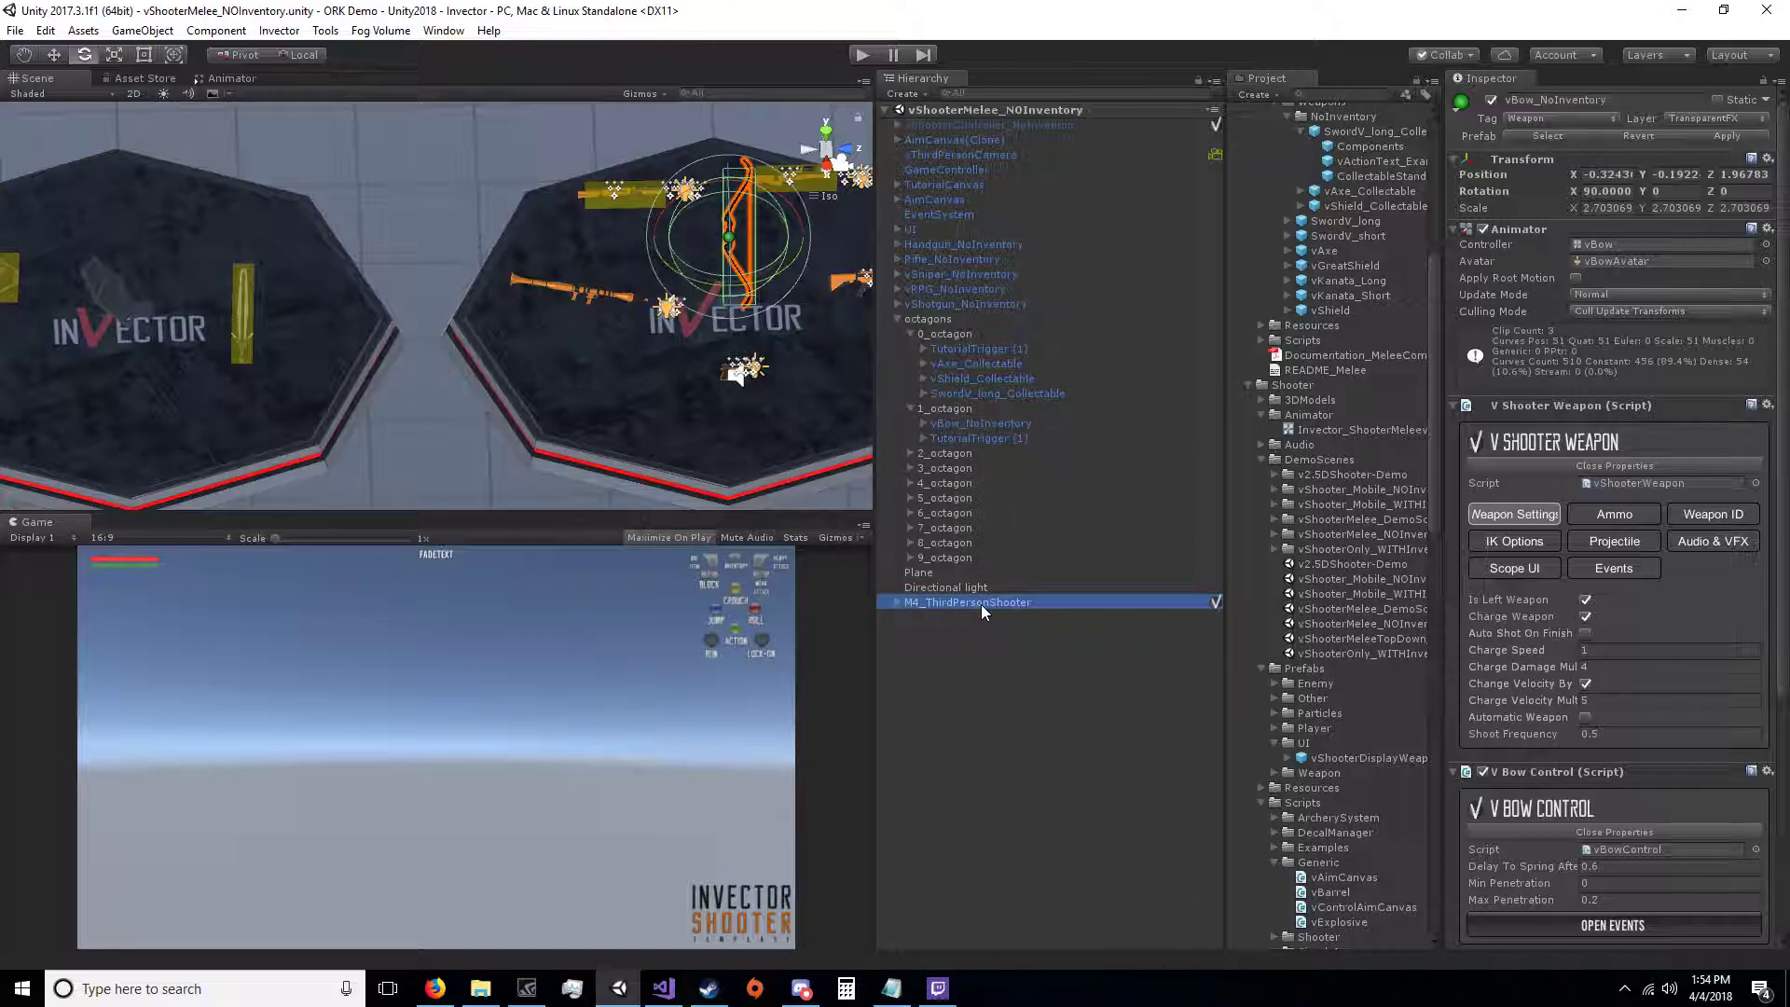
Step: Run the demo scene, walk the character to the melee weapons platform and pick up the long sword
{"action": "left_click", "coordinate": [867, 54]}
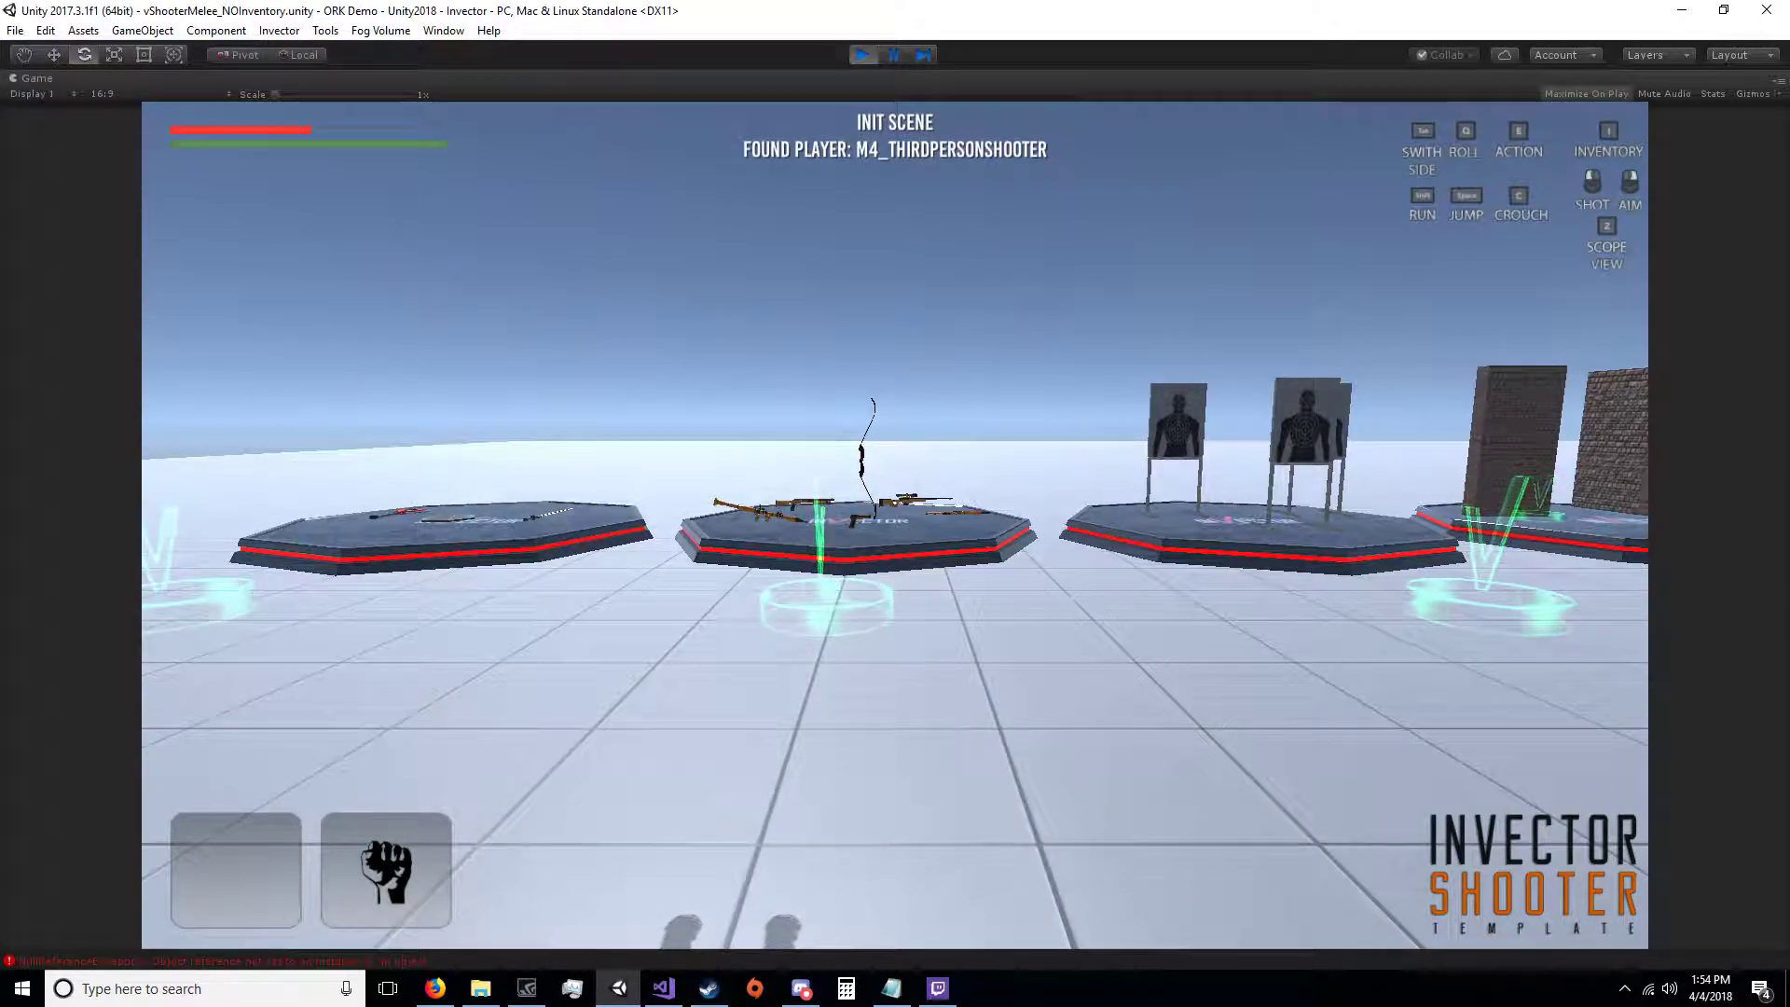
{"action": "key", "text": "w"}
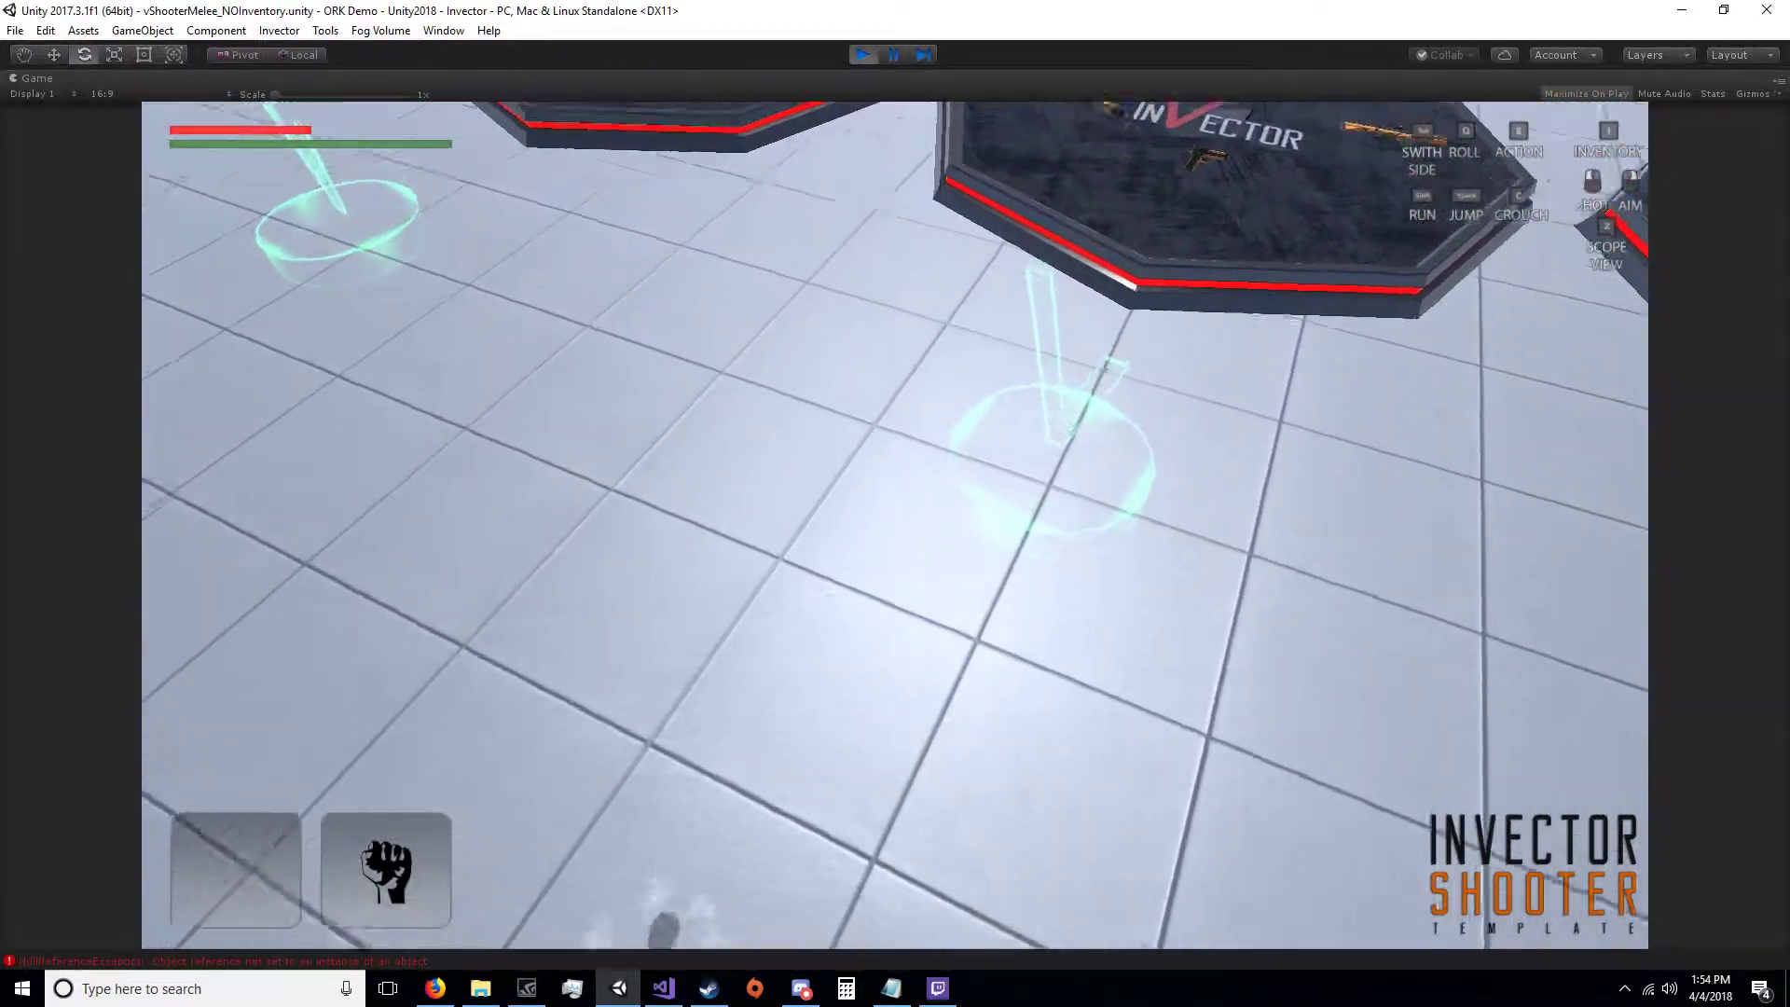
{"action": "key", "text": "s"}
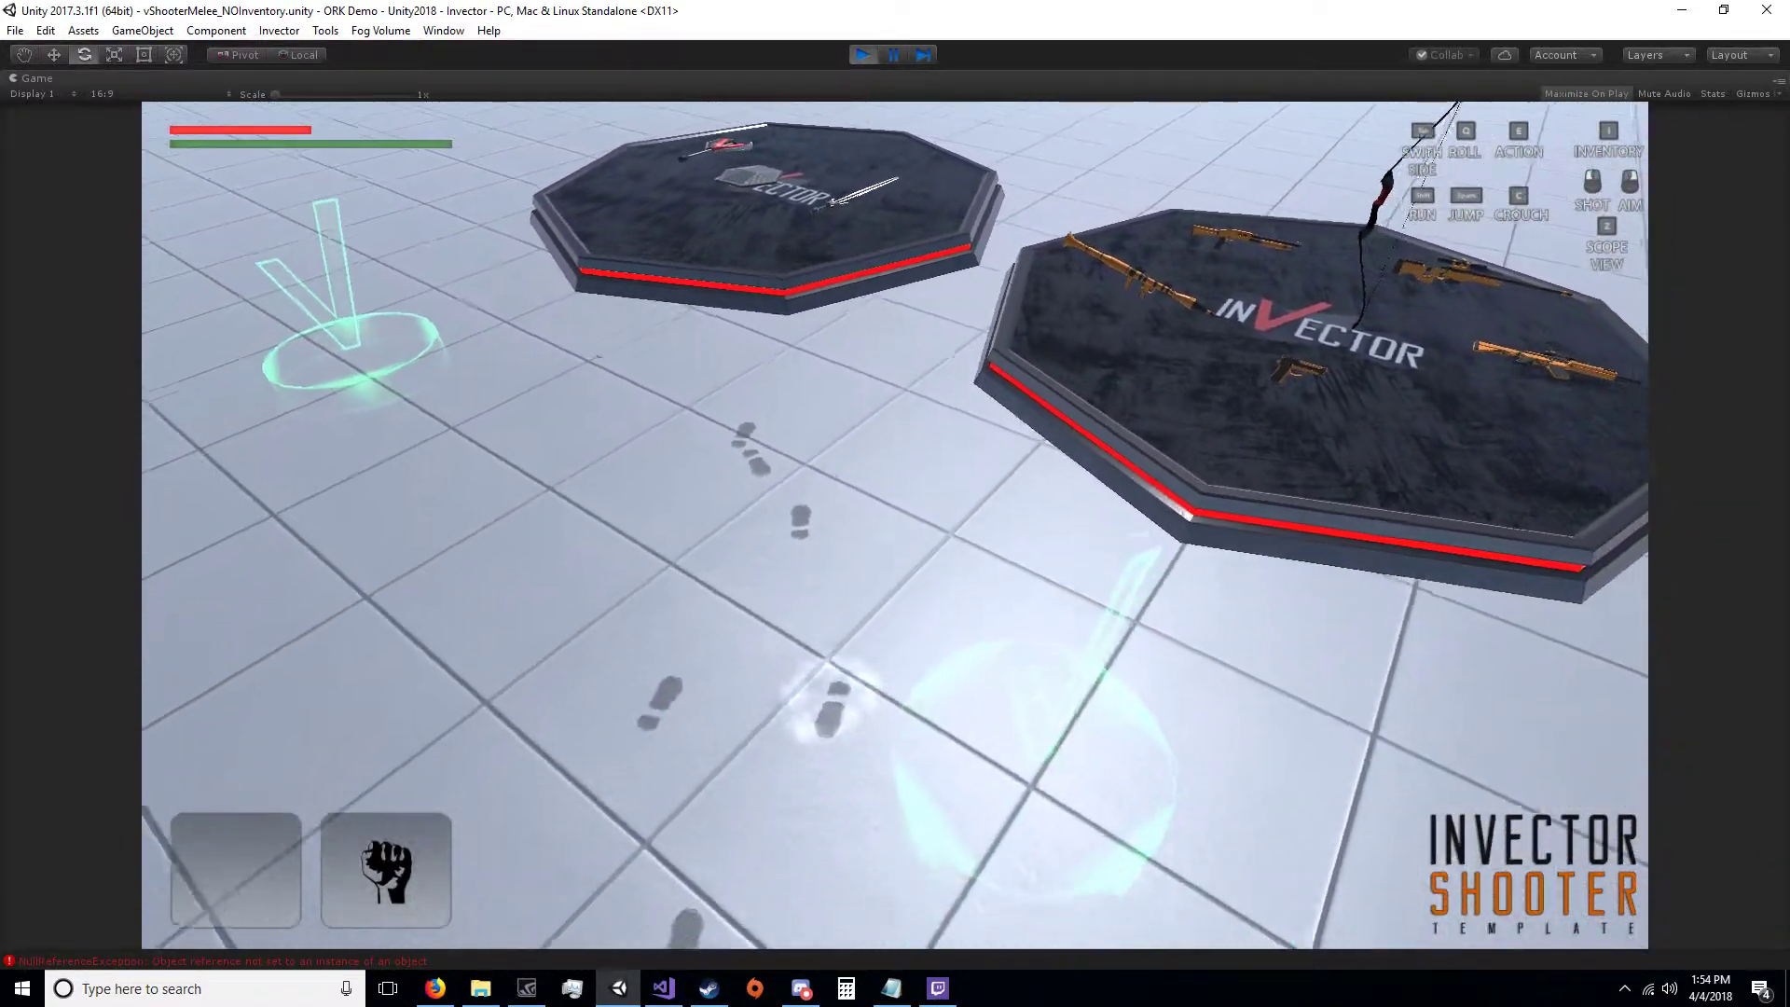
{"action": "key", "text": "a"}
{"action": "key", "text": "w"}
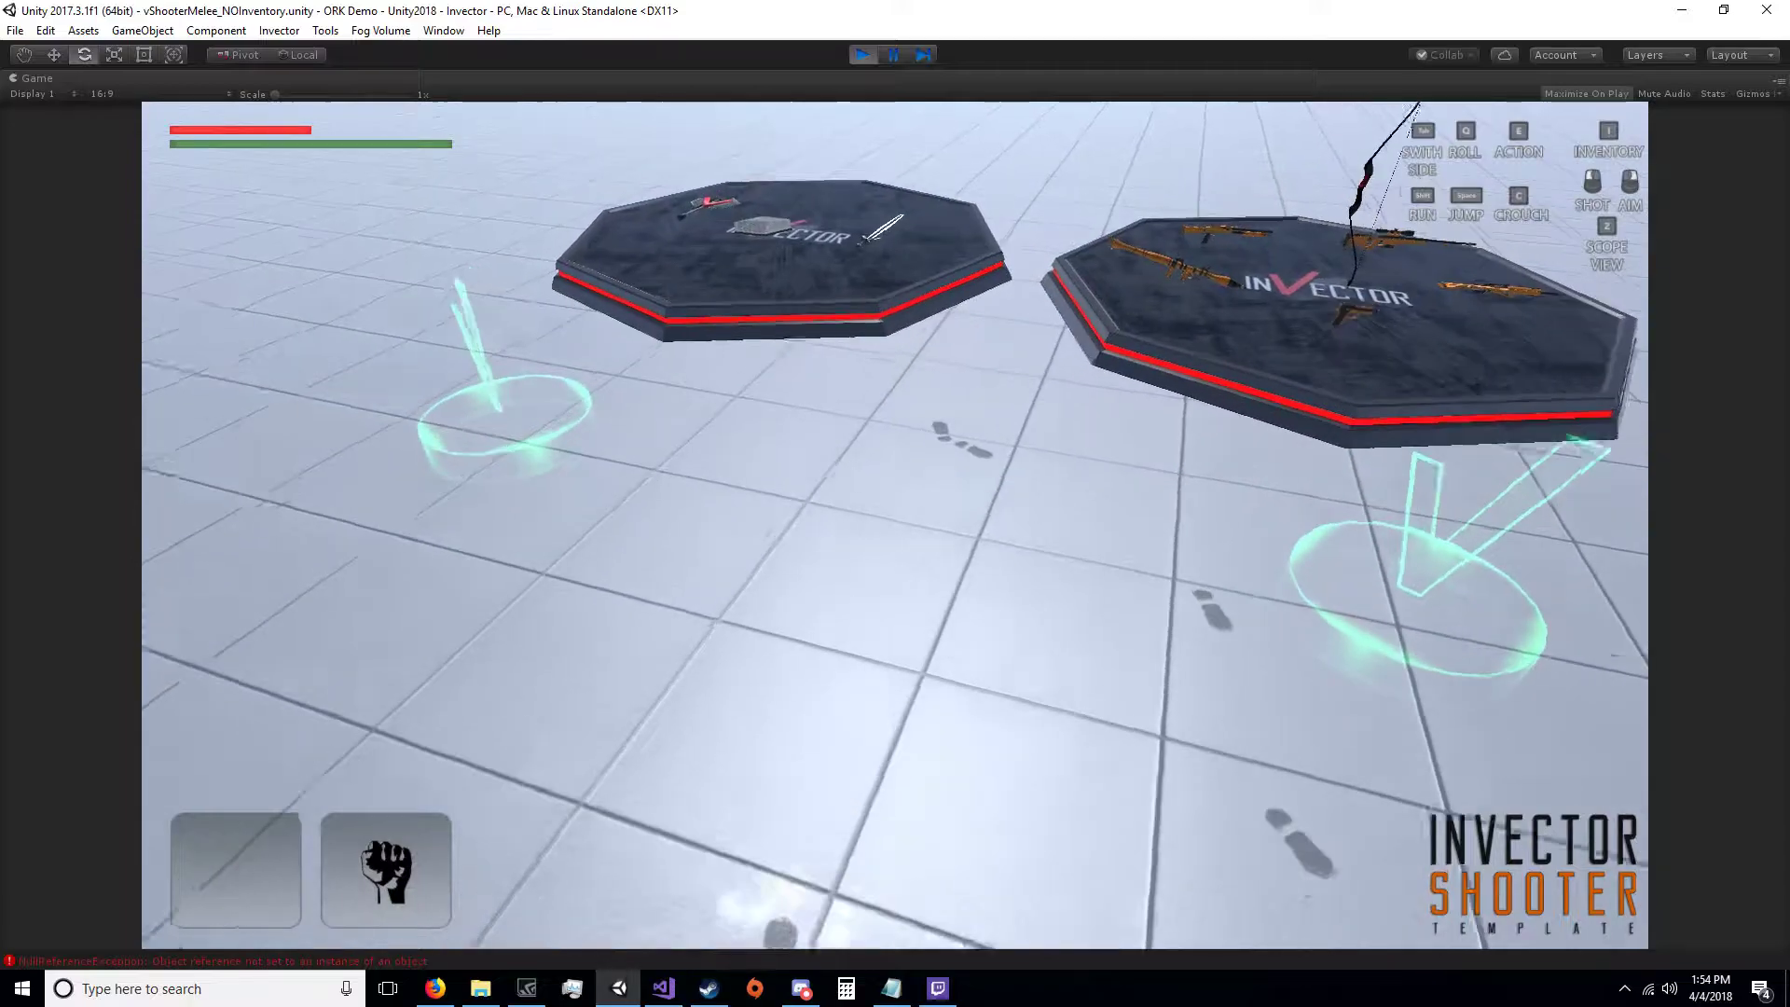
{"action": "key", "text": "w"}
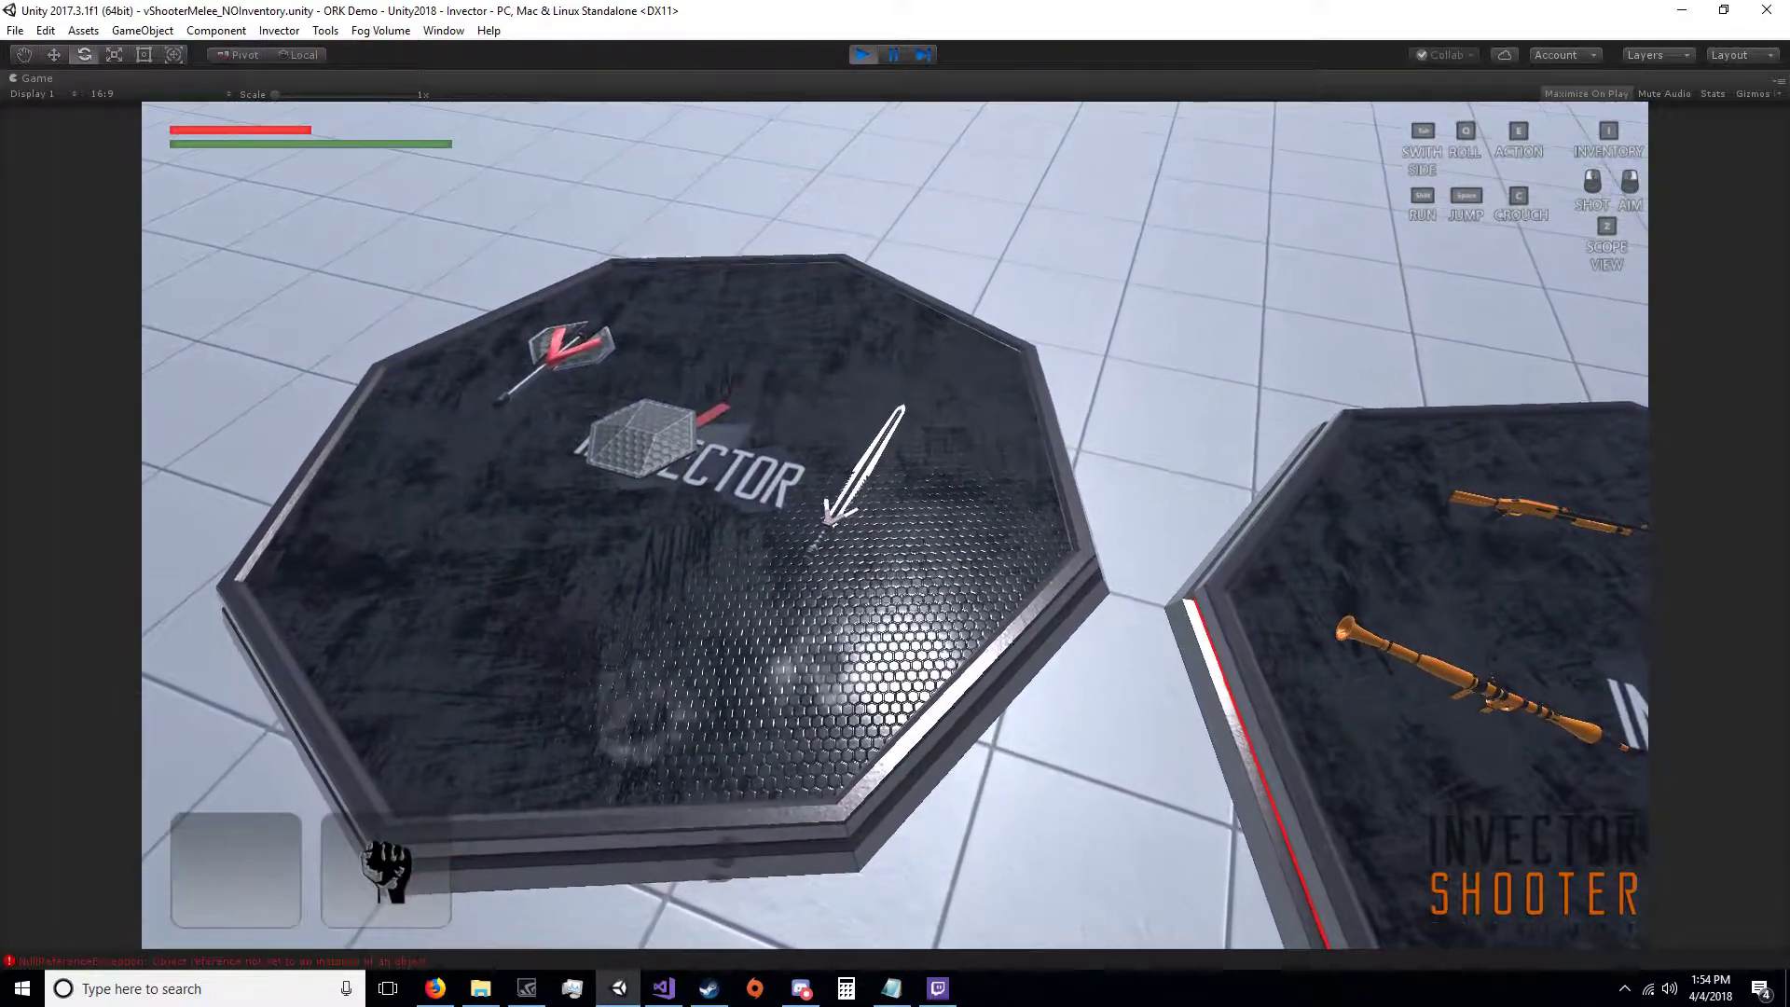
{"action": "key", "text": "e"}
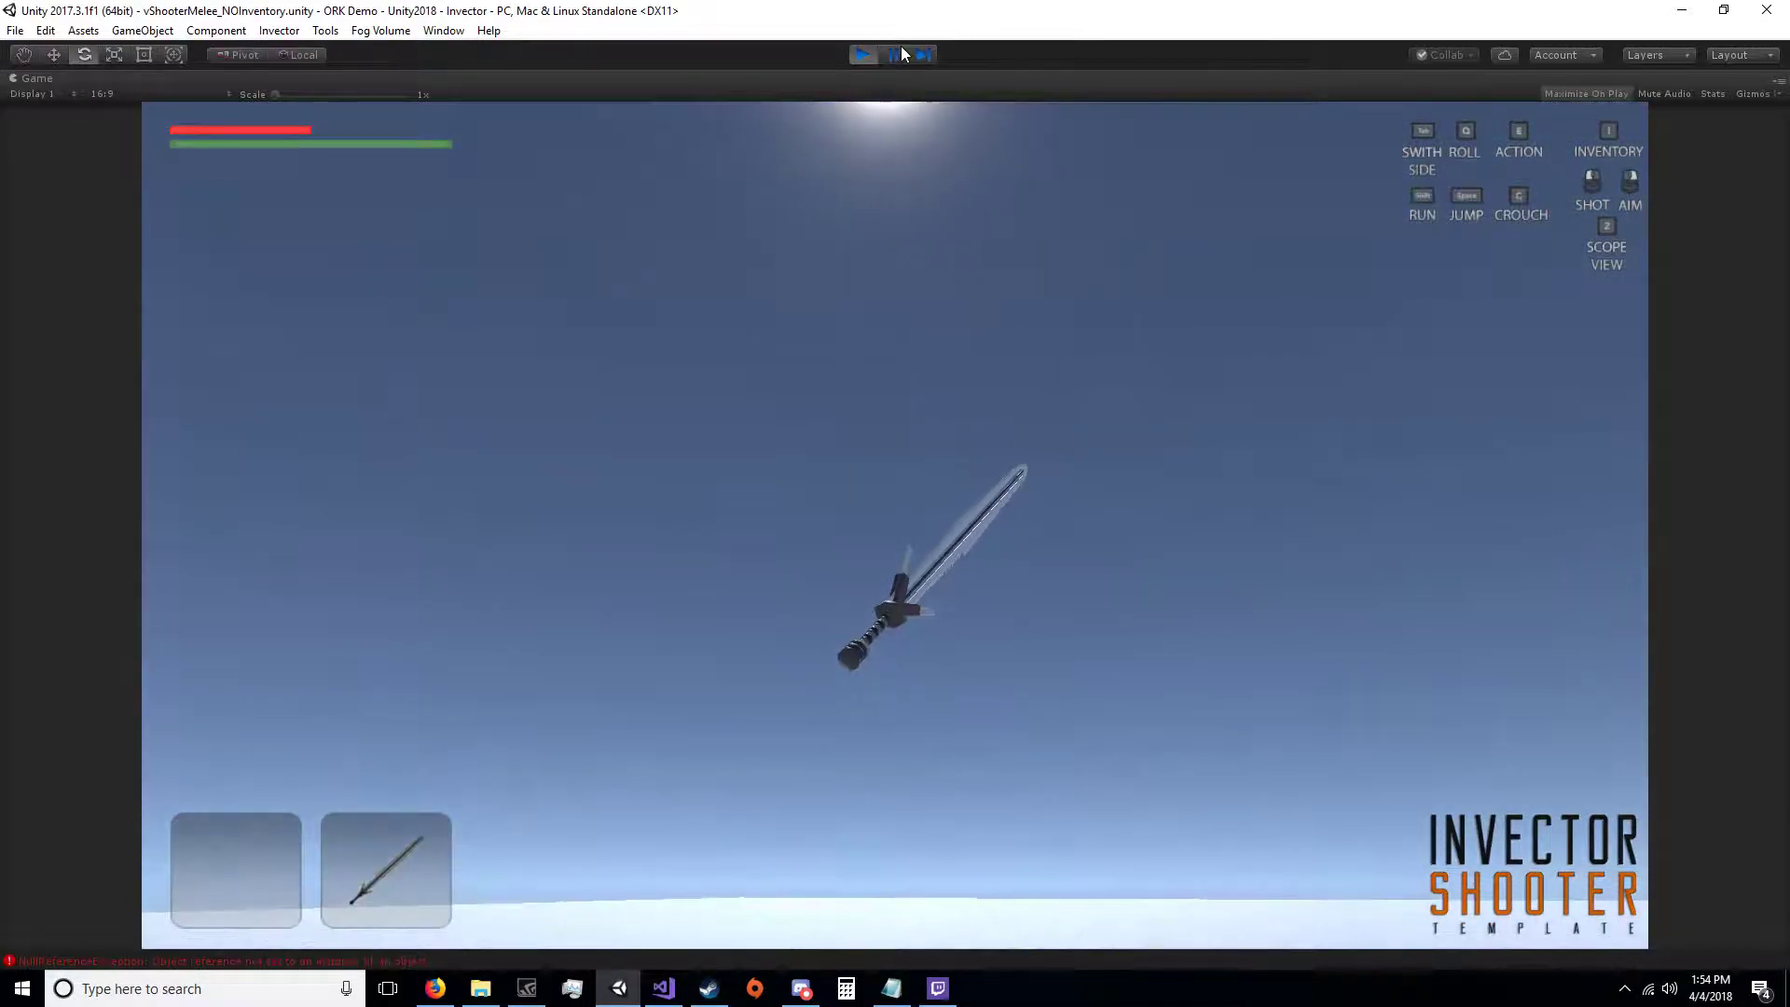
Step: Pause the game and move SwordV_long_Collectable out of the character's meleeEquipPoint to the root level of DontDestroyOnLoad
{"action": "left_click", "coordinate": [890, 54]}
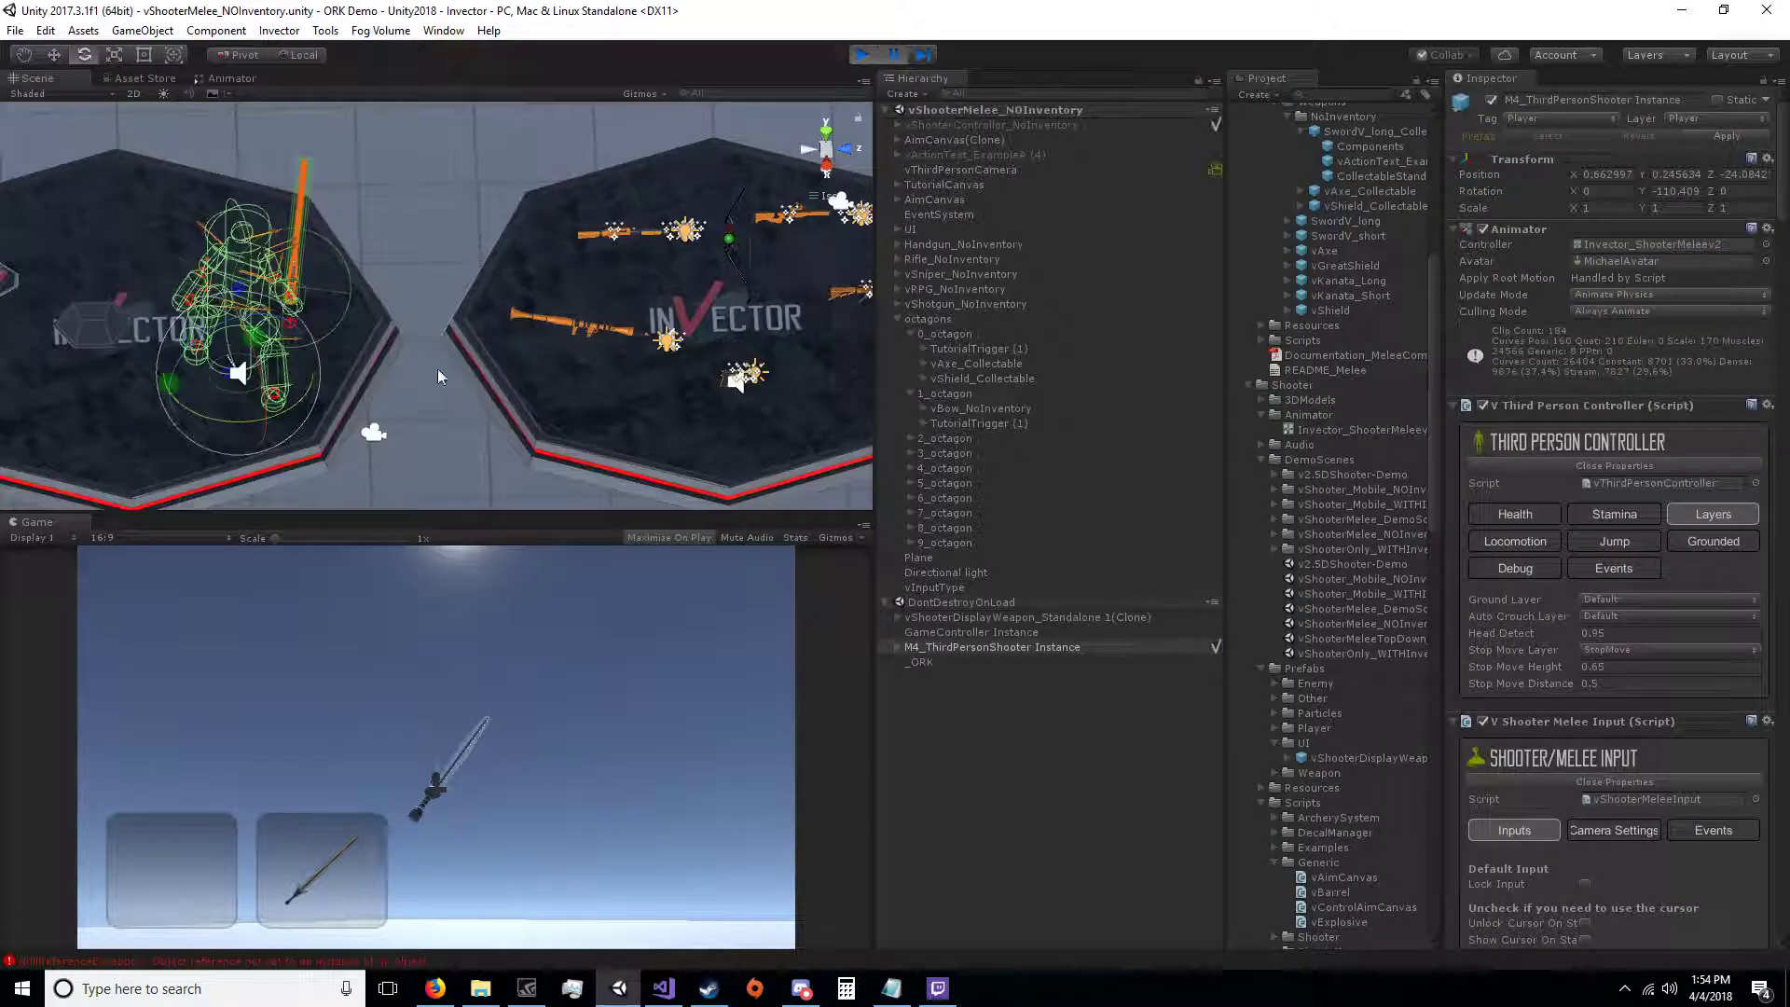
{"action": "left_click", "coordinate": [300, 194]}
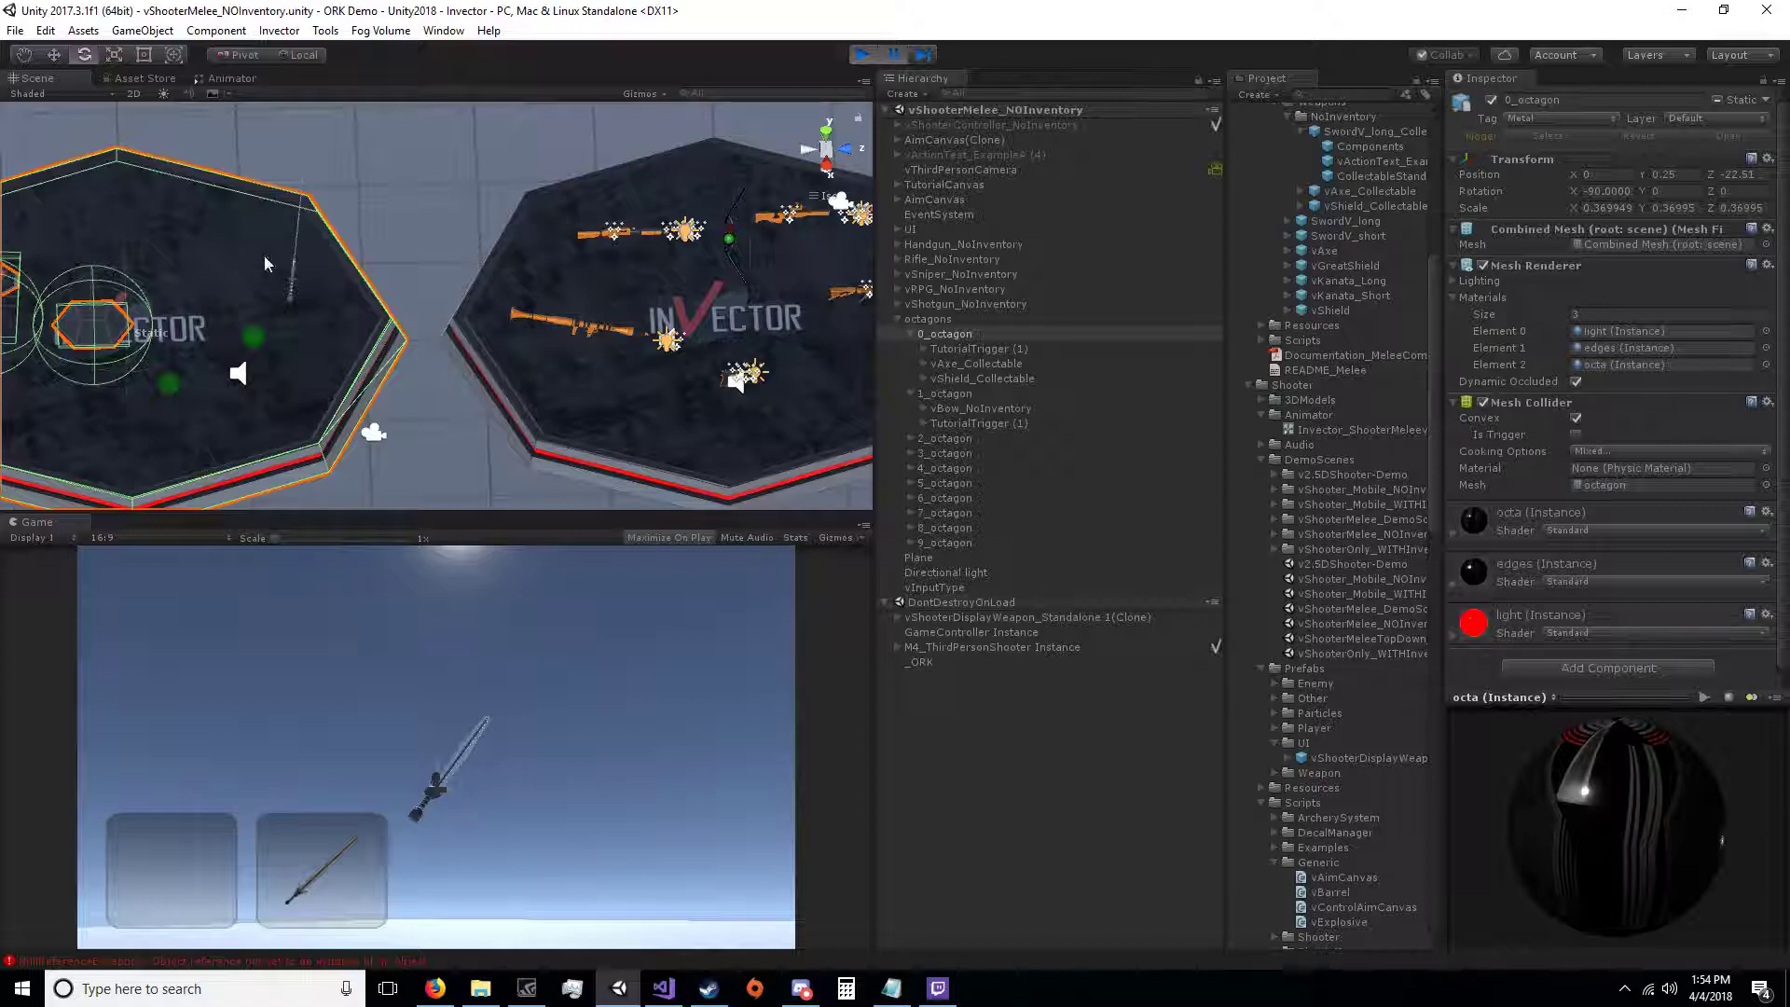
{"action": "right_click_drag", "start_coordinate": [277, 313], "coordinate": [279, 162]}
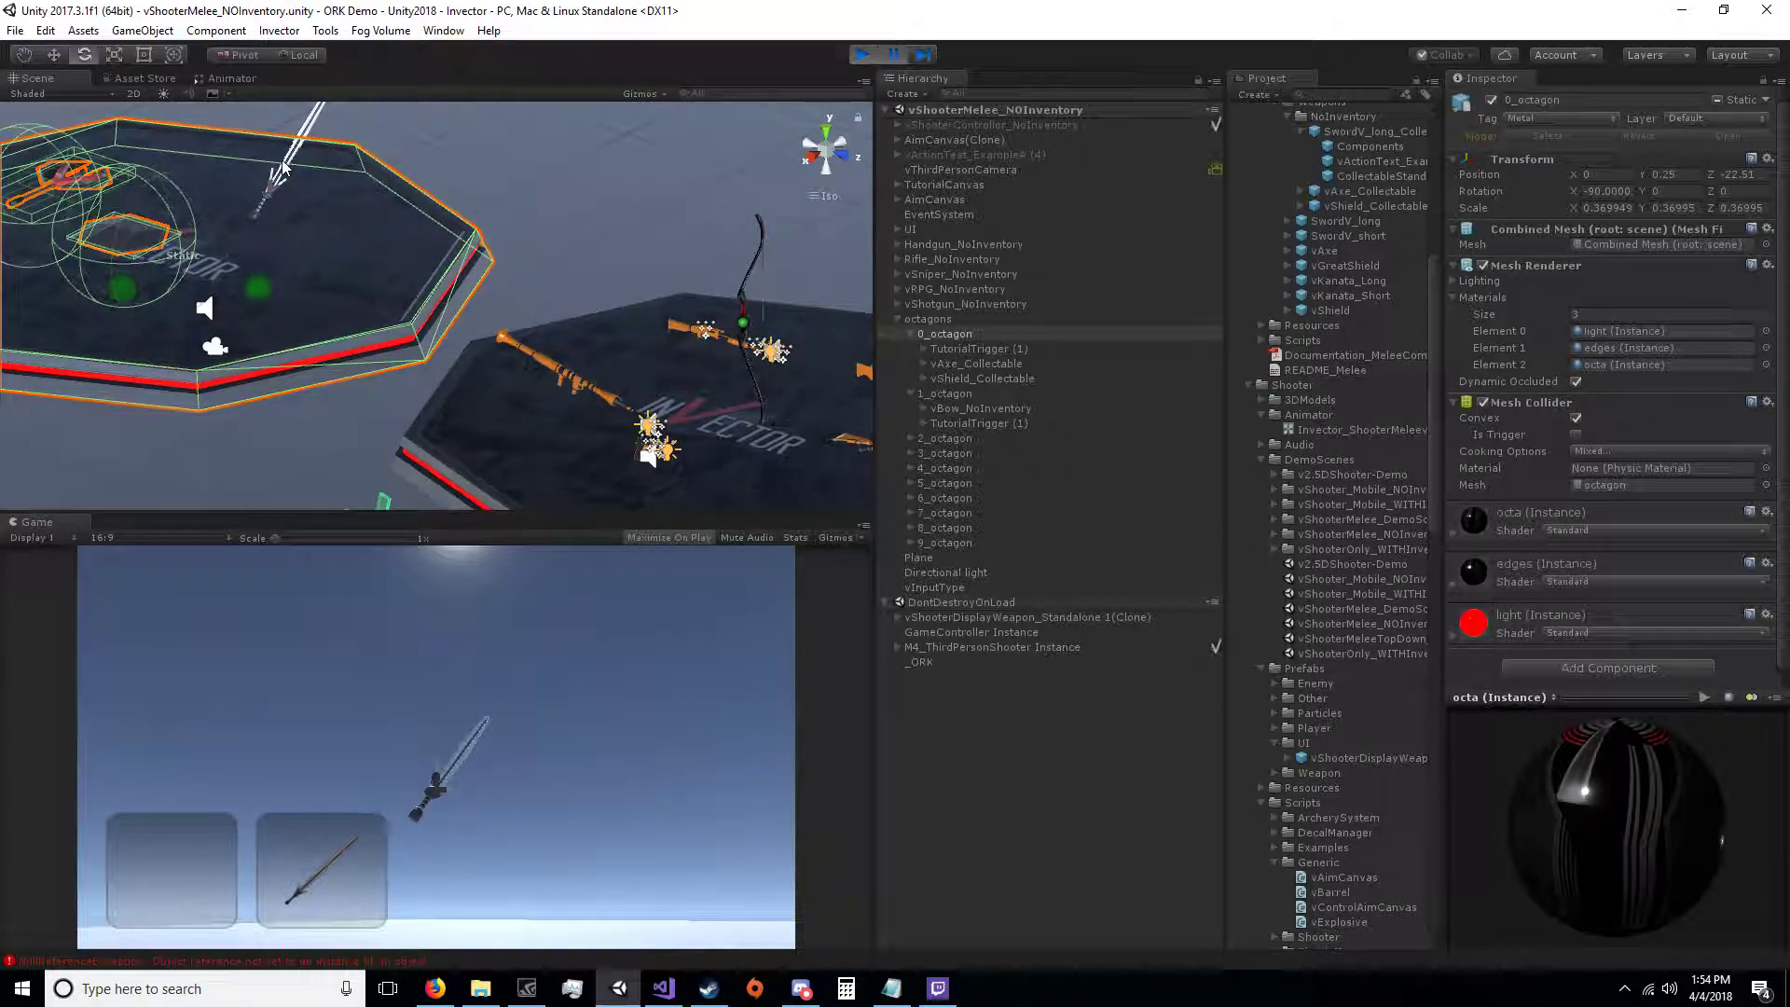
{"action": "left_click", "coordinate": [276, 194]}
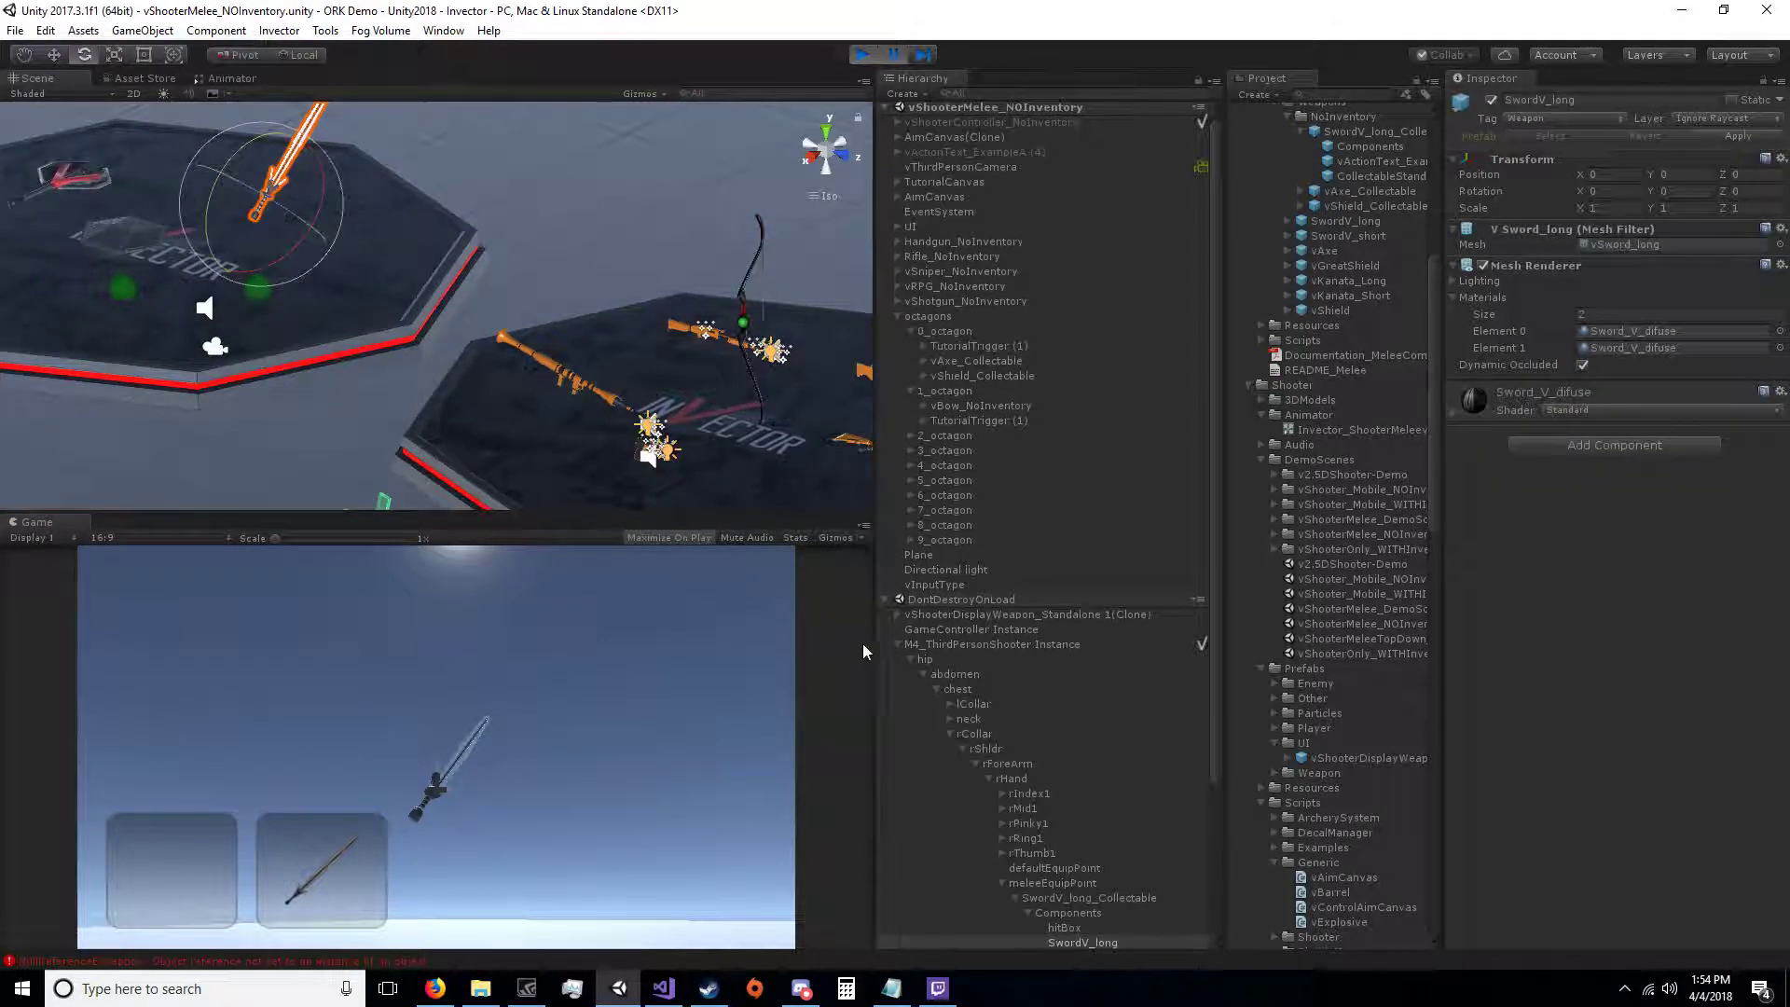
{"action": "left_click", "coordinate": [1070, 730]}
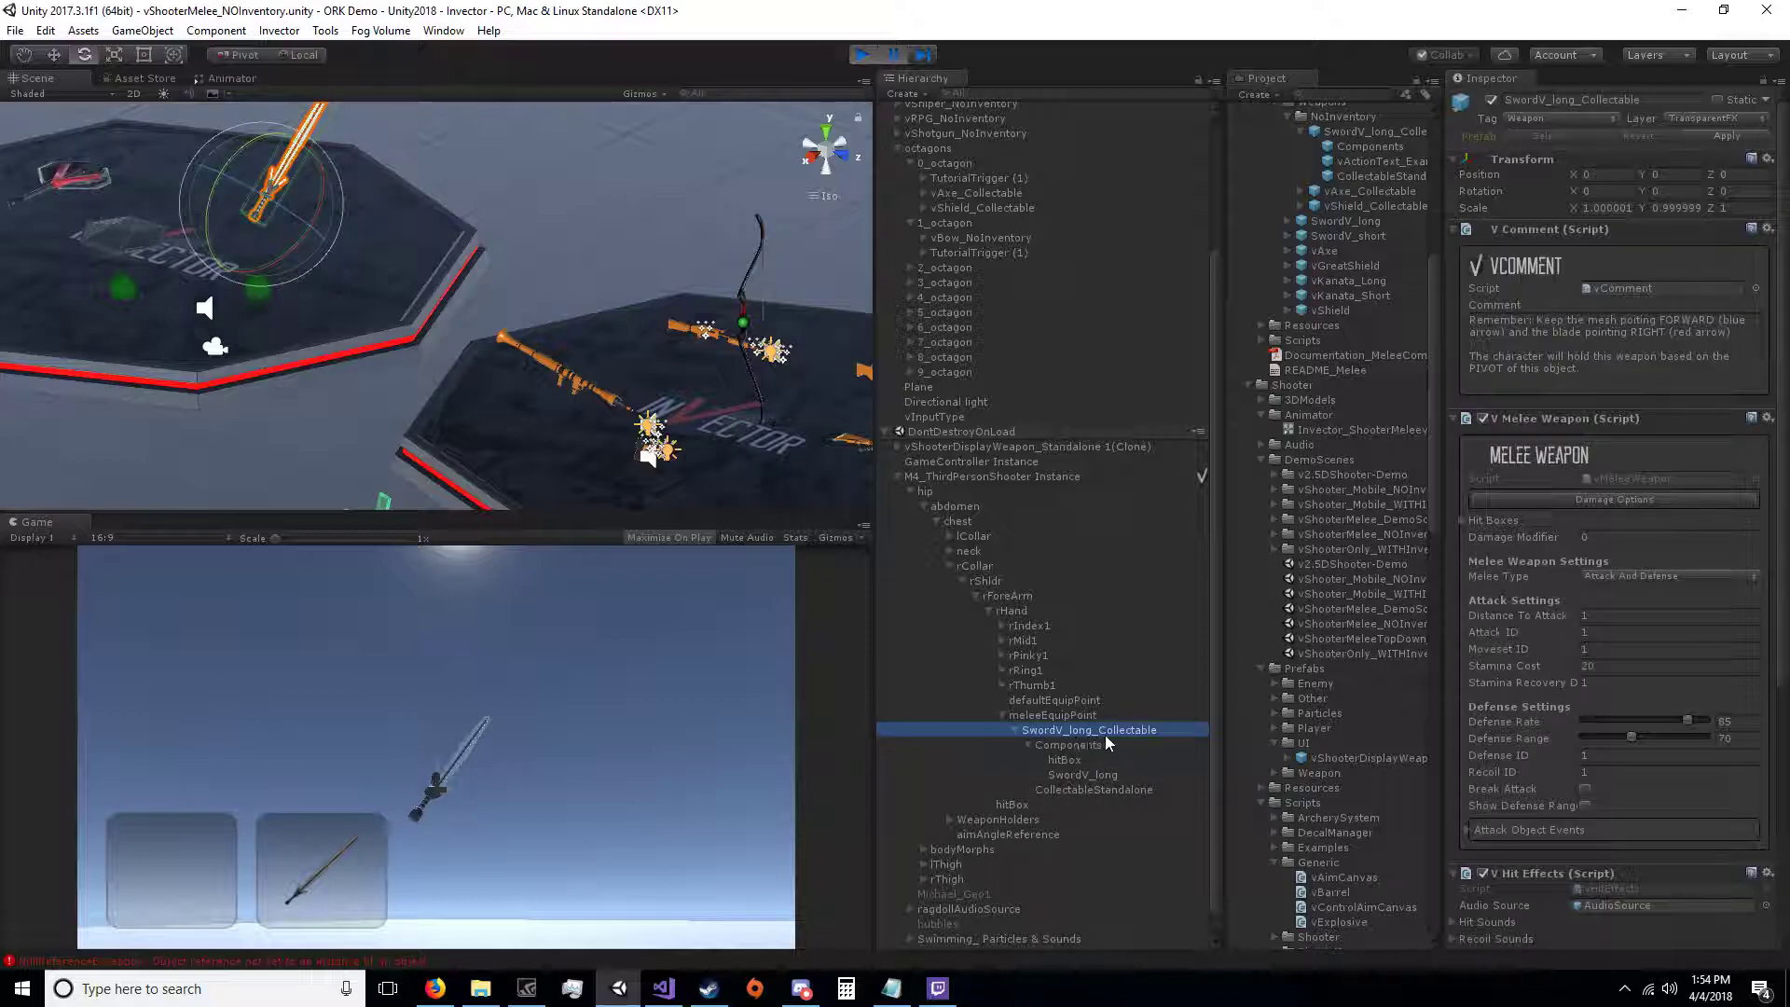
{"action": "left_click_drag", "start_coordinate": [1117, 730], "coordinate": [1020, 411]}
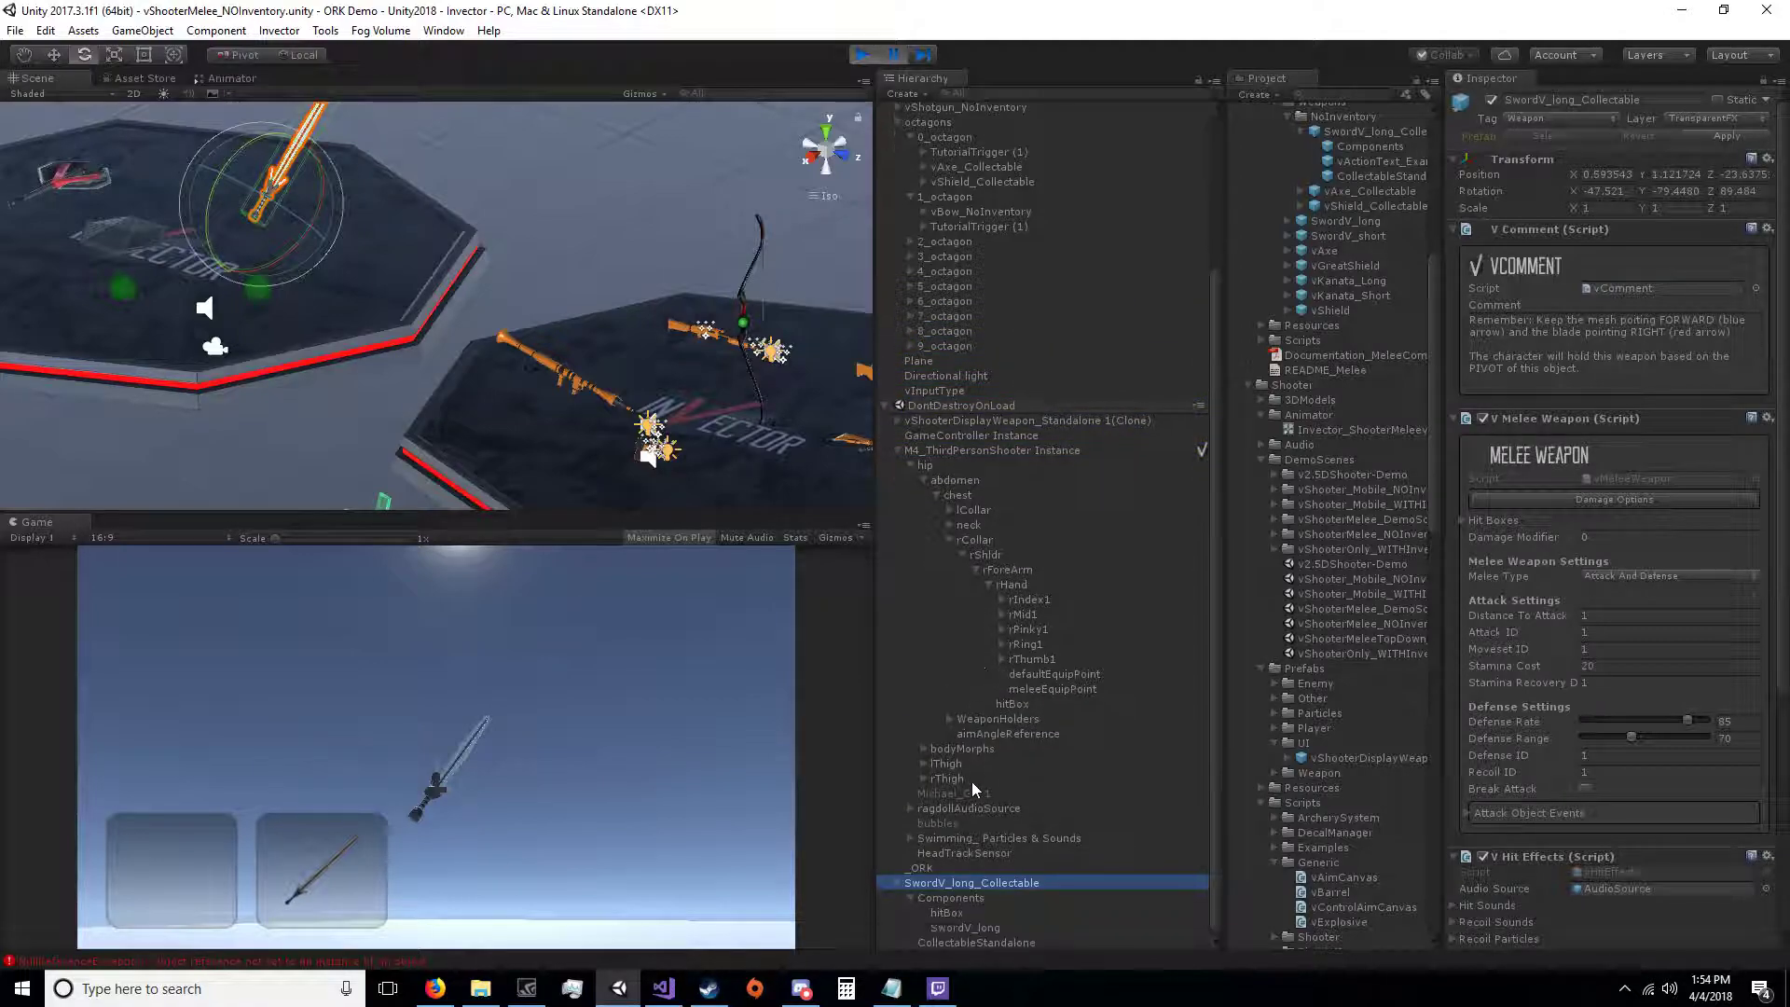
Step: Bring the Weapons prefab folder into view in the project with full names readable, and stop the running demo scene
{"action": "scroll", "coordinate": [1380, 797], "scroll_direction": "down", "scroll_amount": 15}
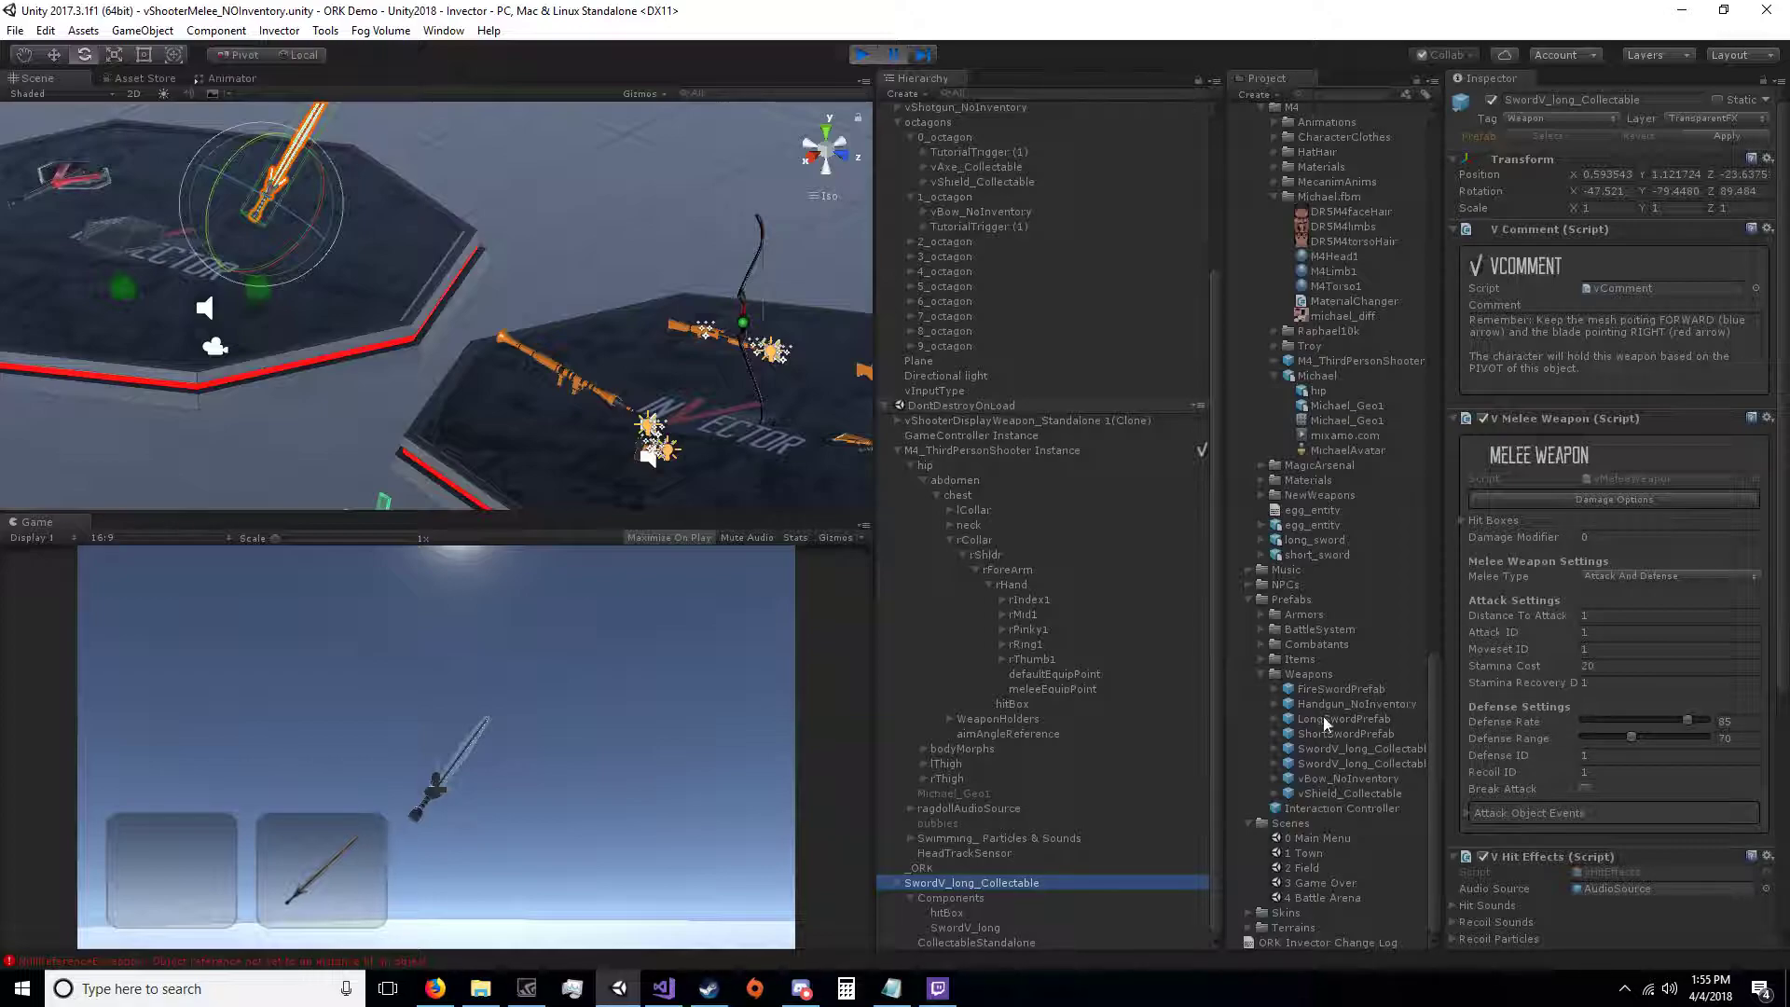
{"action": "left_click_drag", "start_coordinate": [1215, 720], "coordinate": [1171, 723]}
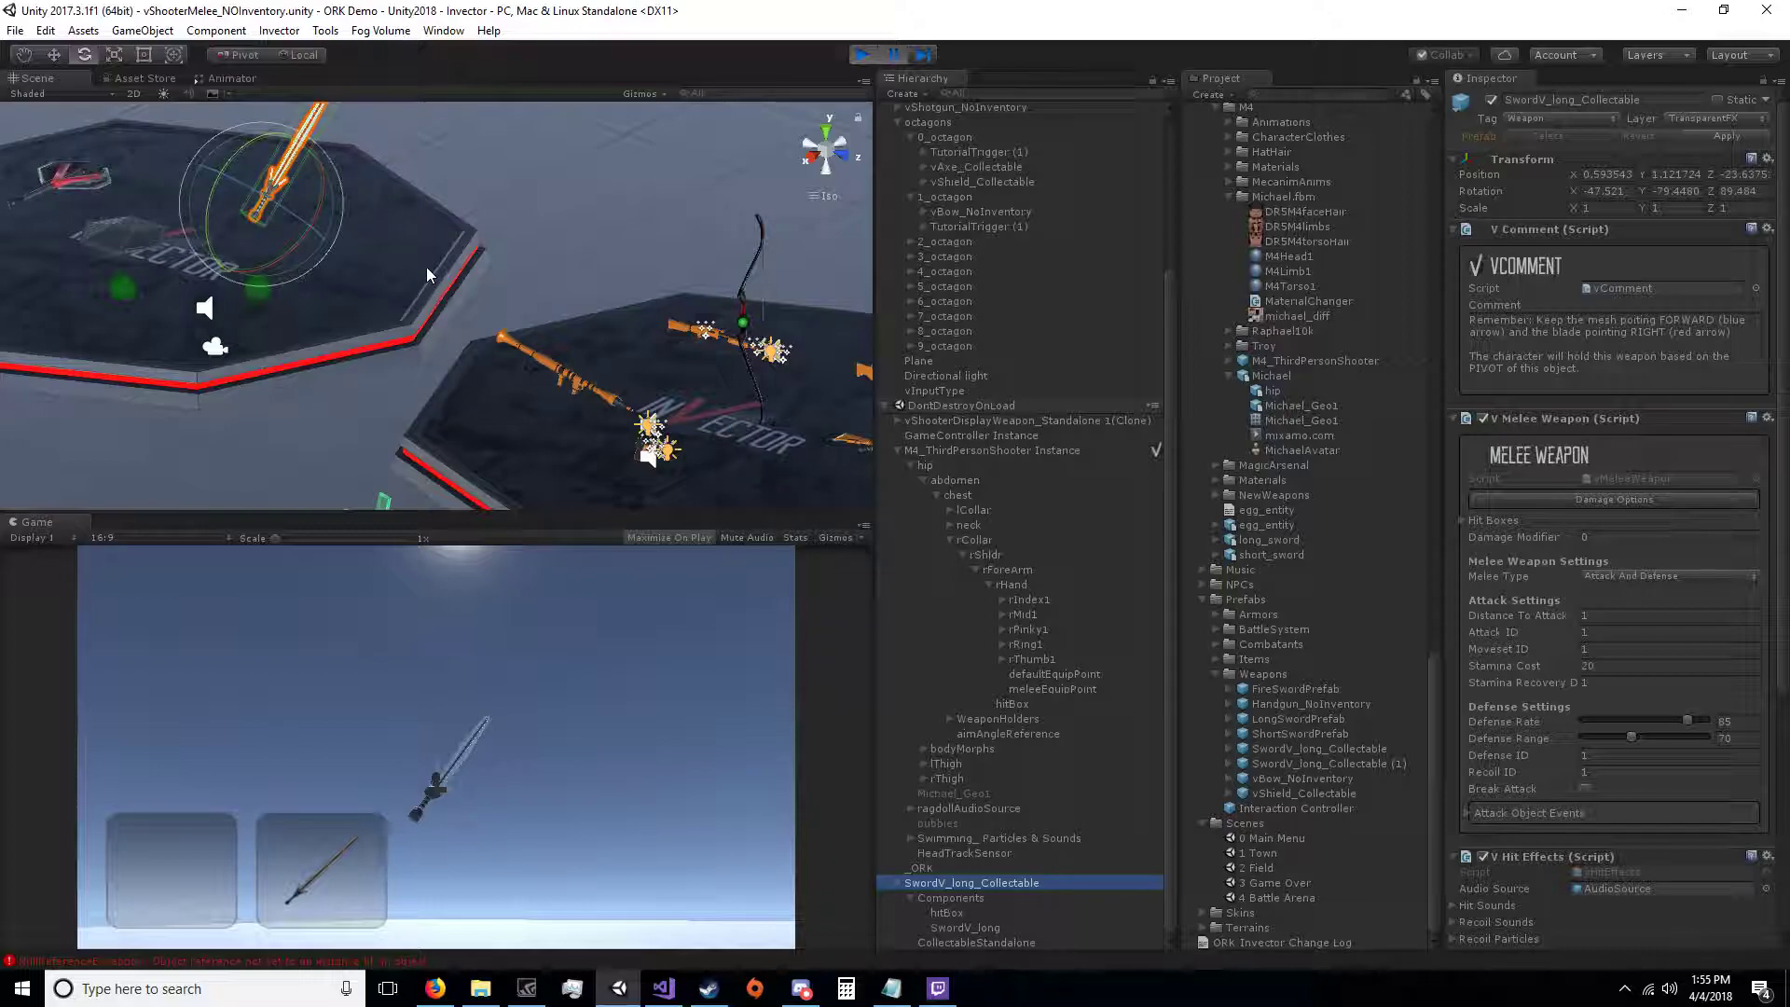
{"action": "left_click", "coordinate": [863, 54]}
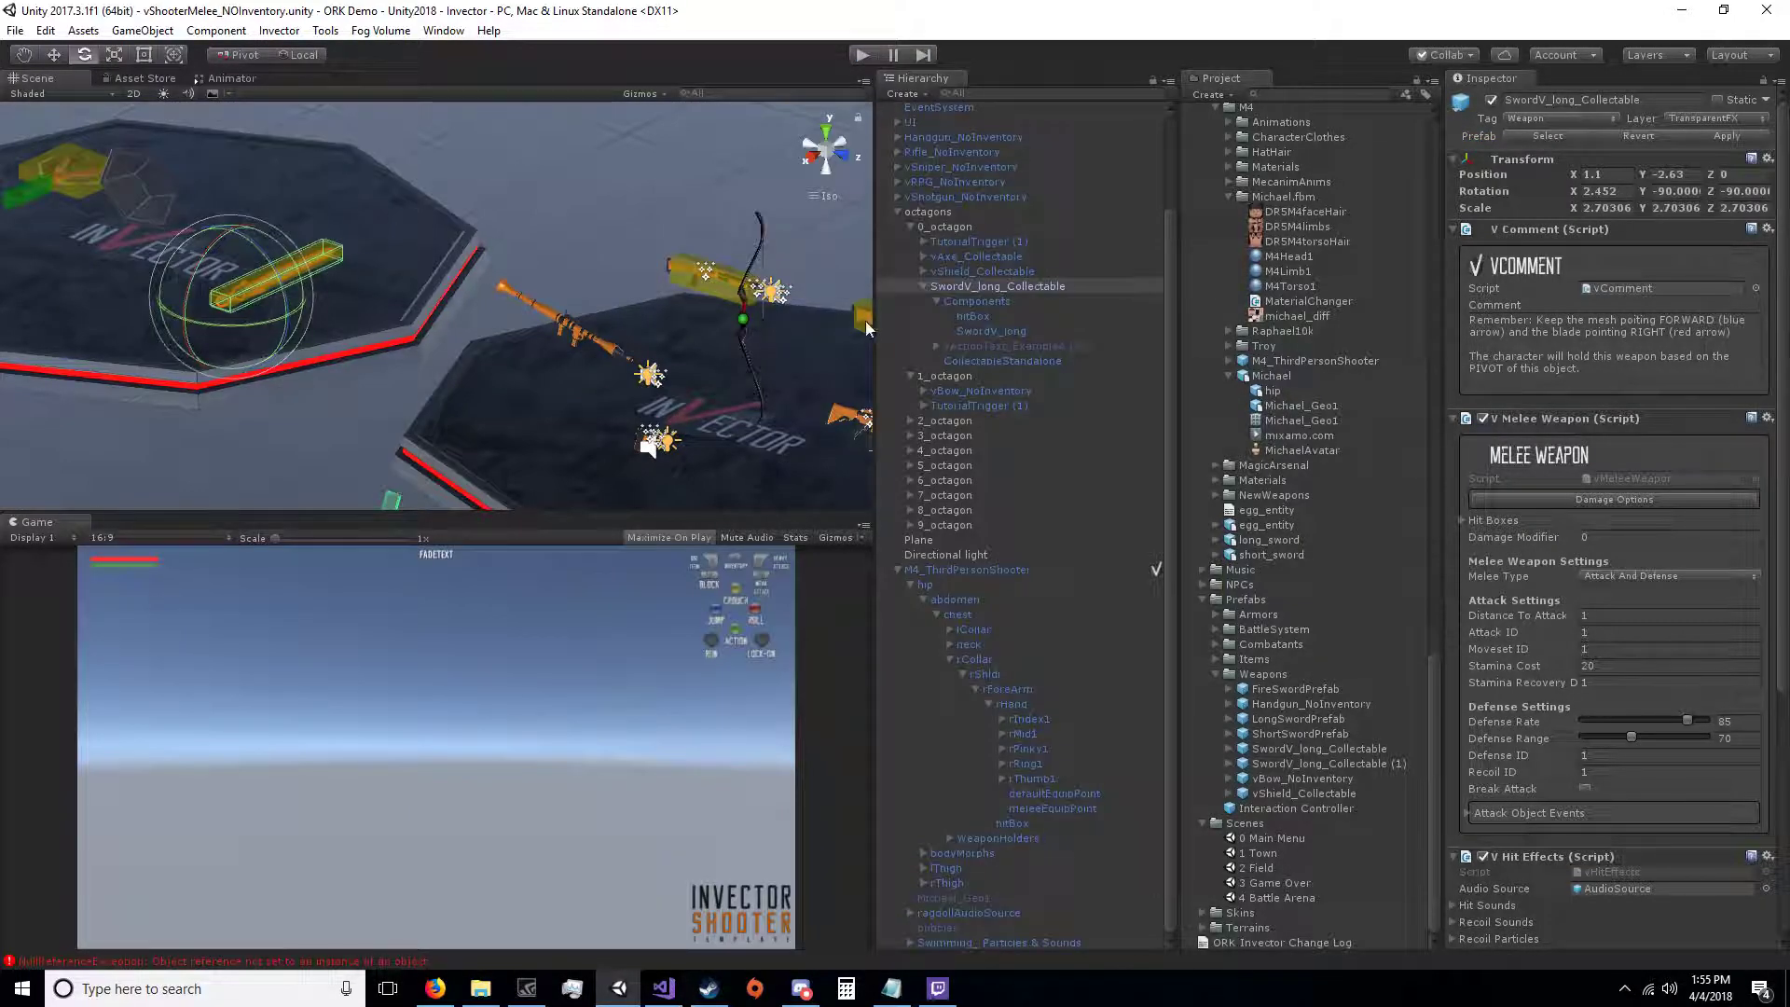
Step: Examine the original SwordV_long_Collectable under 0_octagon in the stopped scene
{"action": "left_click", "coordinate": [966, 289]}
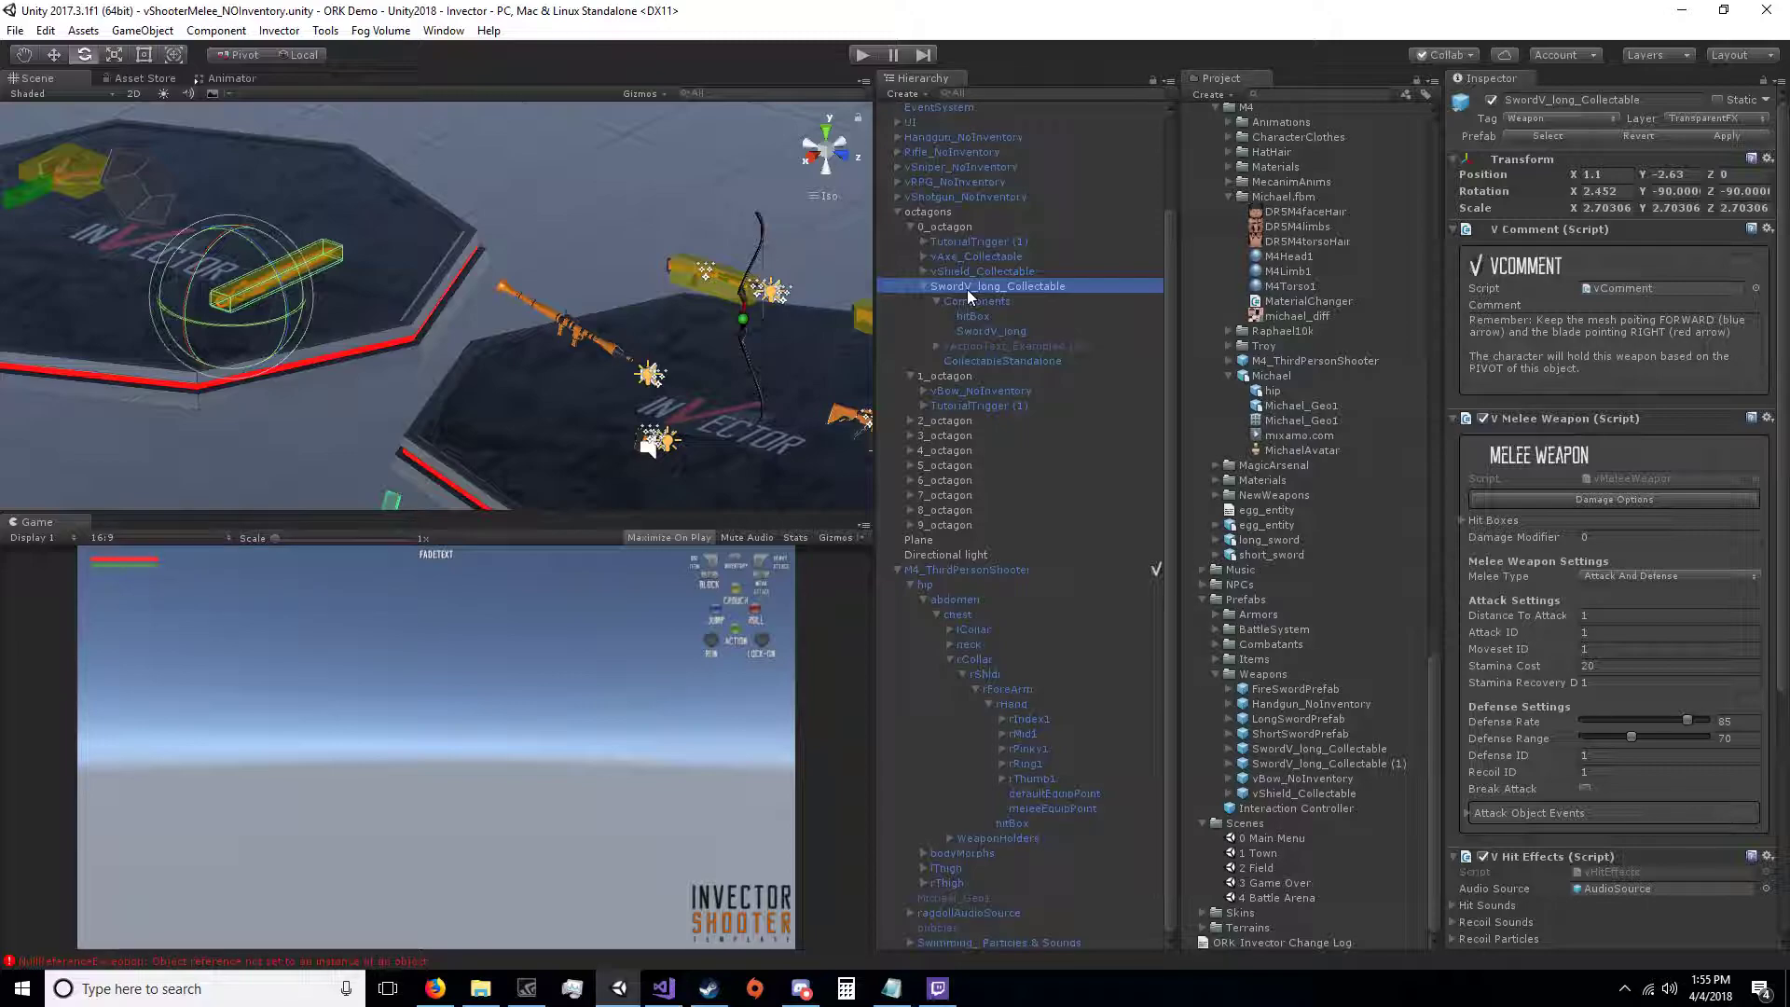
{"action": "scroll", "coordinate": [377, 379], "scroll_direction": "up", "scroll_amount": 2}
{"action": "right_click_drag", "start_coordinate": [382, 376], "coordinate": [724, 127]}
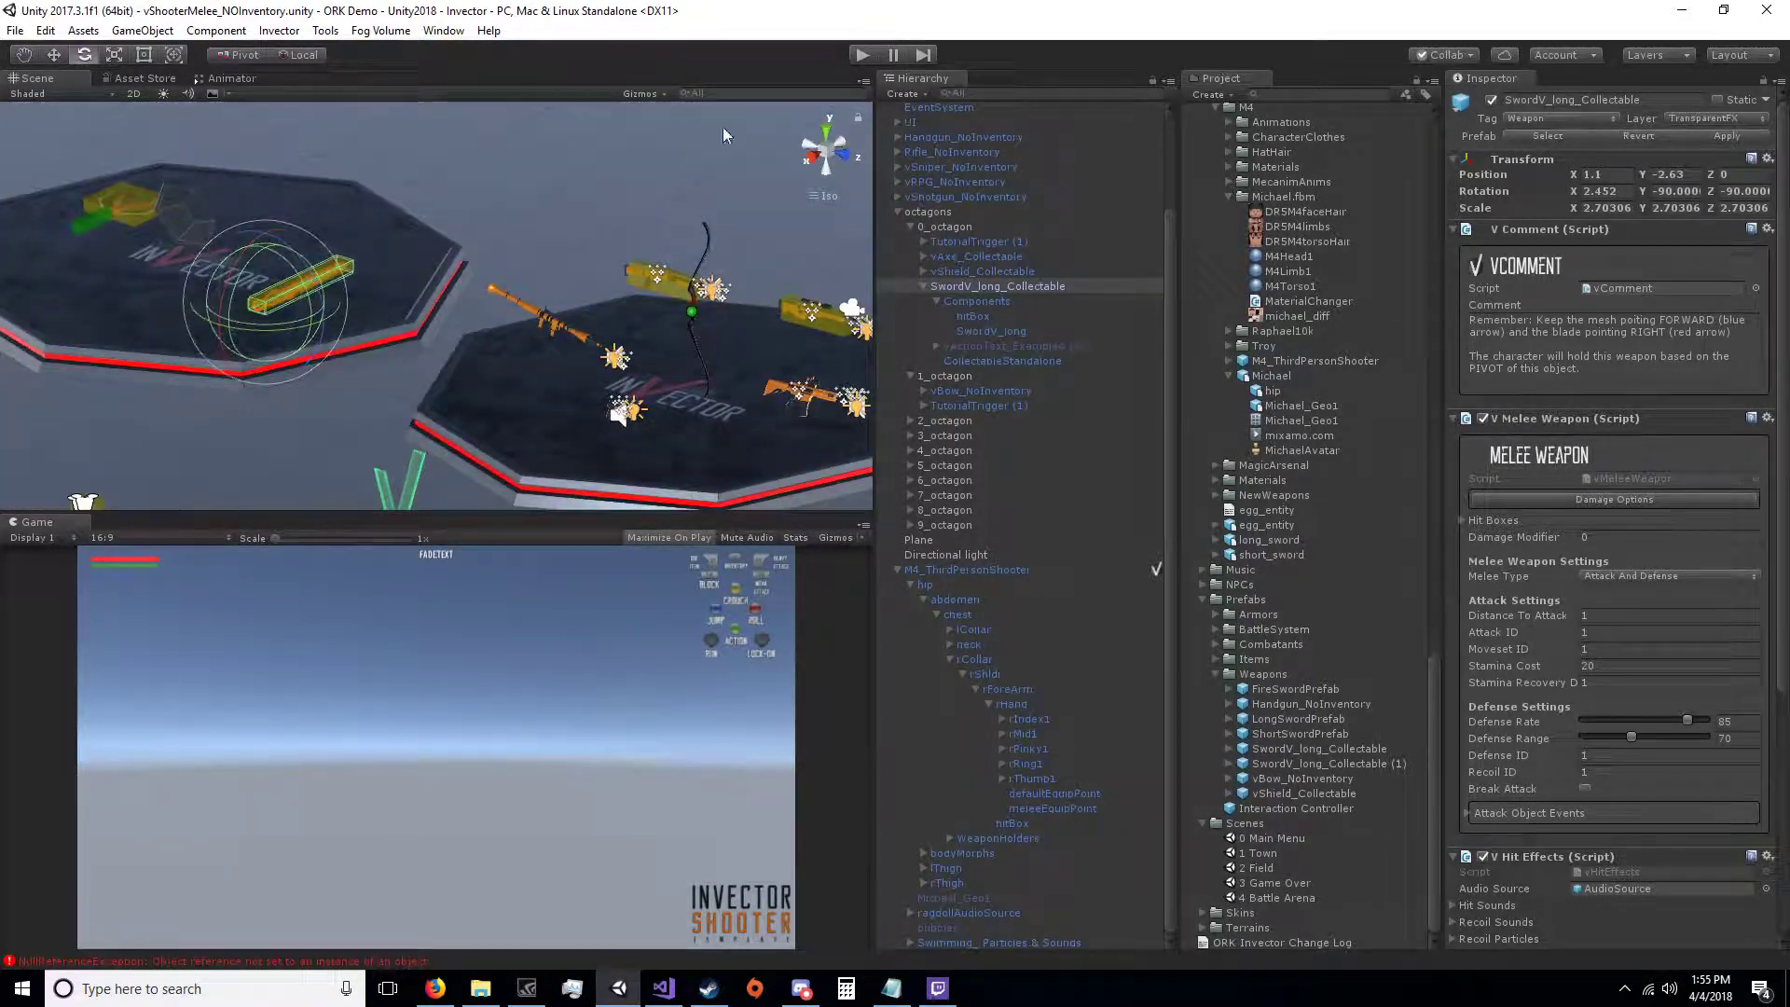
Step: Run the demo scene again, walk the character to the shooter weapons platform and pick up the bow
{"action": "left_click", "coordinate": [864, 54]}
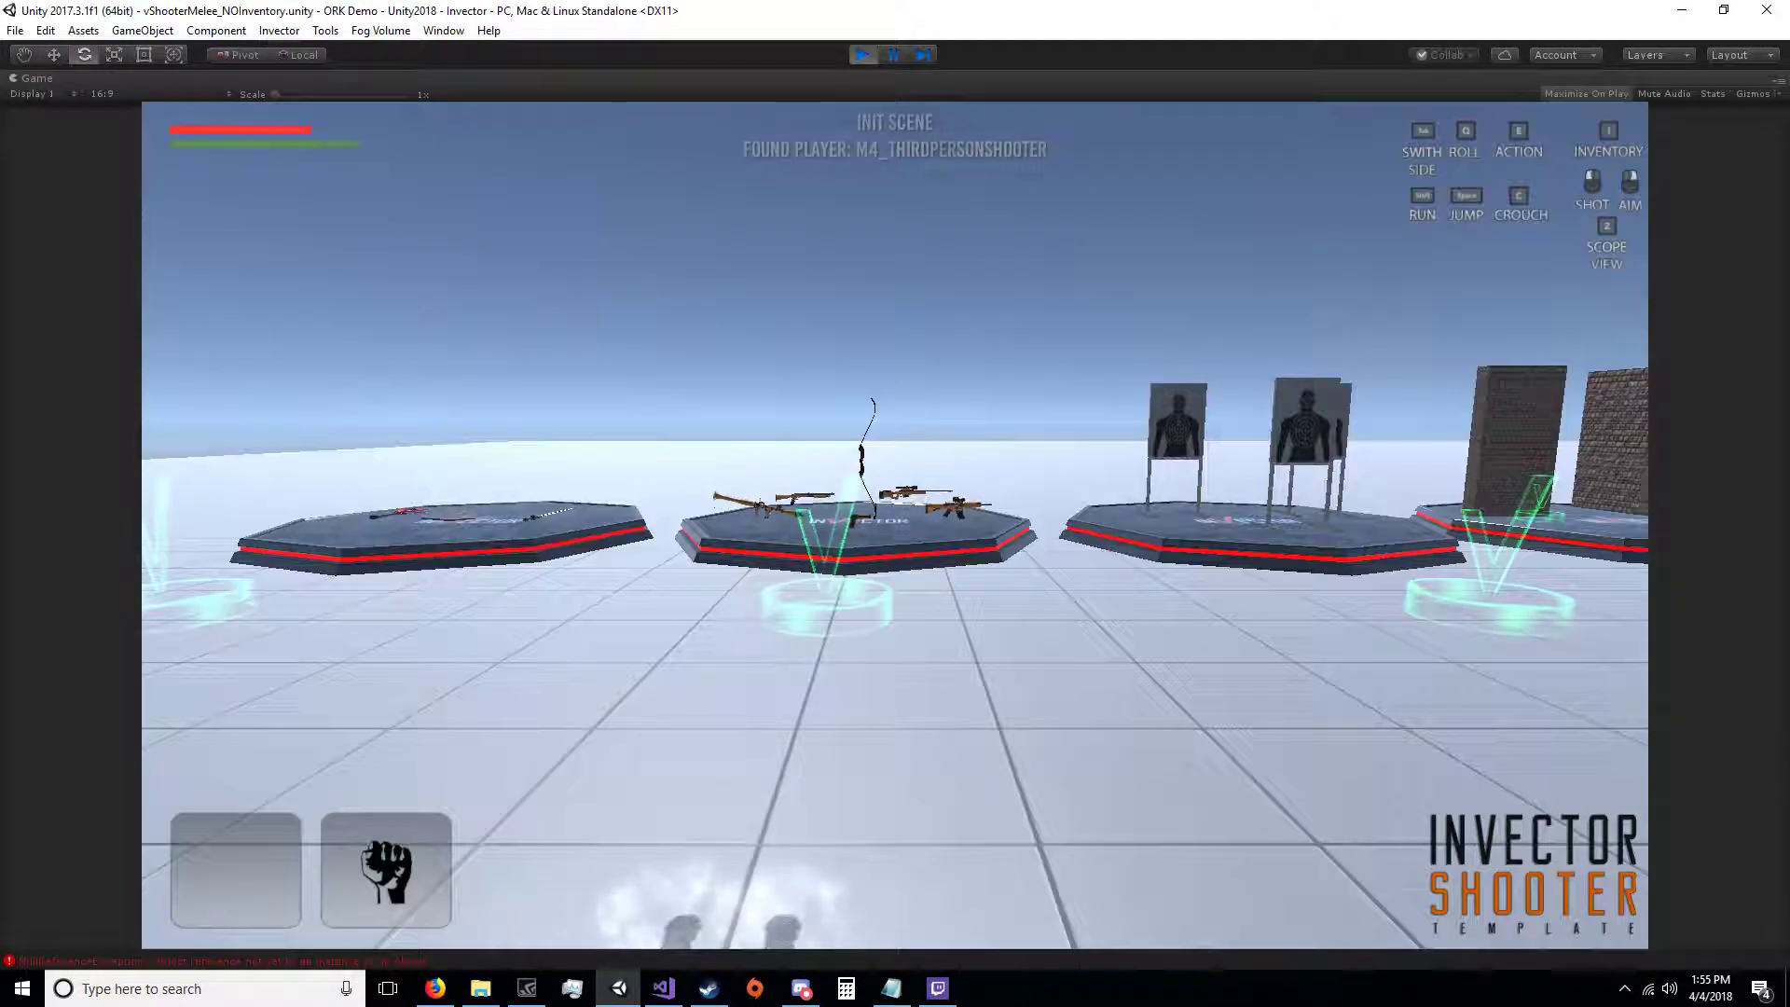
{"action": "key", "text": "w"}
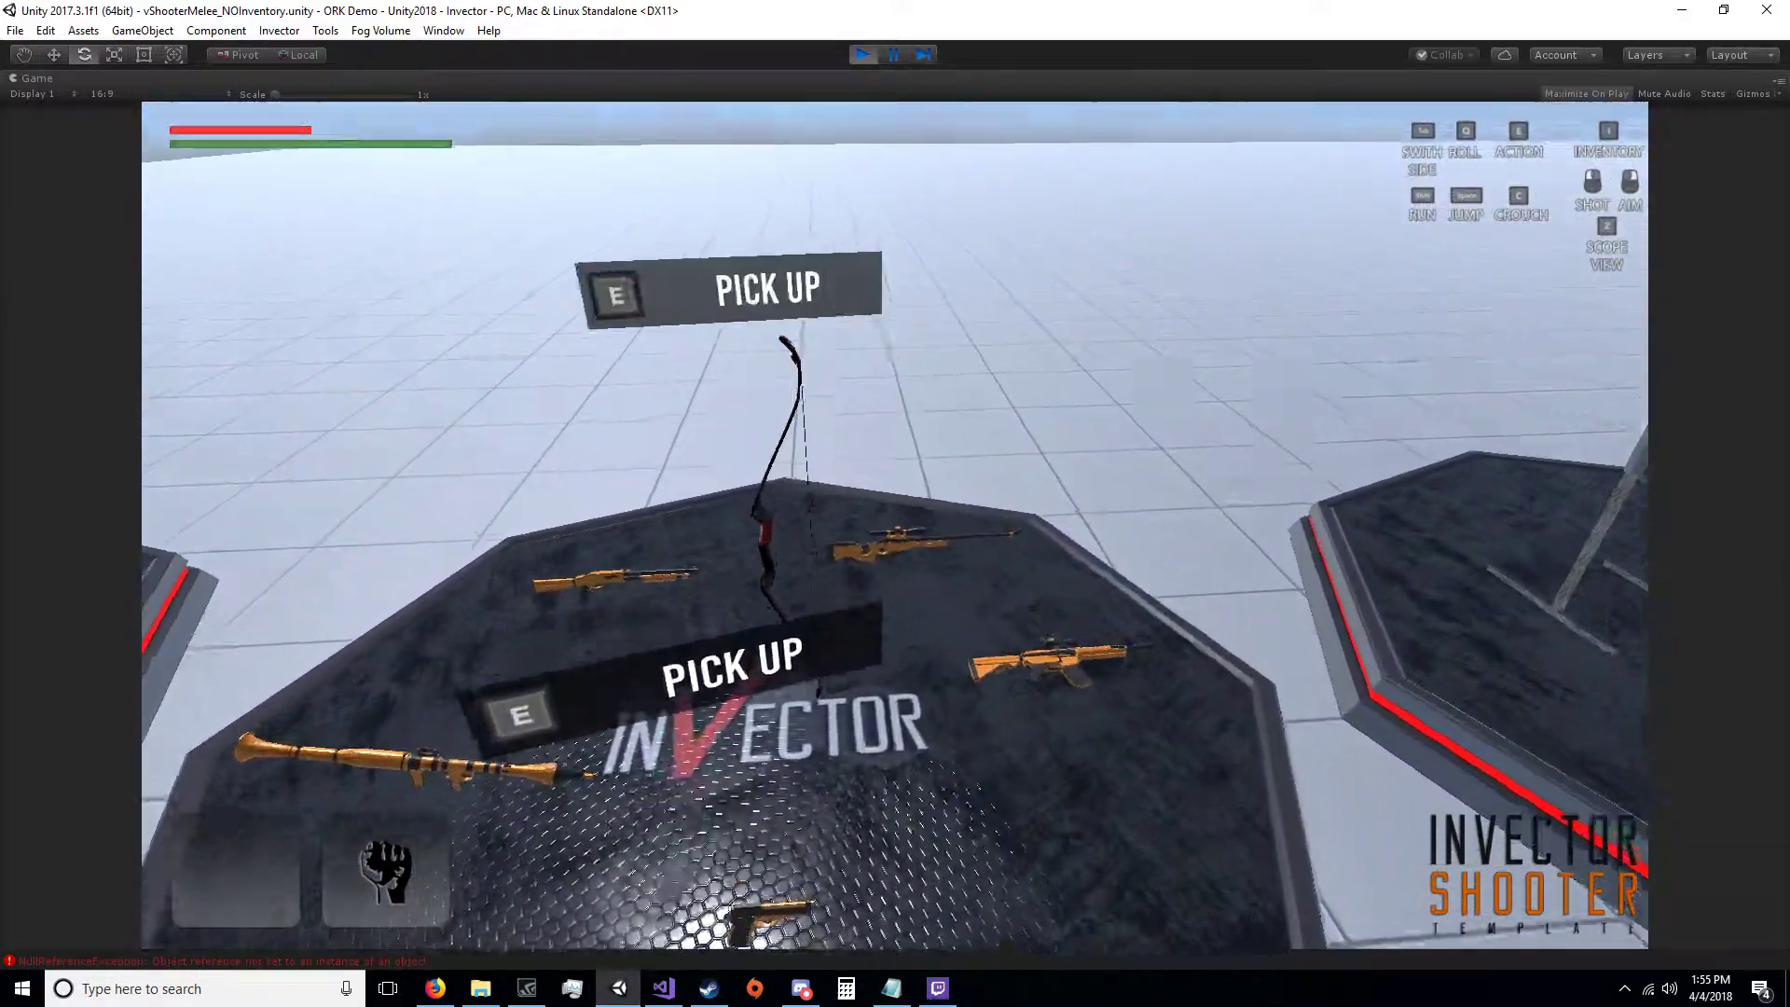
{"action": "key", "text": "e"}
{"action": "key", "text": "s"}
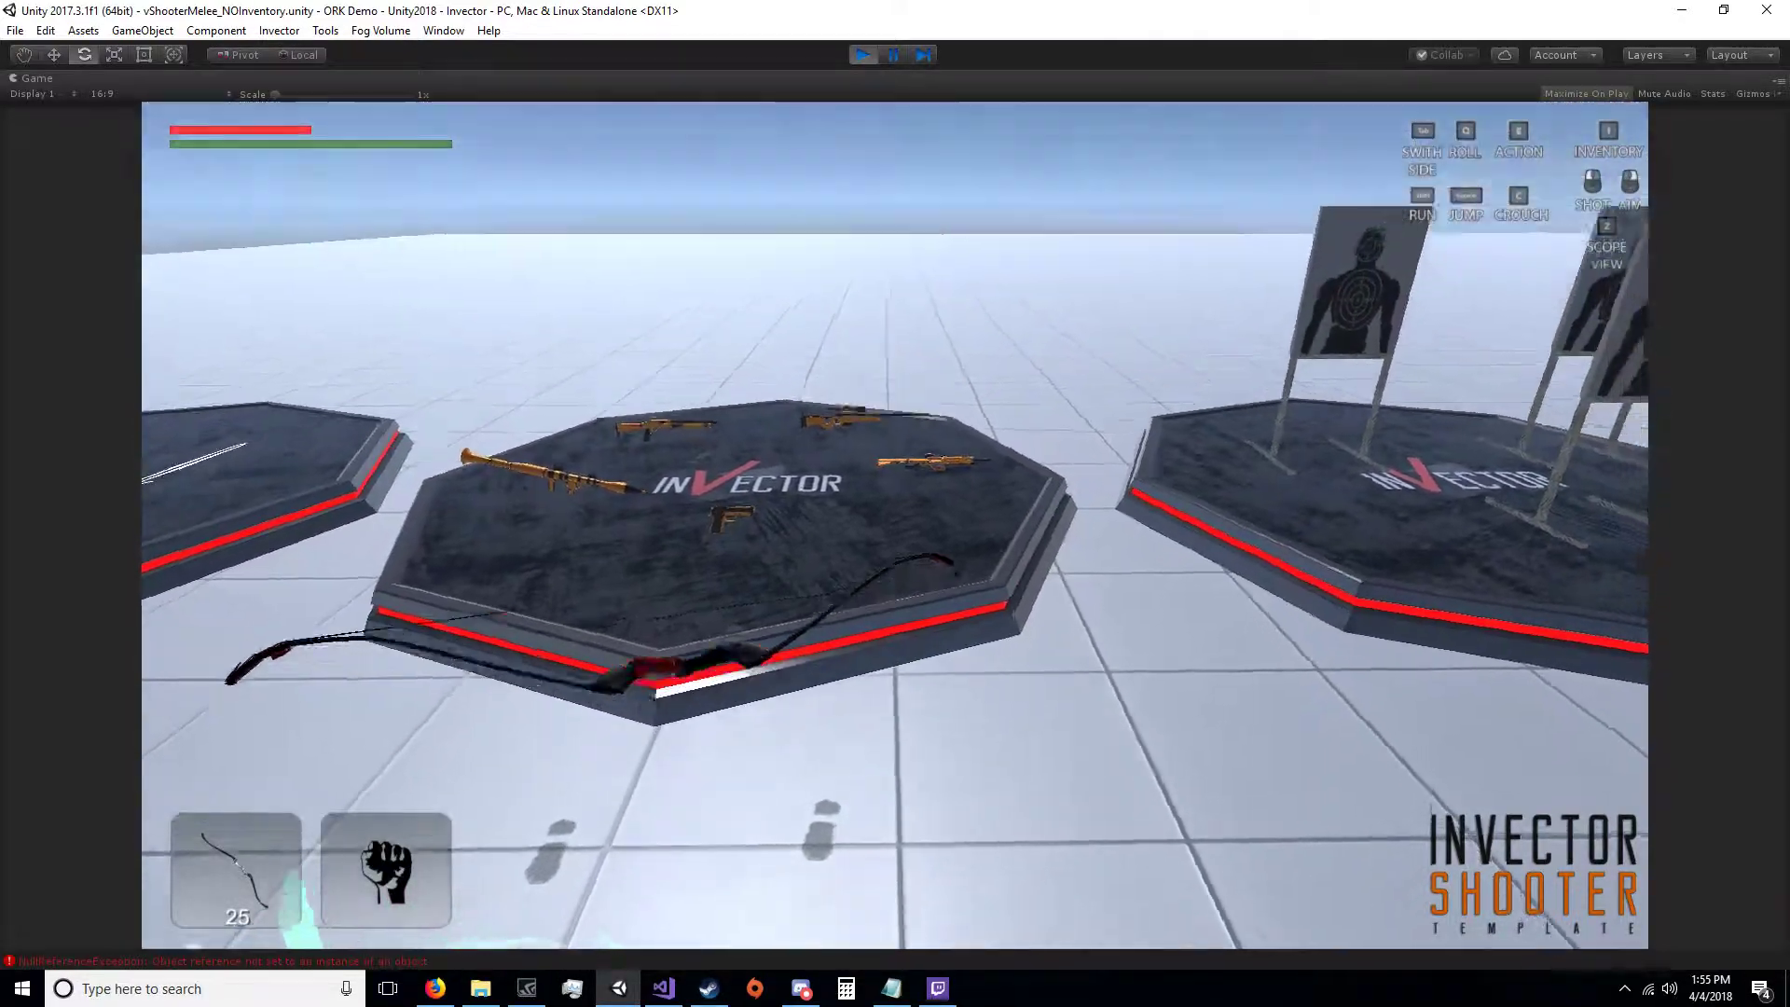
Step: Pause the game and move the equipped vBow_NoInventory out of the character's bowEquipPoint to the root level of DontDestroyOnLoad
{"action": "key", "text": "Escape"}
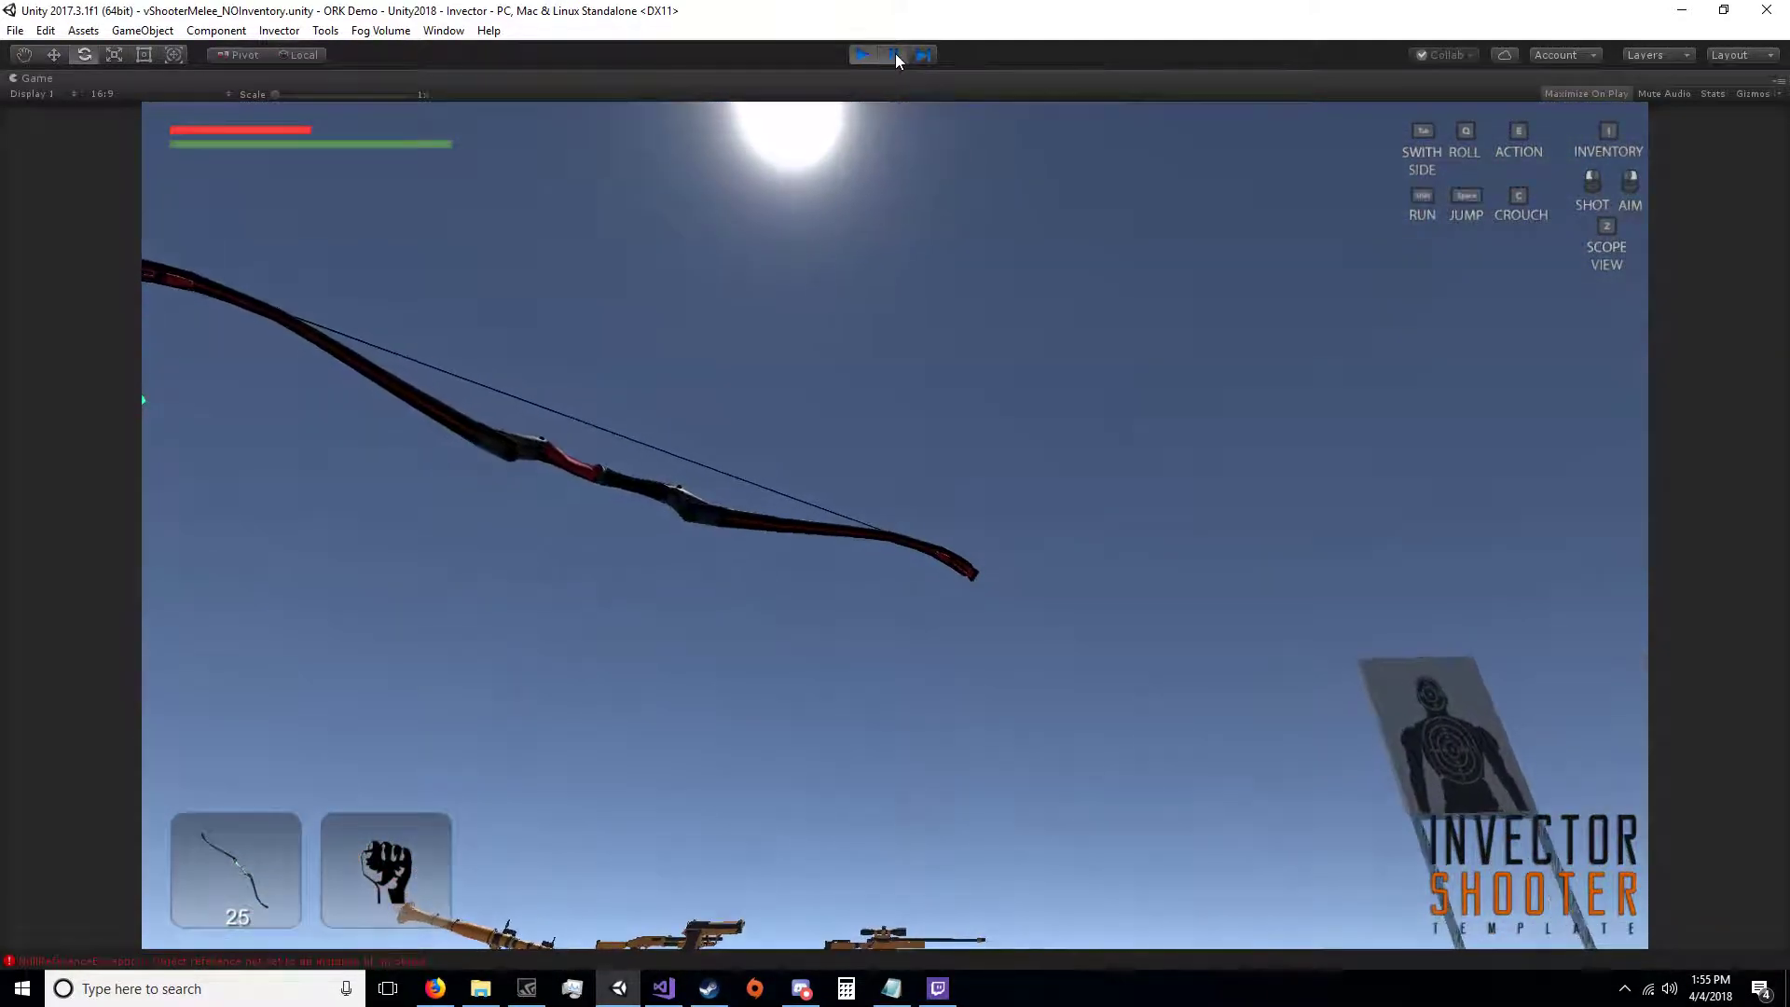
{"action": "left_click", "coordinate": [894, 55]}
{"action": "scroll", "coordinate": [421, 403], "scroll_direction": "down", "scroll_amount": 1}
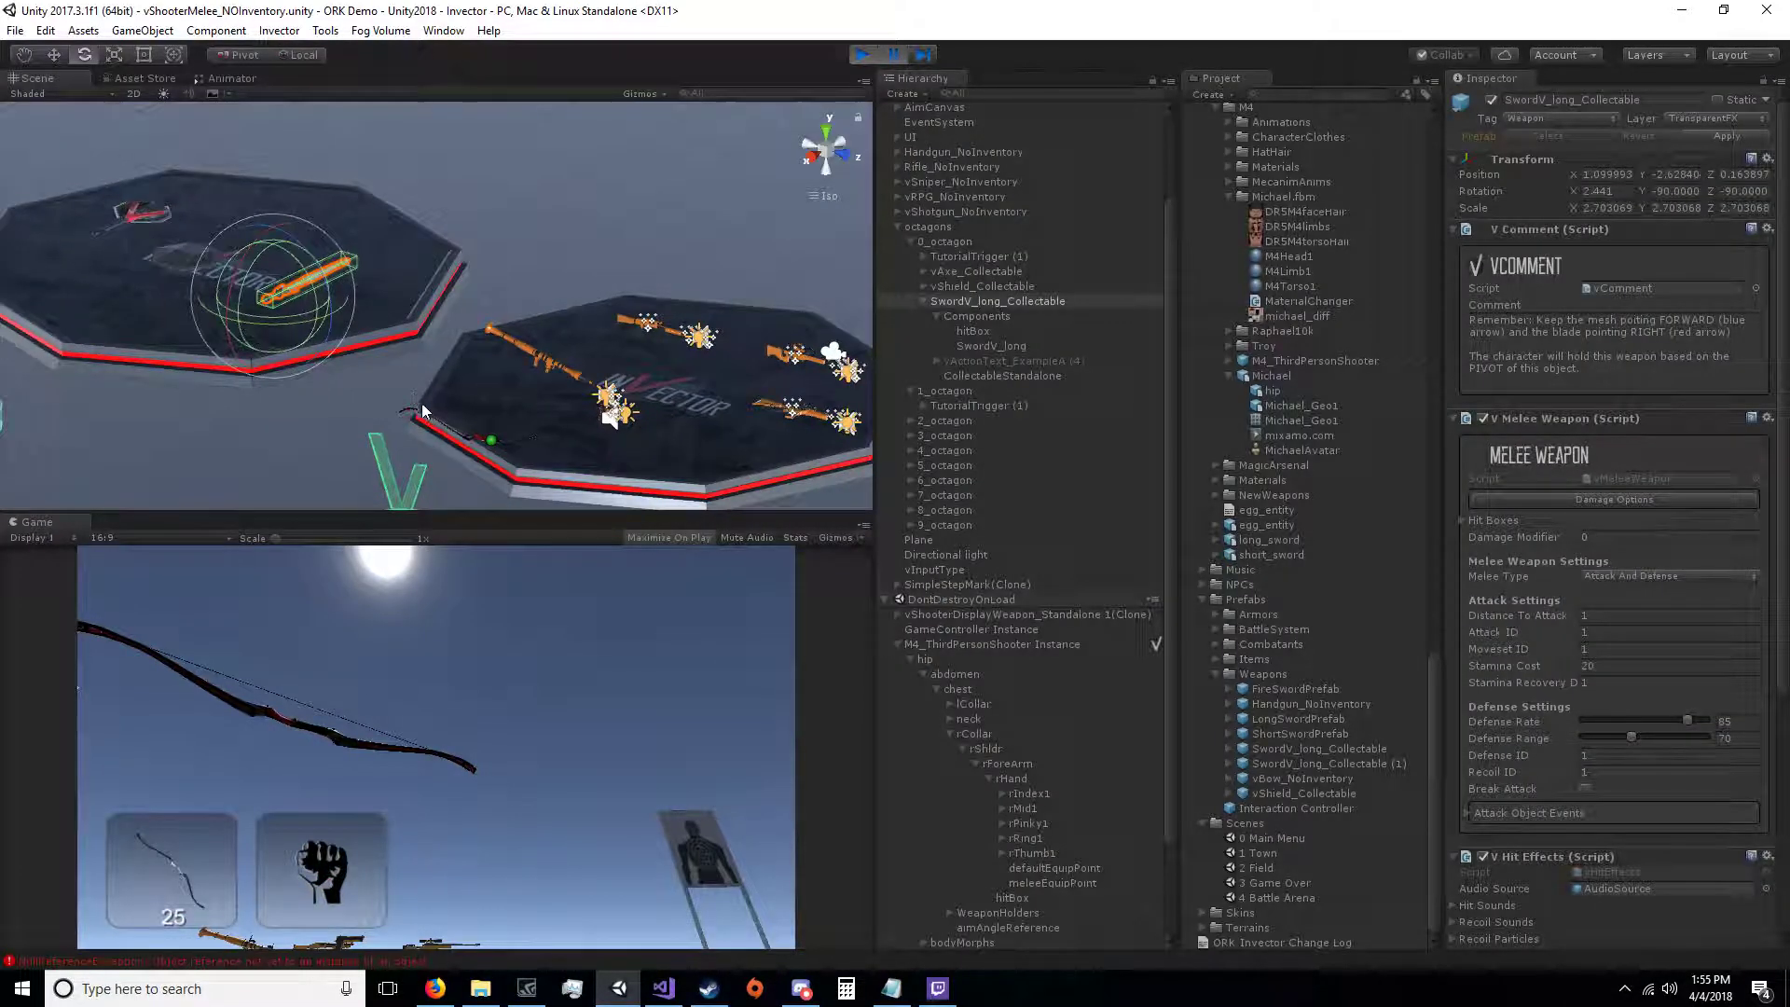
{"action": "left_click", "coordinate": [493, 442]}
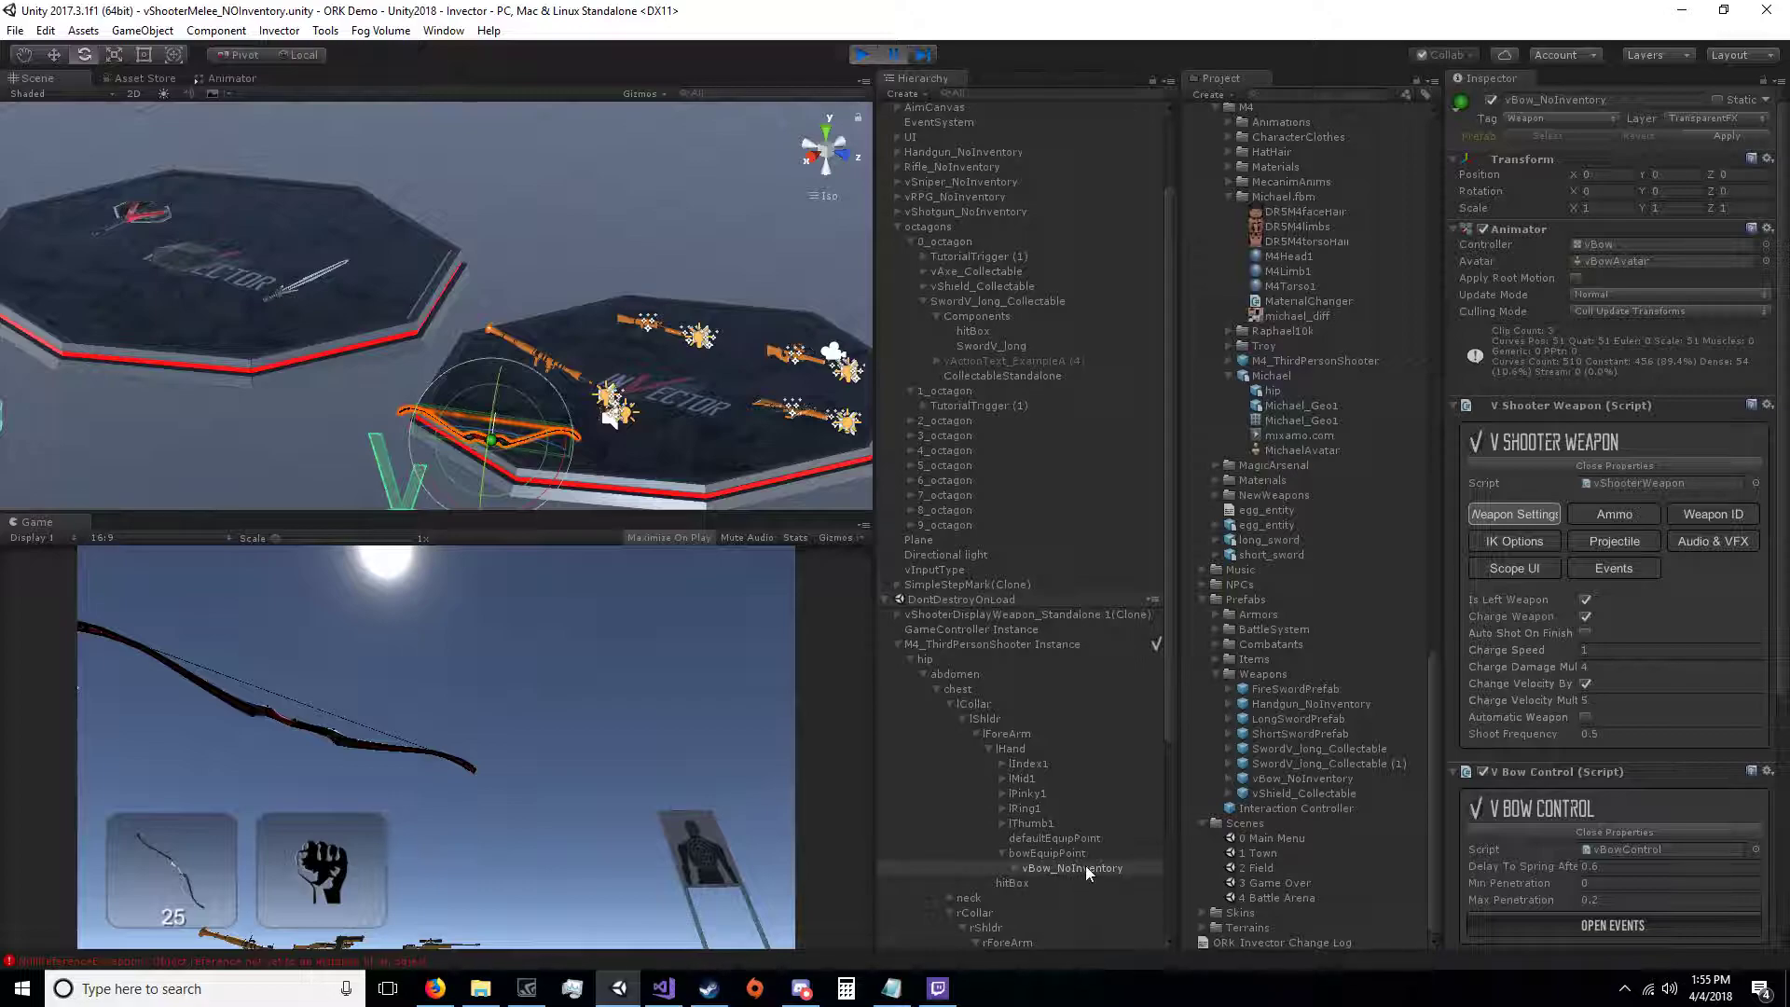
{"action": "left_click_drag", "start_coordinate": [1085, 865], "coordinate": [1031, 559]}
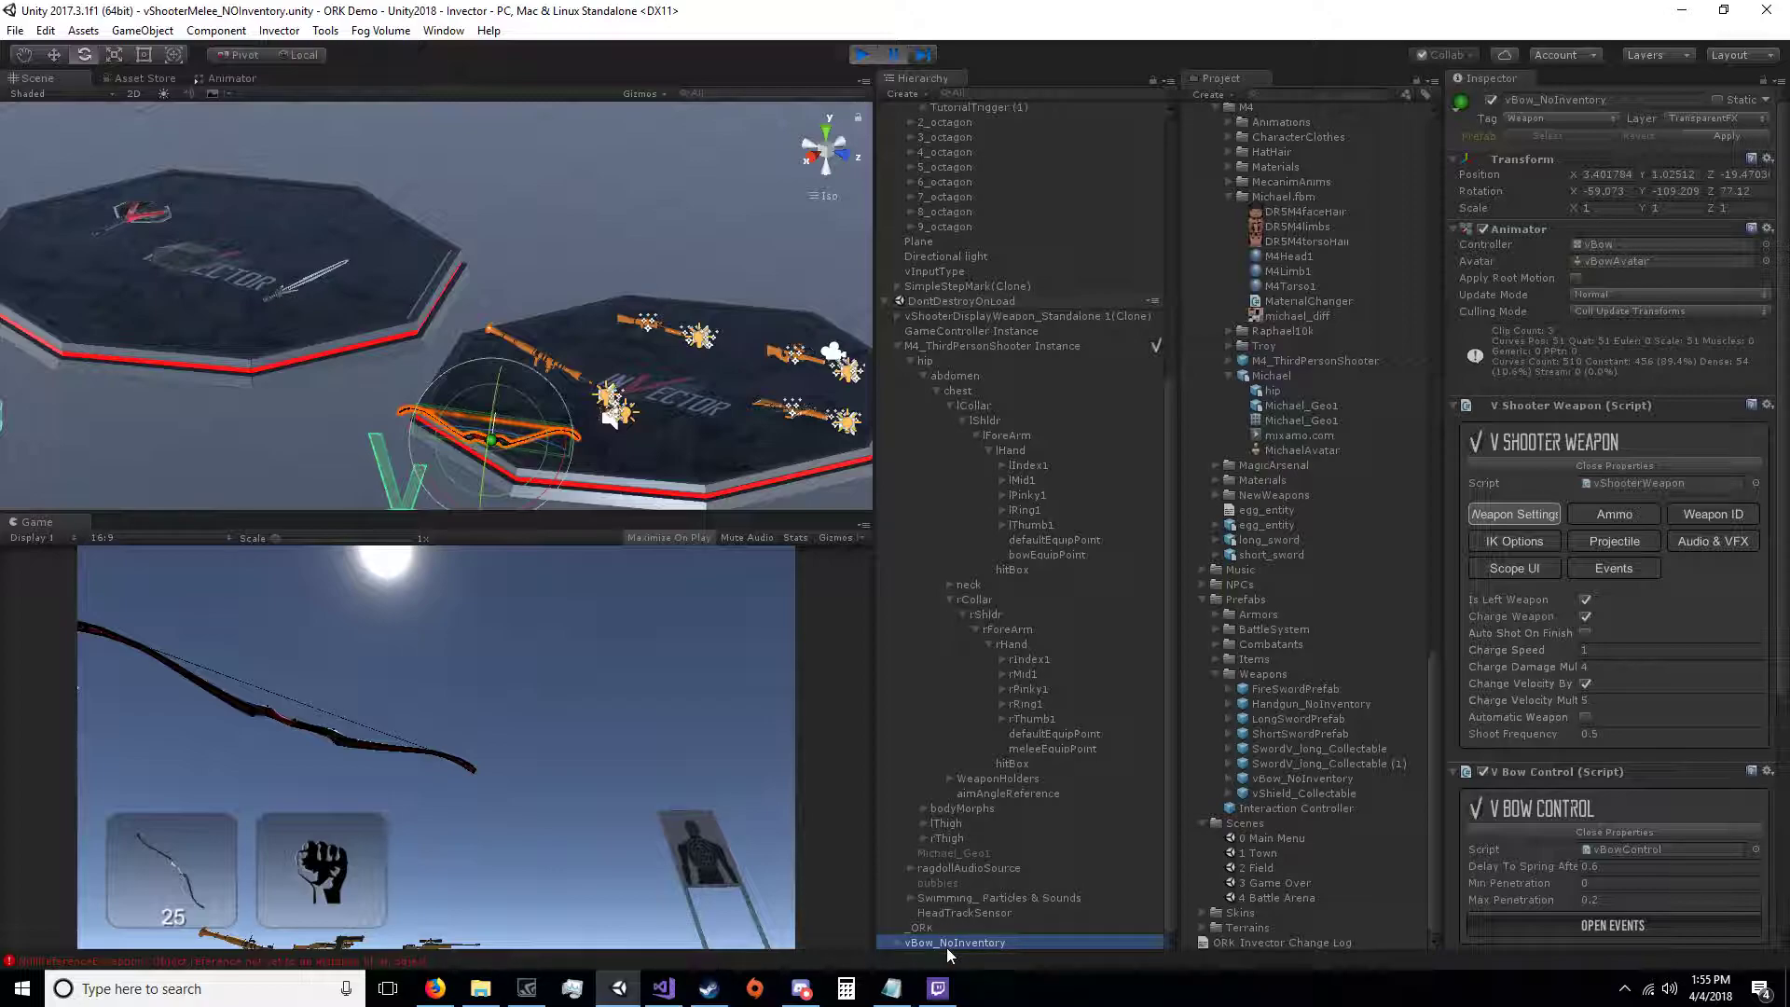
Step: Point out the Weapons folder as the extracted bow's destination and inspect the vBow_NoInventory, vShield_Collectable and Handgun_NoInventory prefabs
{"action": "left_click_drag", "start_coordinate": [953, 938], "coordinate": [1365, 775]}
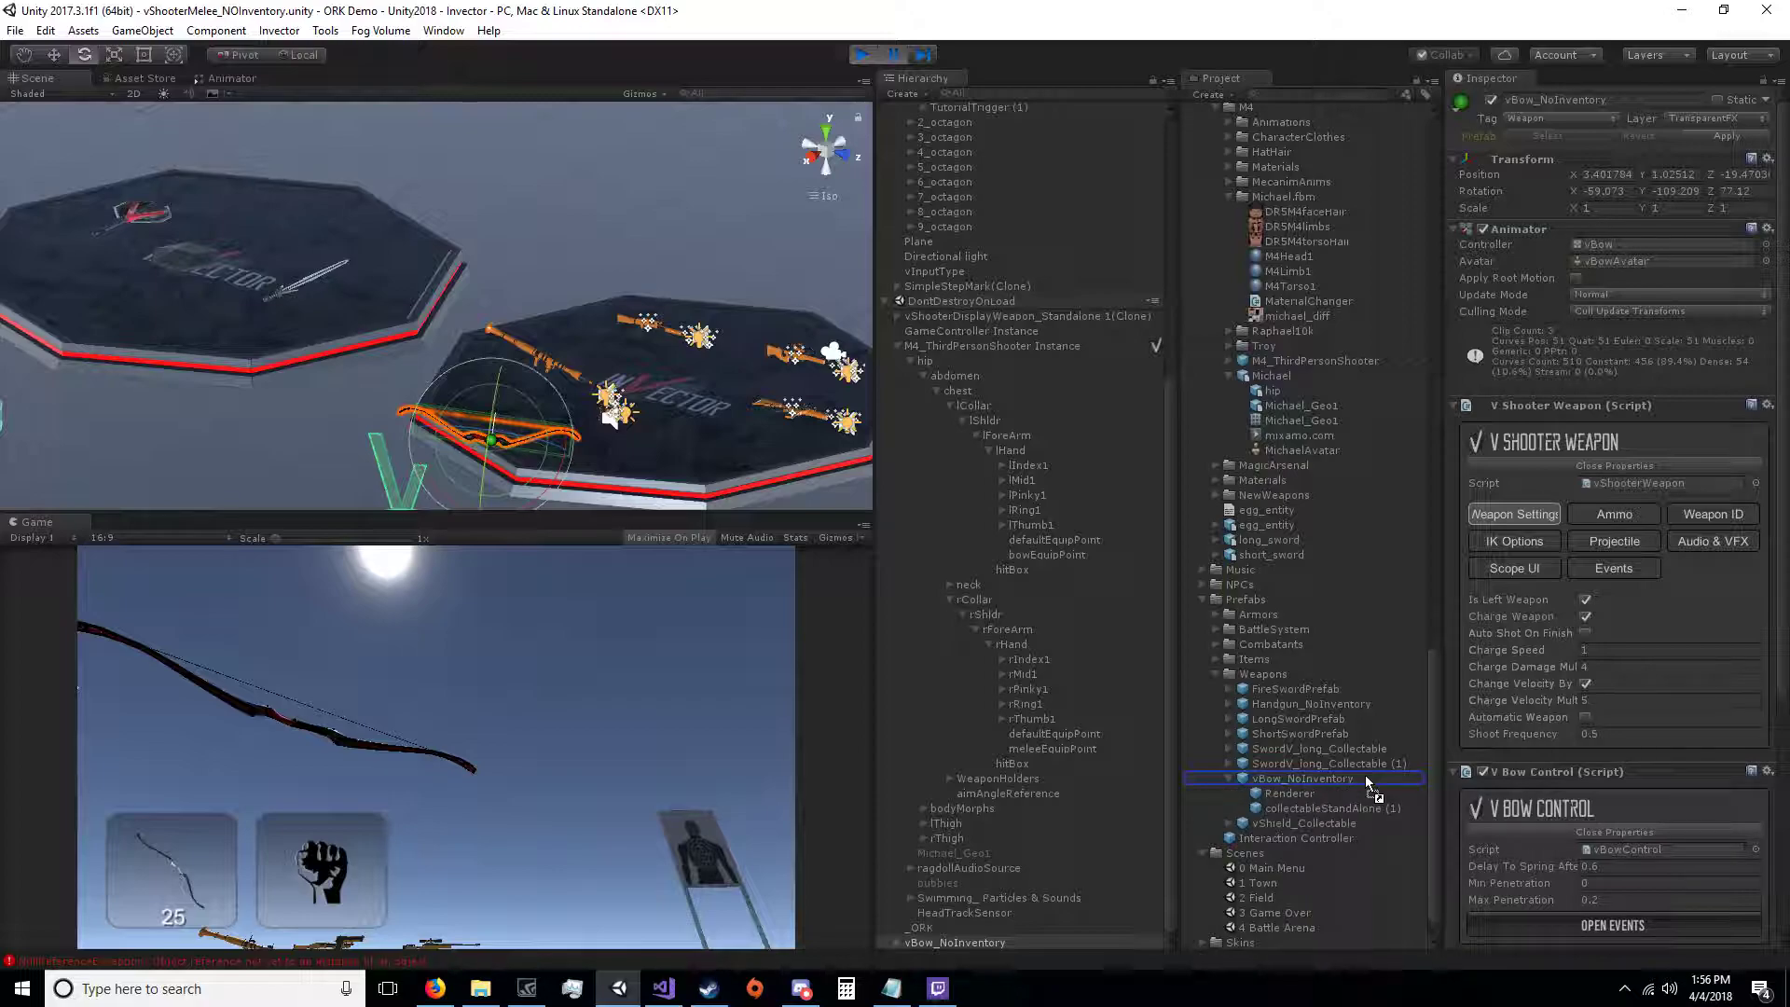
{"action": "left_click", "coordinate": [1284, 778]}
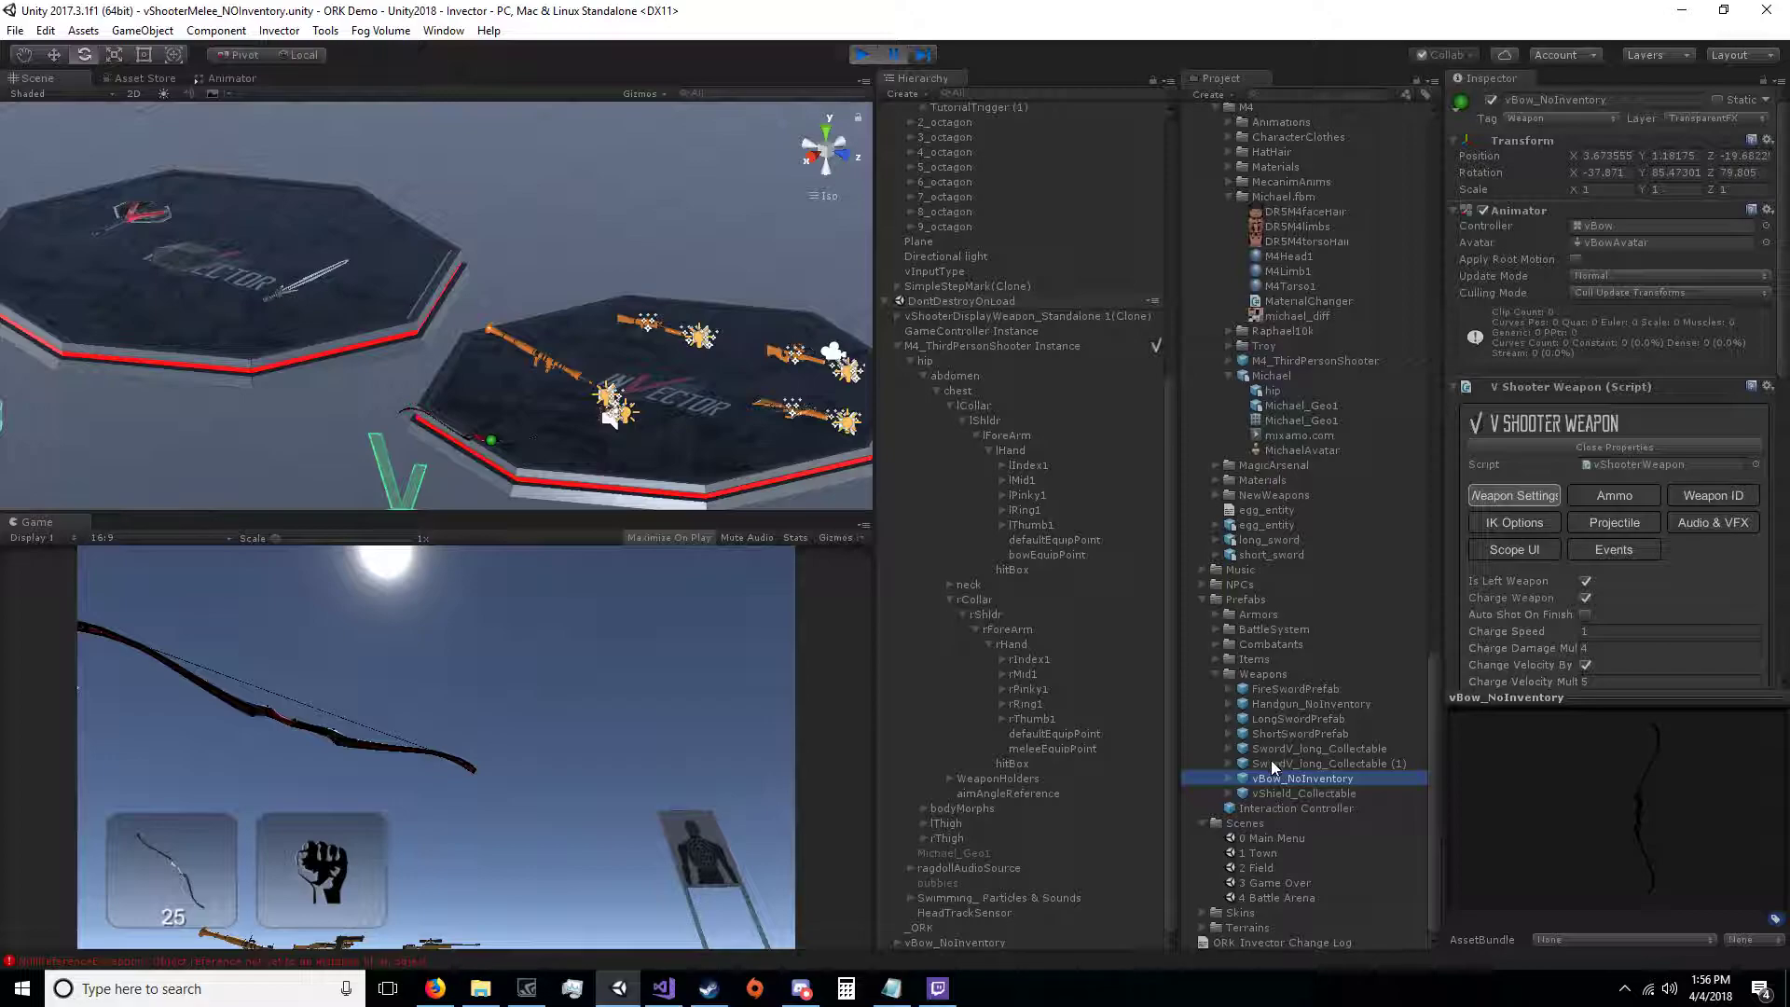
{"action": "left_click", "coordinate": [1279, 793]}
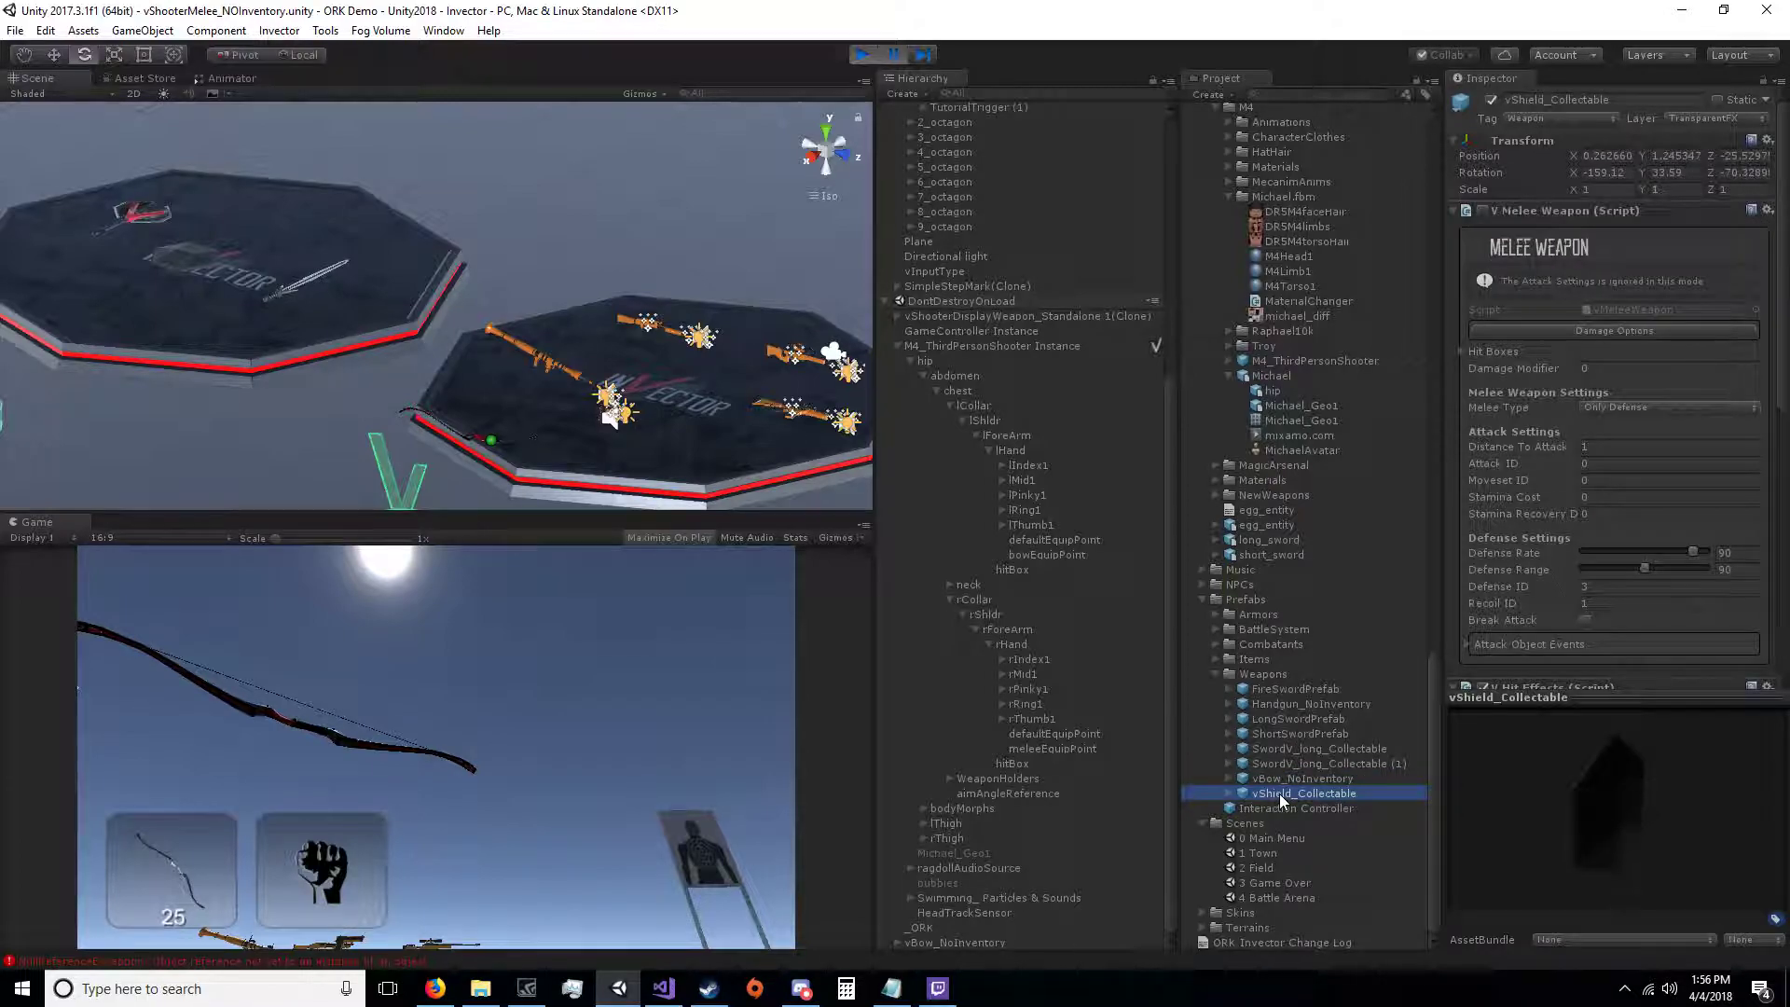
{"action": "left_click", "coordinate": [1270, 705]}
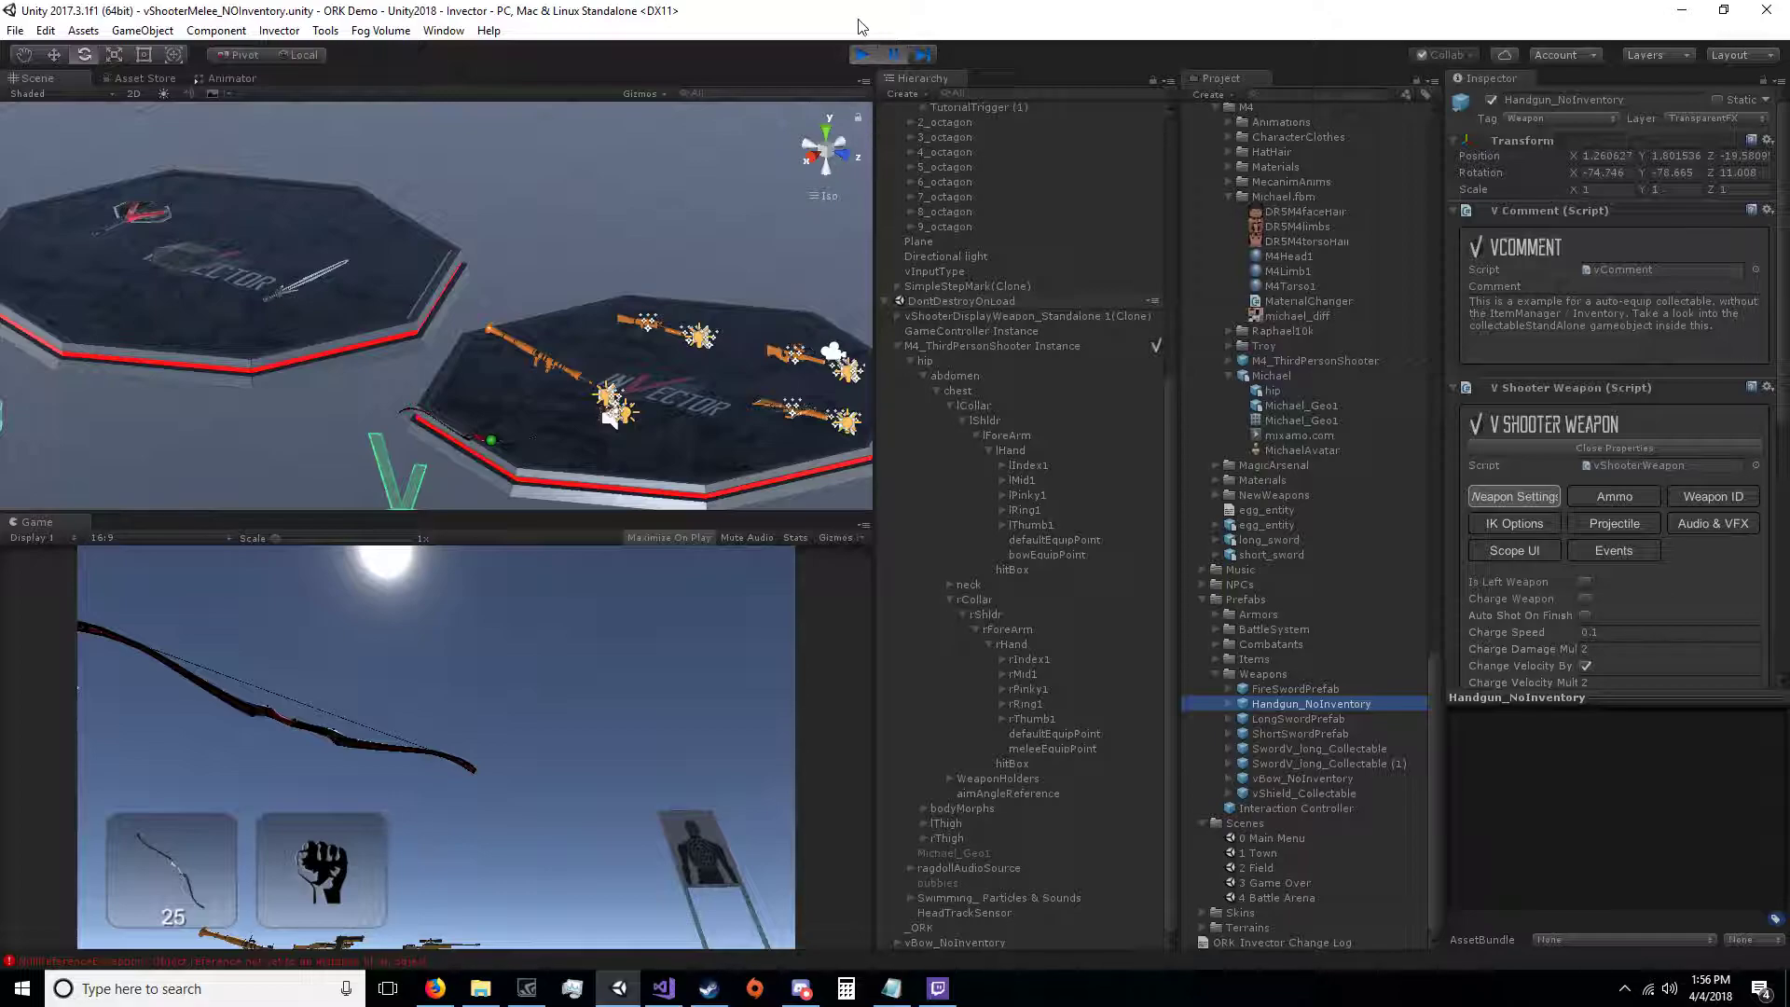
Step: Leave the running demo for the 0 Main Menu scene and activate its M4_ThirdPersonShooter object
{"action": "left_click", "coordinate": [863, 55]}
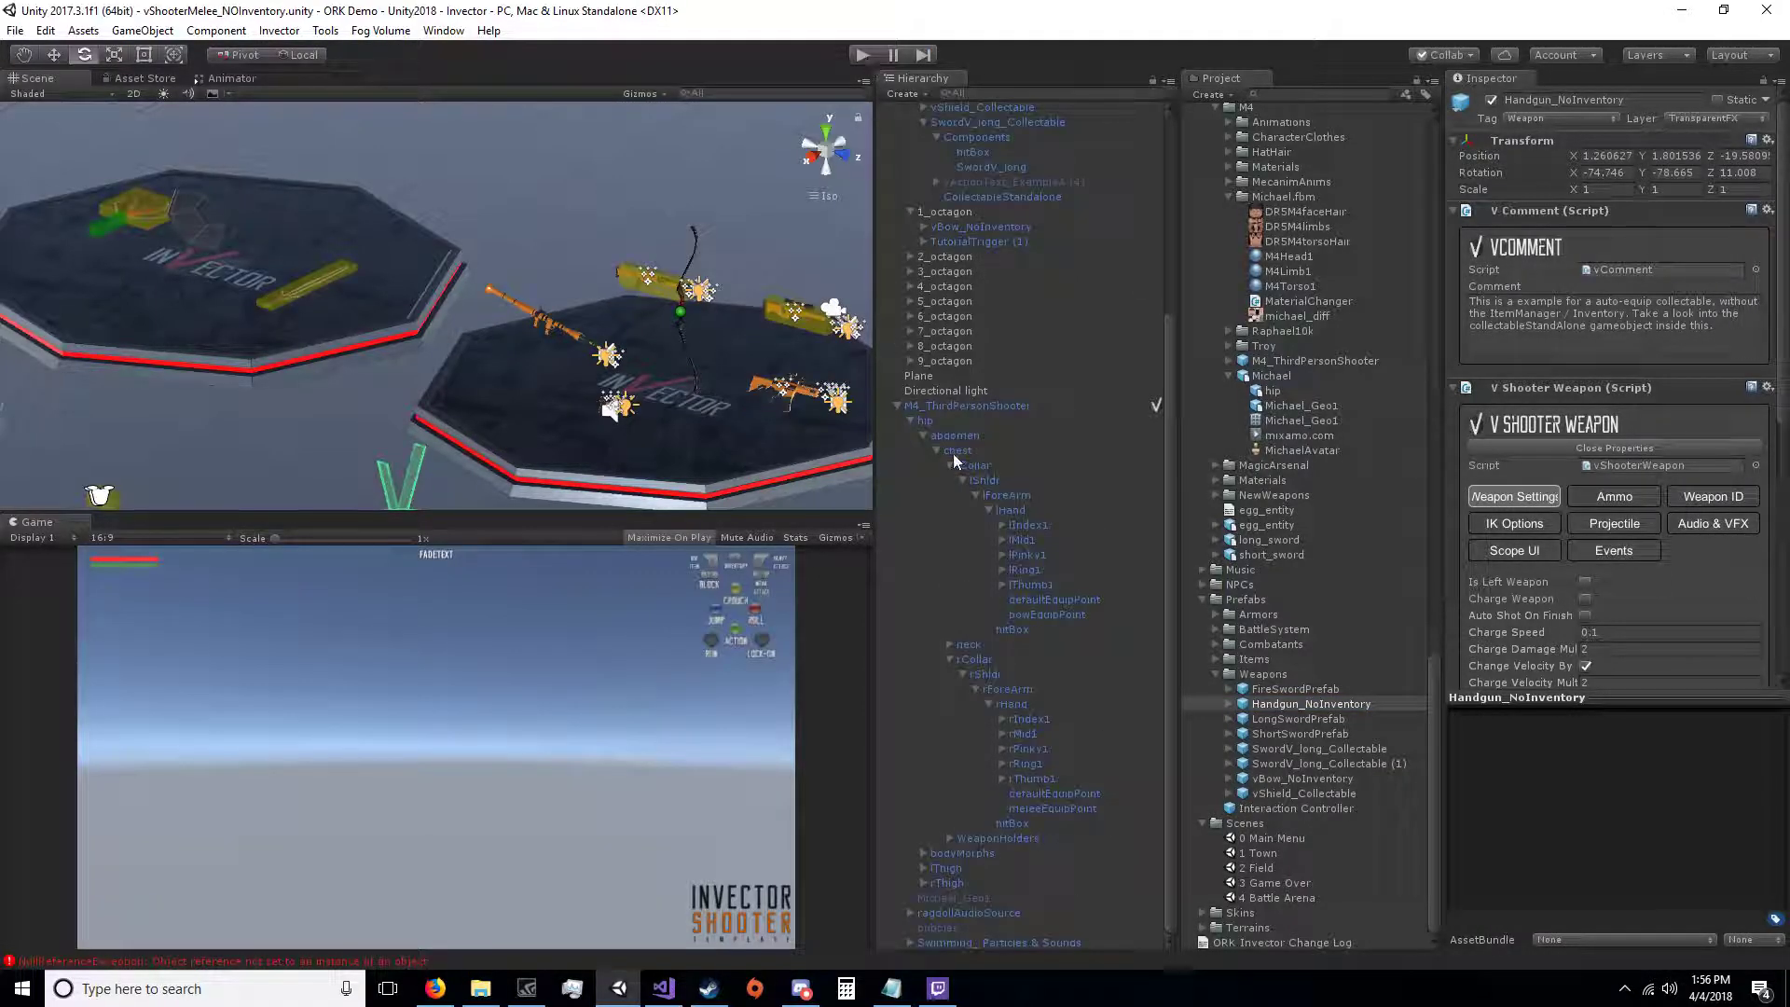
{"action": "double_click", "coordinate": [1283, 837]}
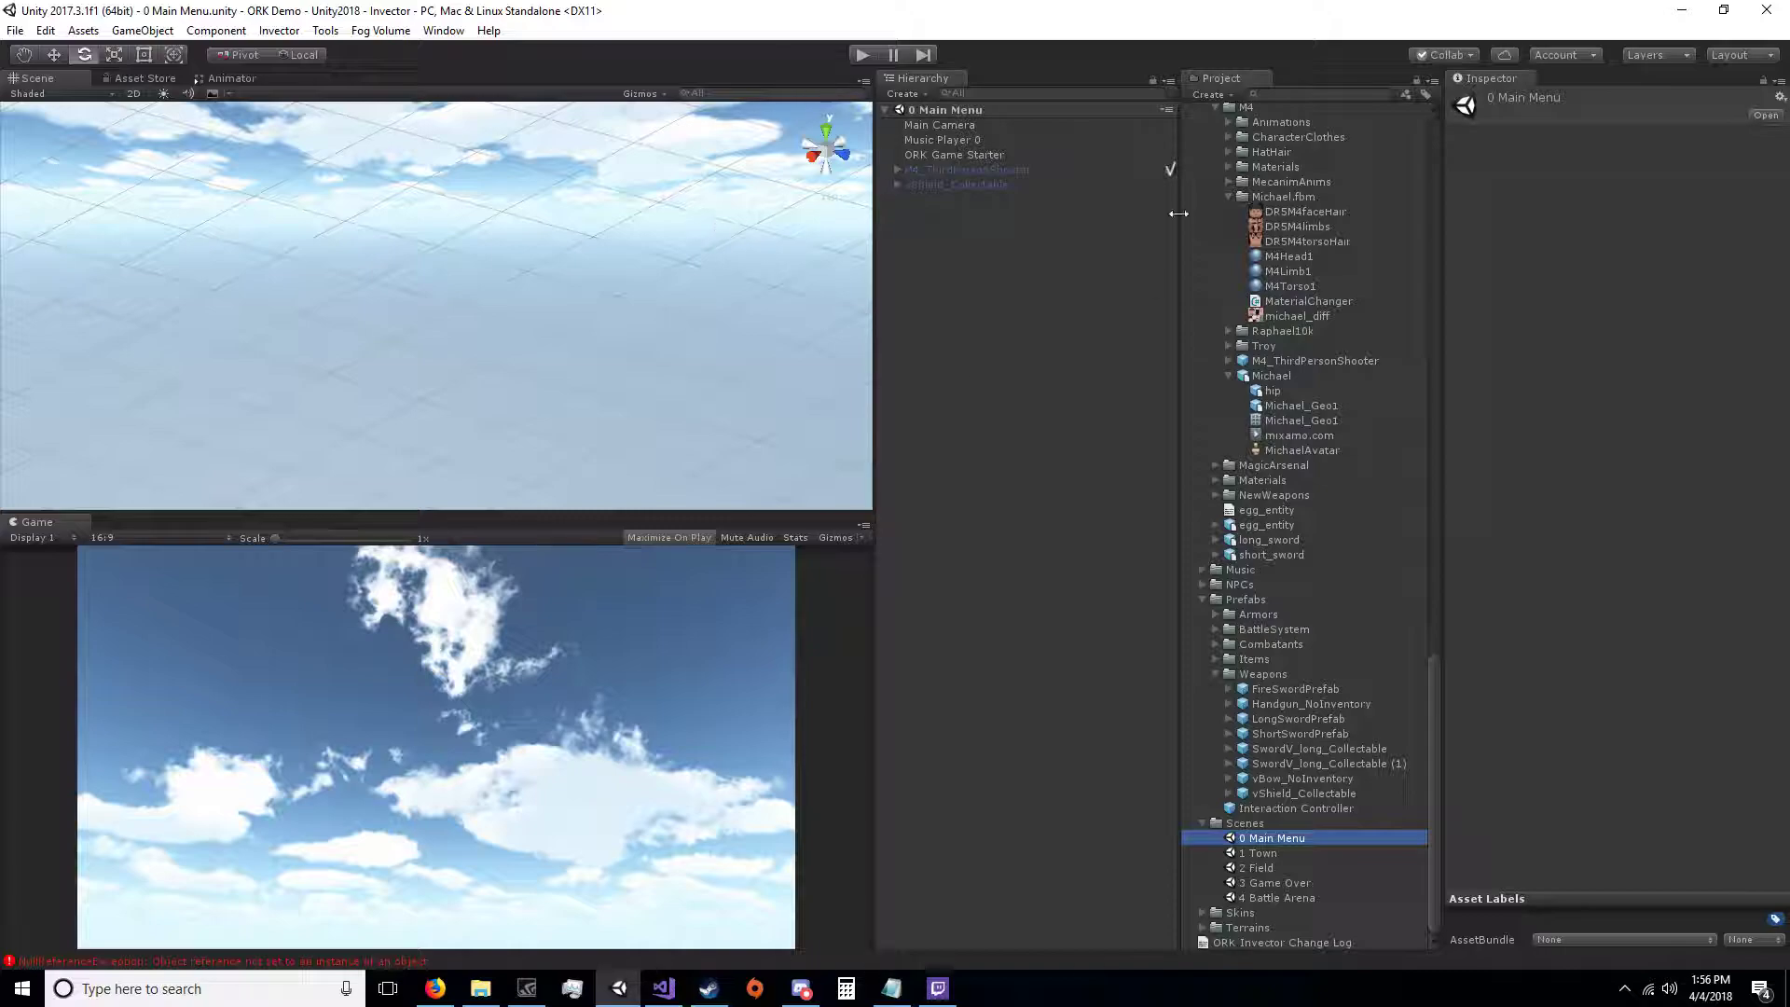
{"action": "left_click", "coordinate": [914, 169]}
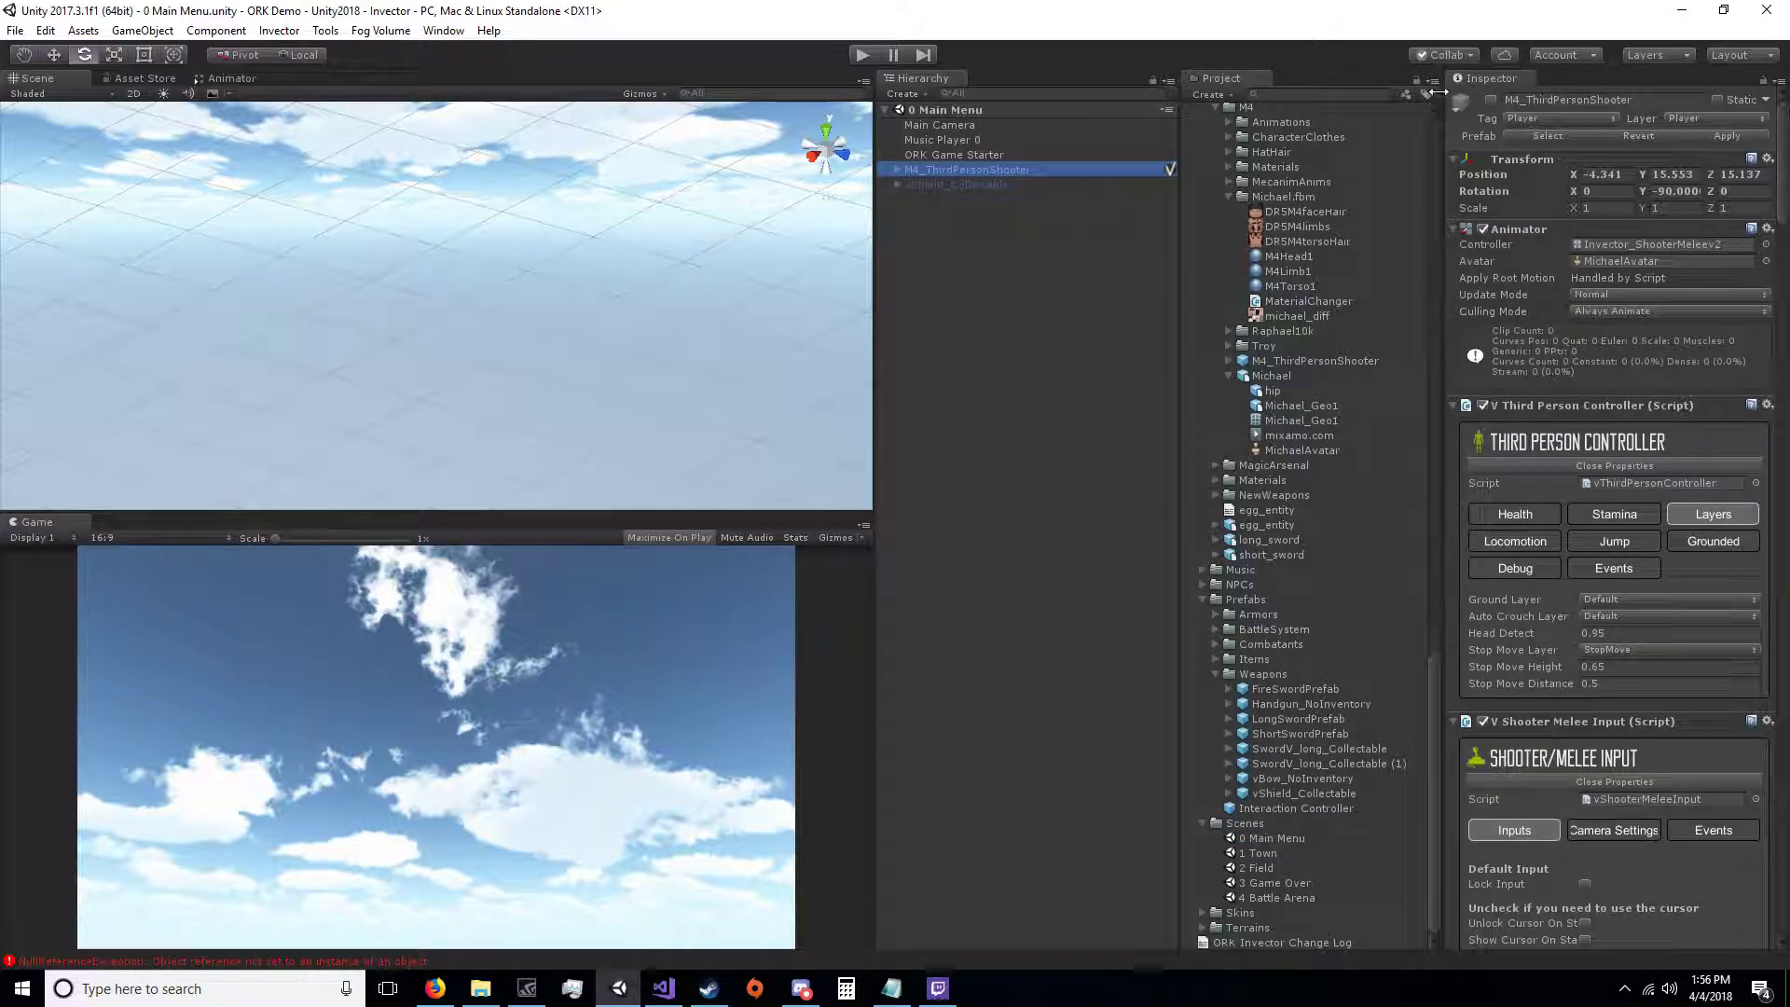
{"action": "left_click", "coordinate": [1490, 99]}
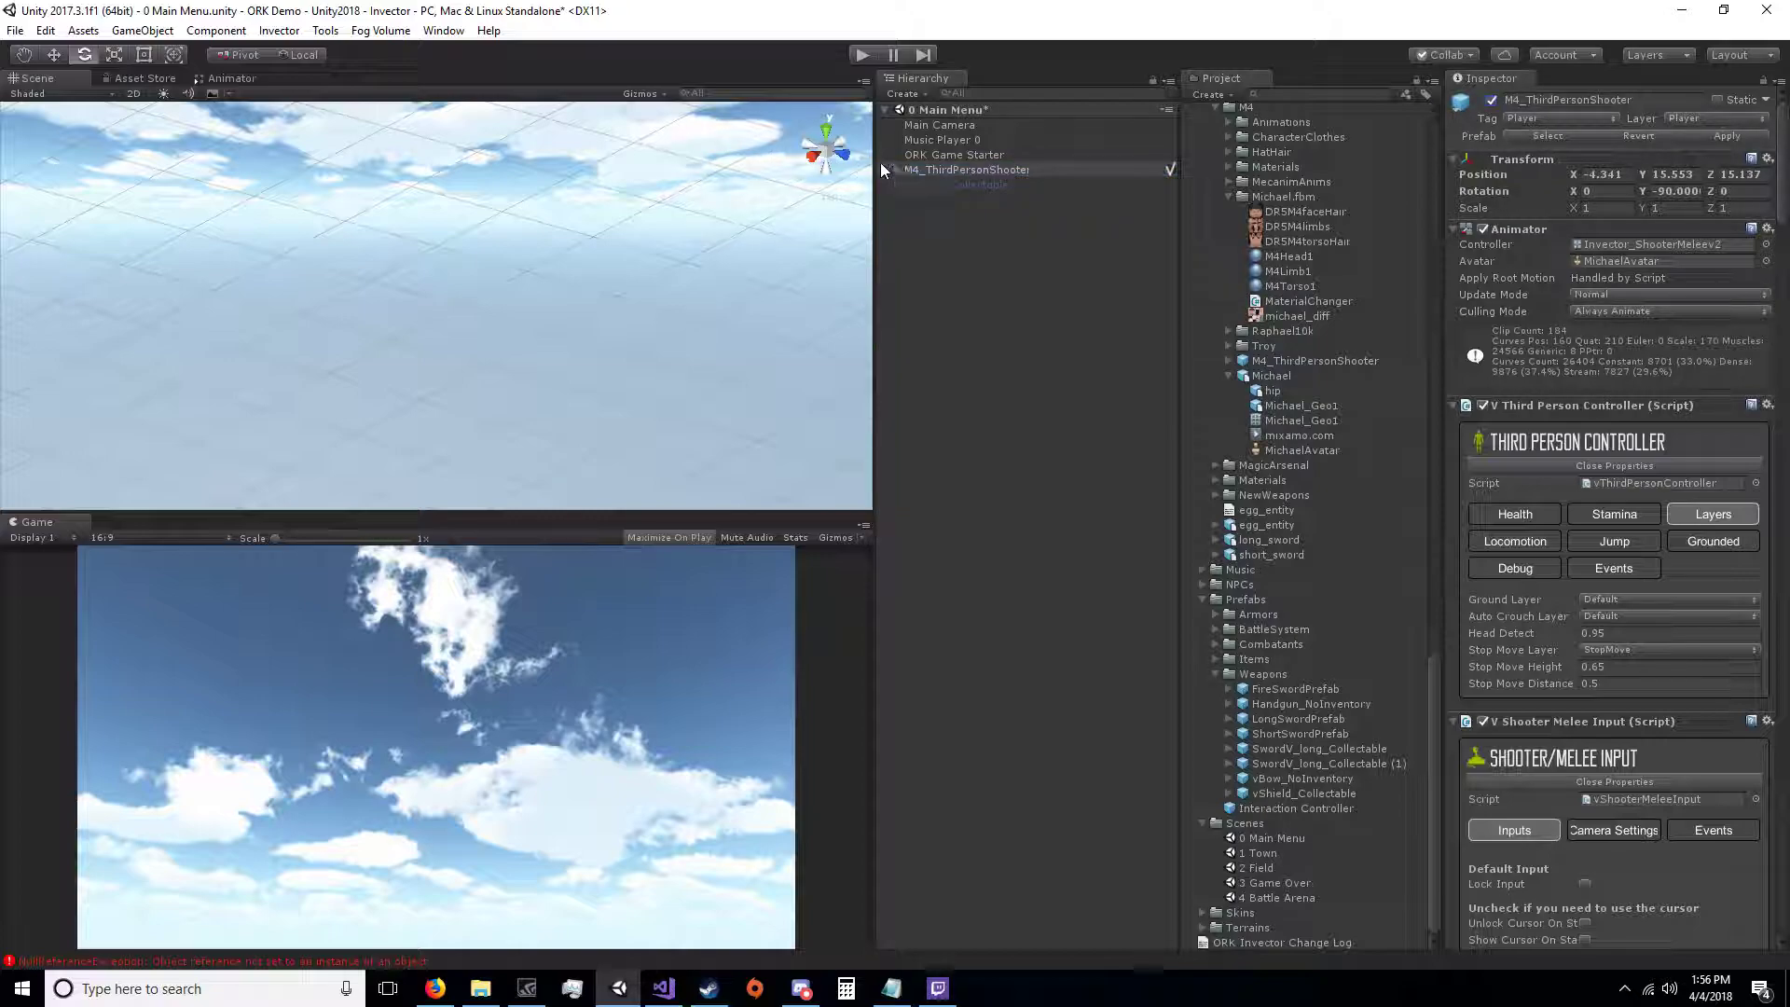
Step: Open the ORK Framework editor and review the Pistol and Bow equipment parts in the inventory settings
{"action": "left_click", "coordinate": [444, 30]}
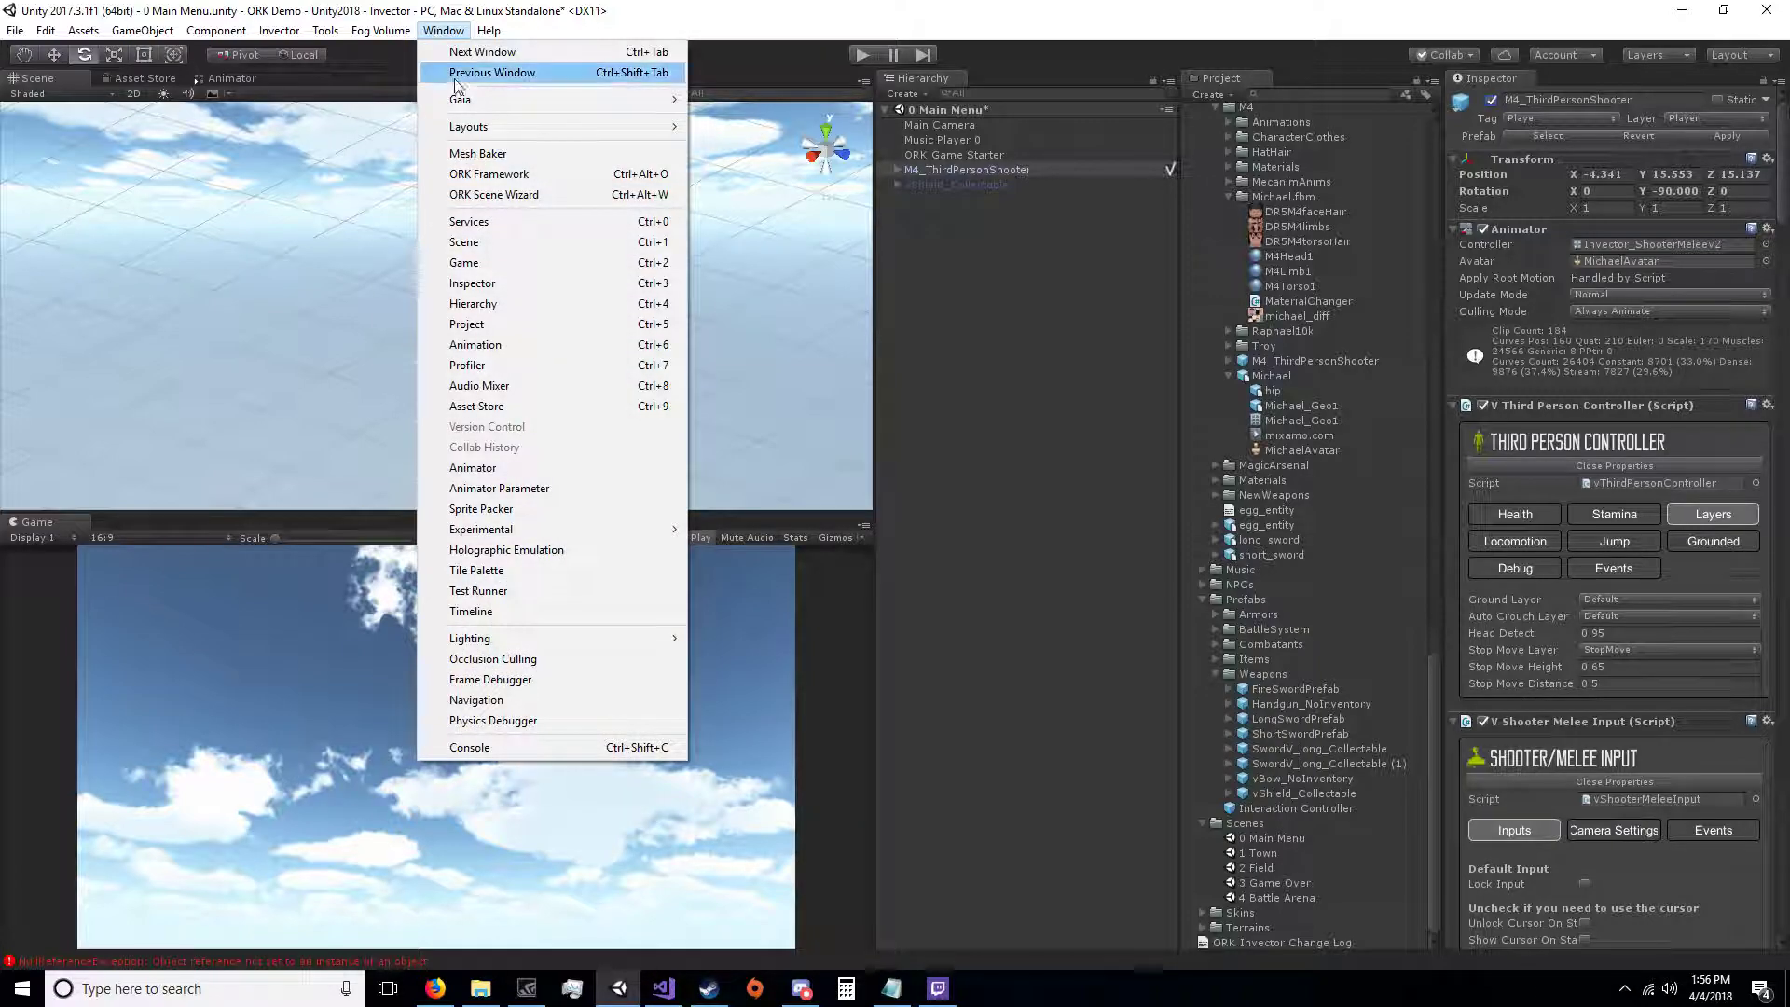
{"action": "left_click", "coordinate": [500, 173]}
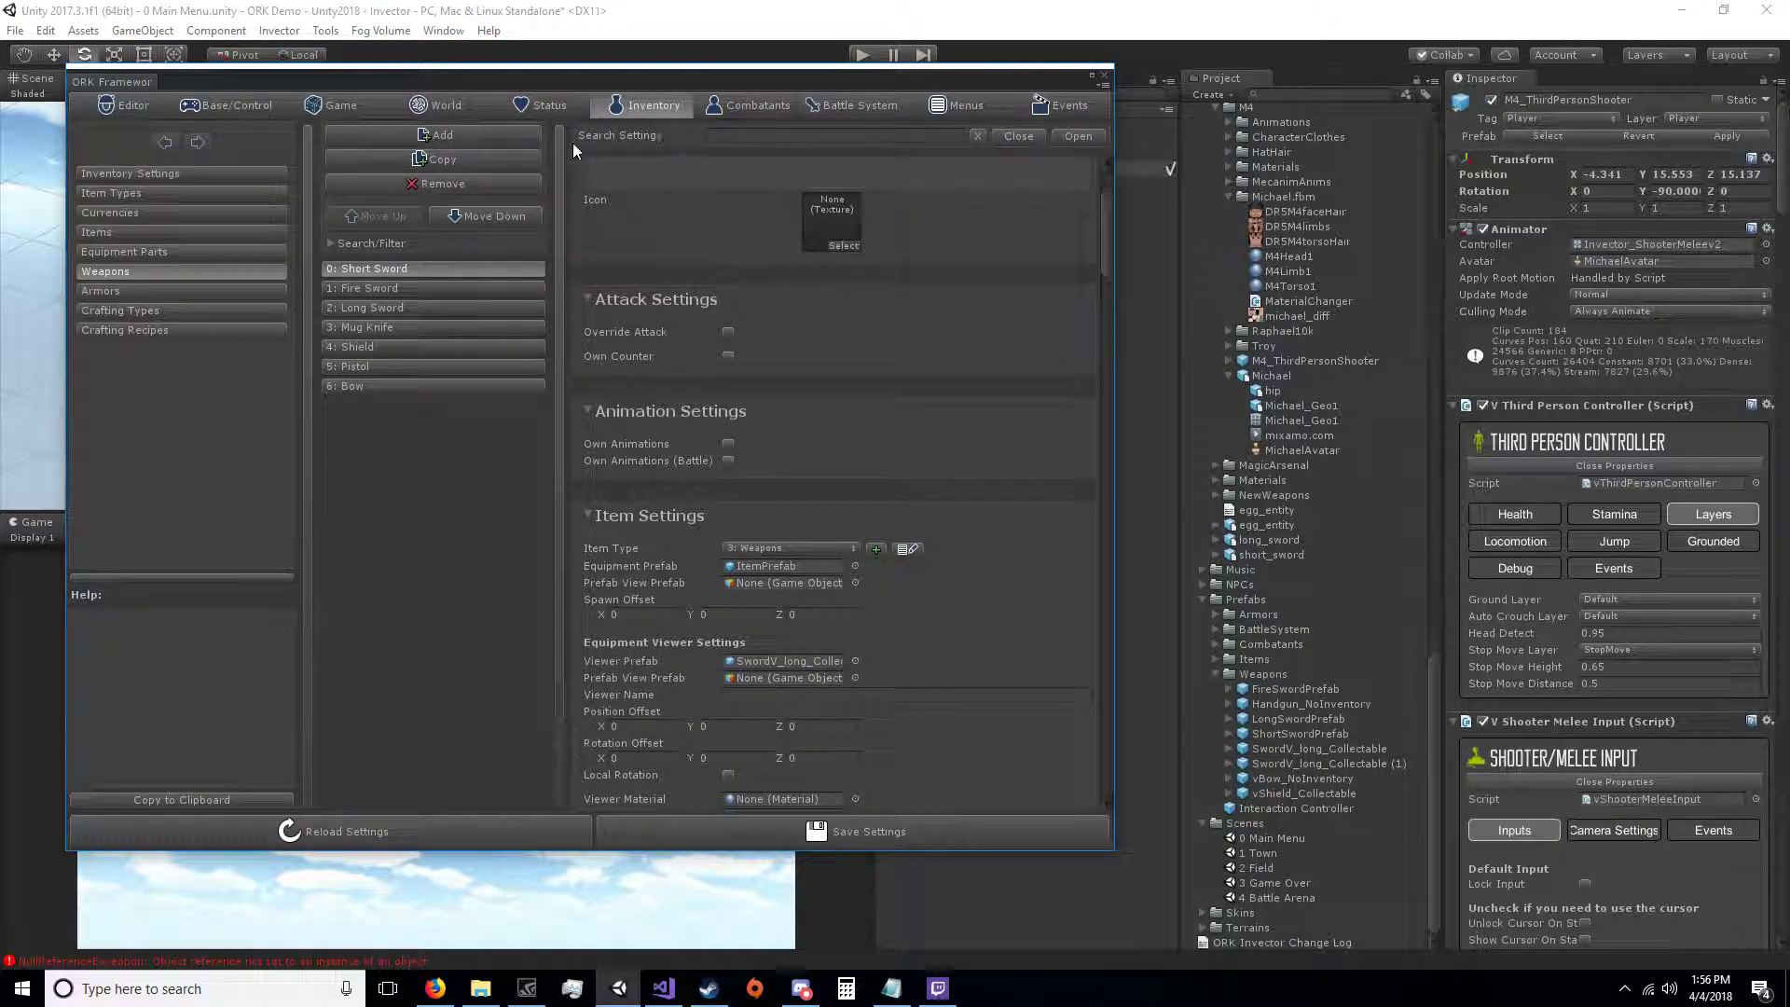
{"action": "left_click", "coordinate": [177, 253]}
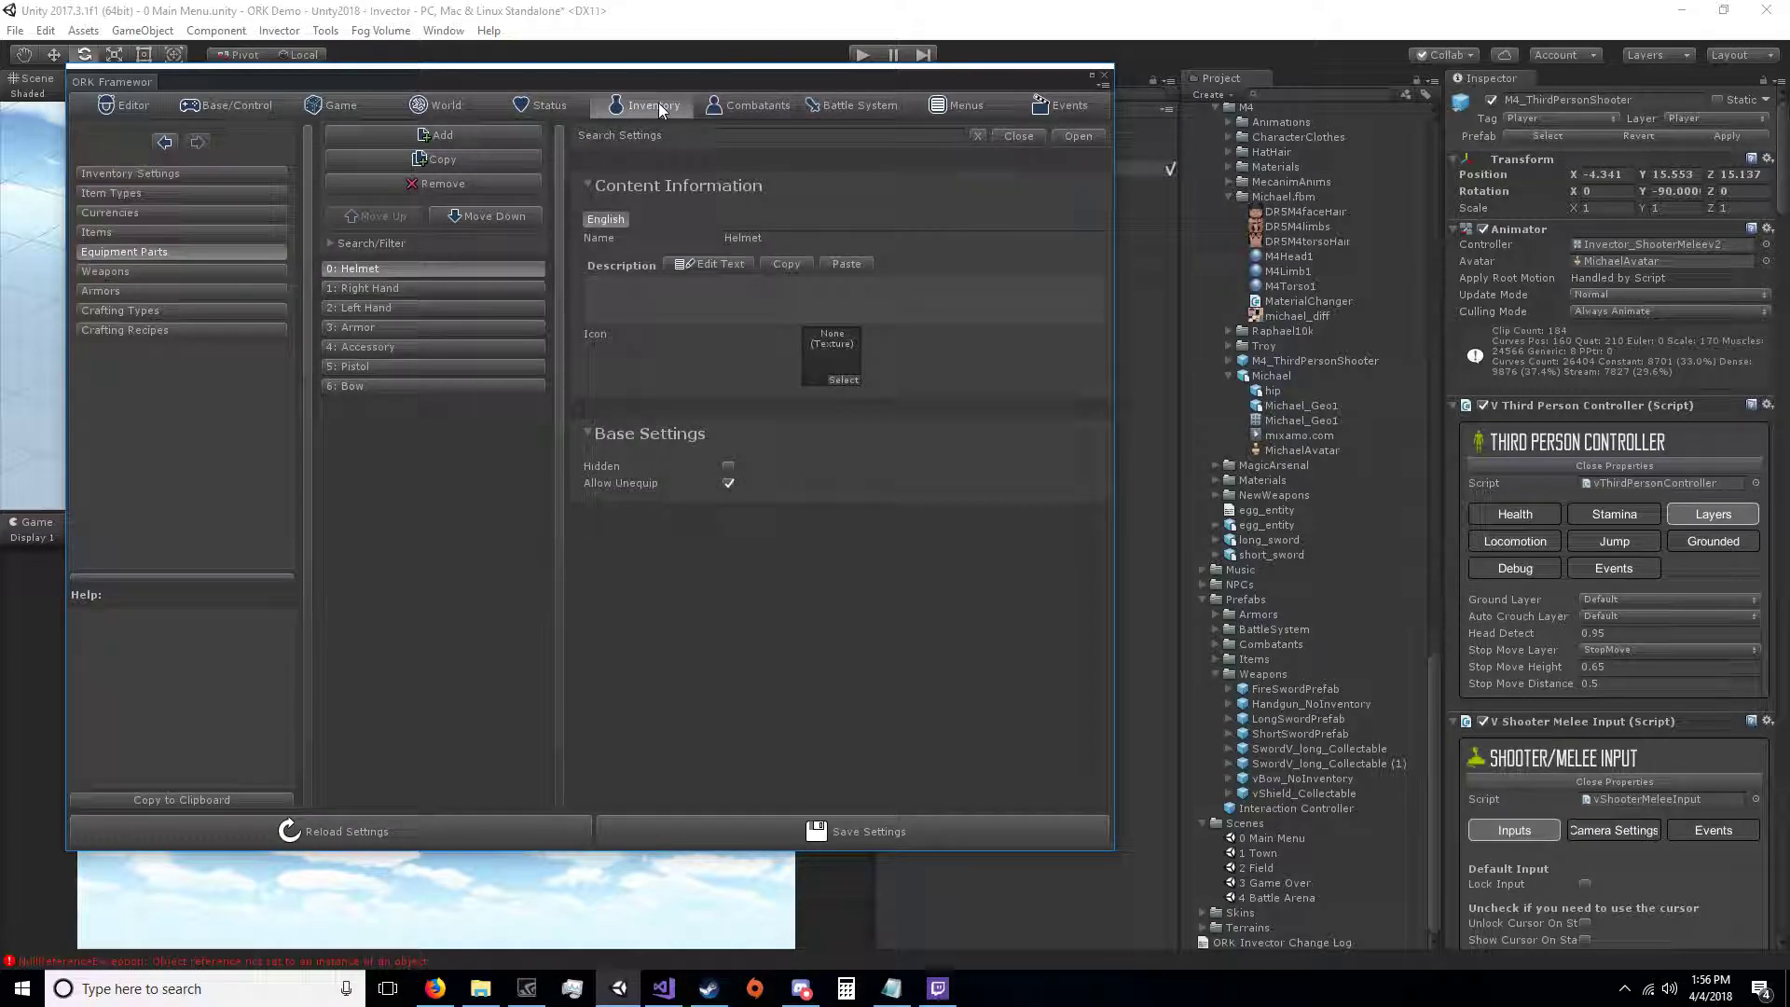
{"action": "left_click", "coordinate": [436, 369]}
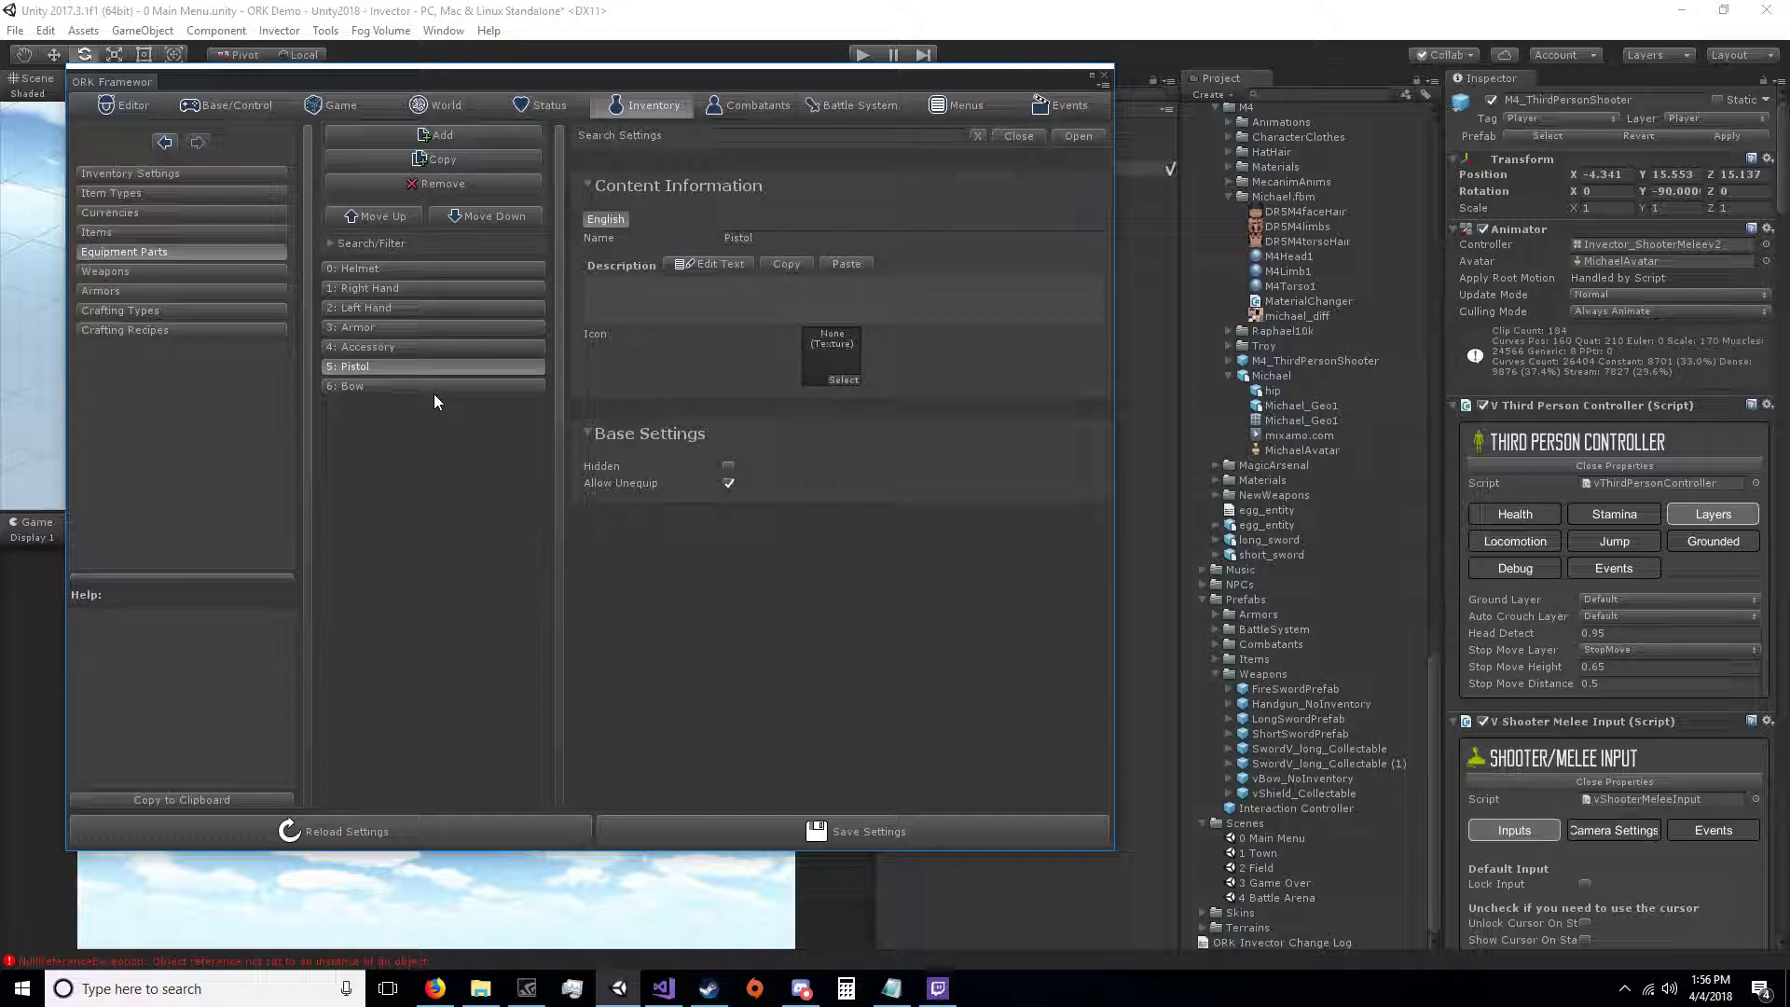
{"action": "left_click", "coordinate": [429, 387]}
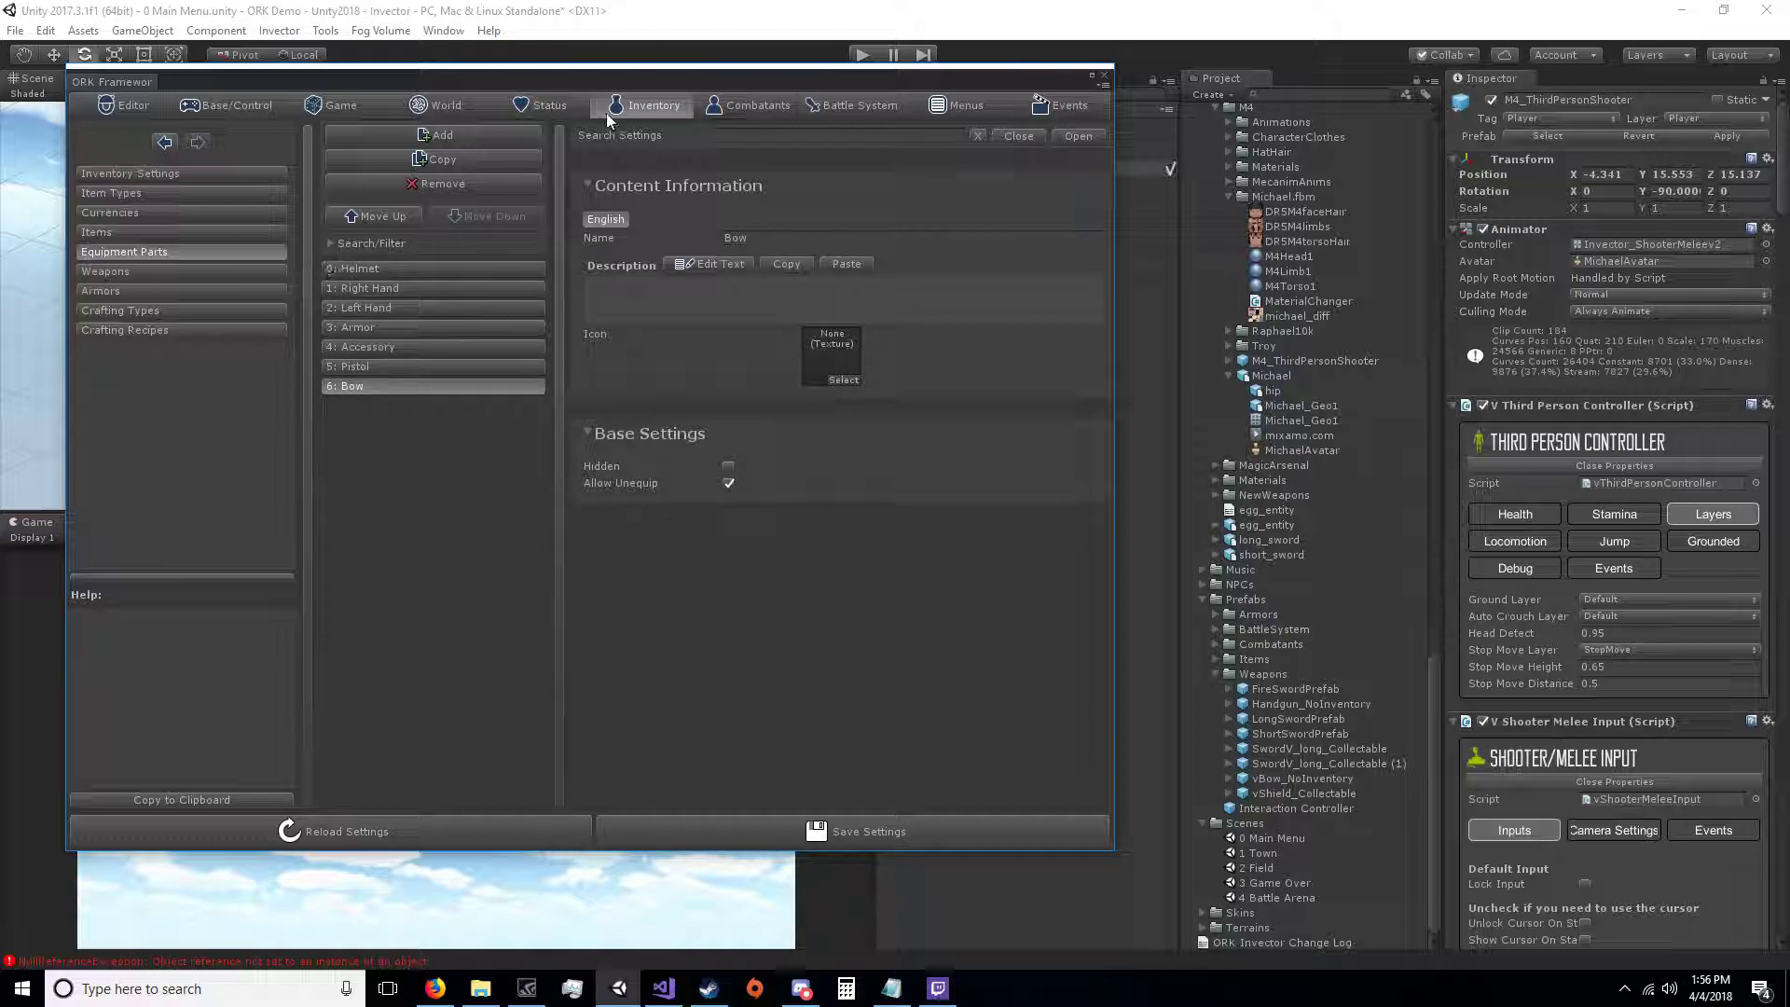
Step: Examine which equipment parts and weapons are available to the Player Class in the combatant settings
{"action": "left_click", "coordinate": [752, 105]}
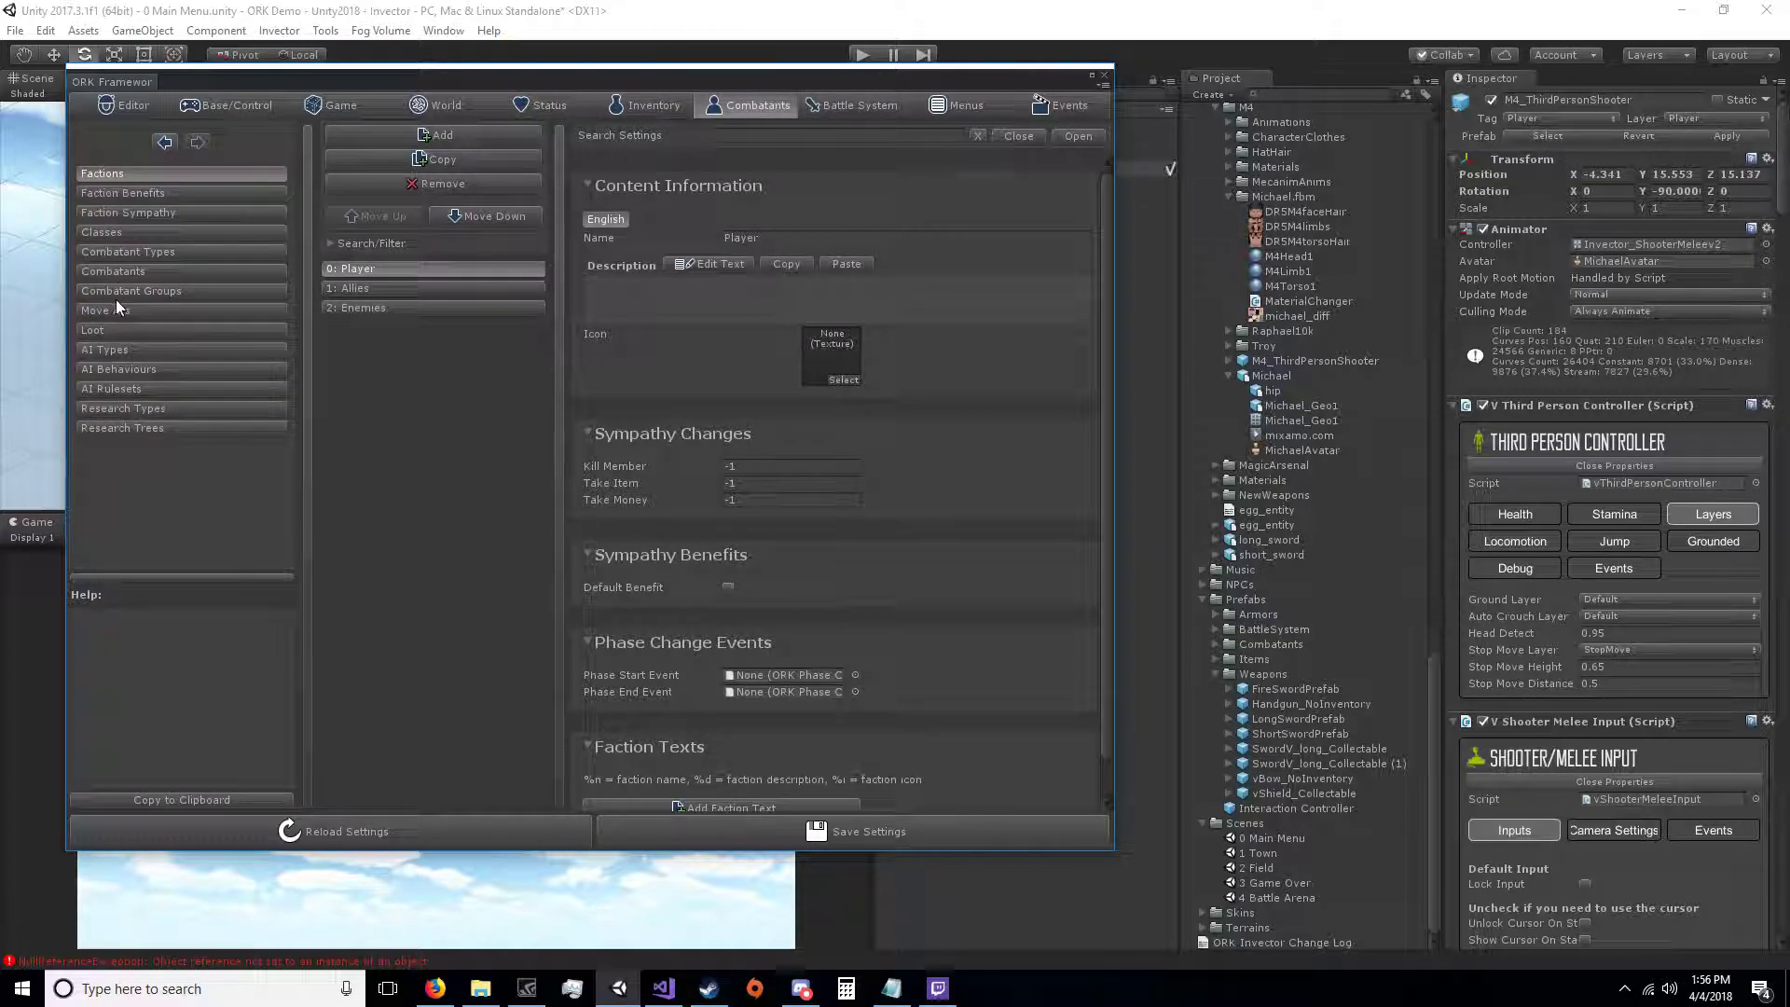
{"action": "left_click", "coordinate": [119, 233]}
{"action": "scroll", "coordinate": [746, 651], "scroll_direction": "down", "scroll_amount": 4}
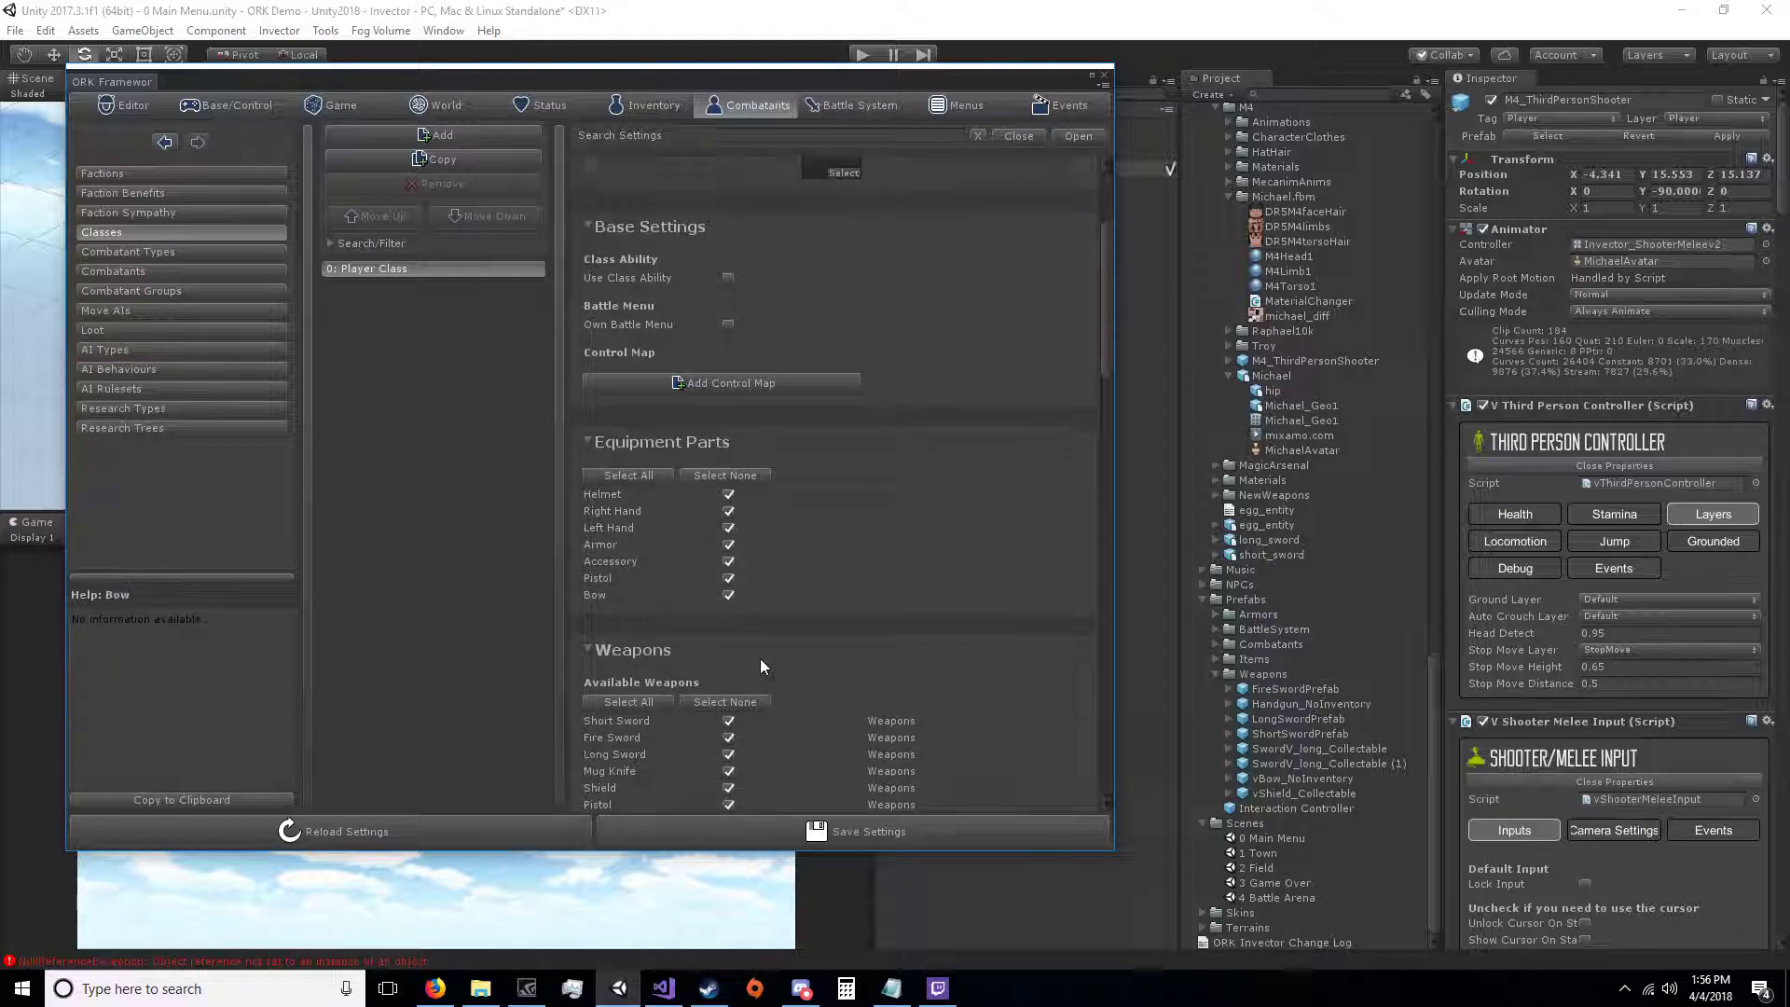
{"action": "left_click", "coordinate": [729, 596]}
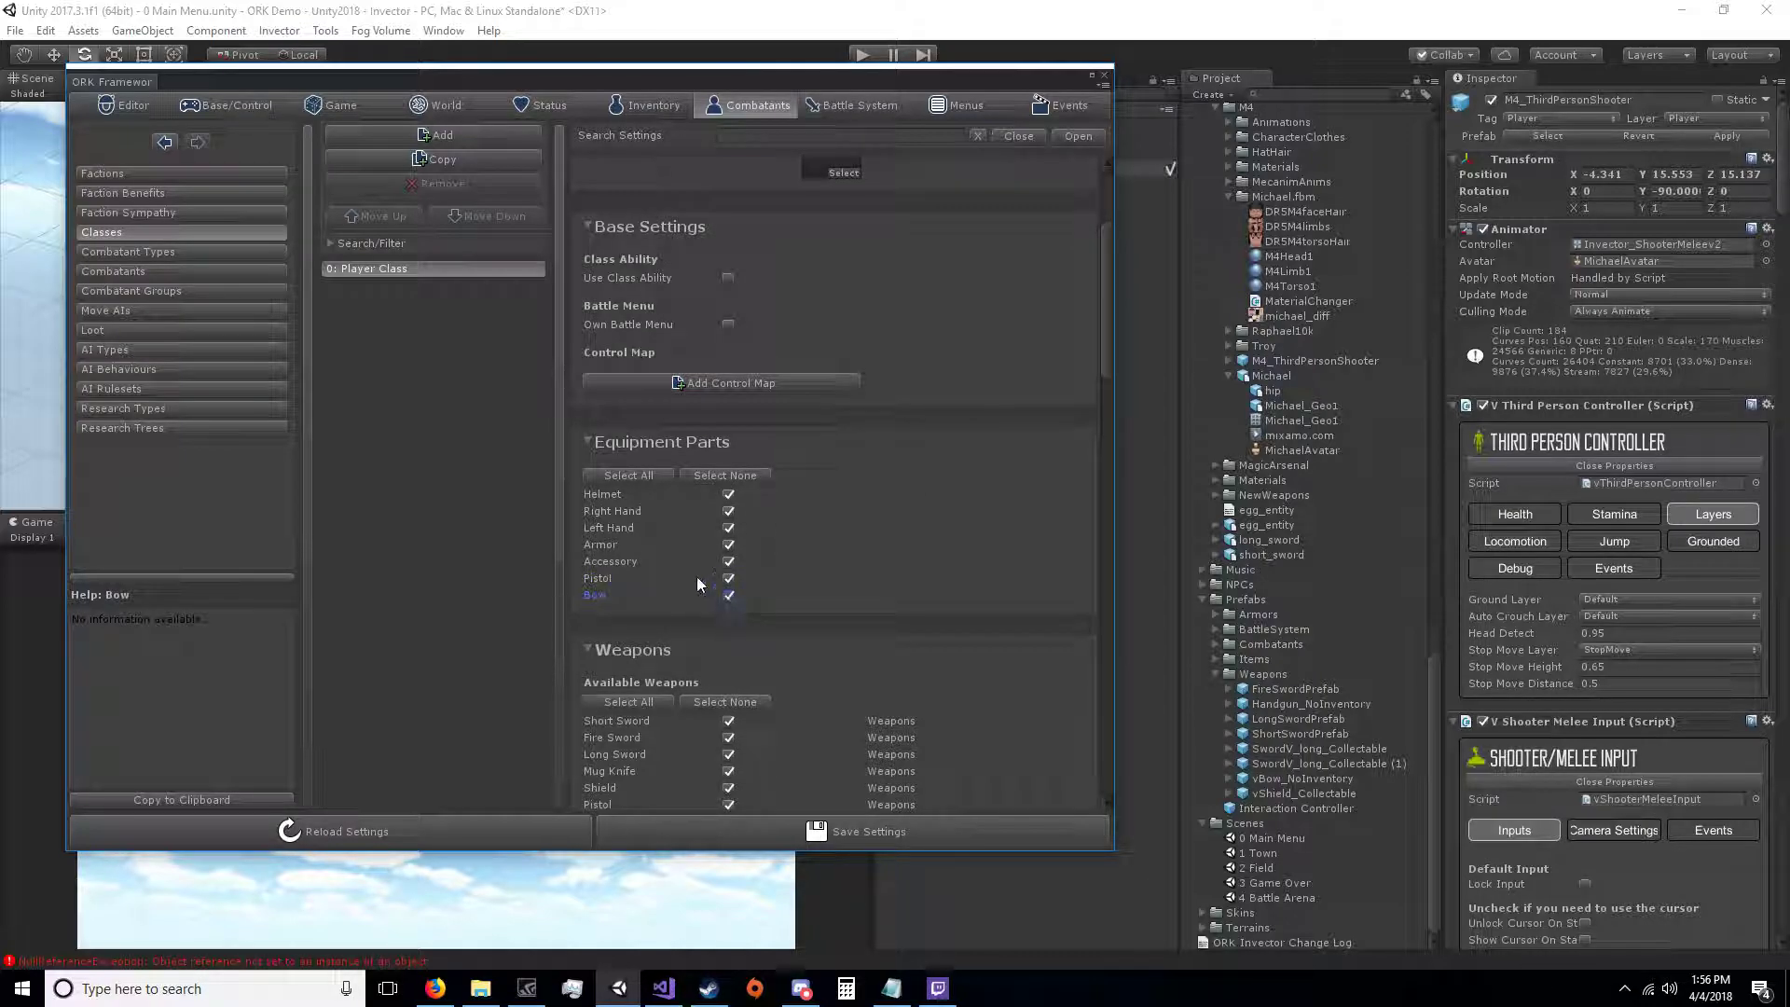
Step: Examine the Pistol weapon's item settings and equipment viewer prefab in the inventory settings
{"action": "left_click", "coordinate": [656, 105]}
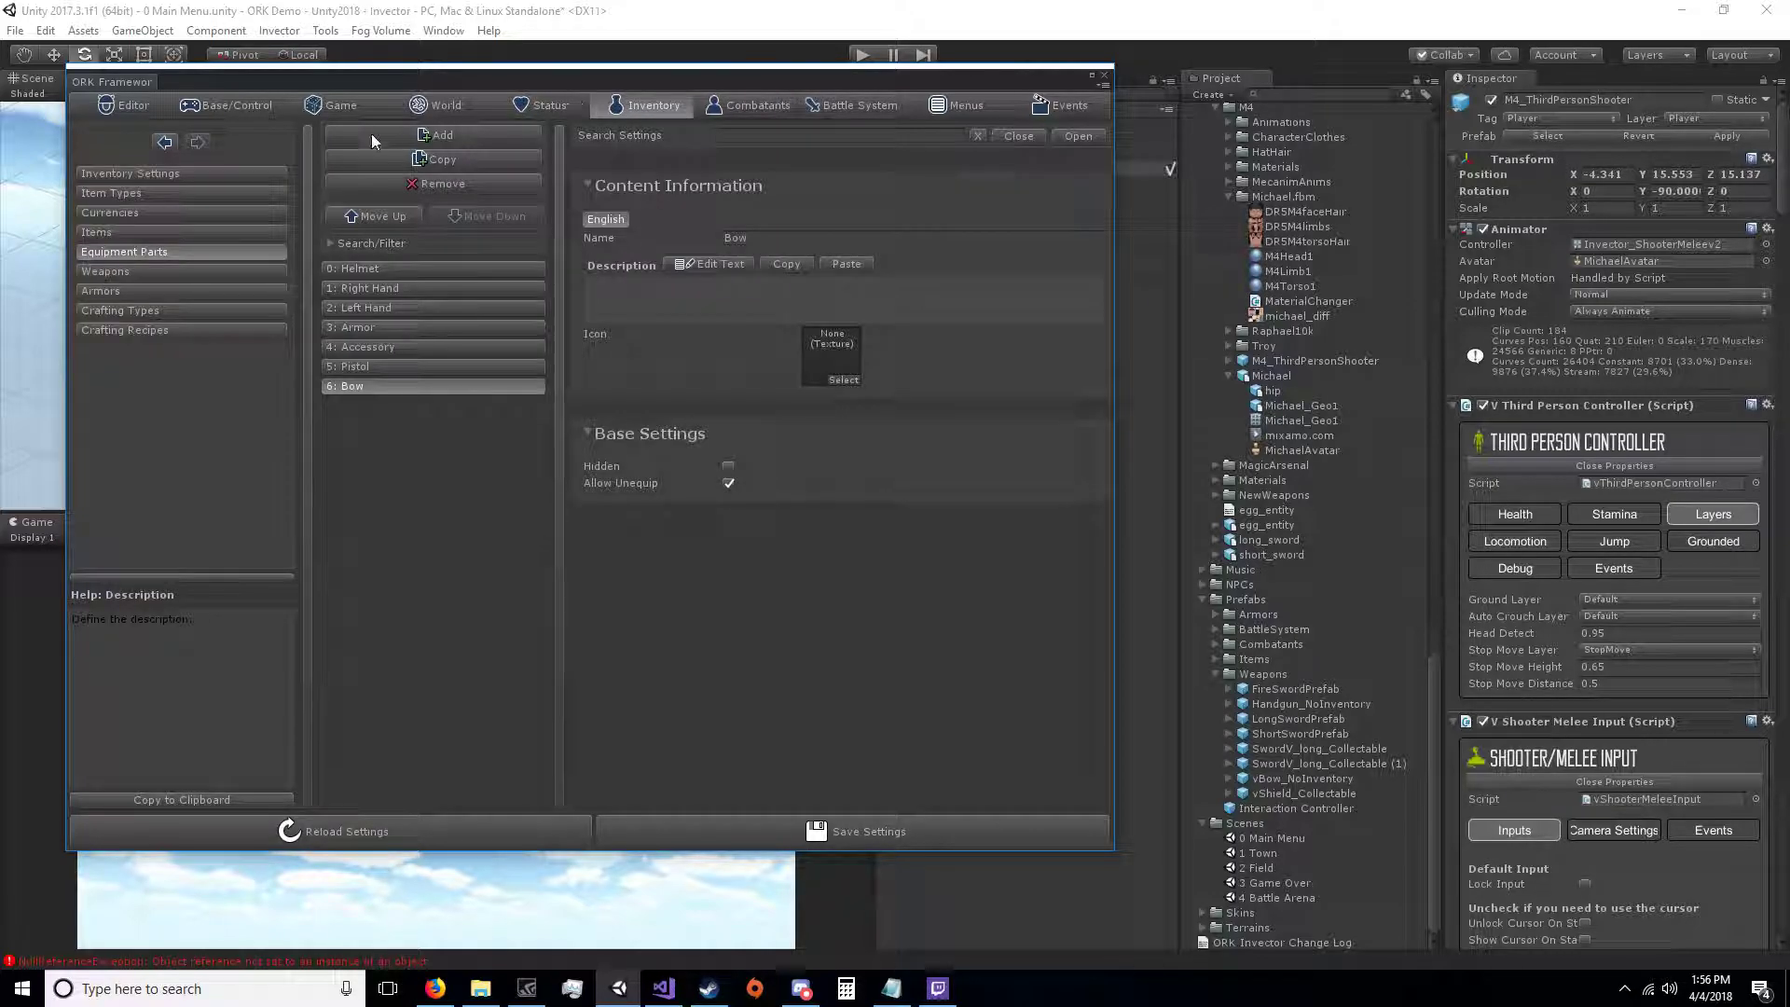
{"action": "left_click", "coordinate": [146, 271]}
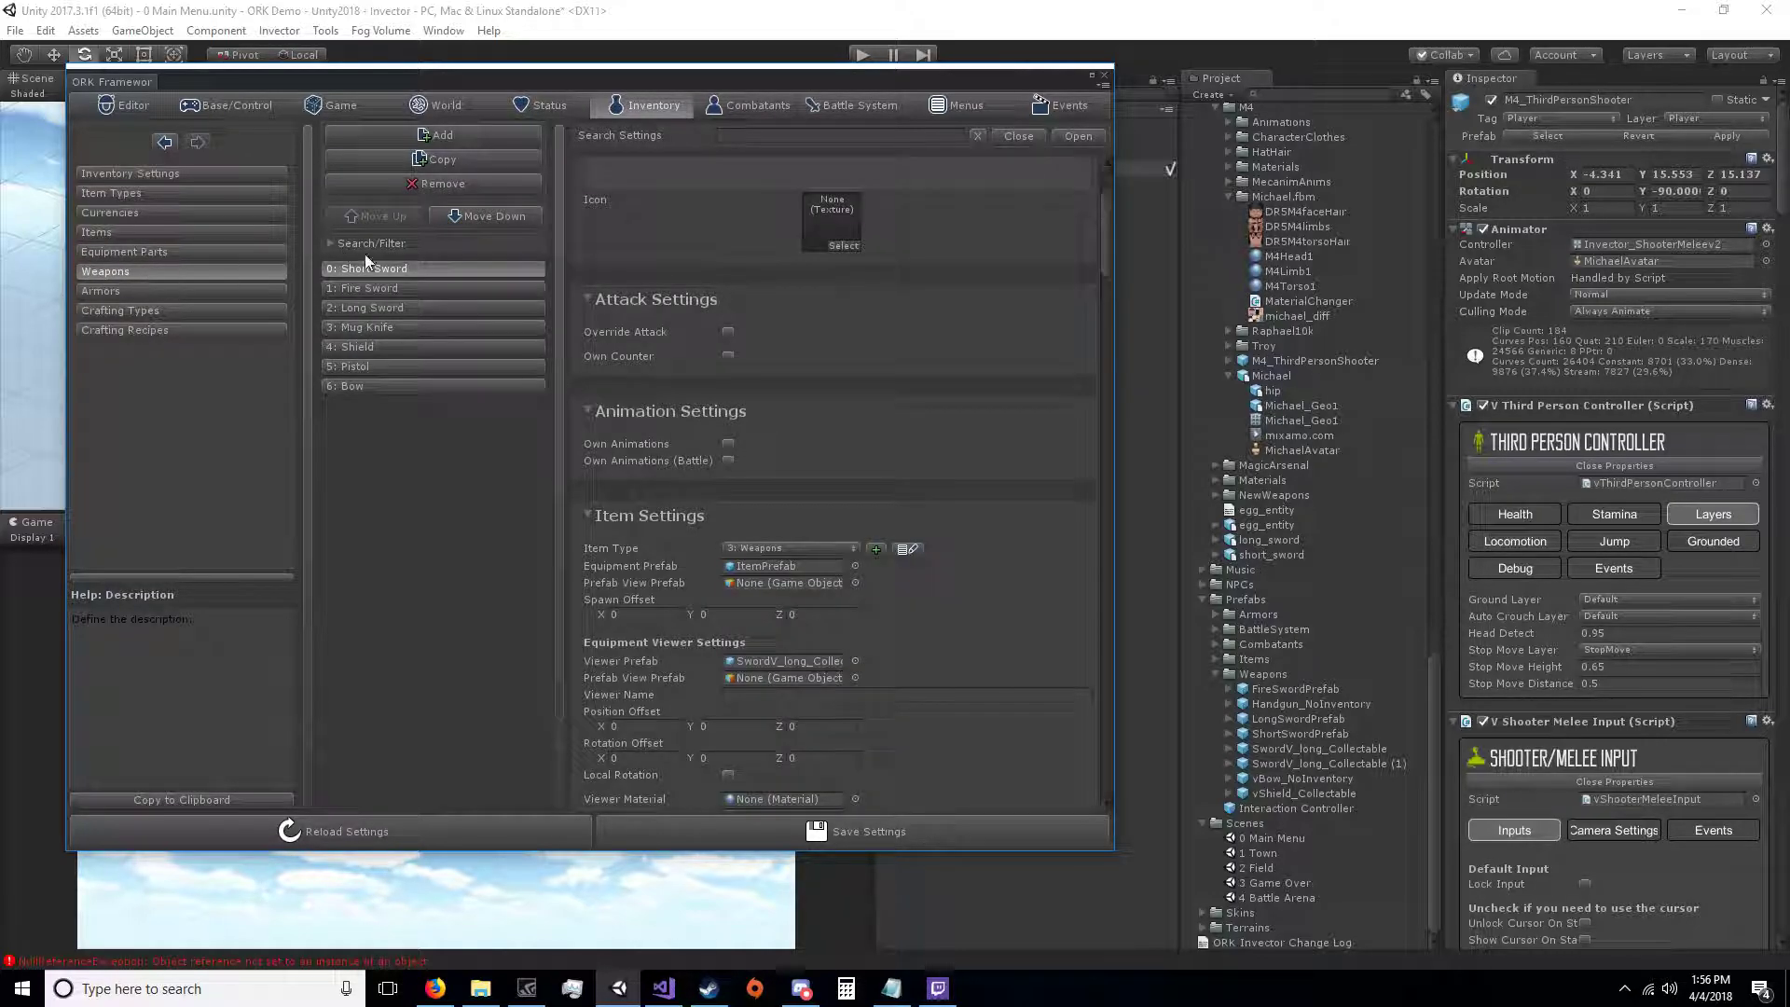
{"action": "left_click", "coordinate": [412, 364]}
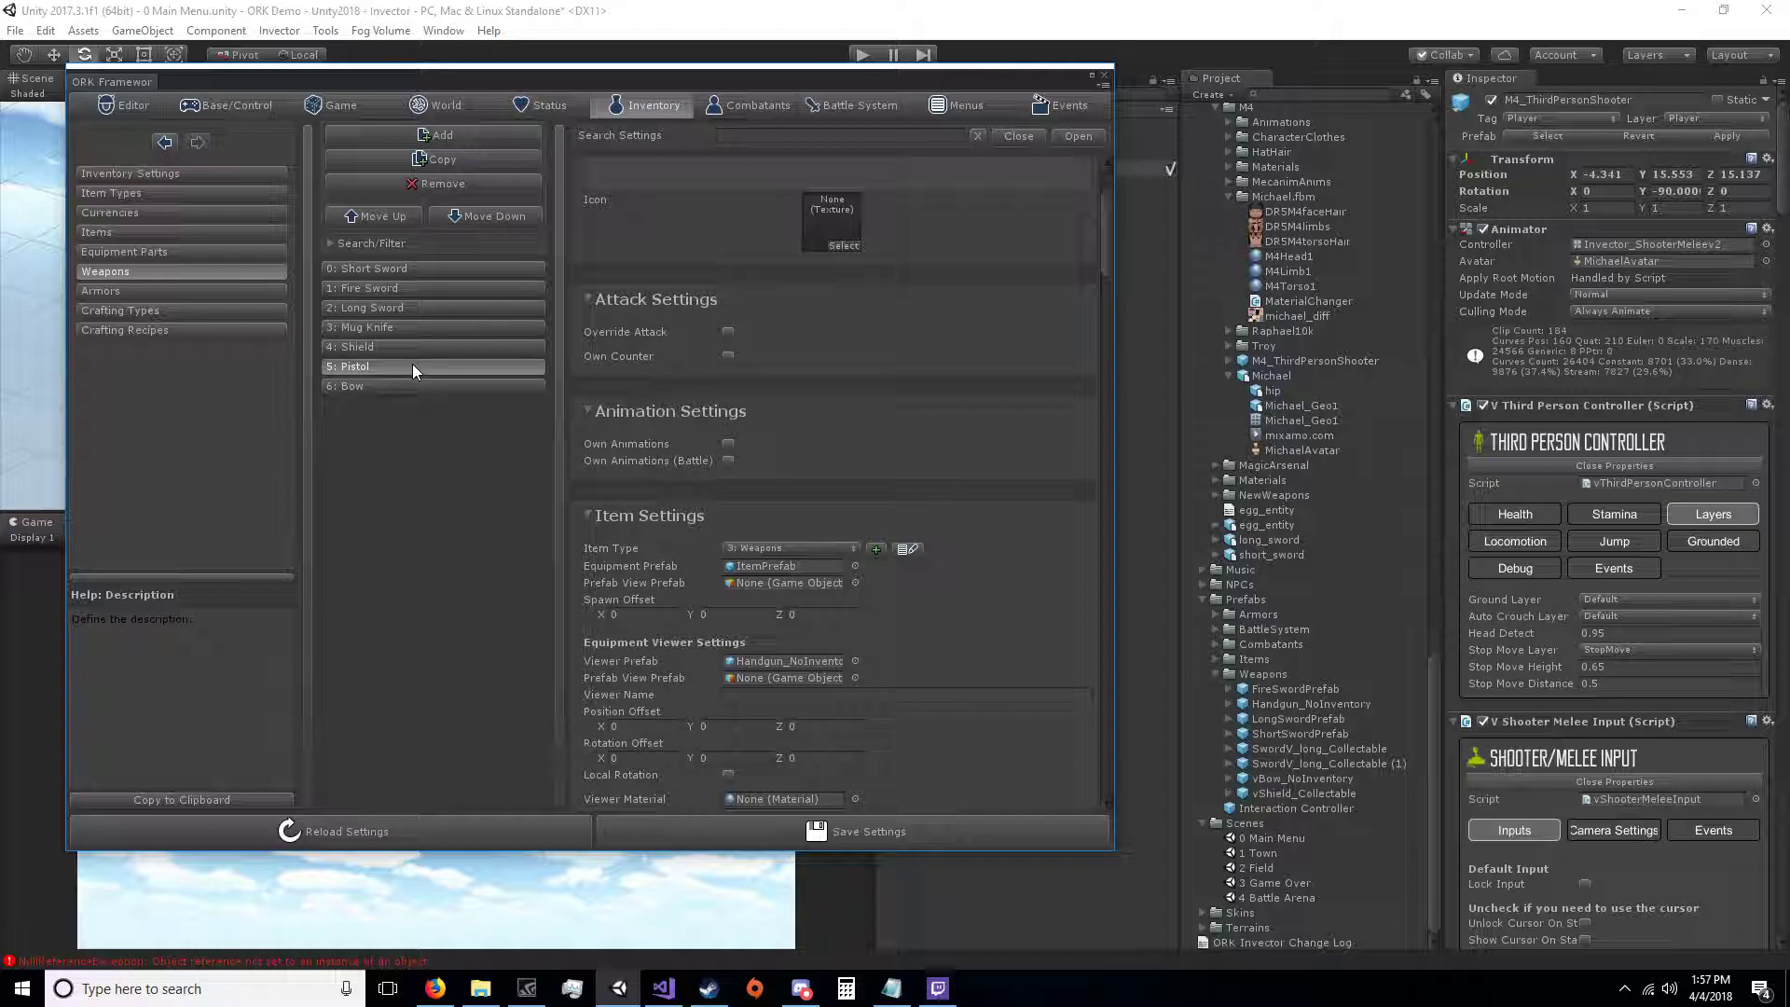
{"action": "scroll", "coordinate": [975, 595], "scroll_direction": "down", "scroll_amount": 5}
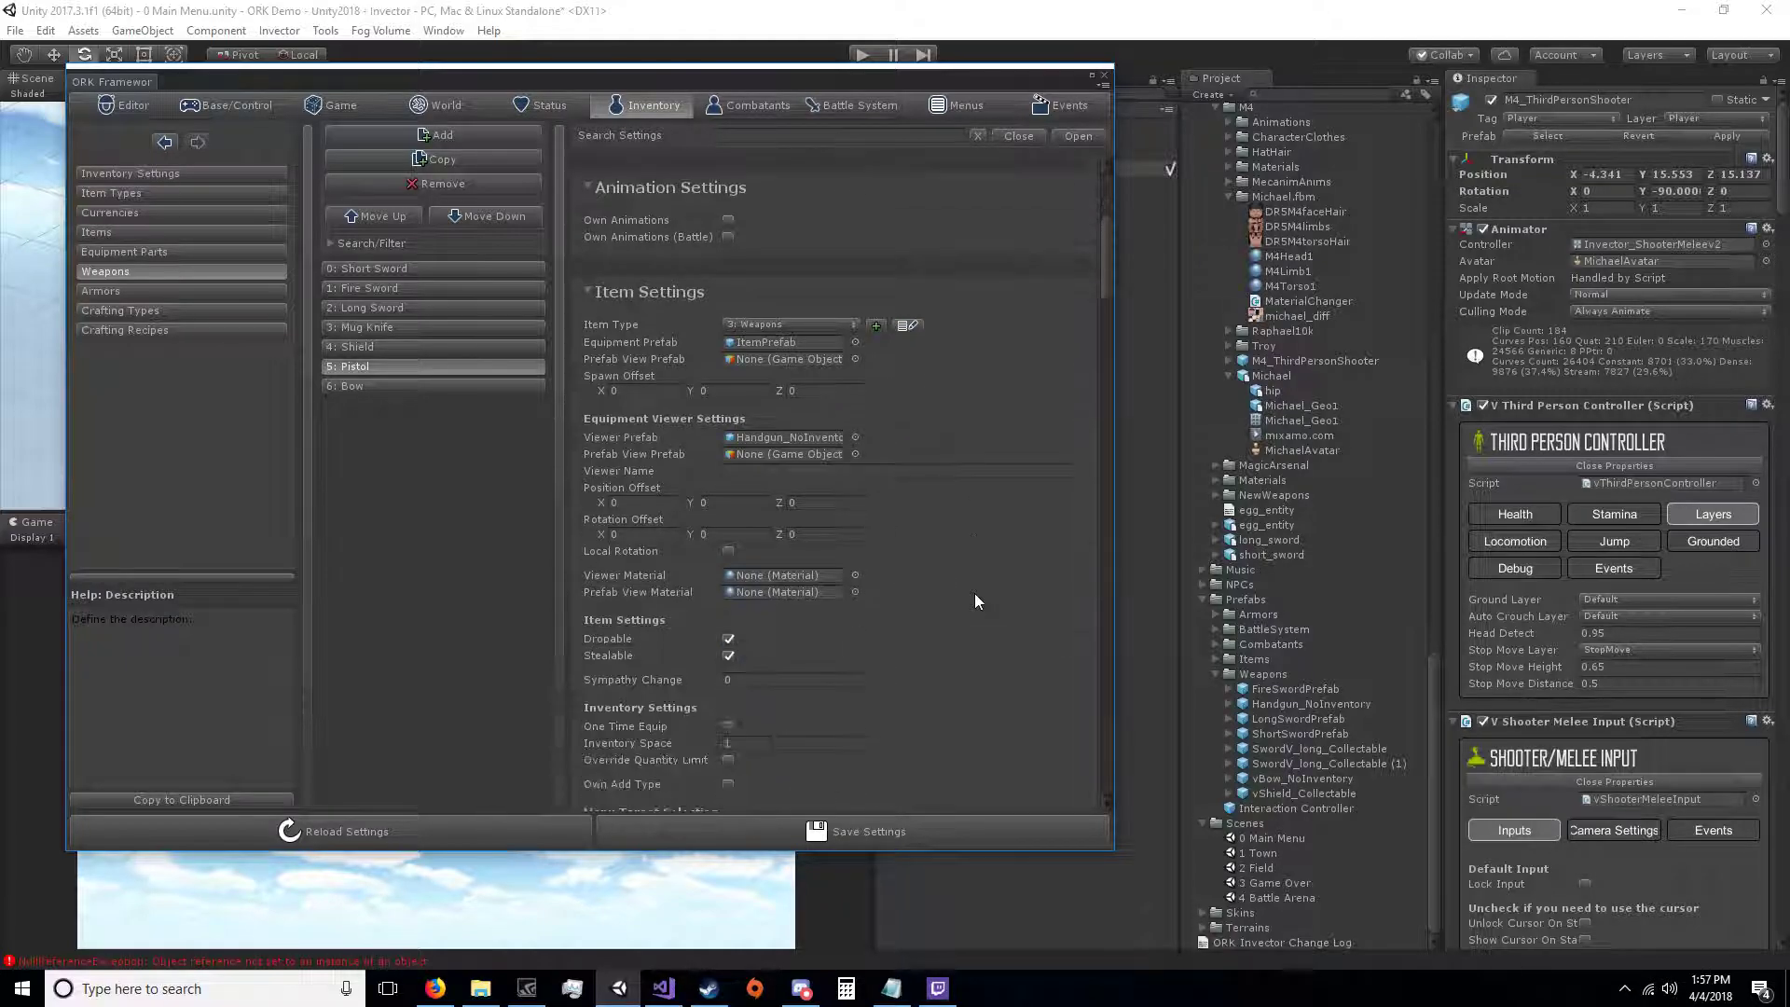
{"action": "scroll", "coordinate": [975, 595], "scroll_direction": "up", "scroll_amount": 6}
{"action": "scroll", "coordinate": [975, 595], "scroll_direction": "down", "scroll_amount": 3}
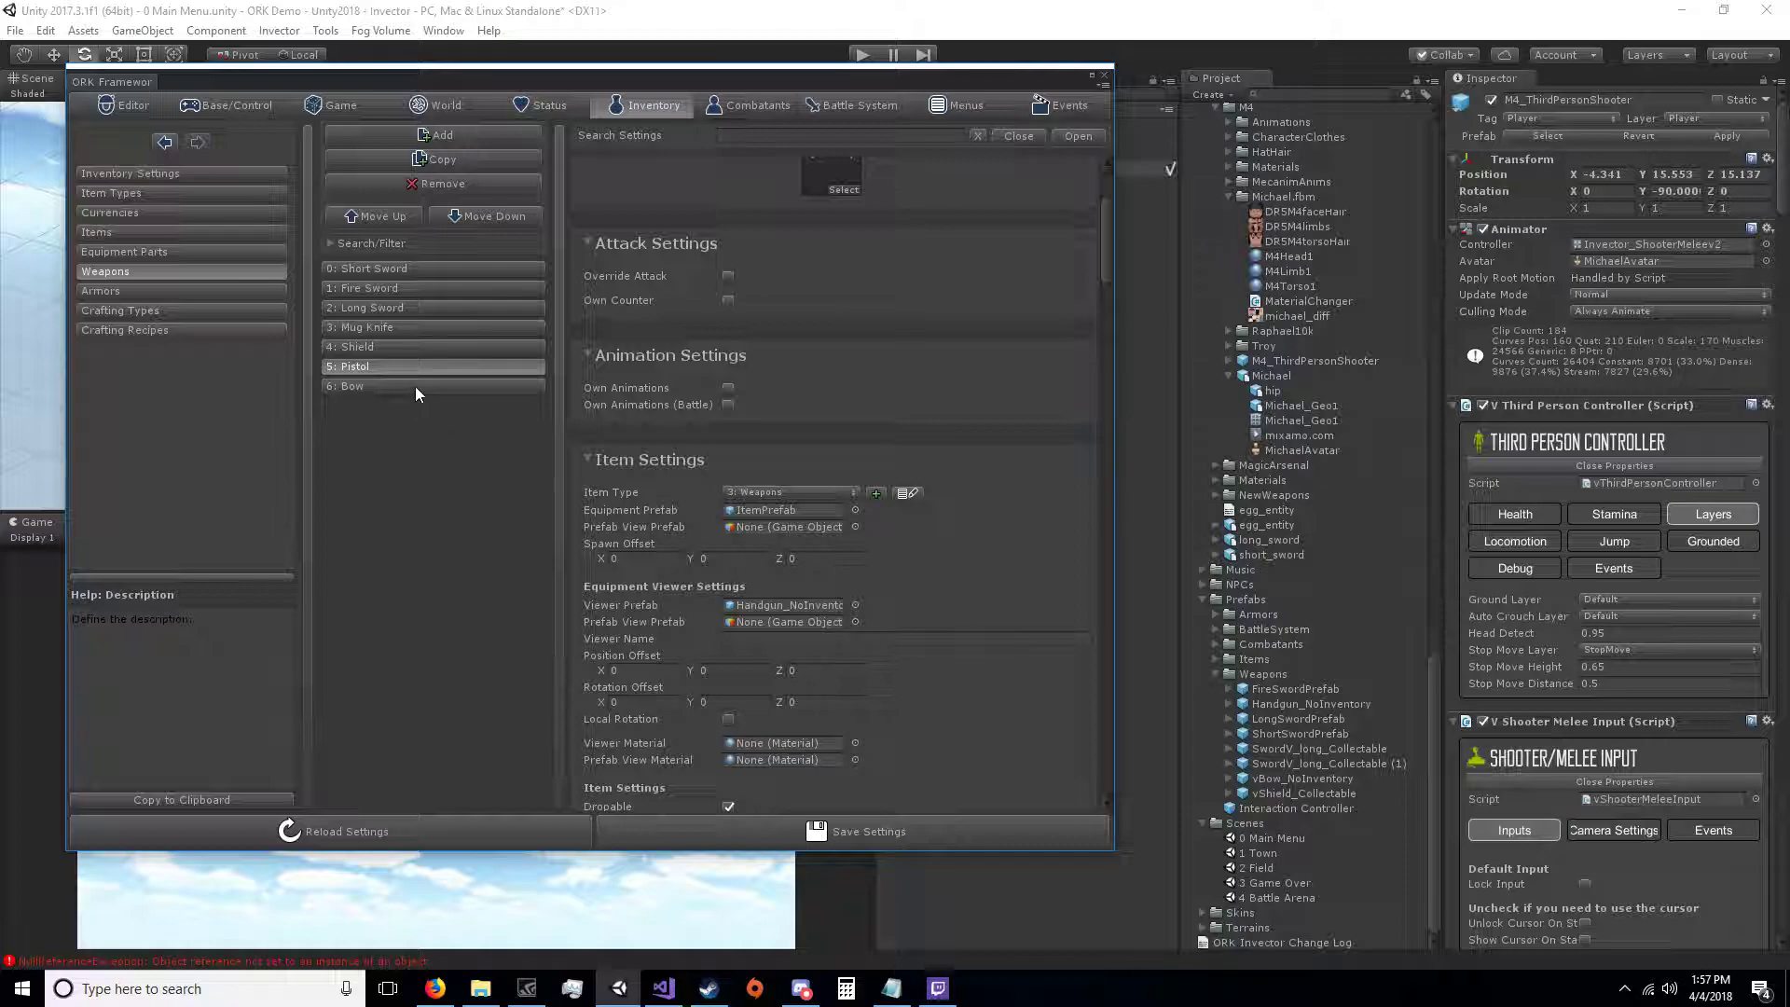
Step: Examine the Short Sword weapon's viewer prefab and inspect the matching SwordV_long_Collectable prefab in the Weapons folder
{"action": "left_click", "coordinate": [411, 271]}
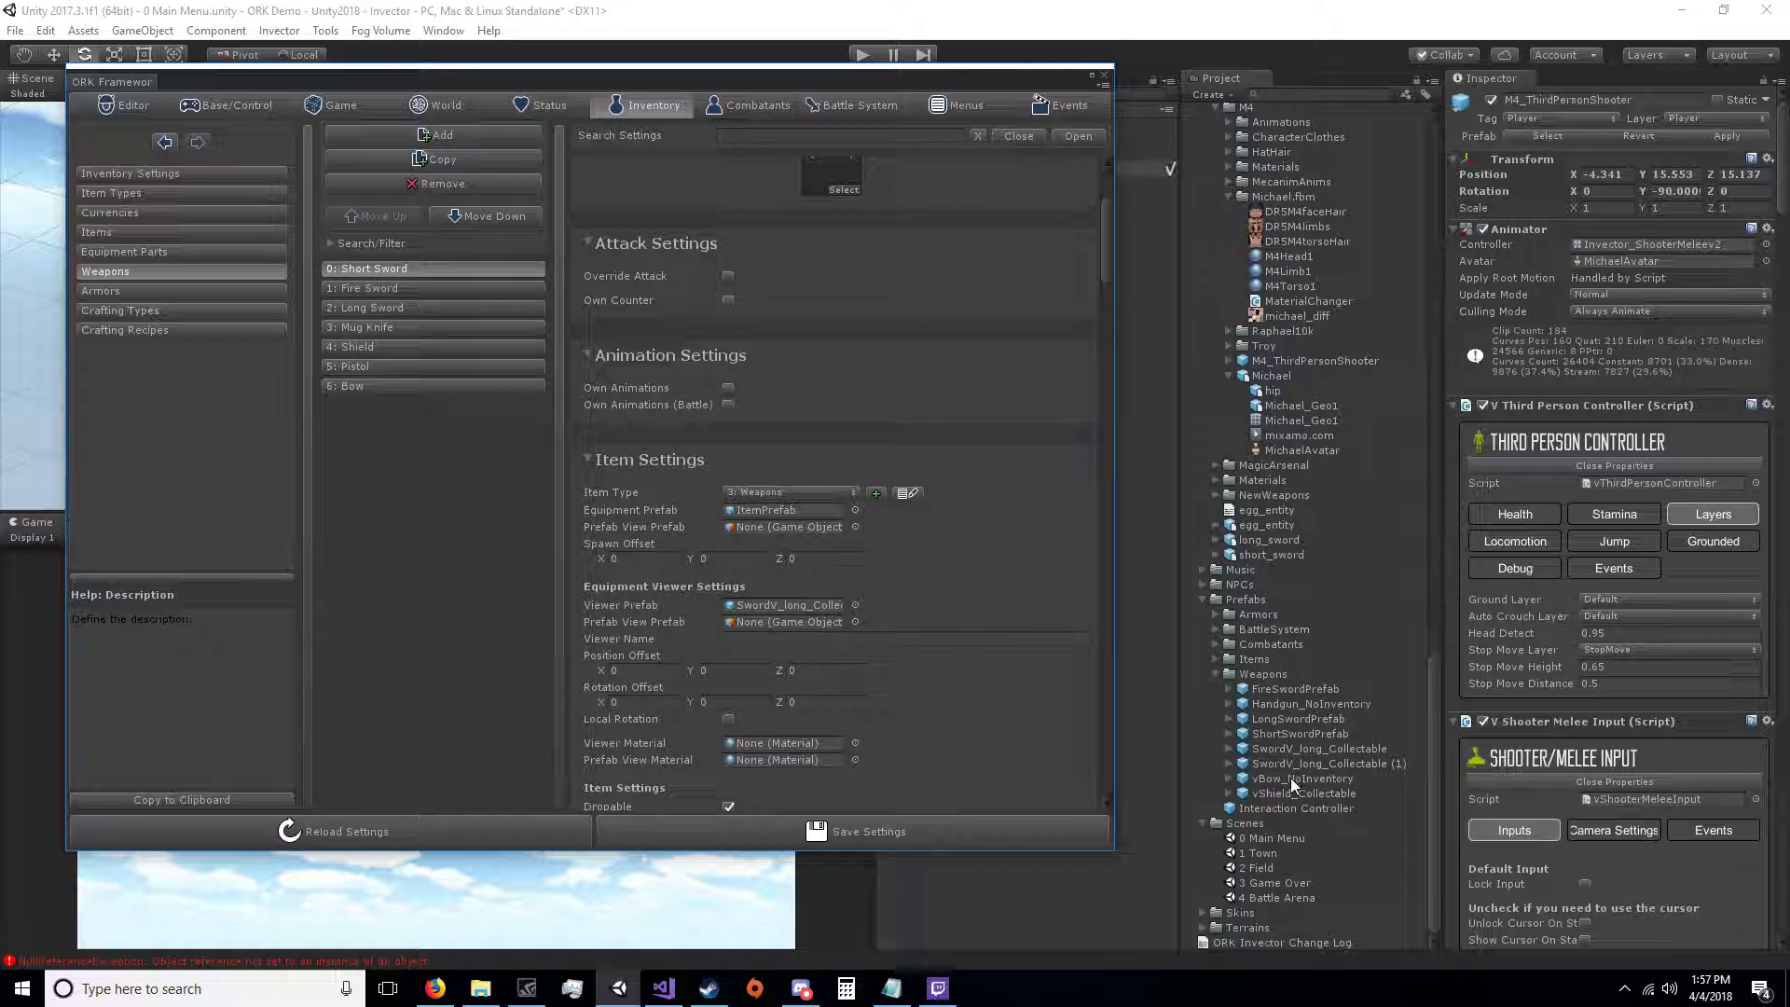
{"action": "left_click", "coordinate": [765, 606]}
{"action": "left_click", "coordinate": [1376, 751]}
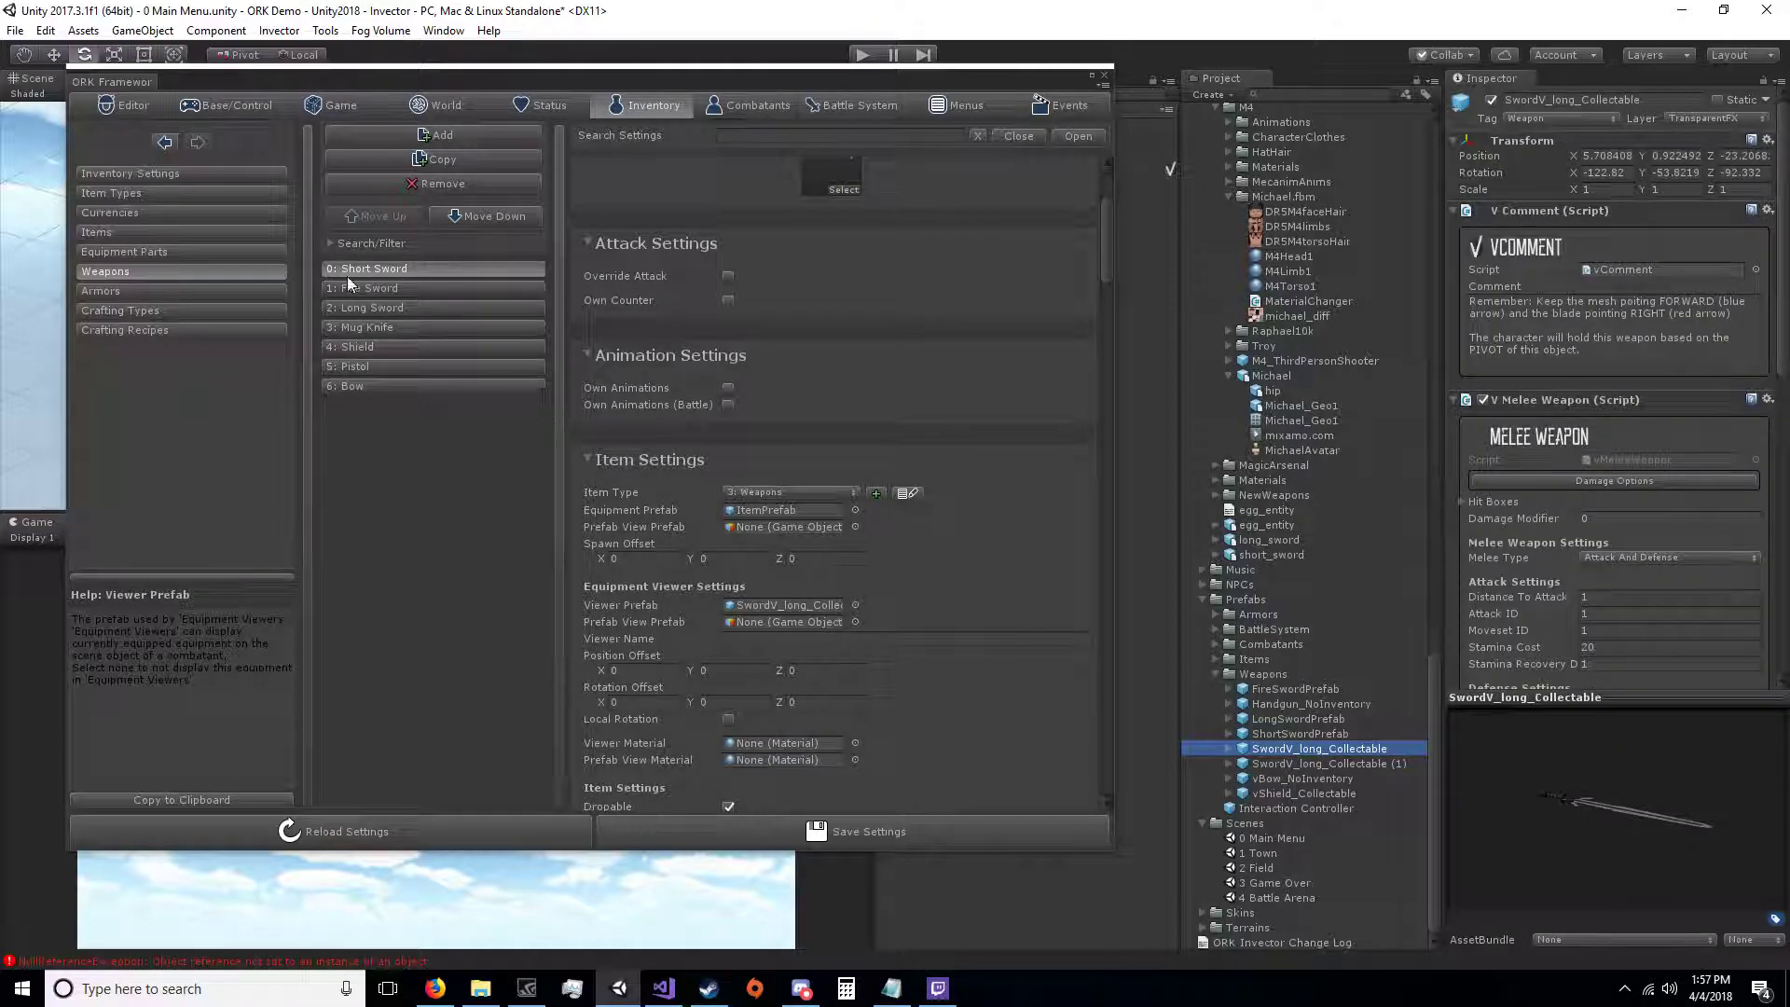
Step: Examine the viewer prefabs of the Shield, Pistol and Bow weapons and inspect each matching prefab in the Weapons folder
{"action": "left_click", "coordinate": [395, 346]}
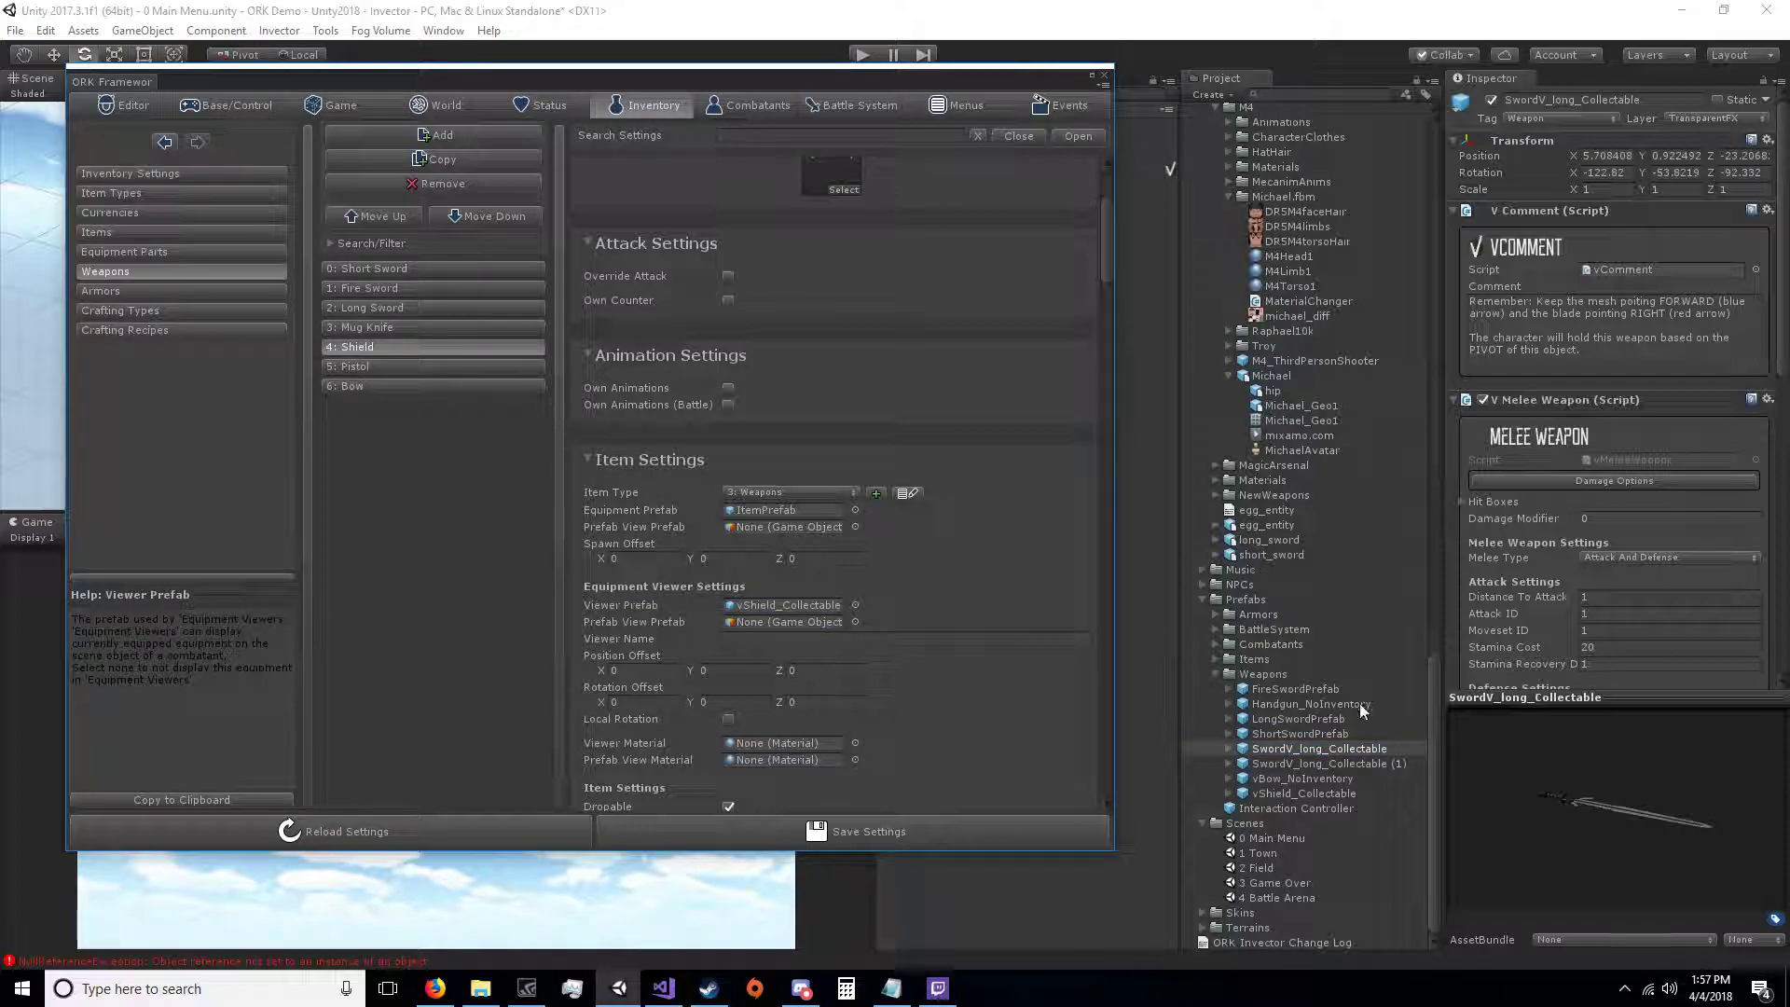
{"action": "left_click", "coordinate": [763, 604]}
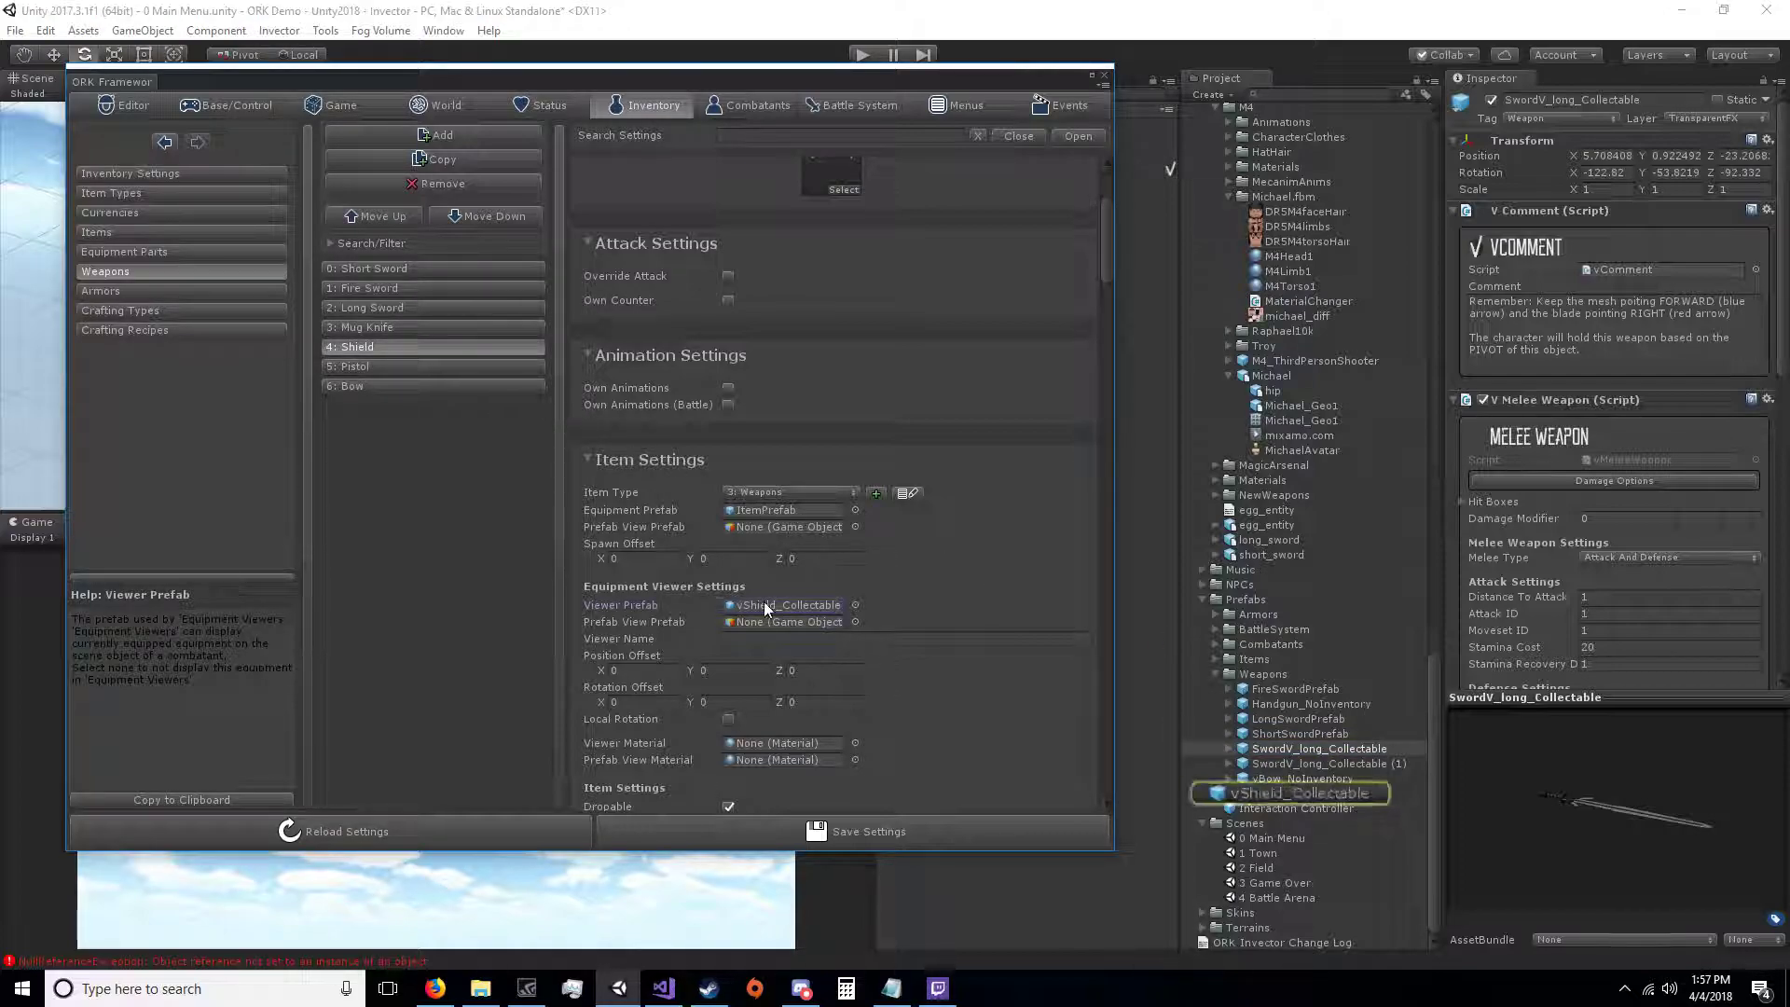
{"action": "left_click", "coordinate": [1311, 795]}
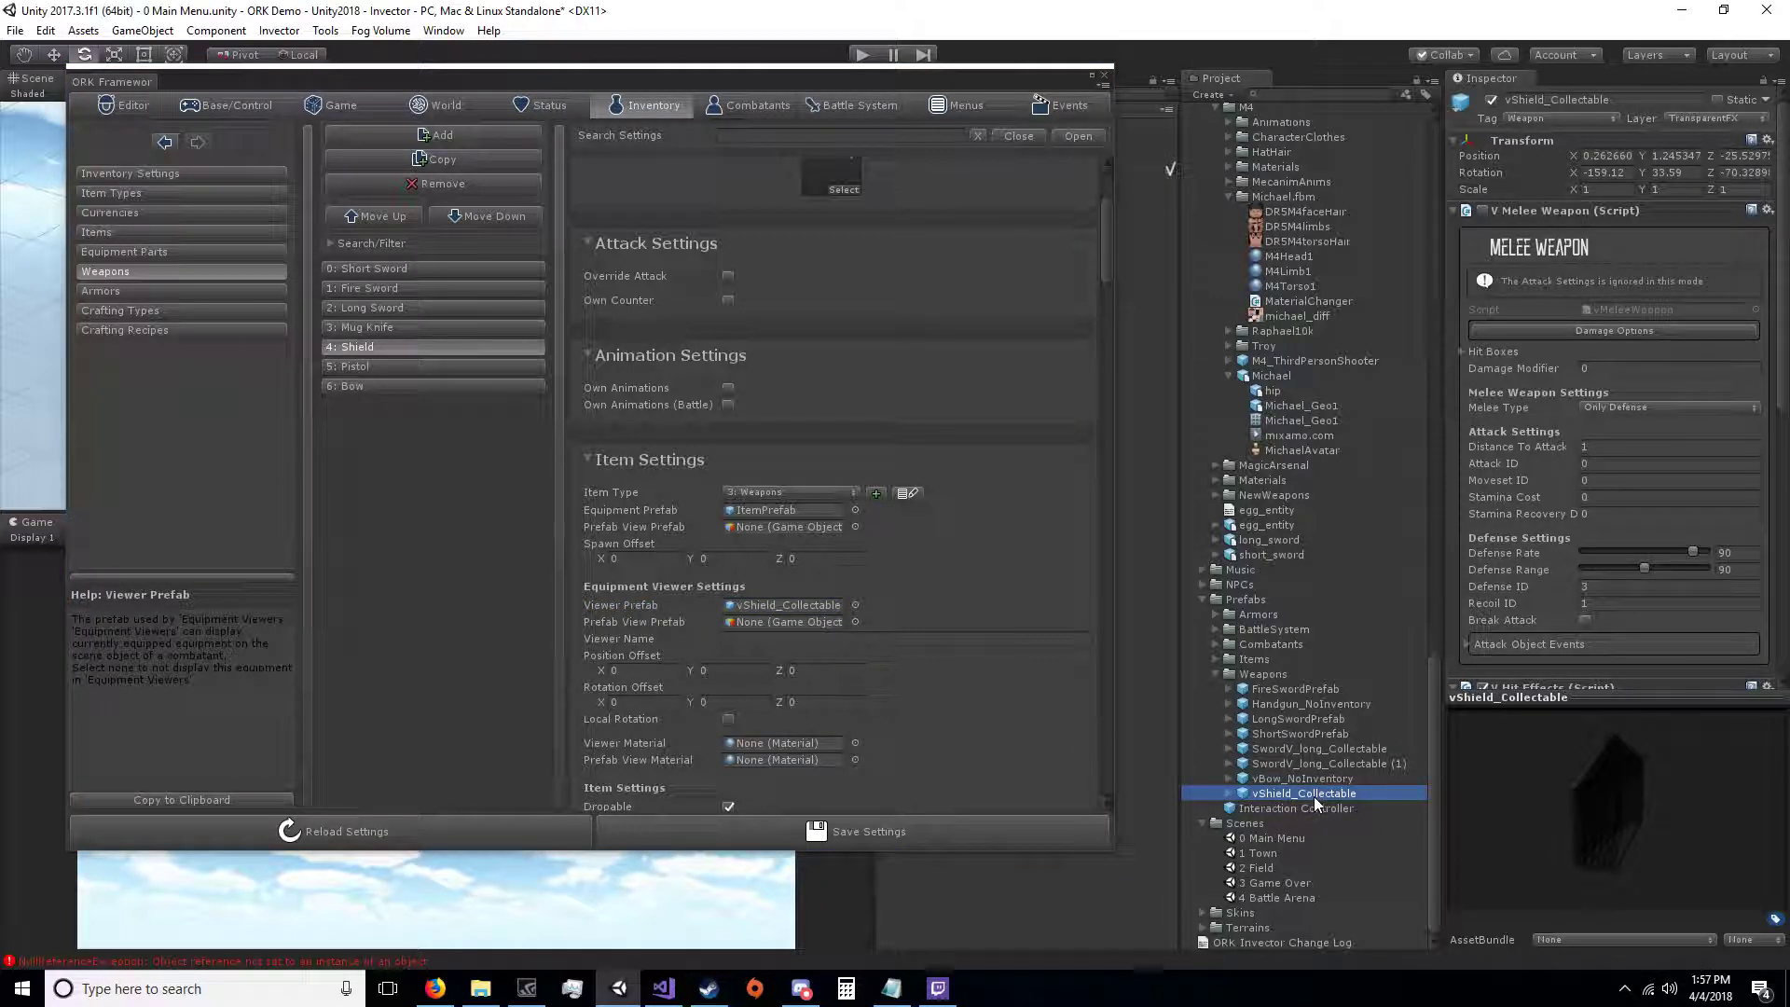
{"action": "left_click", "coordinate": [444, 366]}
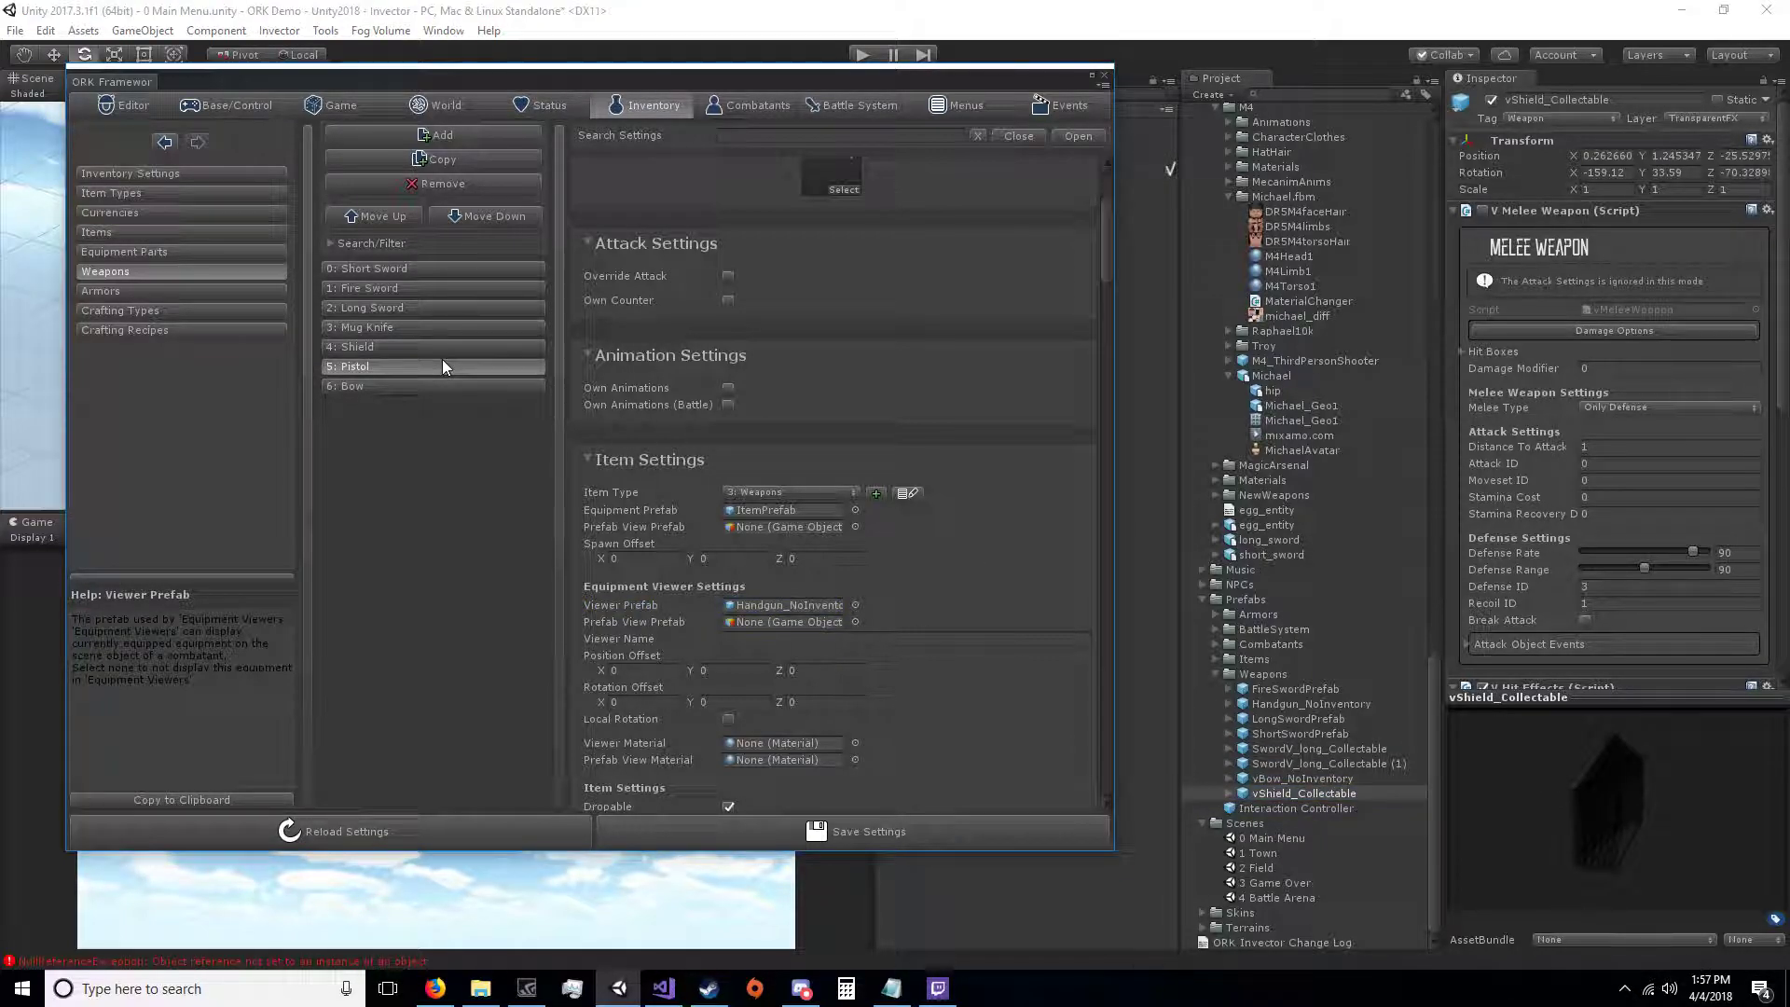
{"action": "left_click", "coordinate": [777, 604]}
{"action": "left_click", "coordinate": [1305, 704]}
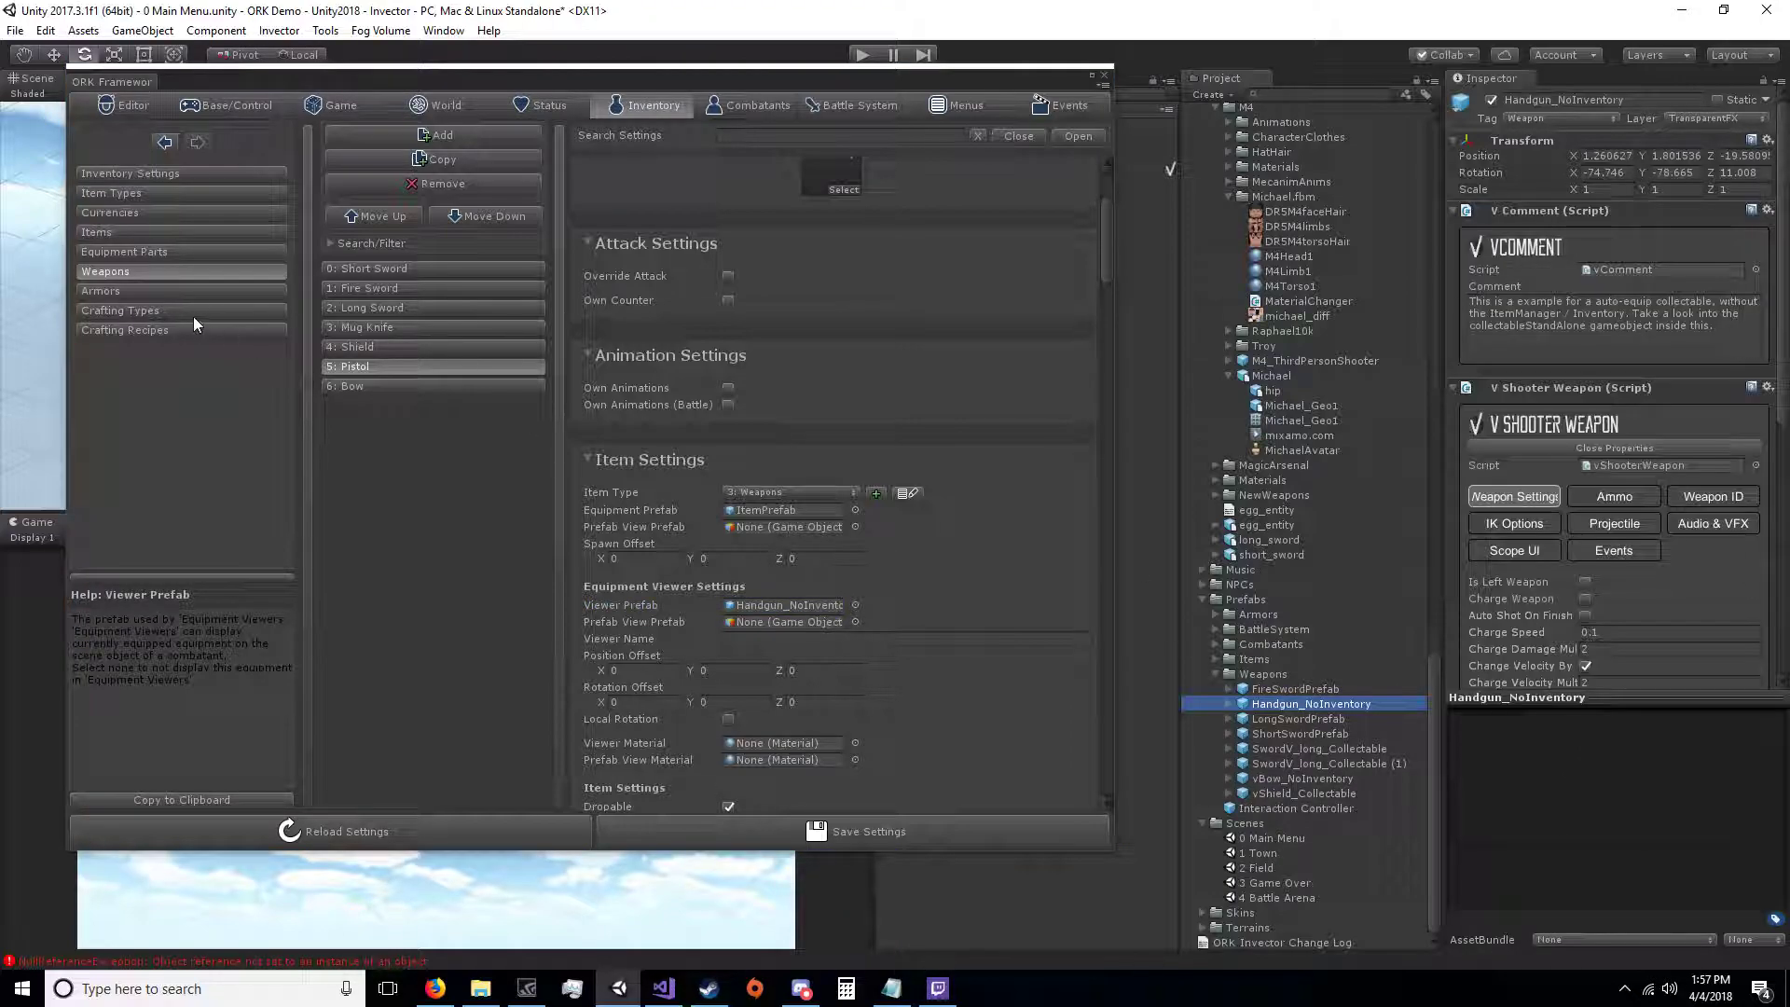
{"action": "left_click", "coordinate": [395, 388]}
{"action": "left_click", "coordinate": [770, 605]}
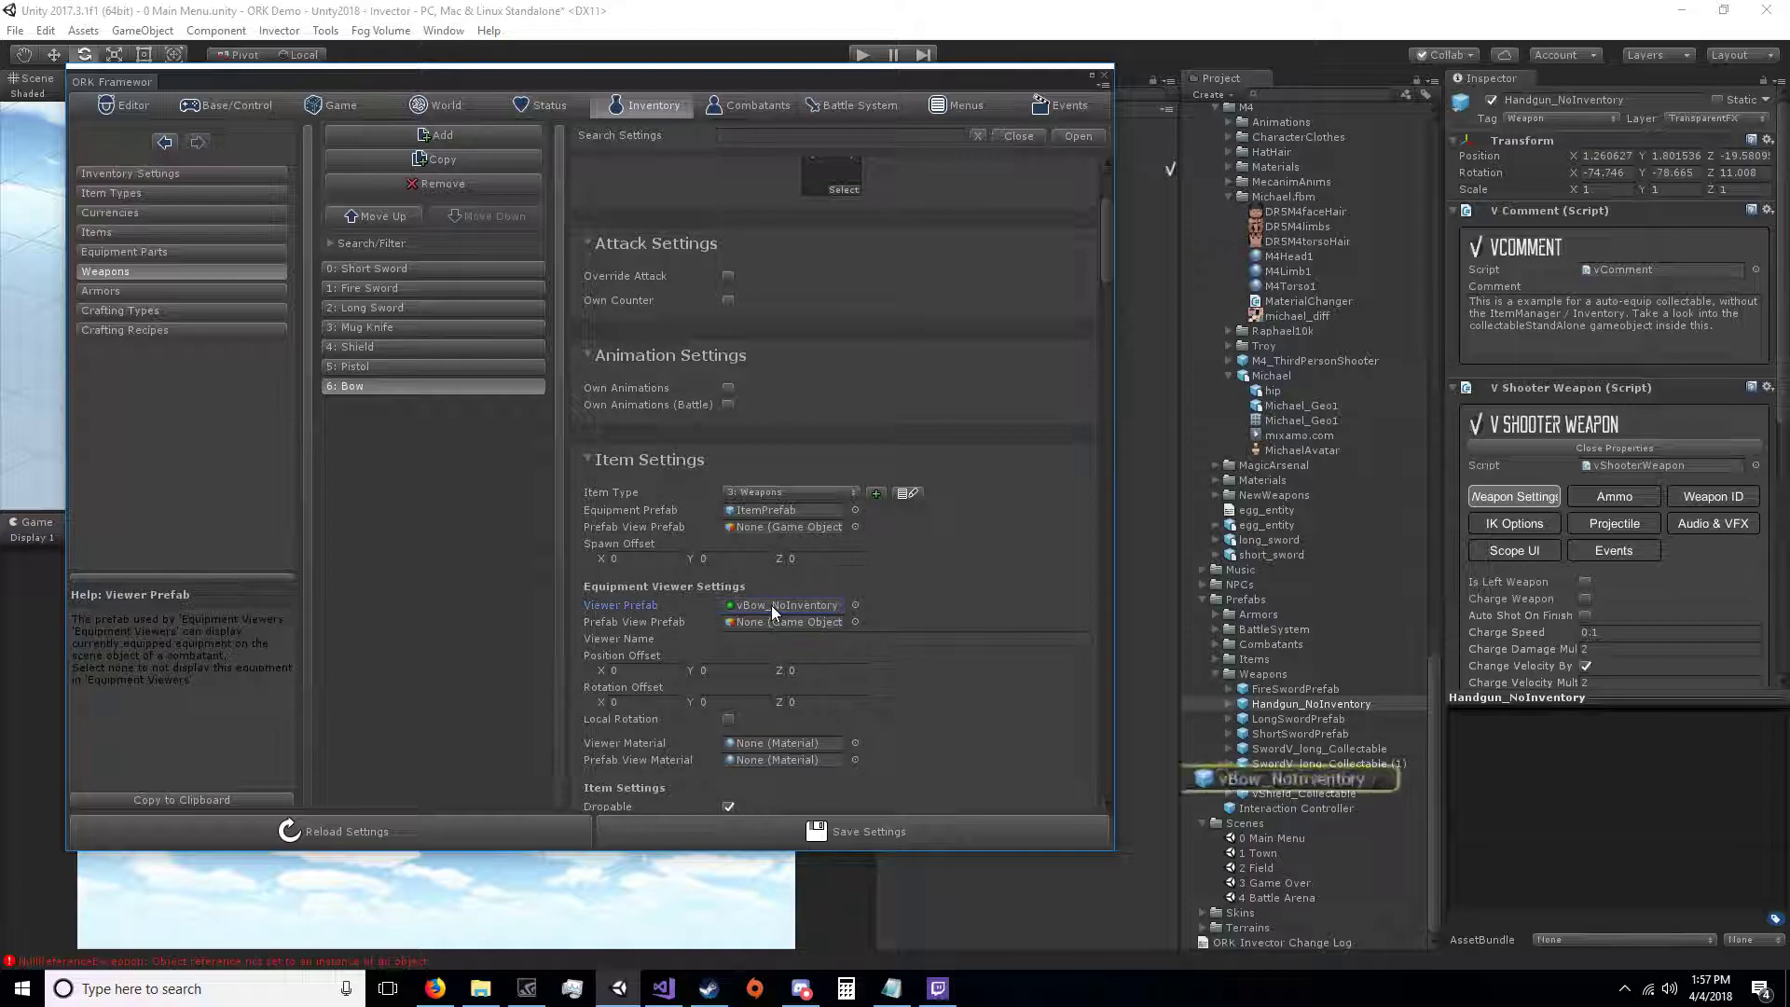
{"action": "left_click", "coordinate": [1324, 775]}
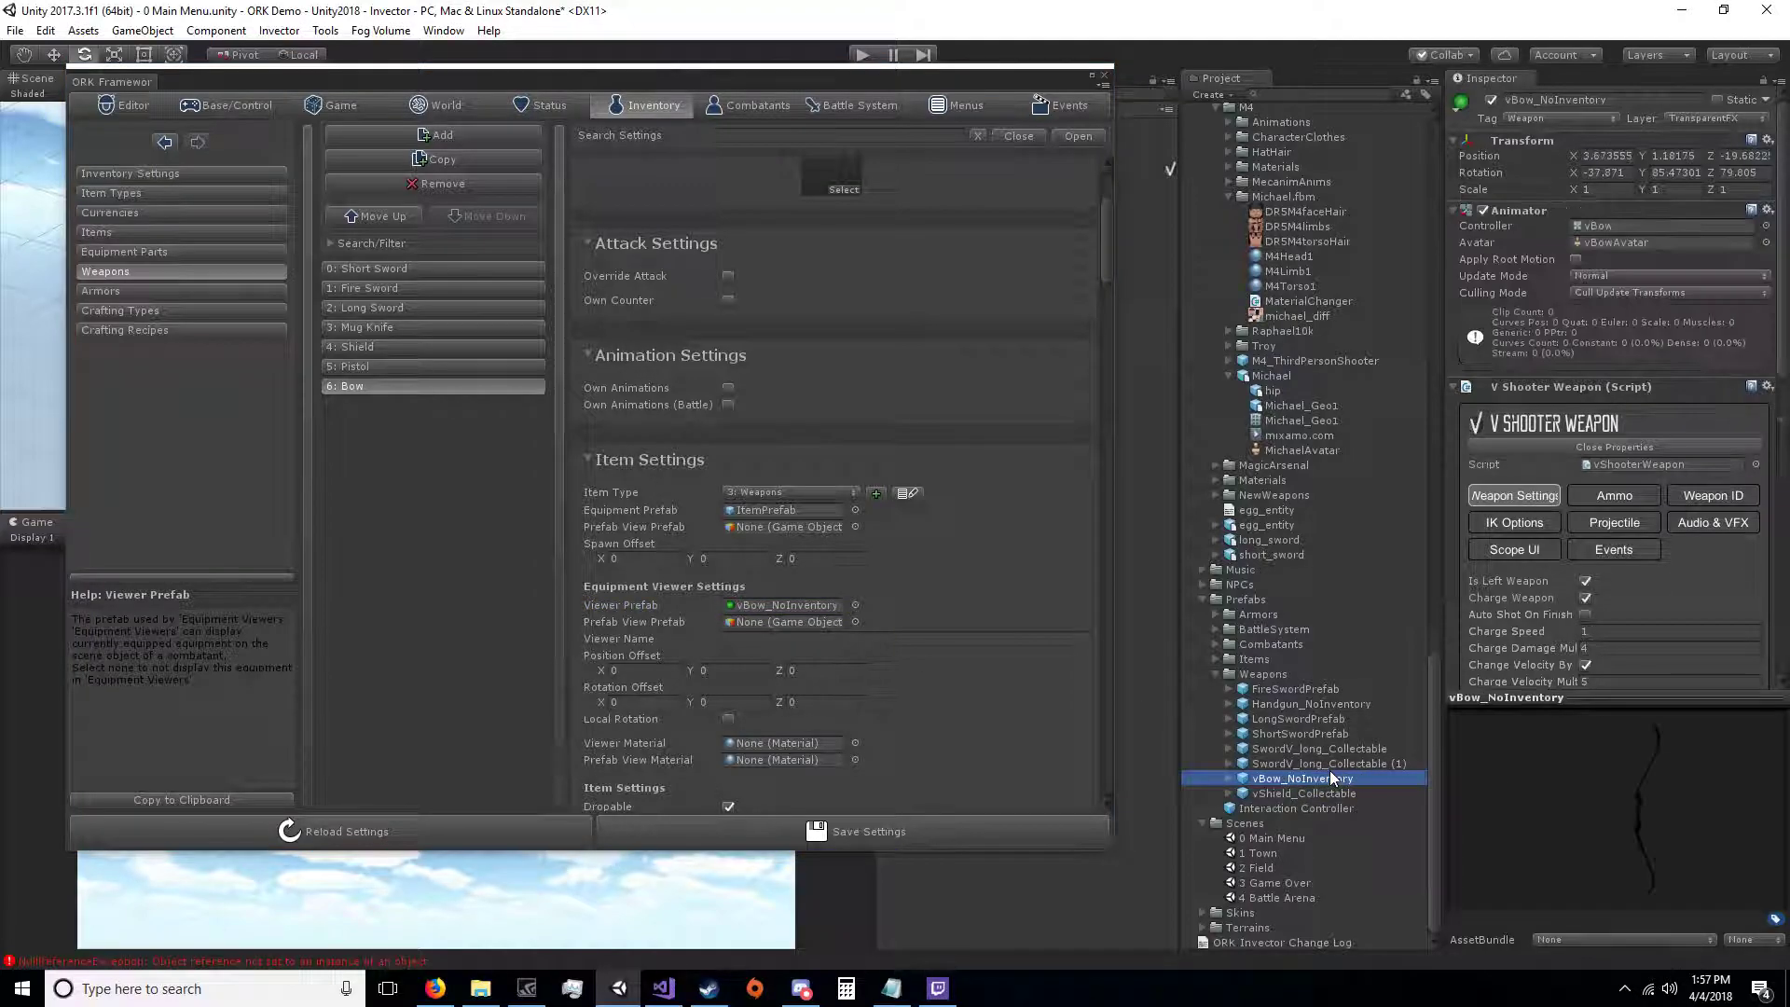
Step: Make the Short Sword block the Pistol and Bow equipment parts as well as their equipment viewers
{"action": "left_click", "coordinate": [422, 269]}
{"action": "scroll", "coordinate": [993, 540], "scroll_direction": "down", "scroll_amount": 10}
{"action": "scroll", "coordinate": [993, 539], "scroll_direction": "down", "scroll_amount": 5}
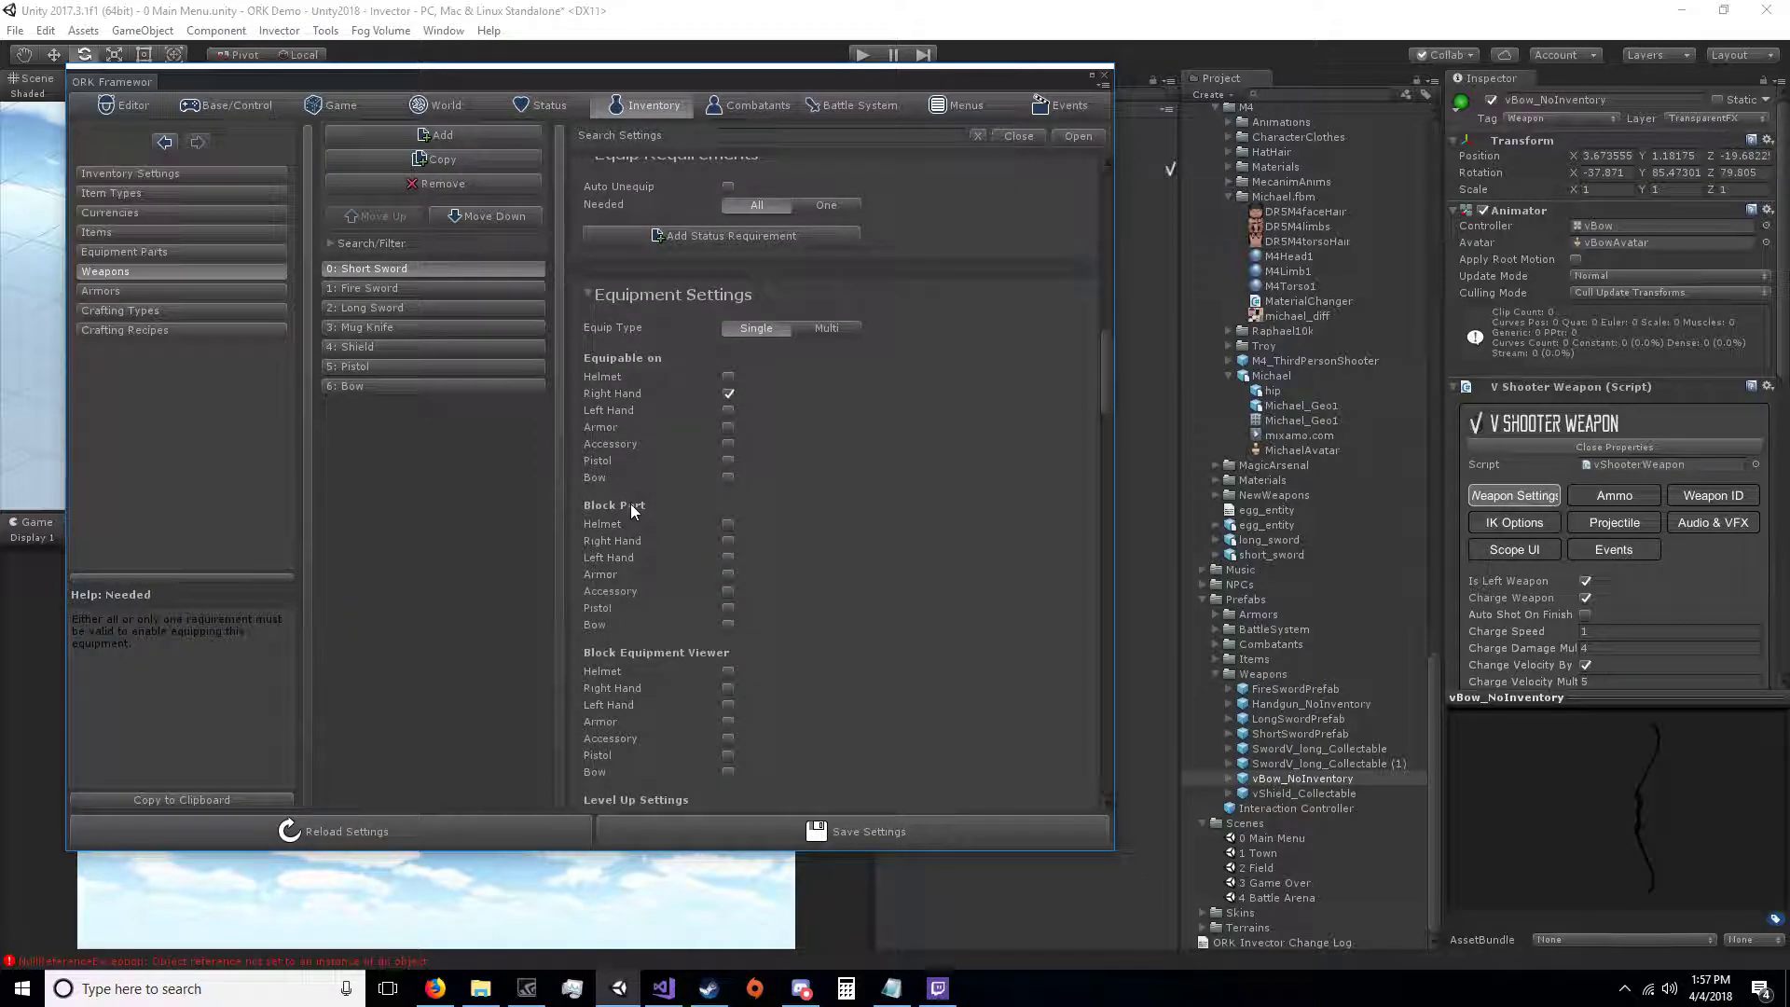
{"action": "left_click", "coordinate": [728, 607]}
{"action": "left_click", "coordinate": [728, 624]}
{"action": "scroll", "coordinate": [594, 610], "scroll_direction": "down", "scroll_amount": 3}
{"action": "left_click", "coordinate": [729, 589]}
{"action": "left_click", "coordinate": [729, 604]}
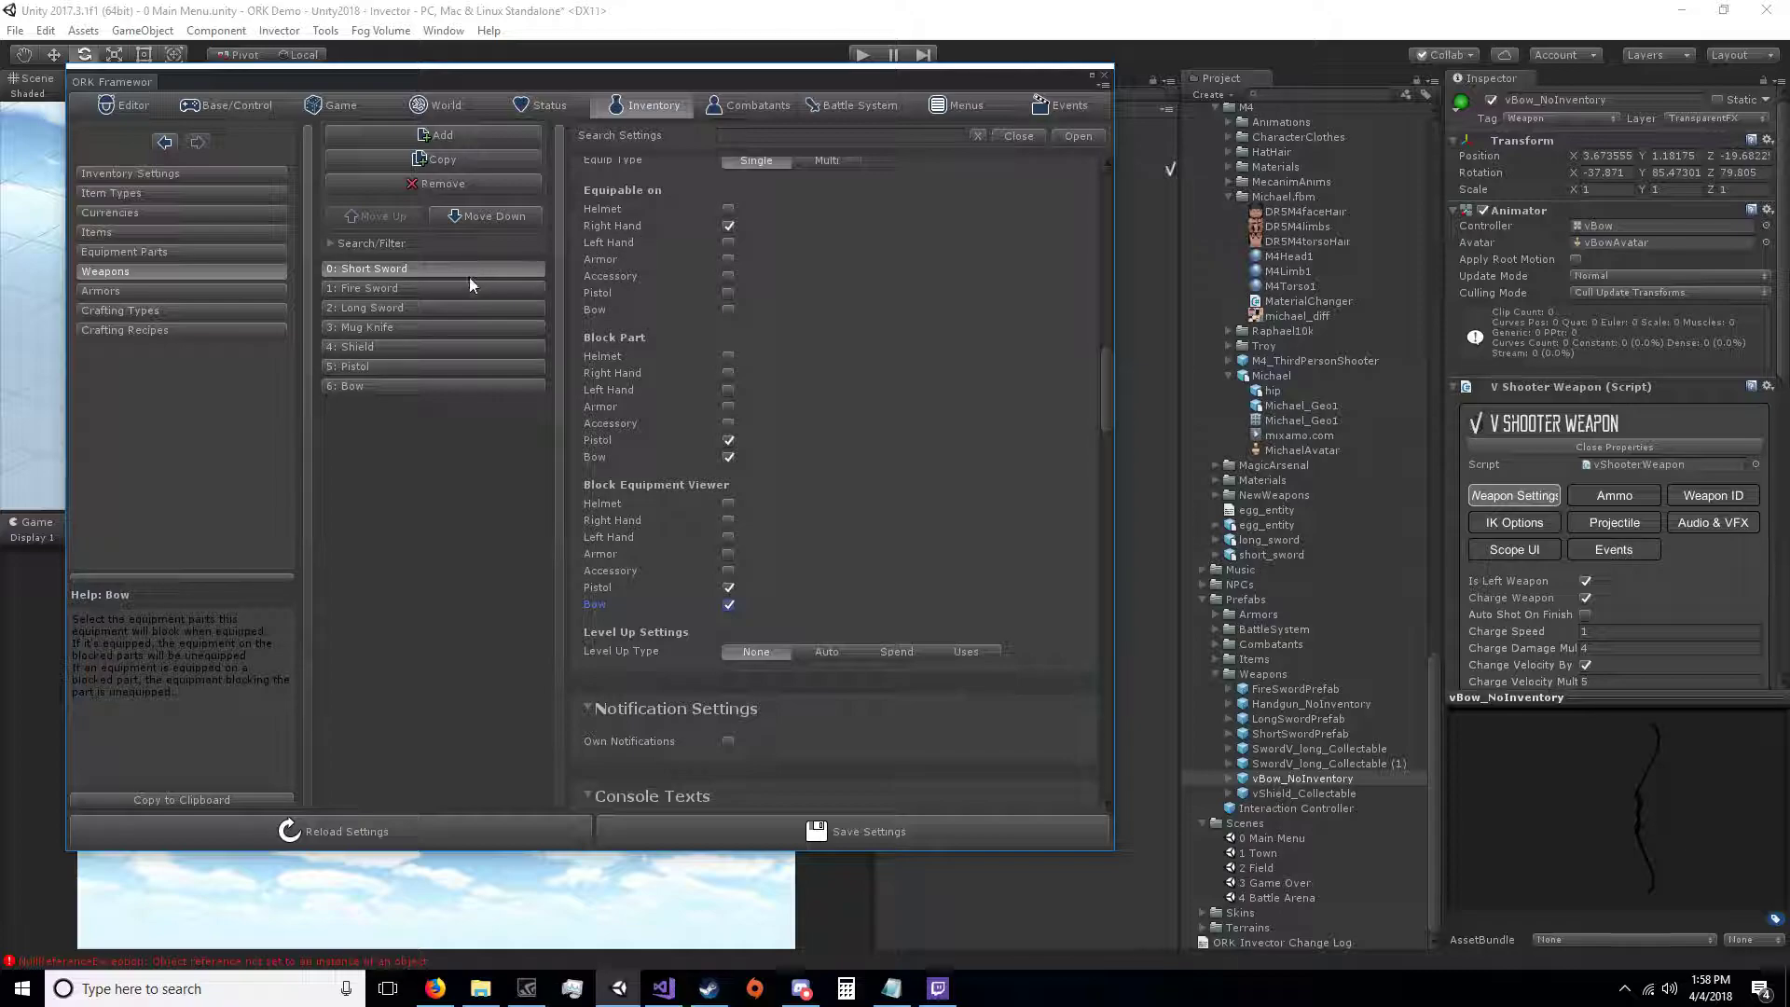
Step: Make the Shield block the Pistol and Bow equipment parts as well as their equipment viewers
{"action": "left_click", "coordinate": [438, 345]}
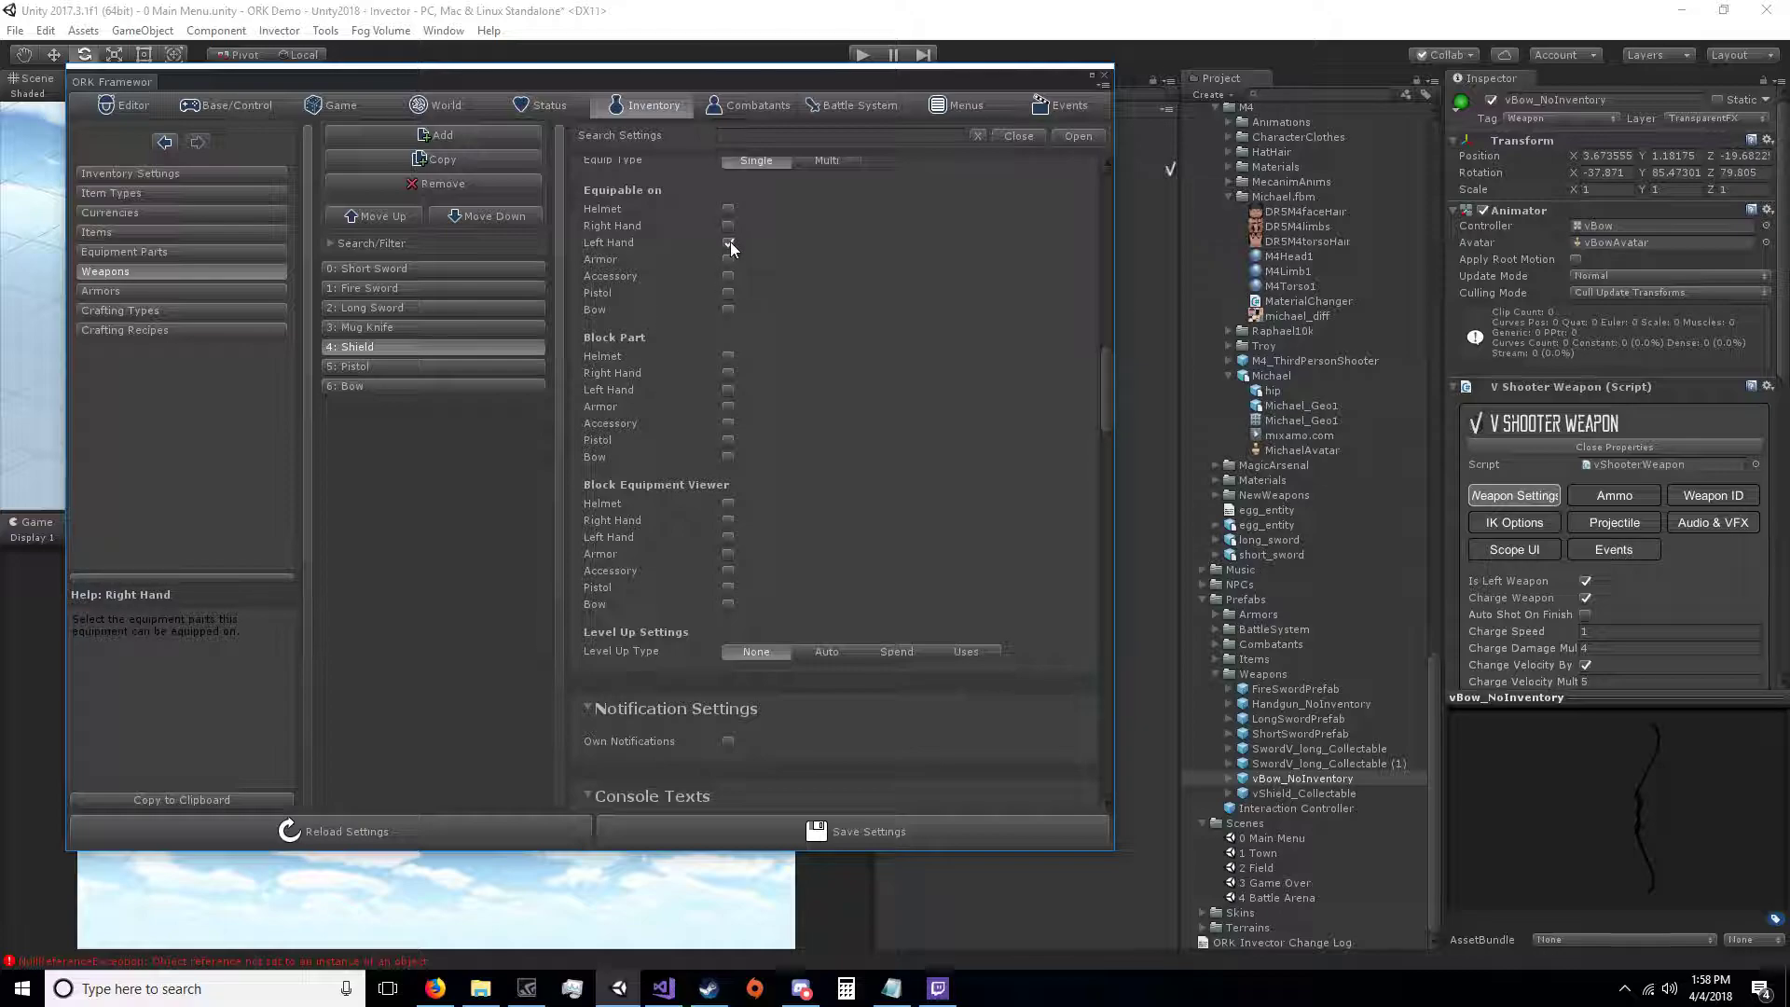
{"action": "left_click", "coordinate": [729, 439]}
{"action": "left_click", "coordinate": [729, 456]}
{"action": "left_click", "coordinate": [729, 587]}
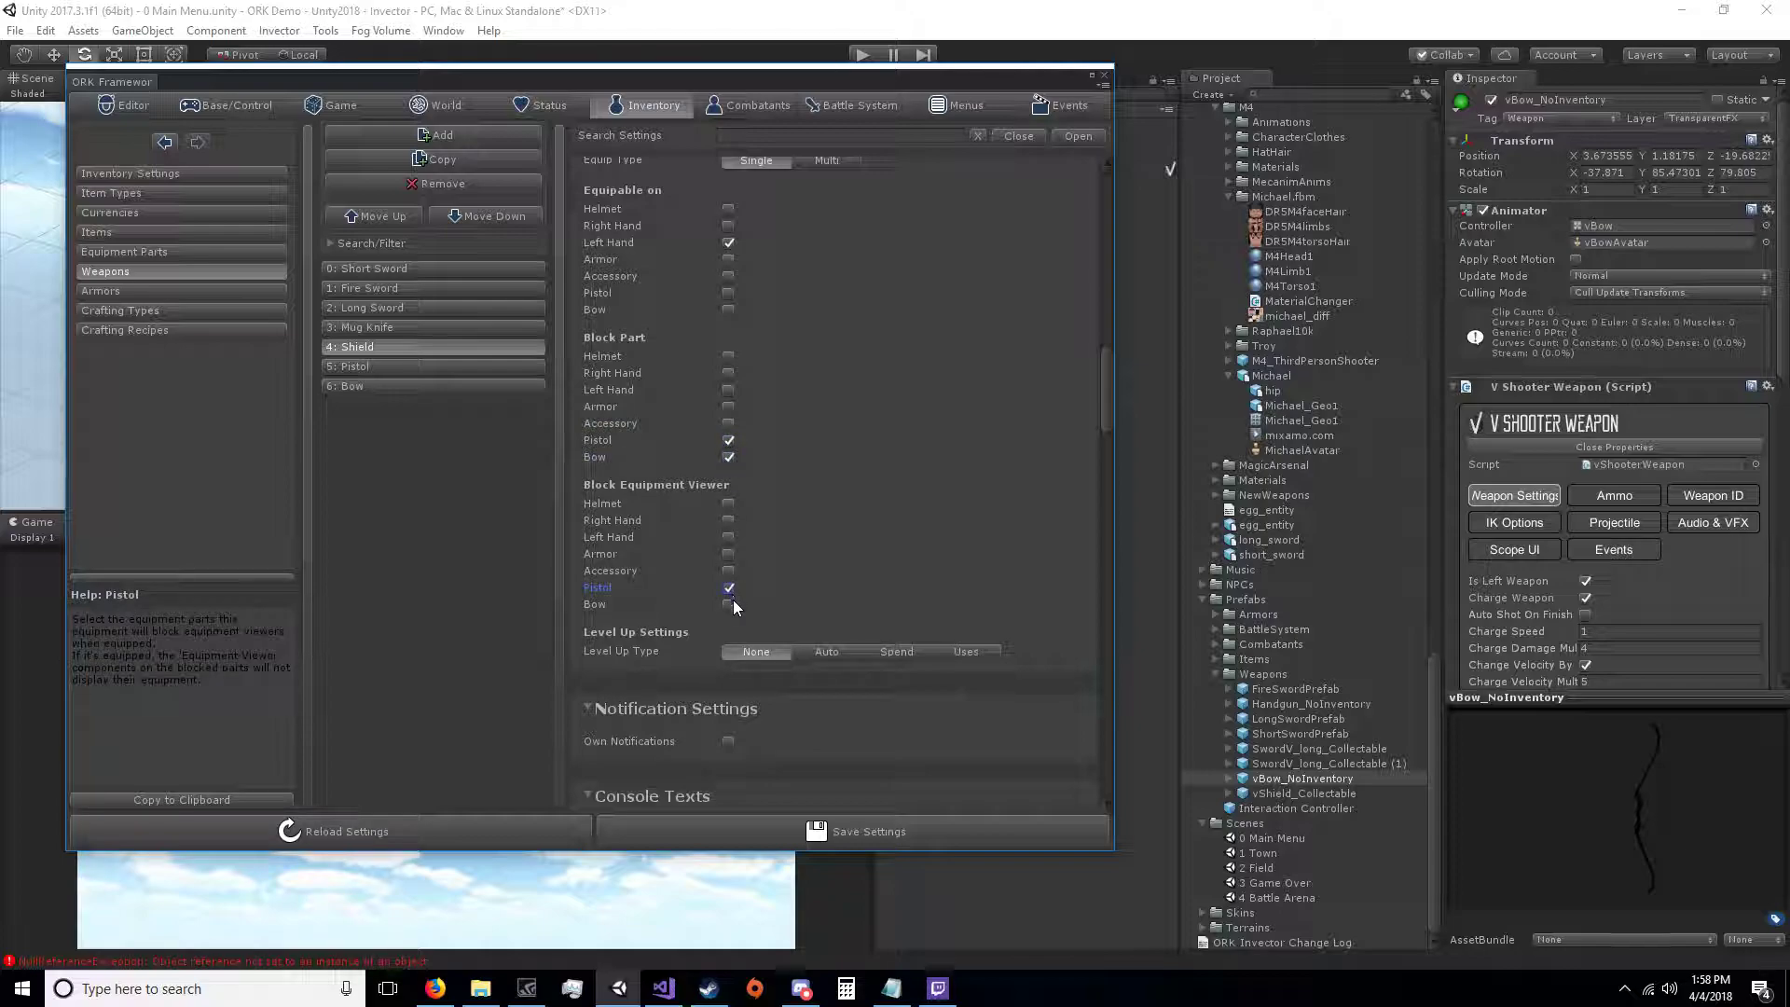
{"action": "left_click", "coordinate": [729, 604]}
Step: Review the hand-blocking options of the Pistol and Bow weapons, and save the changed weapon settings
{"action": "left_click", "coordinate": [473, 367]}
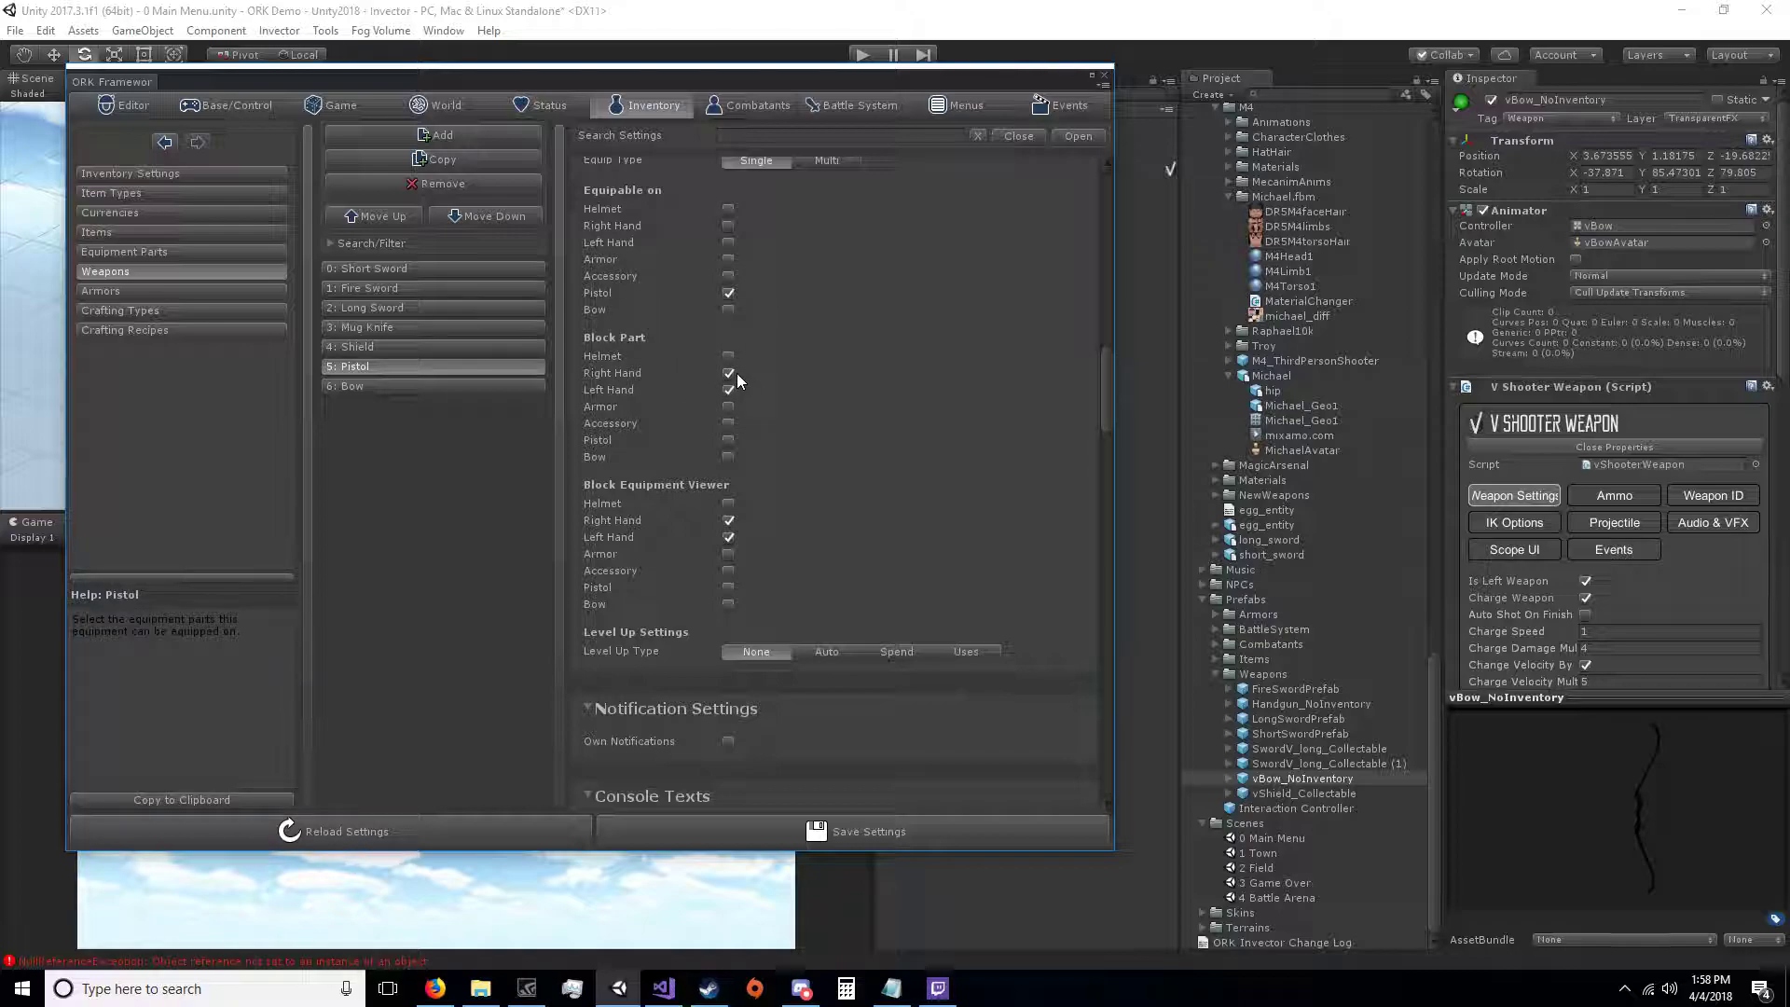
{"action": "left_click", "coordinate": [728, 537]}
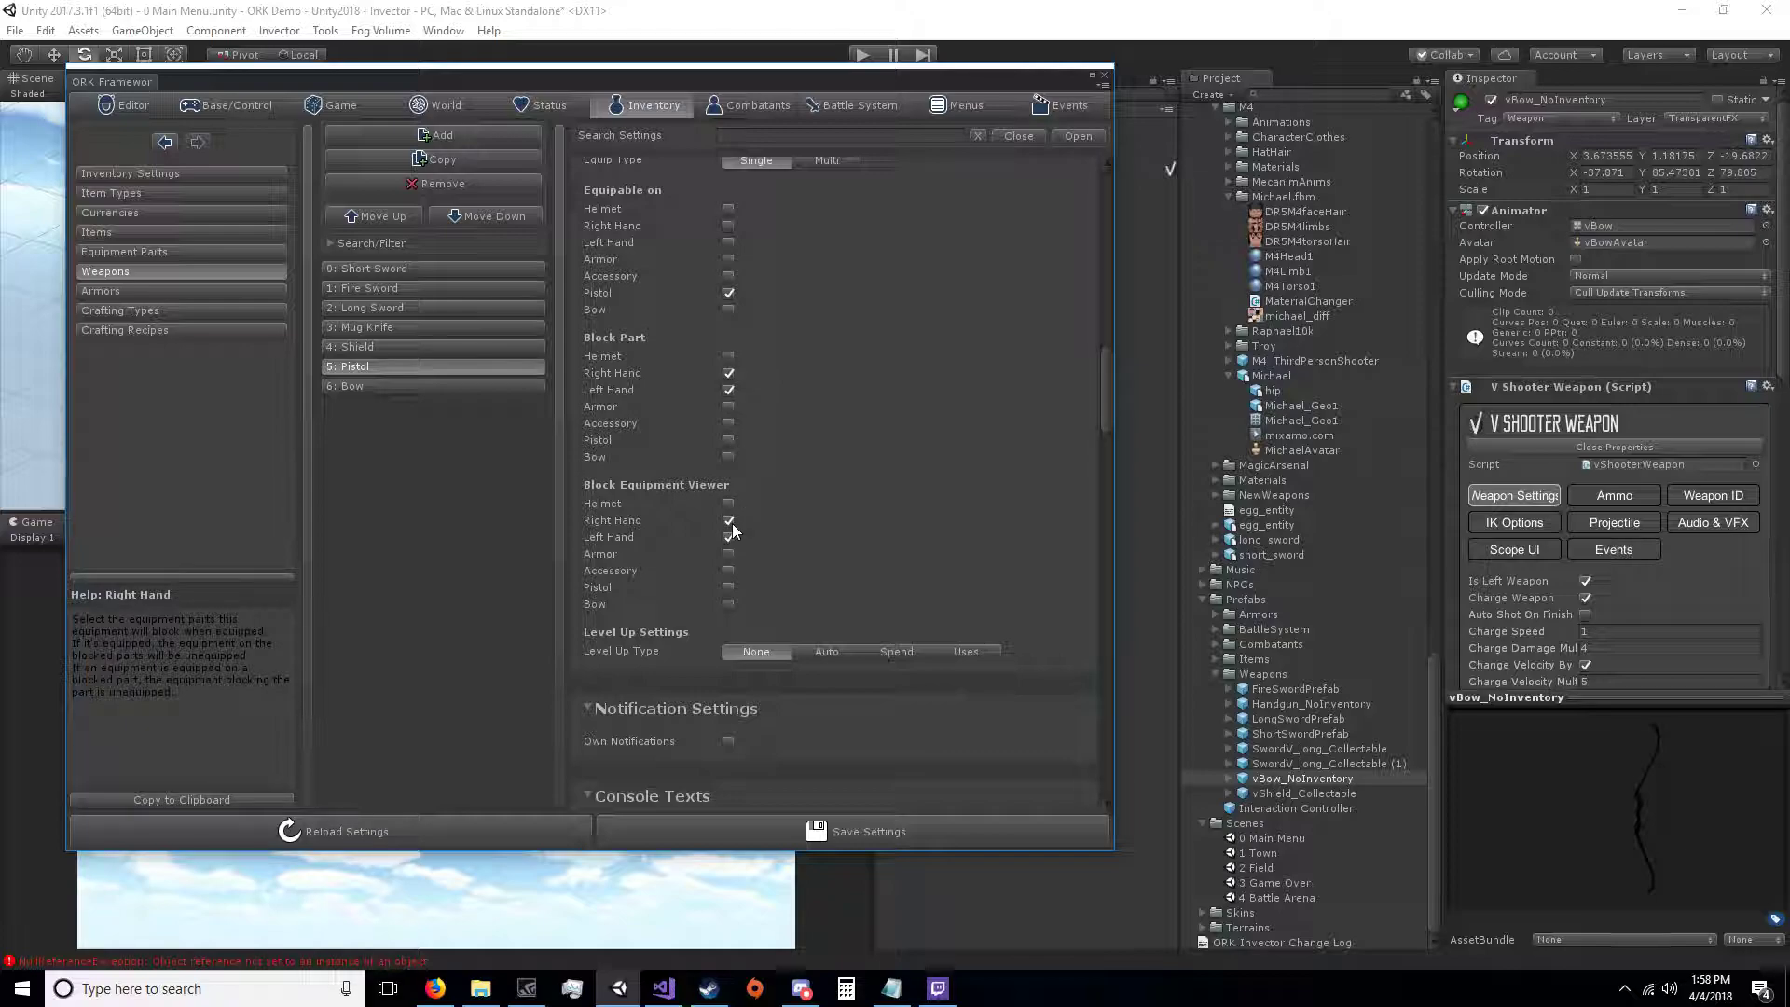
{"action": "left_click", "coordinate": [517, 386]}
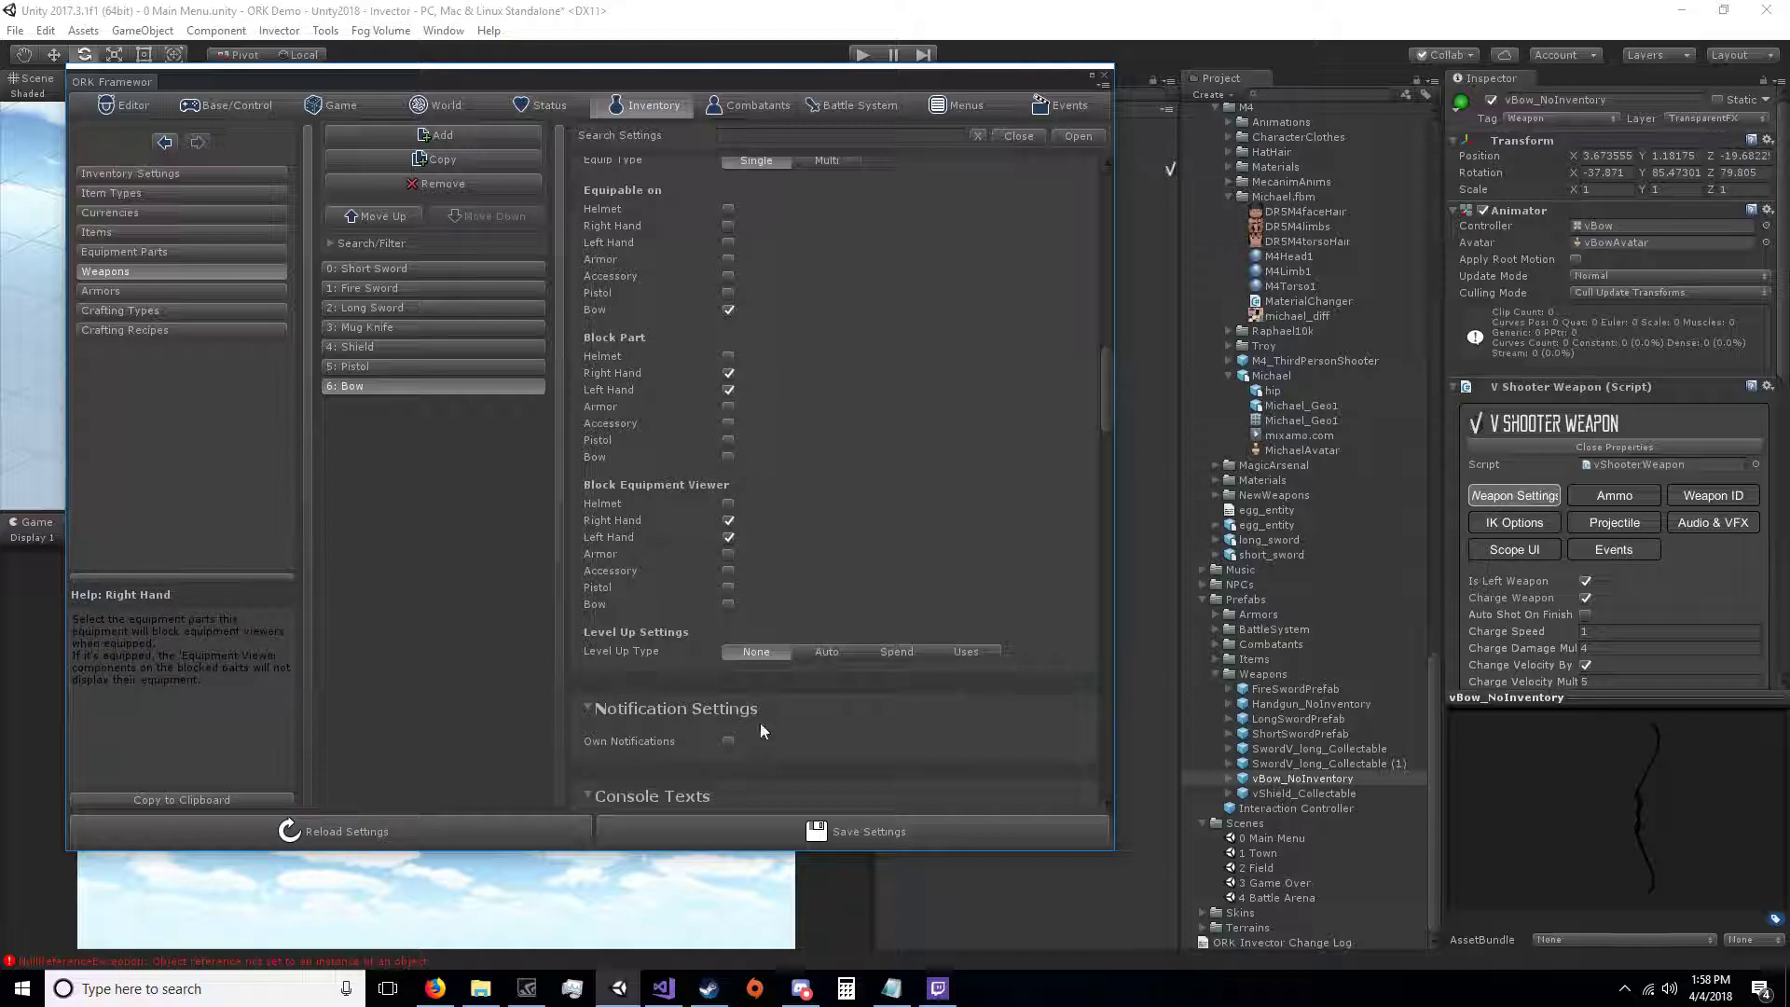
{"action": "left_click", "coordinate": [741, 843]}
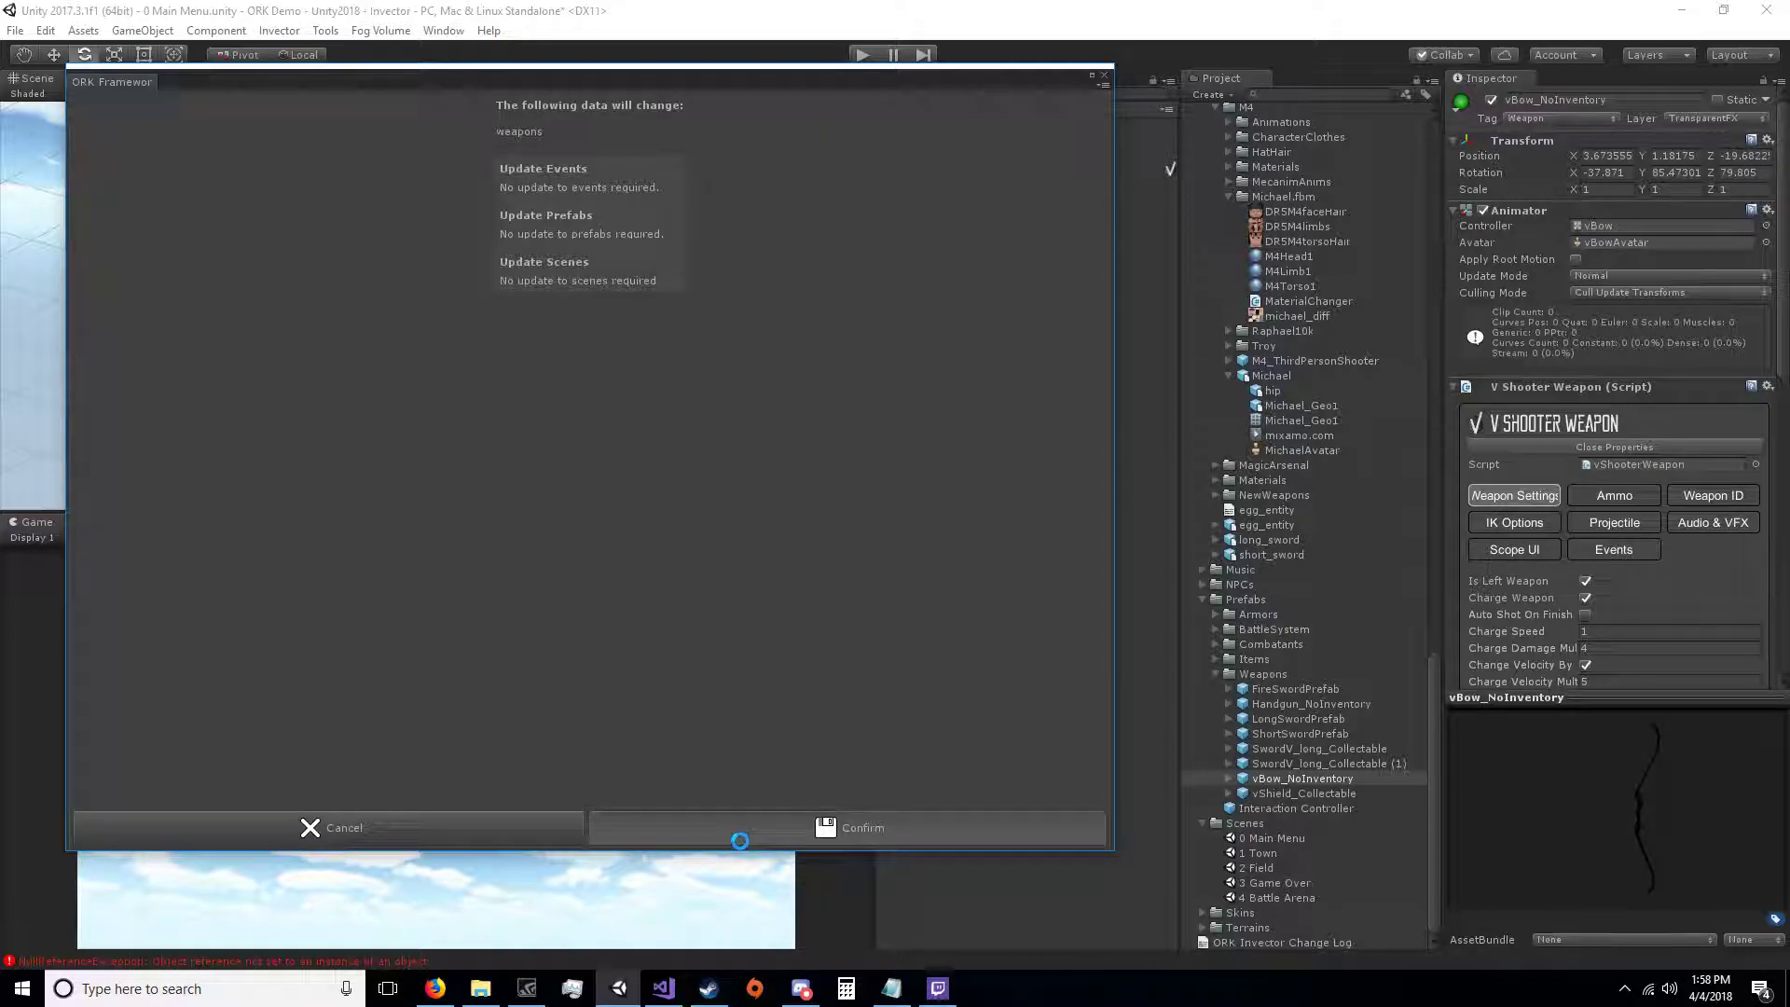
{"action": "left_click", "coordinate": [740, 841]}
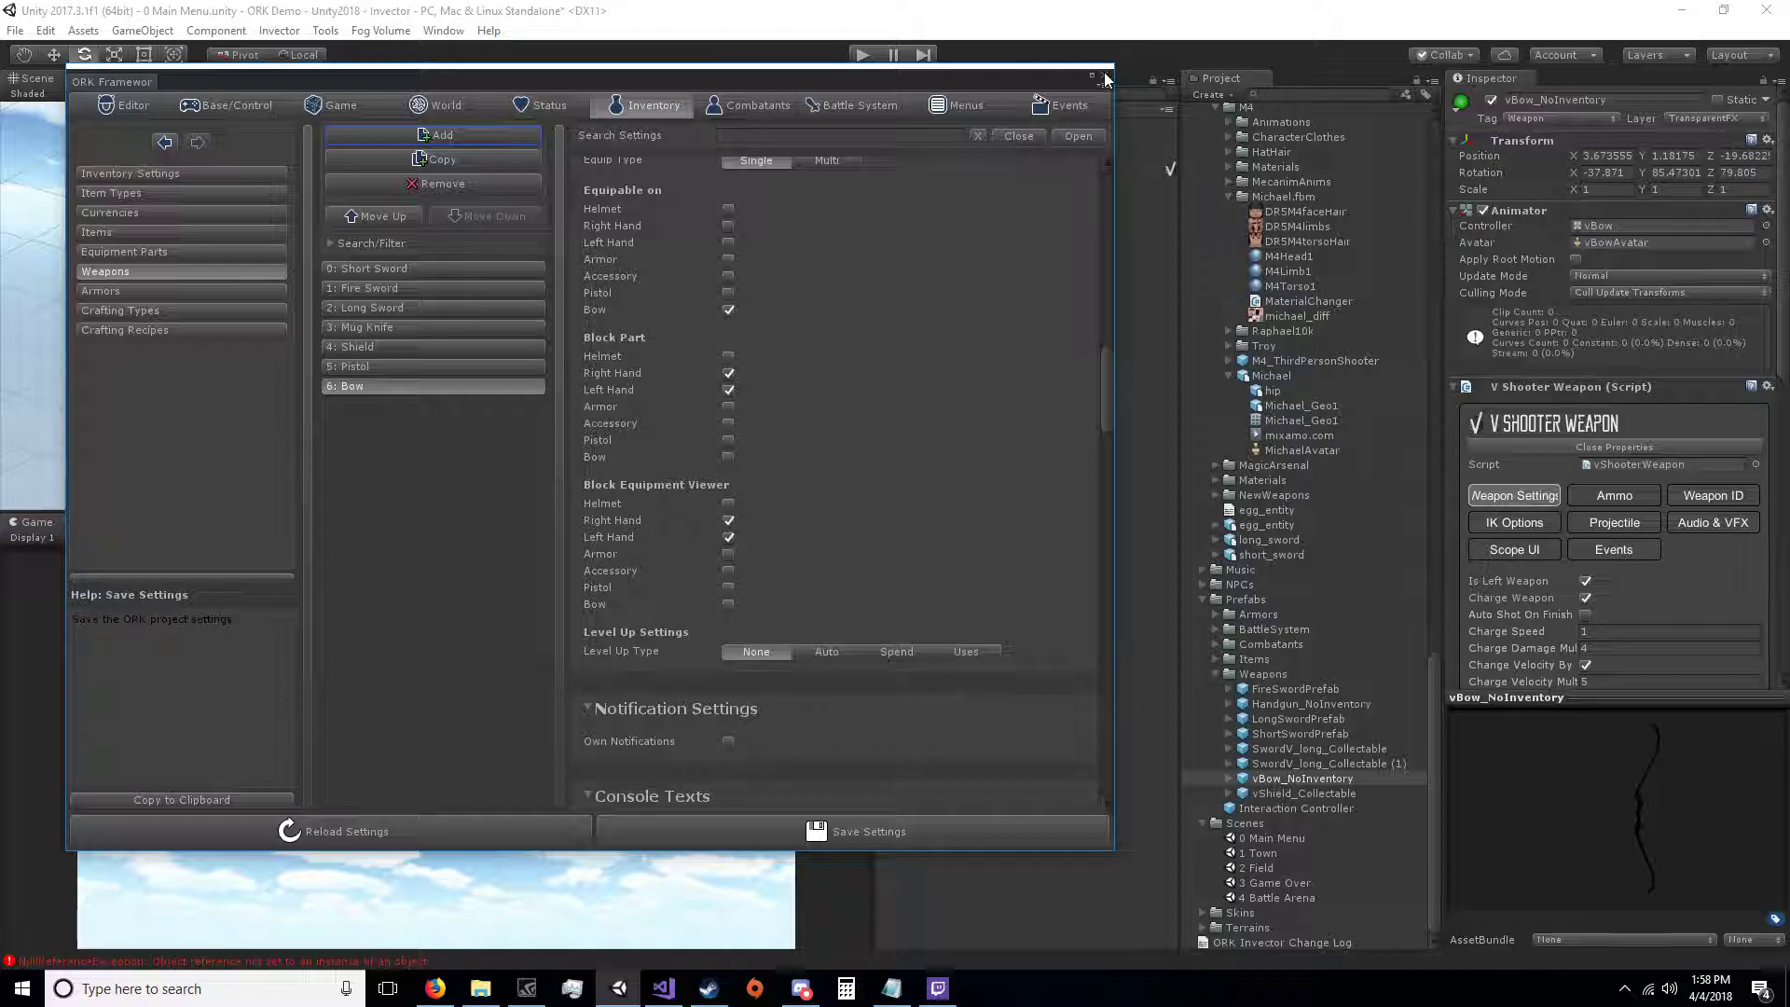
Step: Check the Player Class's available equipment parts and weapons in the combatant settings, including the Pistol and Bow
{"action": "left_click", "coordinate": [768, 104]}
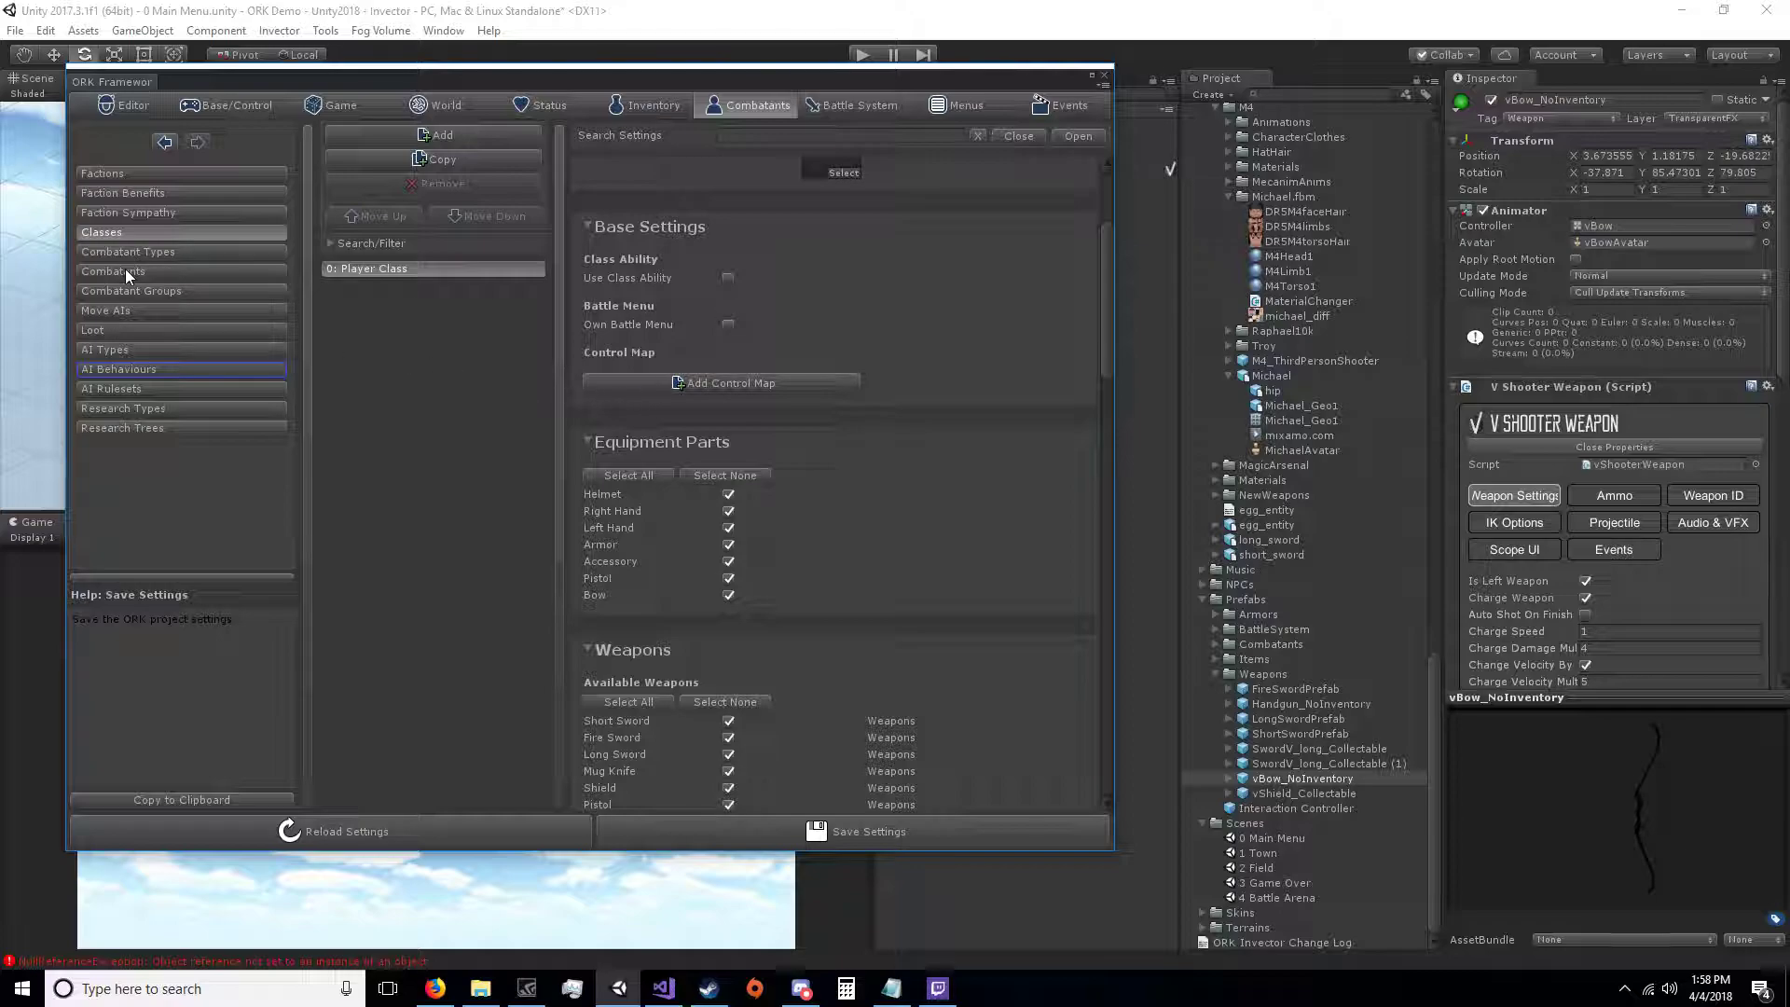
{"action": "scroll", "coordinate": [770, 591], "scroll_direction": "down", "scroll_amount": 9}
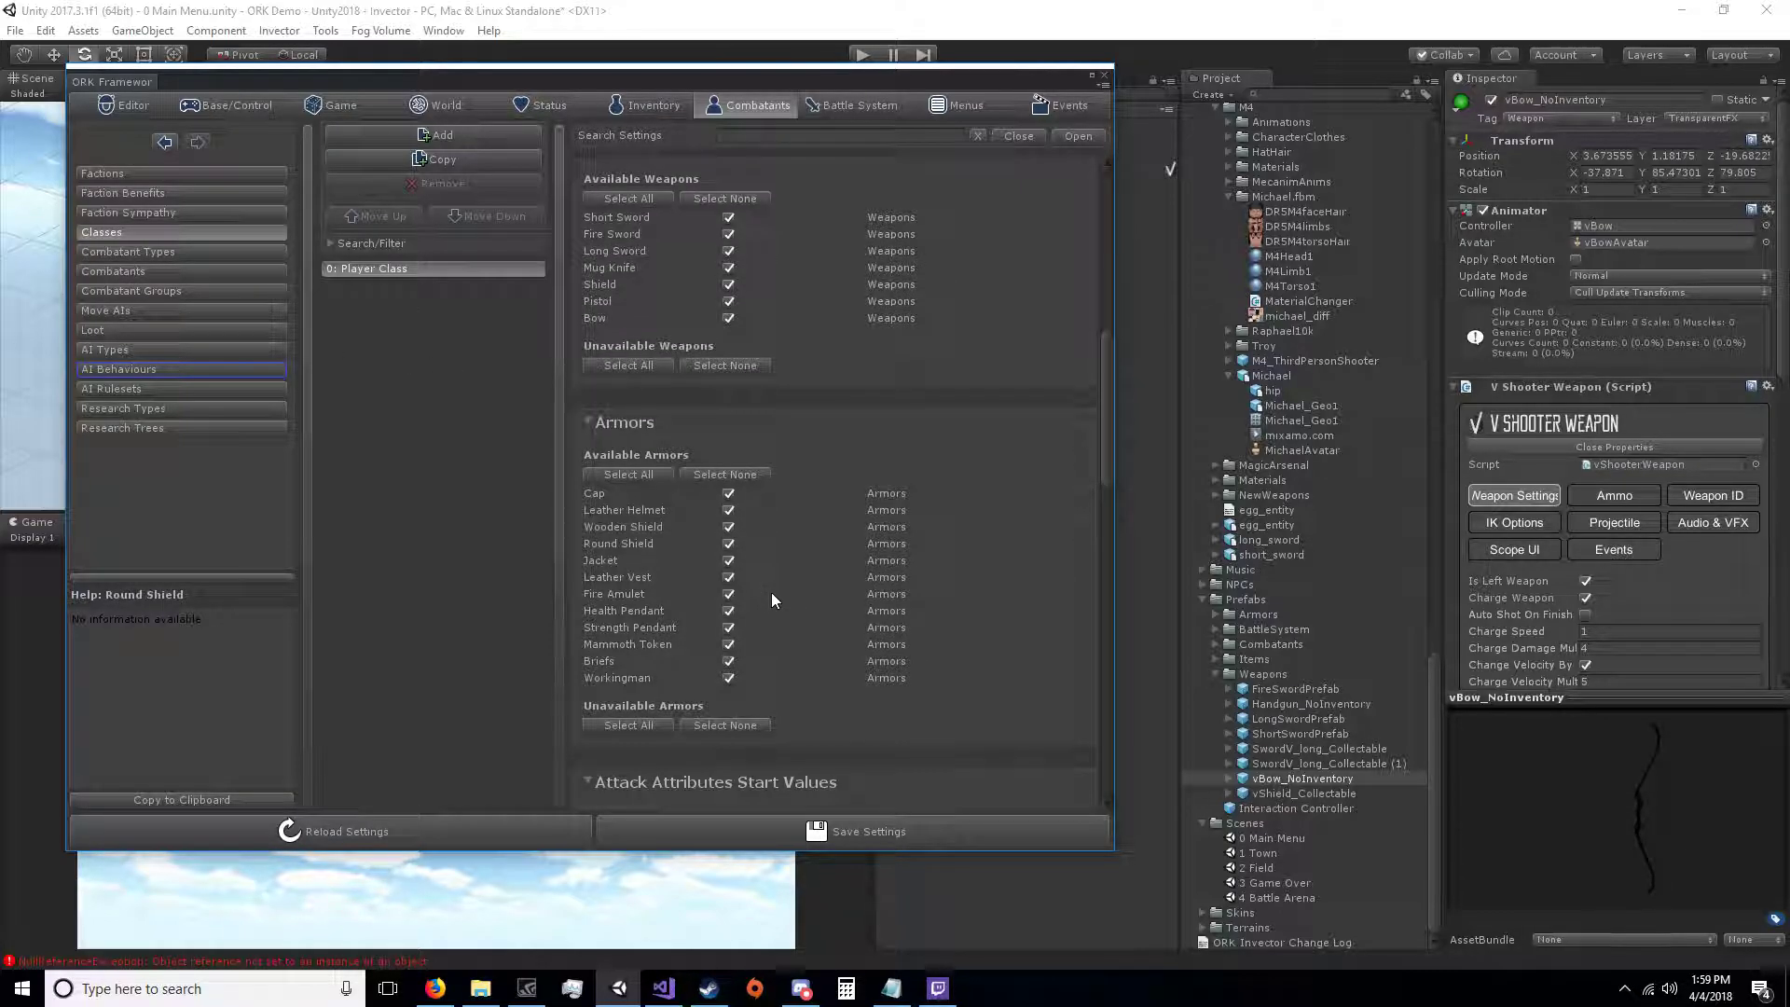
{"action": "scroll", "coordinate": [704, 513], "scroll_direction": "up", "scroll_amount": 3}
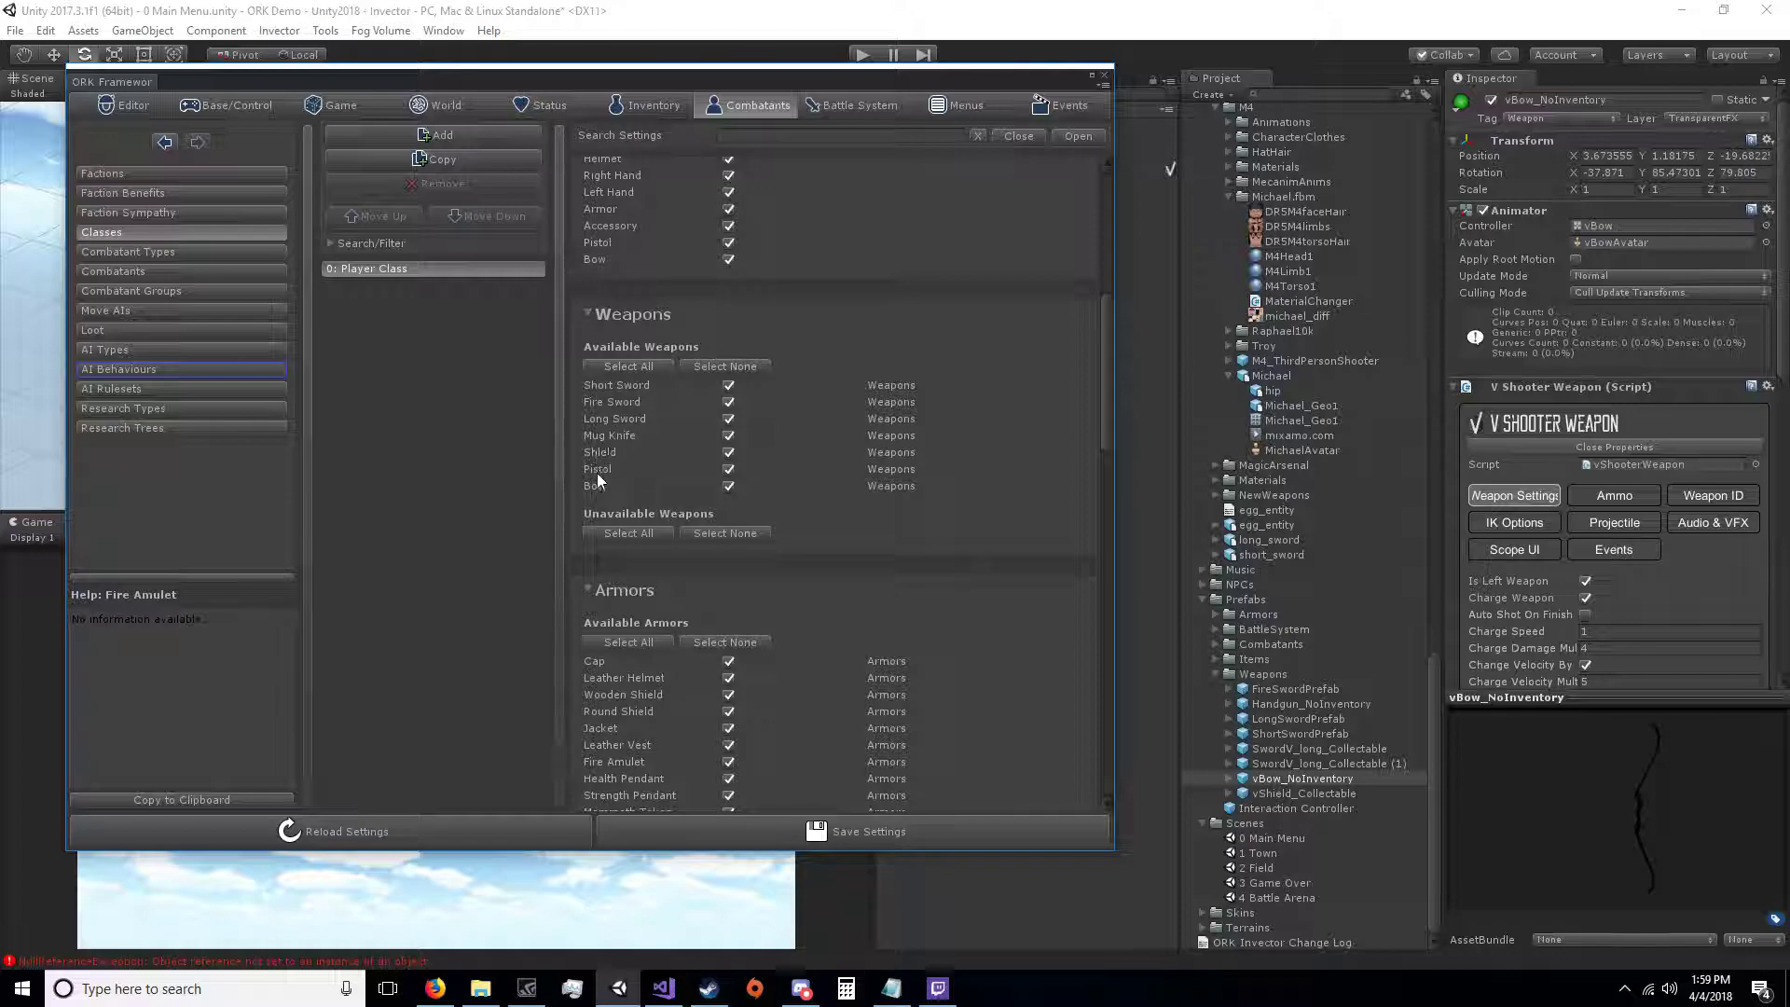
{"action": "left_click", "coordinate": [728, 470]}
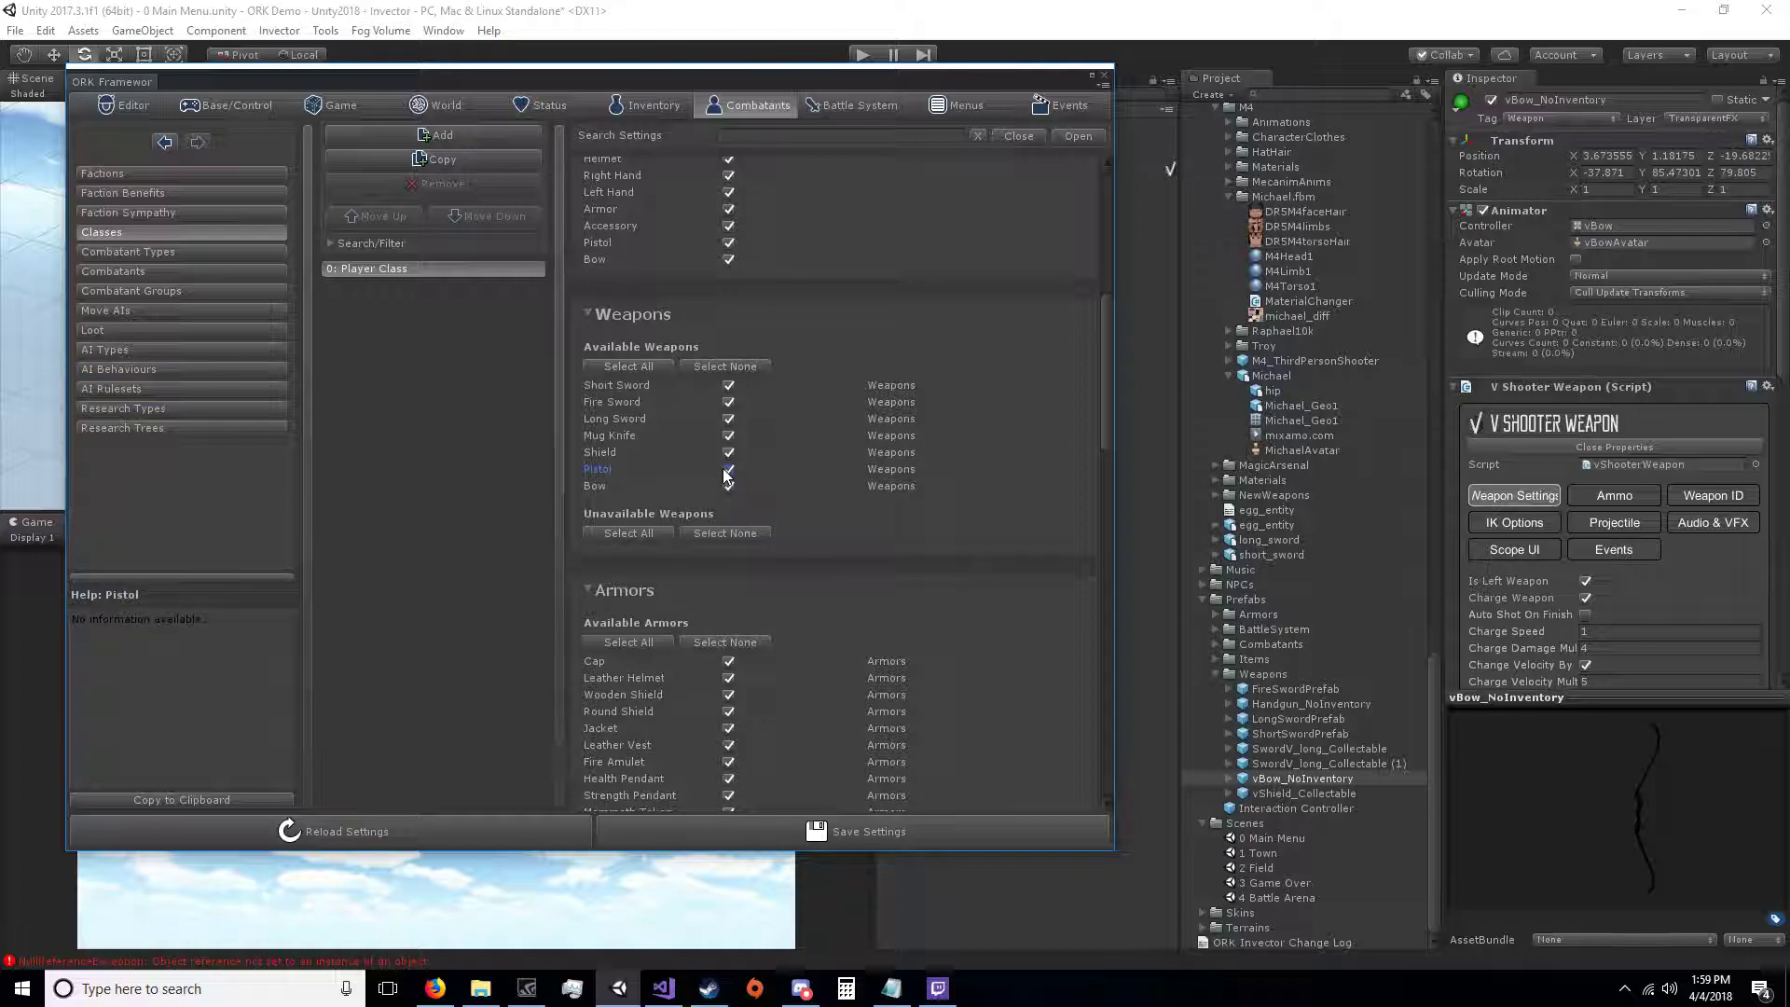
{"action": "left_click", "coordinate": [730, 486]}
Step: Open Equipment Set 0 in the start equipment of the Brown Pants combatant
{"action": "left_click", "coordinate": [188, 270]}
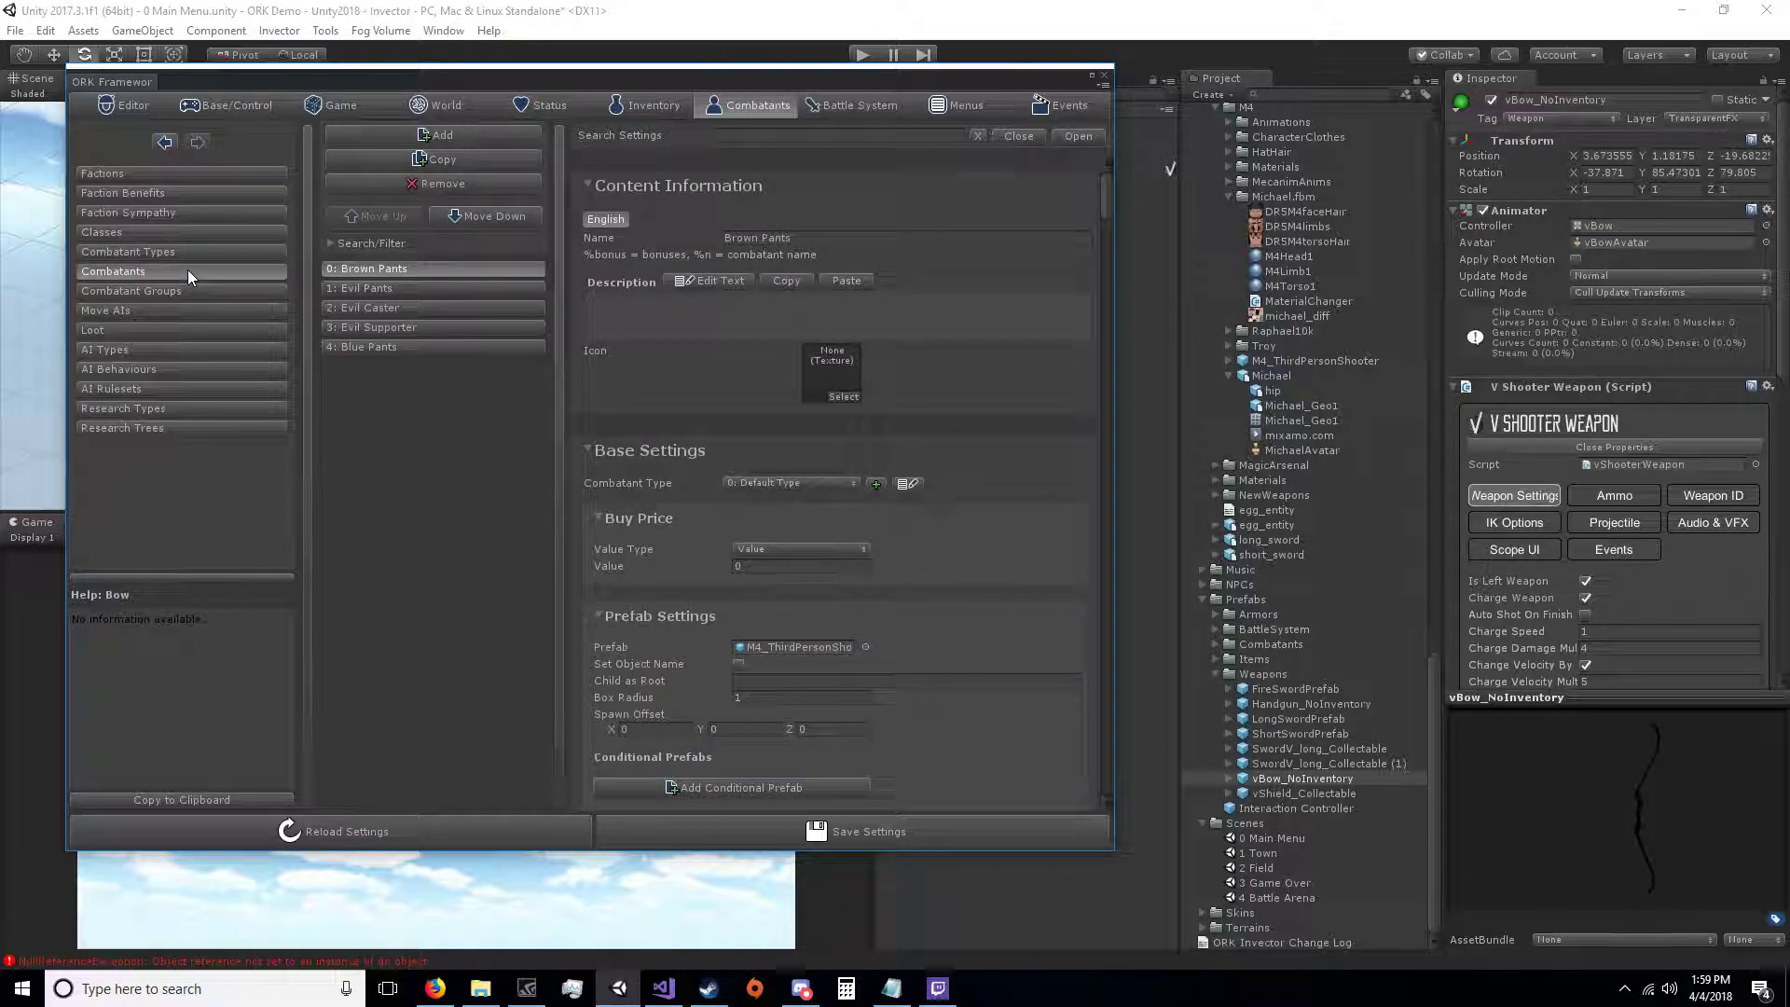
{"action": "left_click", "coordinate": [1018, 136]}
{"action": "left_click", "coordinate": [586, 435]}
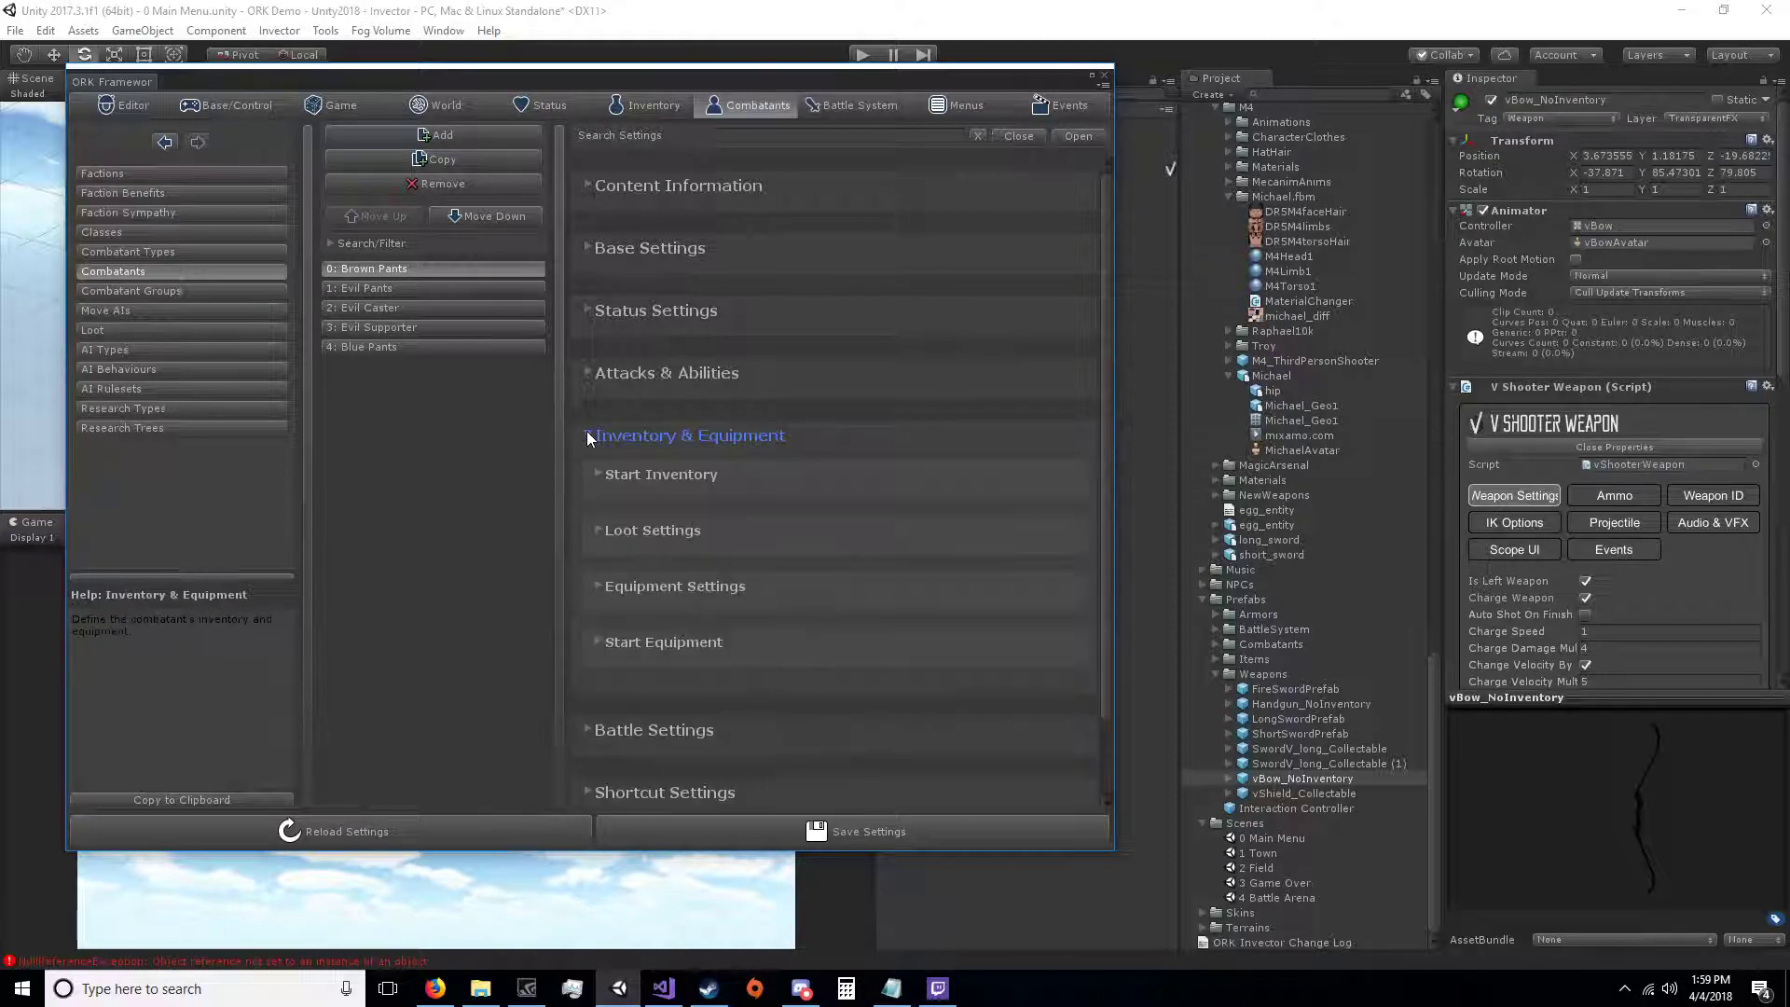
{"action": "left_click", "coordinate": [599, 642]}
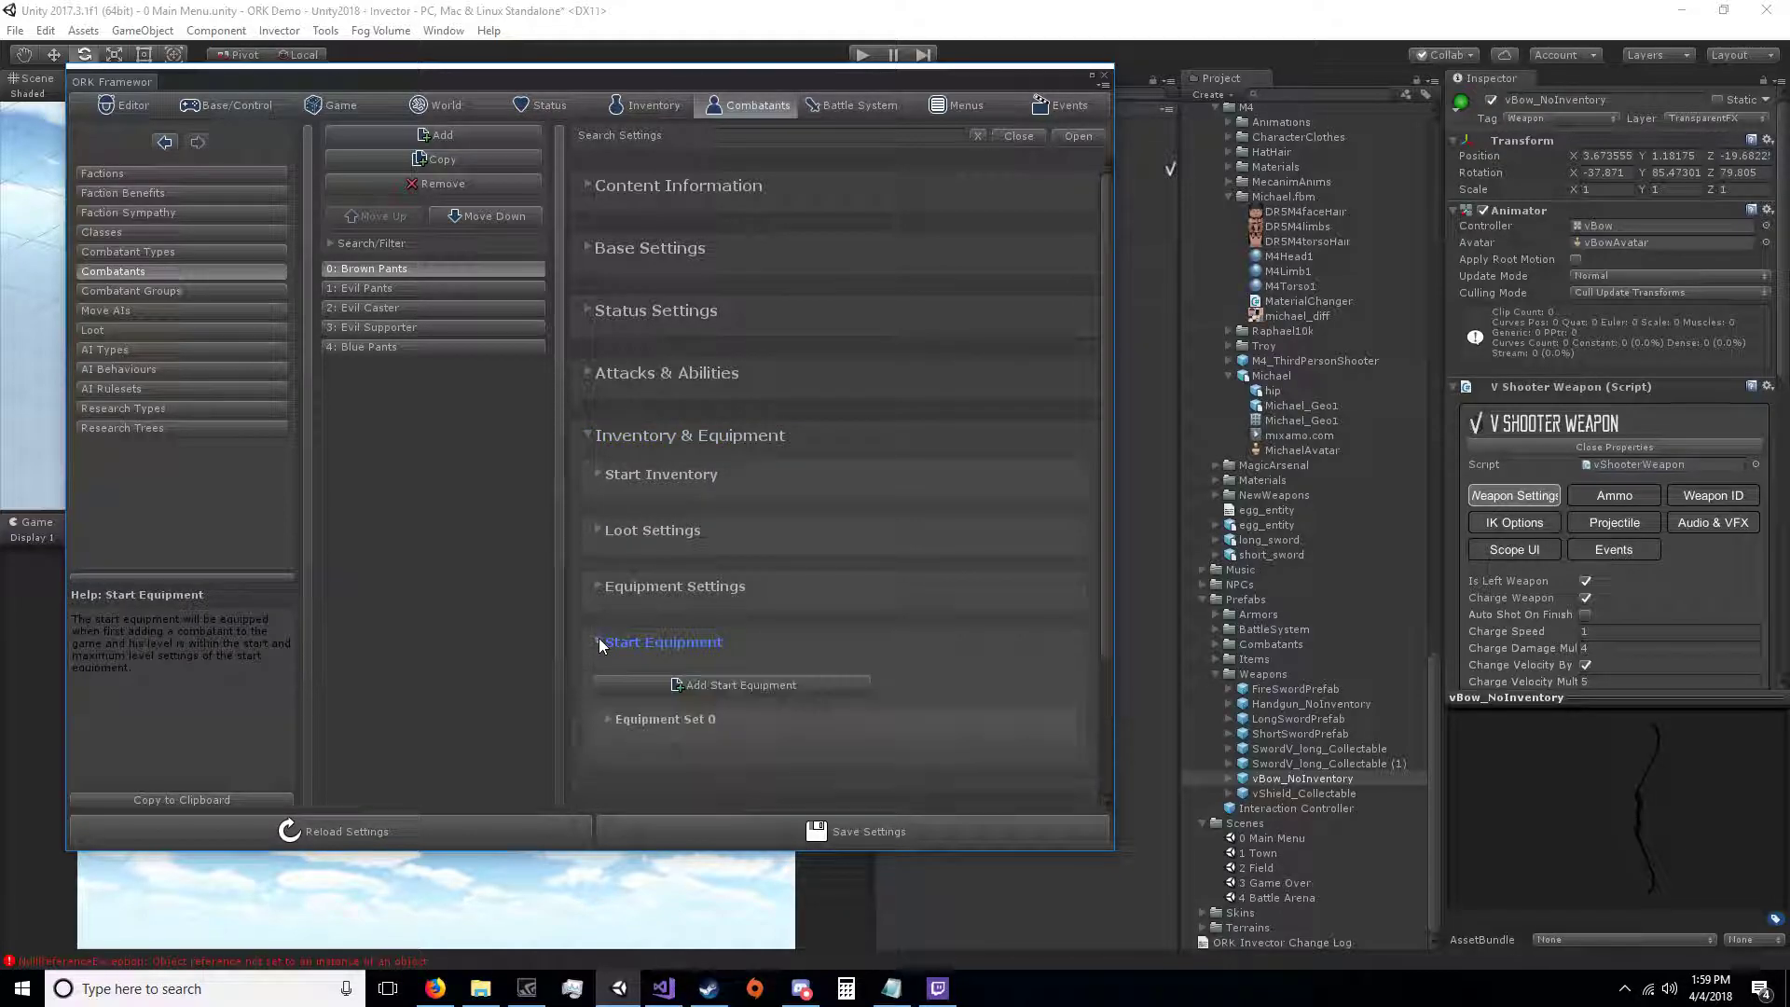
{"action": "scroll", "coordinate": [600, 636], "scroll_direction": "down", "scroll_amount": 3}
{"action": "left_click", "coordinate": [605, 551]}
{"action": "scroll", "coordinate": [604, 546], "scroll_direction": "down", "scroll_amount": 3}
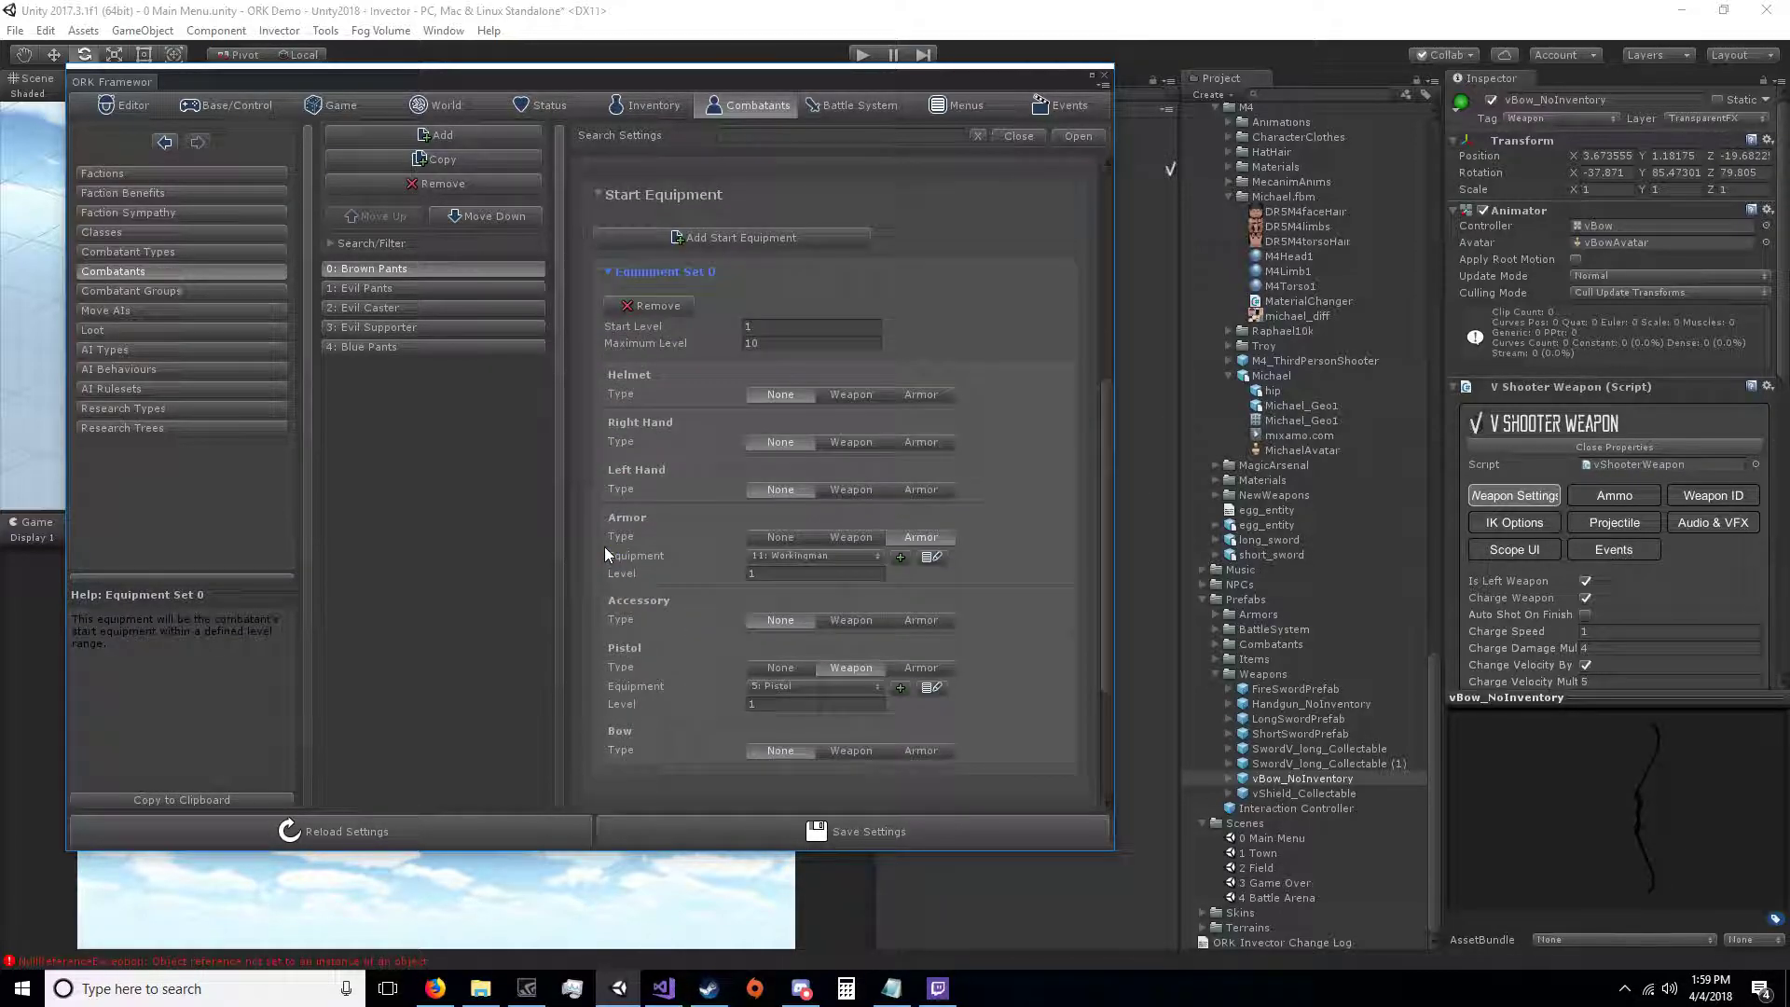
{"action": "scroll", "coordinate": [625, 527], "scroll_direction": "down", "scroll_amount": 5}
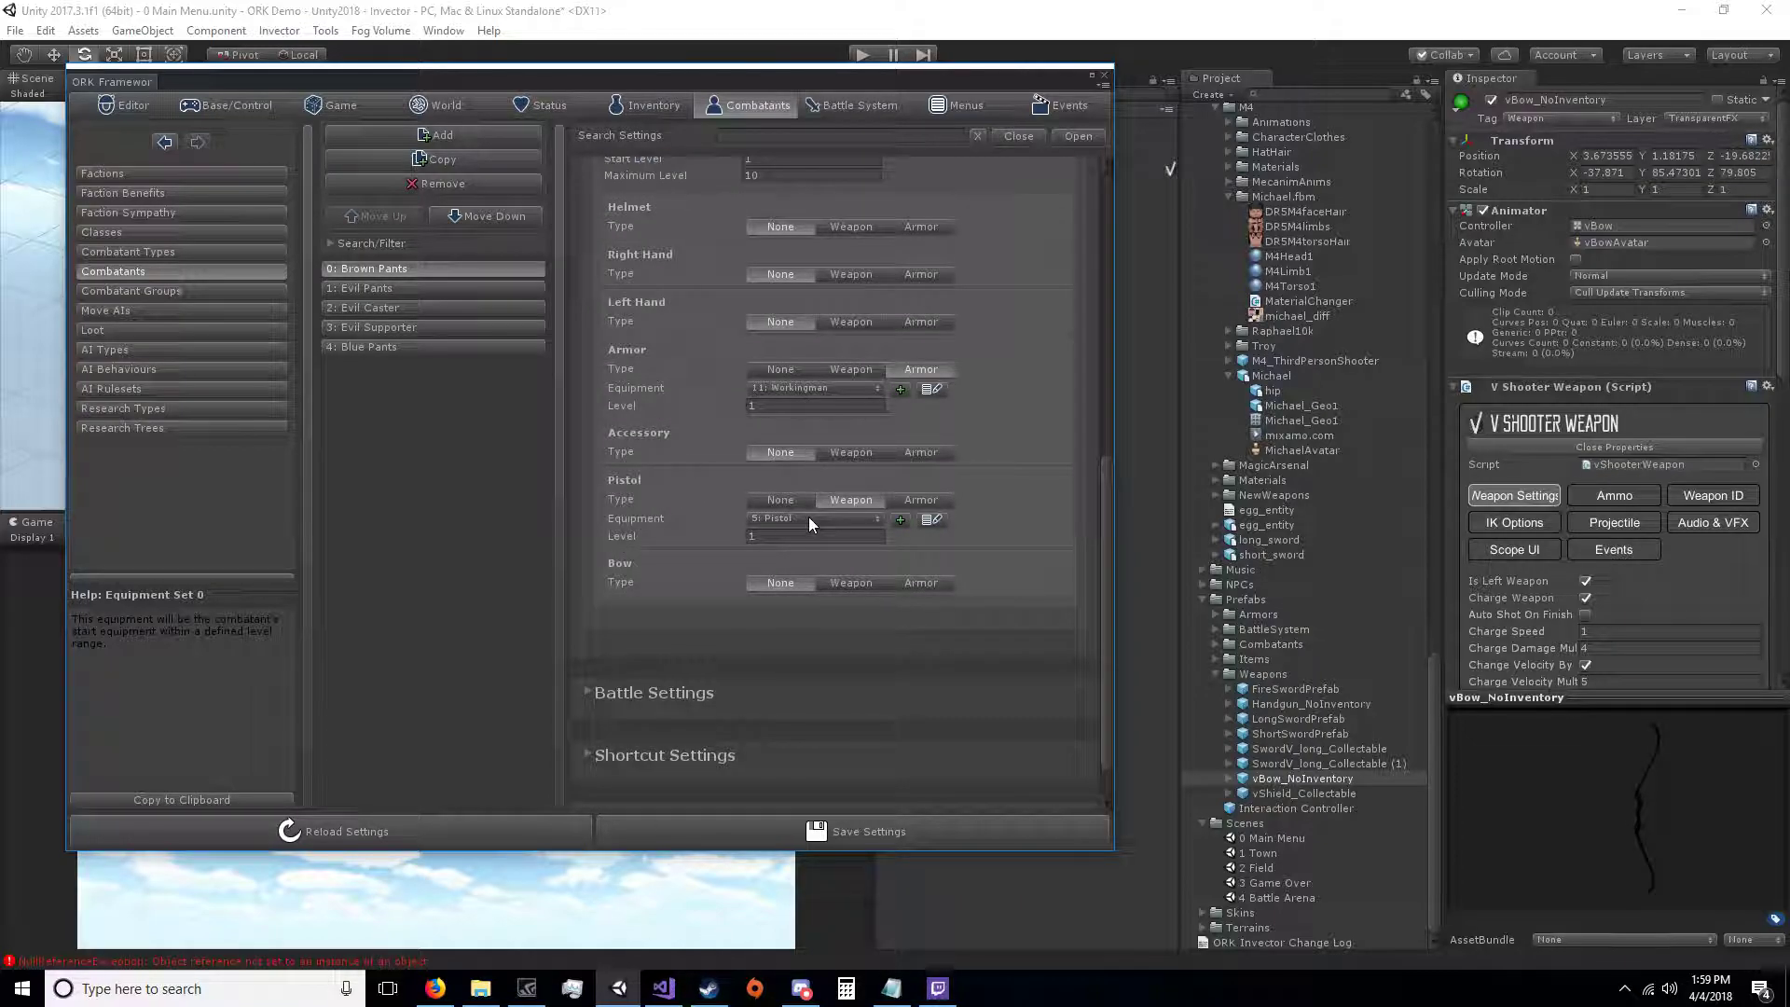
Step: Set the start equipment to no Pistol, Shield in the Left Hand and Short Sword in the Right Hand, then save and close the editor
{"action": "left_click", "coordinate": [783, 499]}
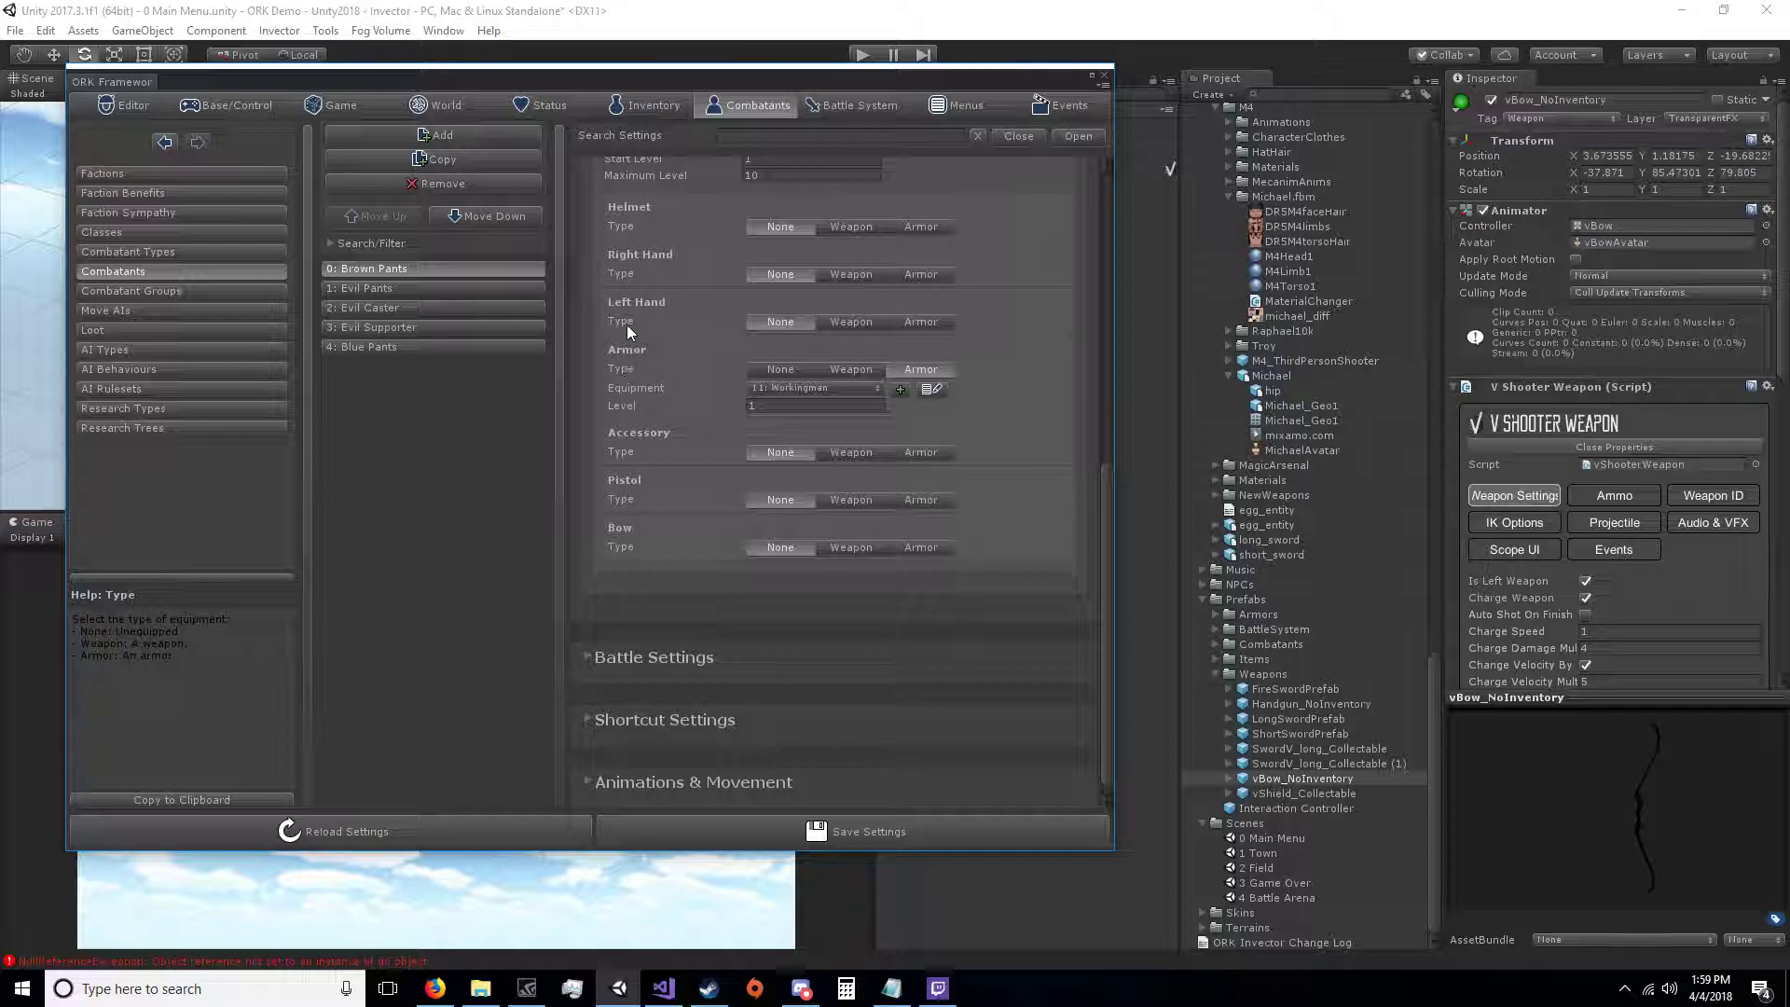
{"action": "left_click", "coordinate": [865, 323]}
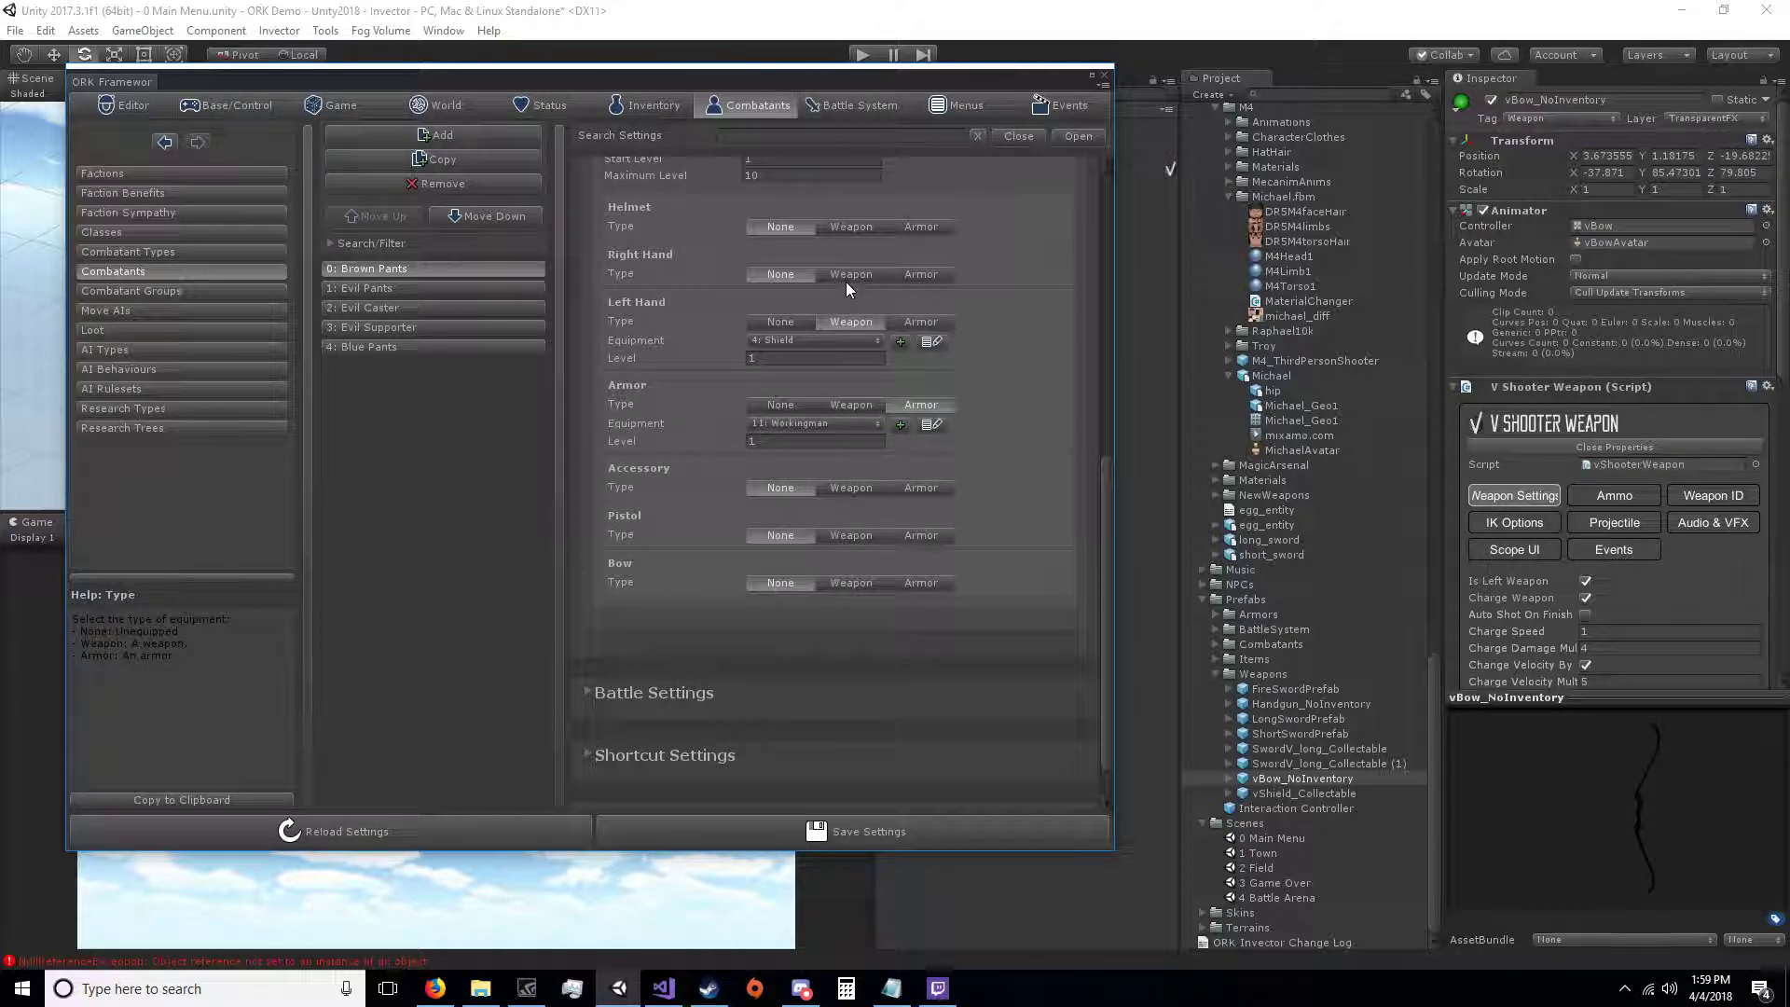
{"action": "left_click", "coordinate": [846, 280]}
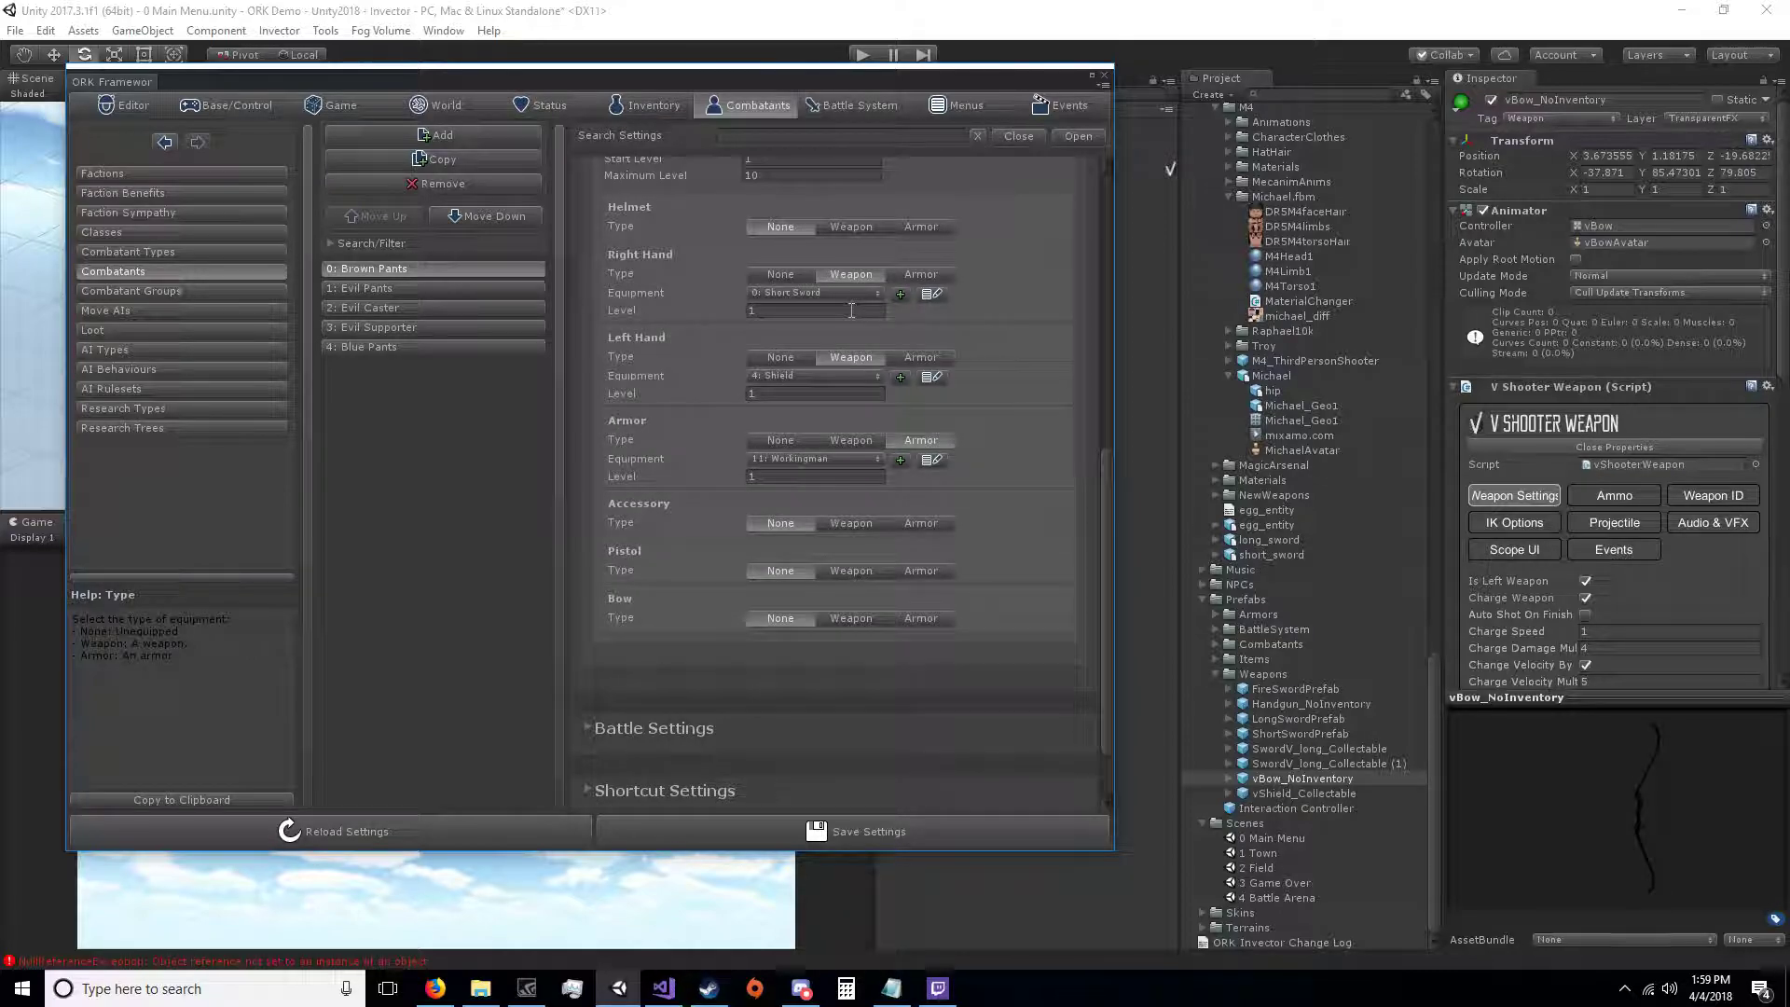
{"action": "left_click", "coordinate": [853, 831]}
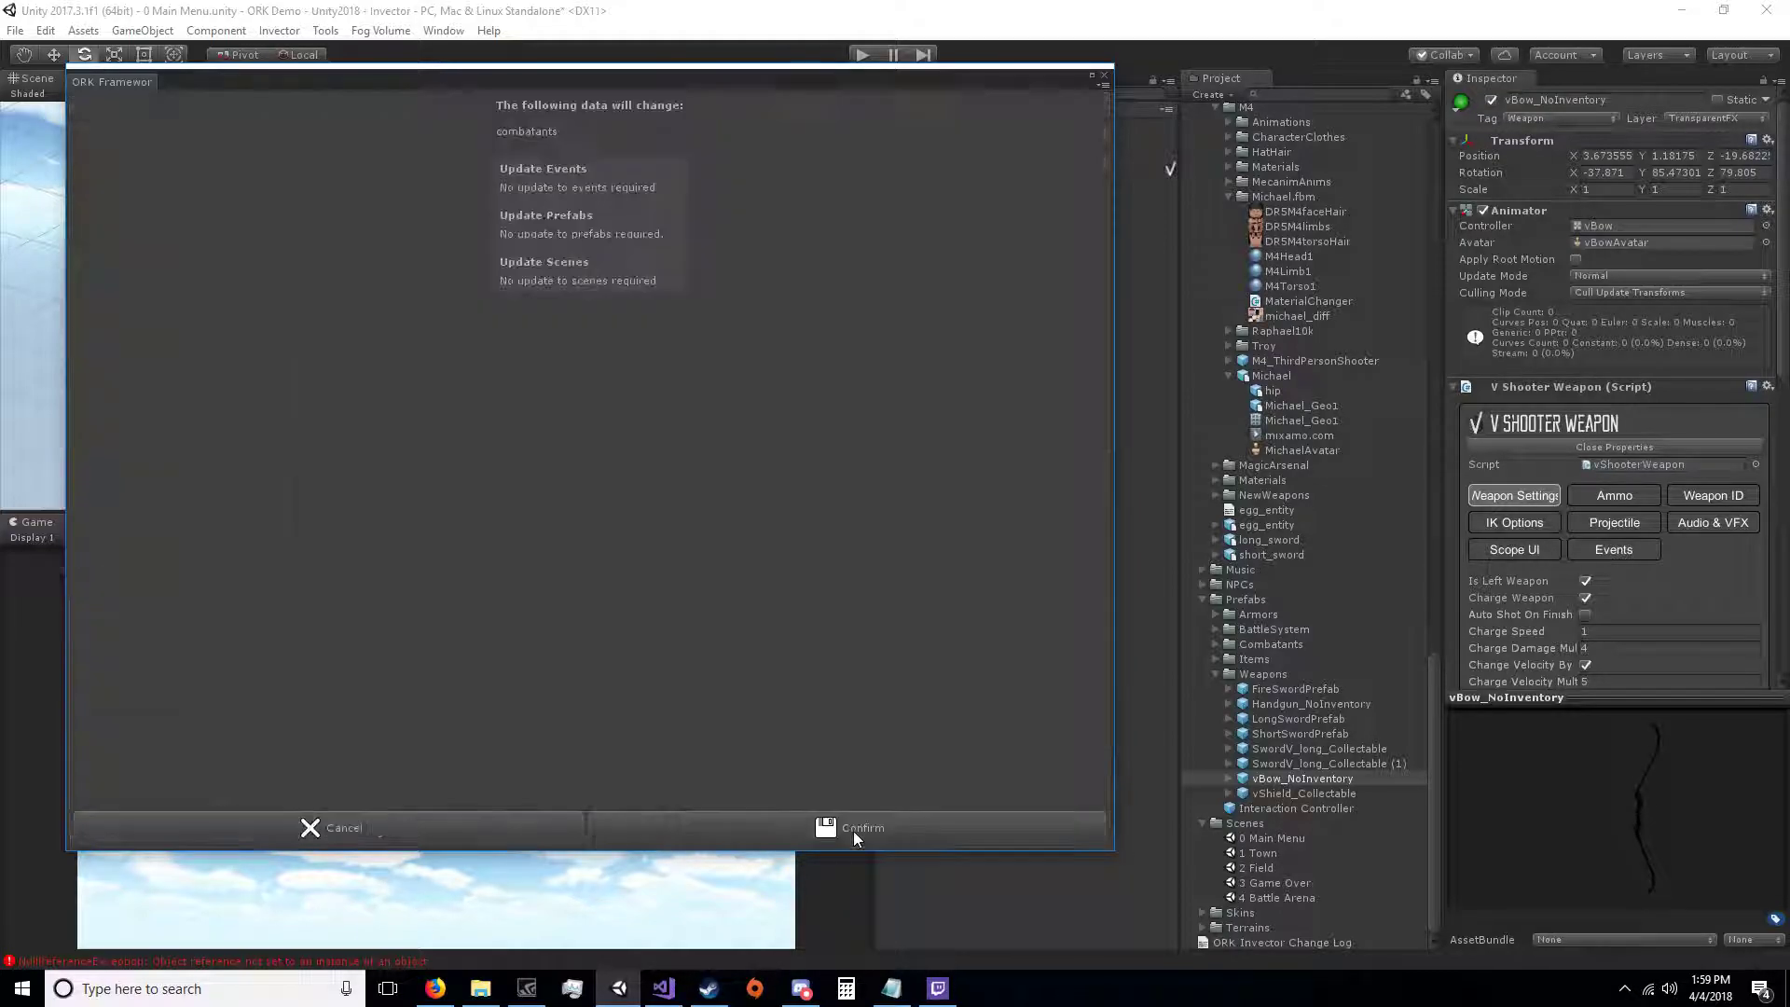
{"action": "left_click", "coordinate": [853, 828]}
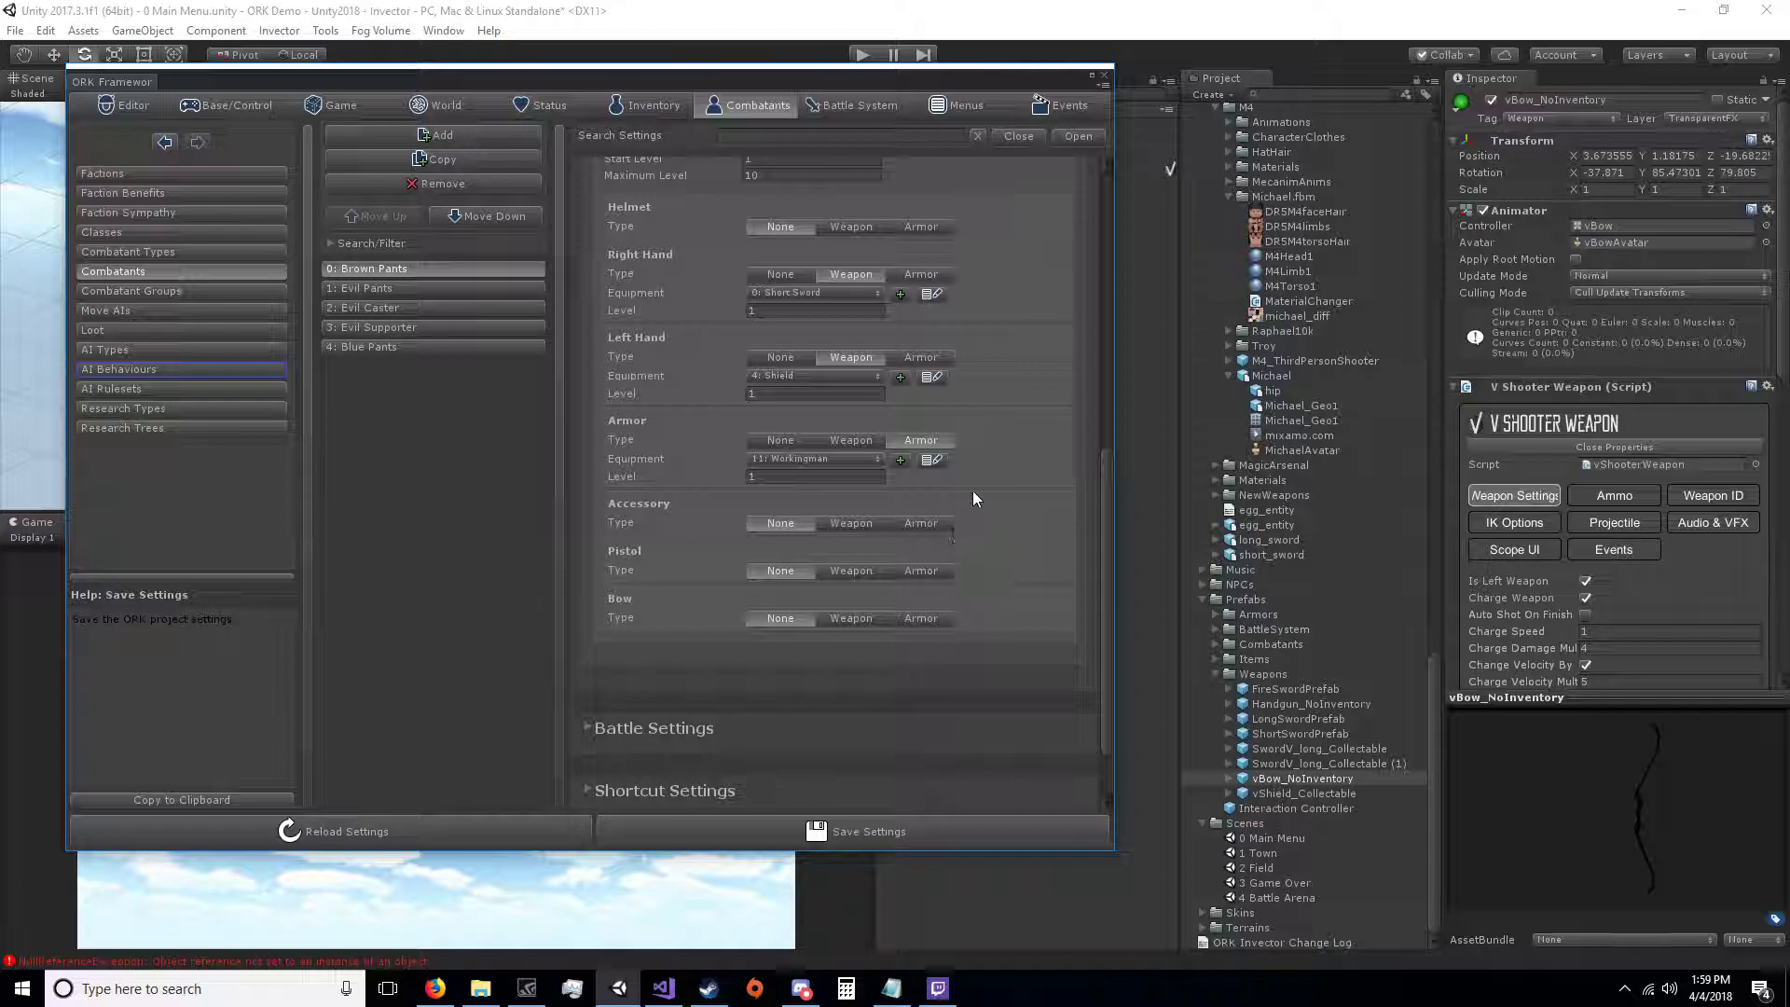
{"action": "left_click", "coordinate": [1104, 74]}
Step: Expand the M4_ThirdPersonShooter bone hierarchy down through the left arm to the contents of lHand
{"action": "left_click", "coordinate": [896, 168]}
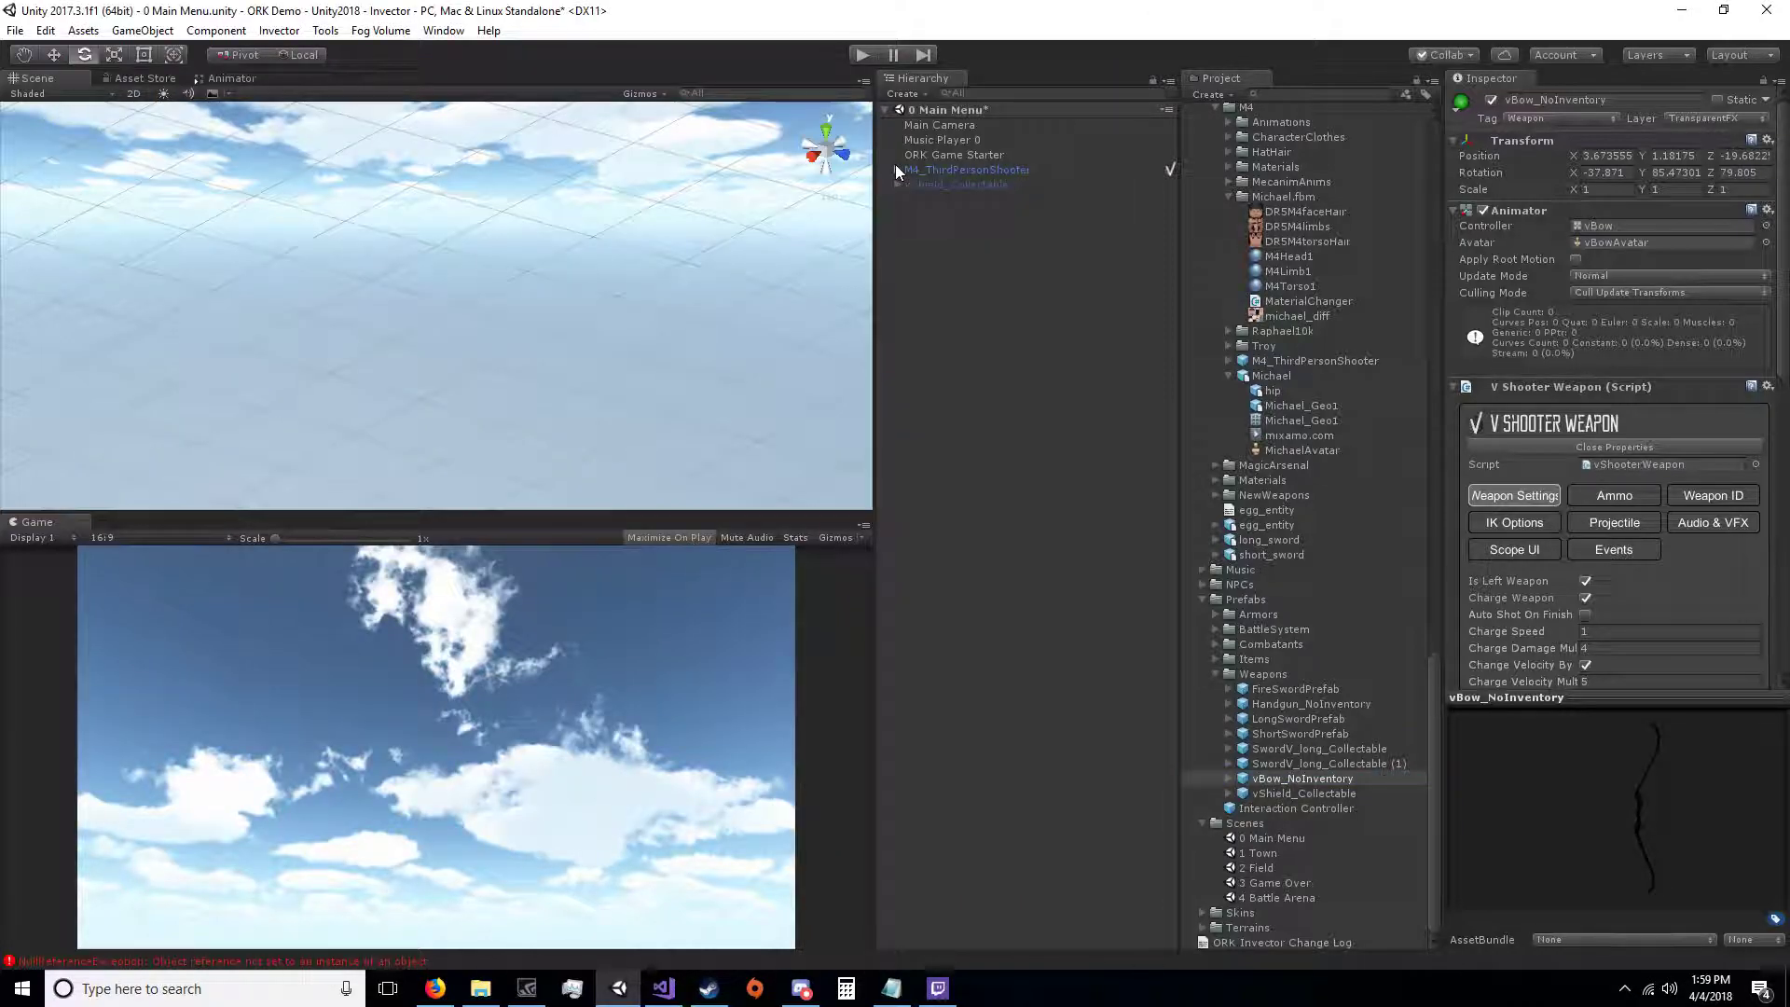
{"action": "left_click", "coordinate": [910, 184]}
{"action": "left_click", "coordinate": [923, 200]}
{"action": "left_click", "coordinate": [936, 215]}
{"action": "left_click", "coordinate": [948, 229]}
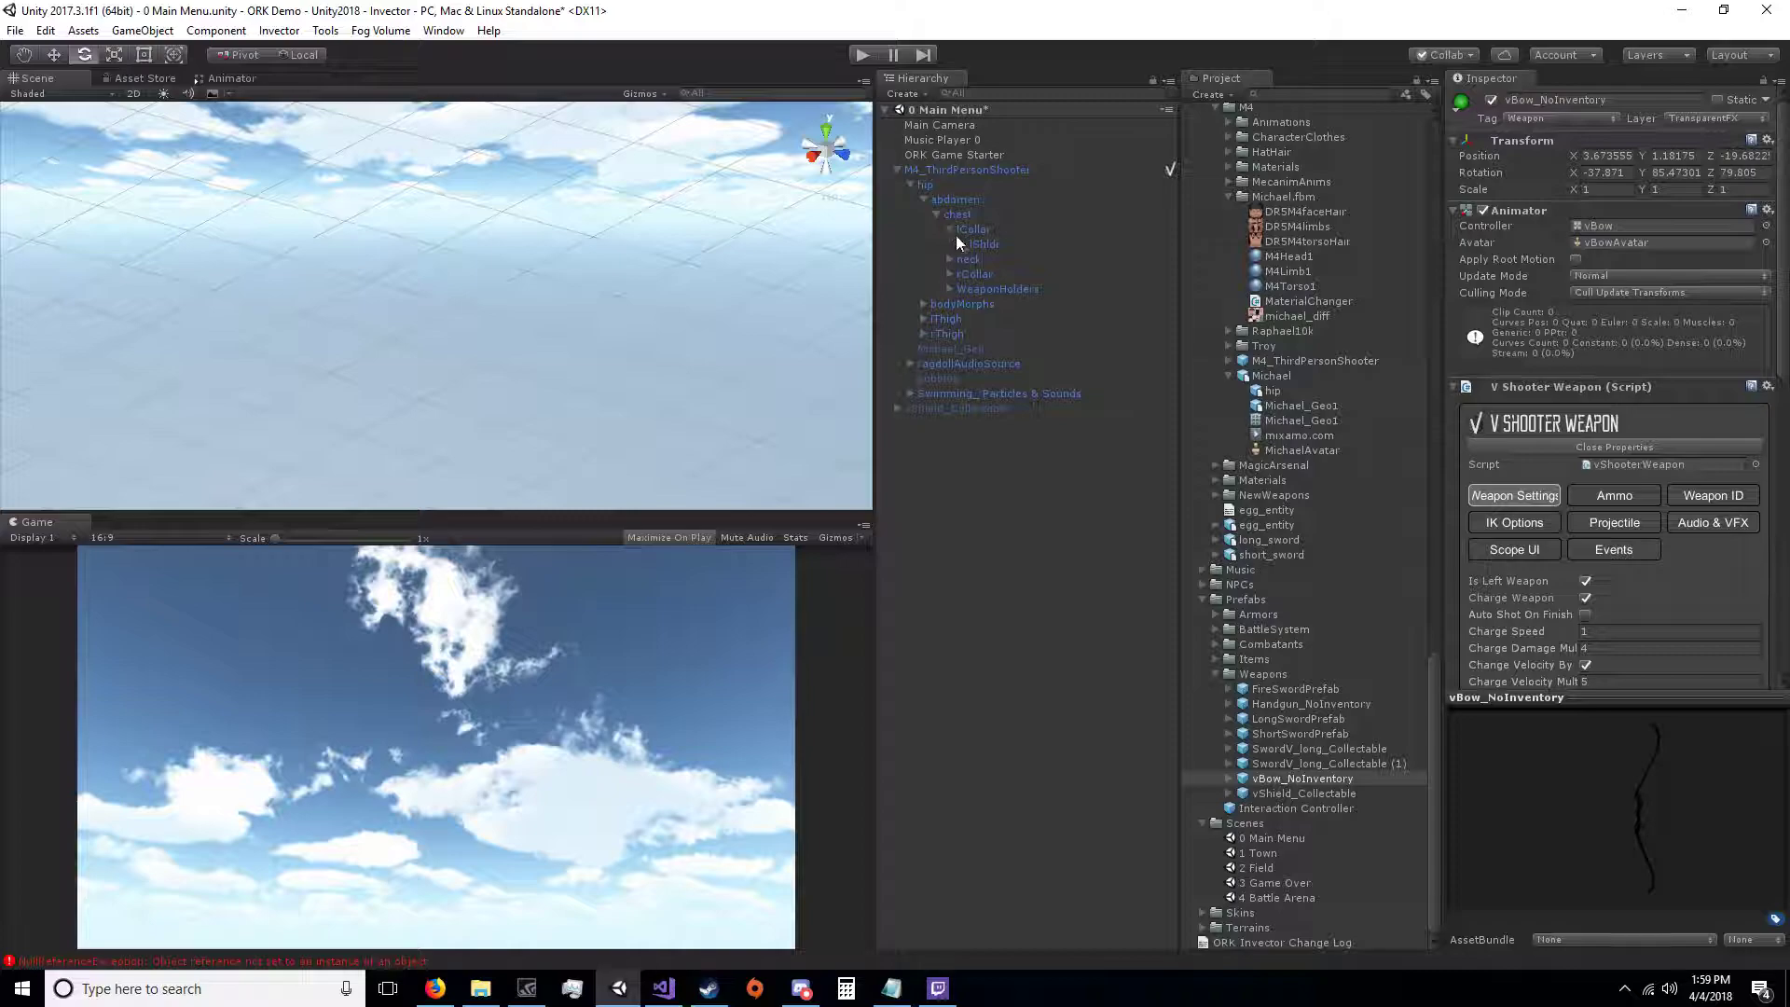
{"action": "left_click", "coordinate": [974, 264]}
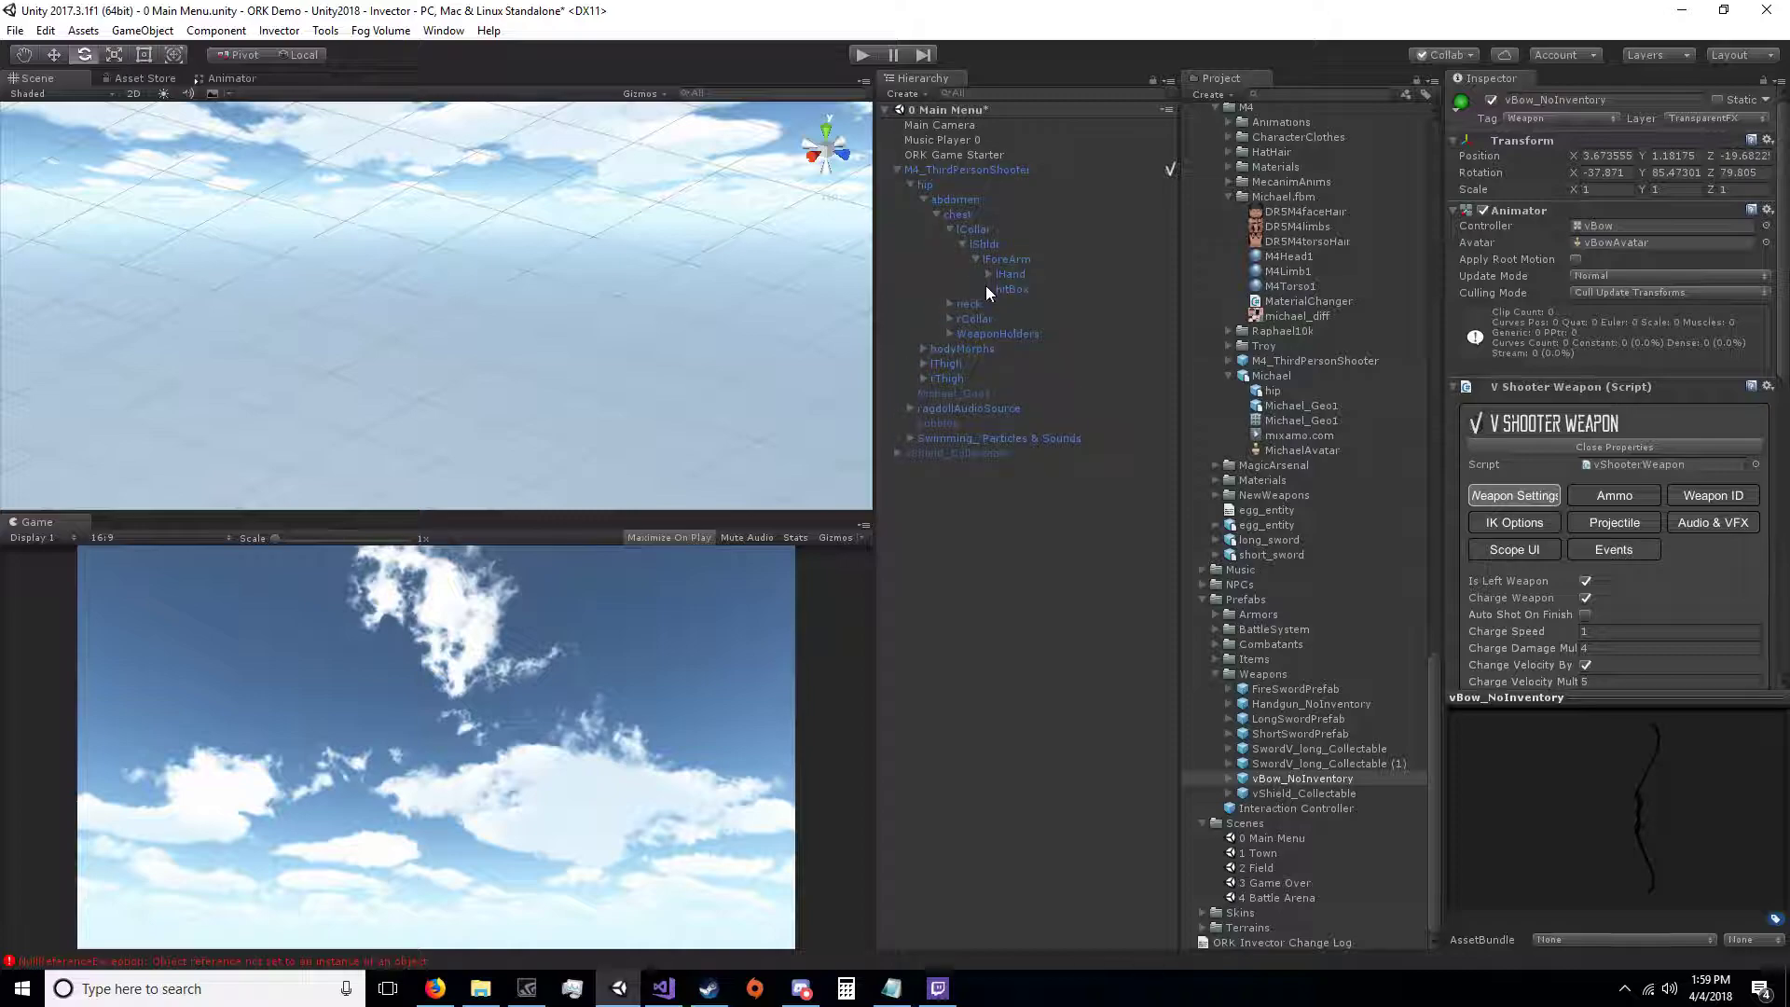
{"action": "left_click", "coordinate": [987, 272]}
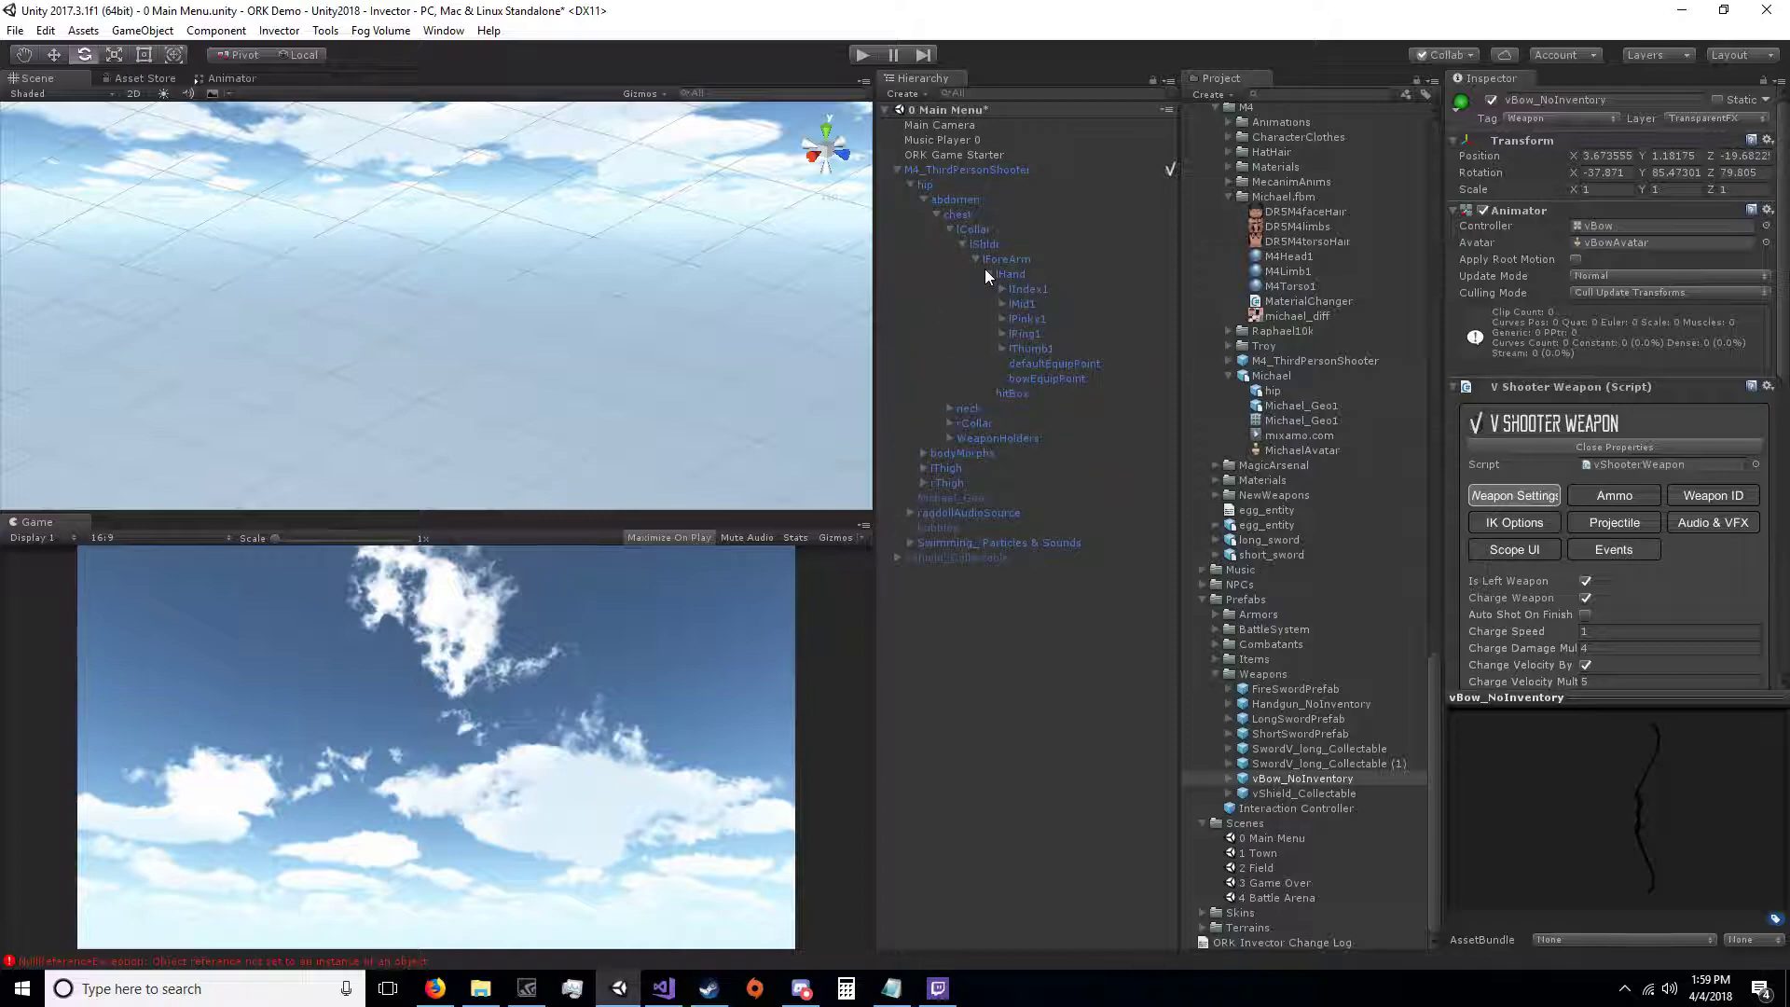
Step: Expand the M4_ThirdPersonShooter bone hierarchy from rCollar down through the right arm to the contents of rHand
{"action": "left_click", "coordinate": [949, 423]}
{"action": "left_click", "coordinate": [961, 439]}
{"action": "left_click", "coordinate": [974, 453]}
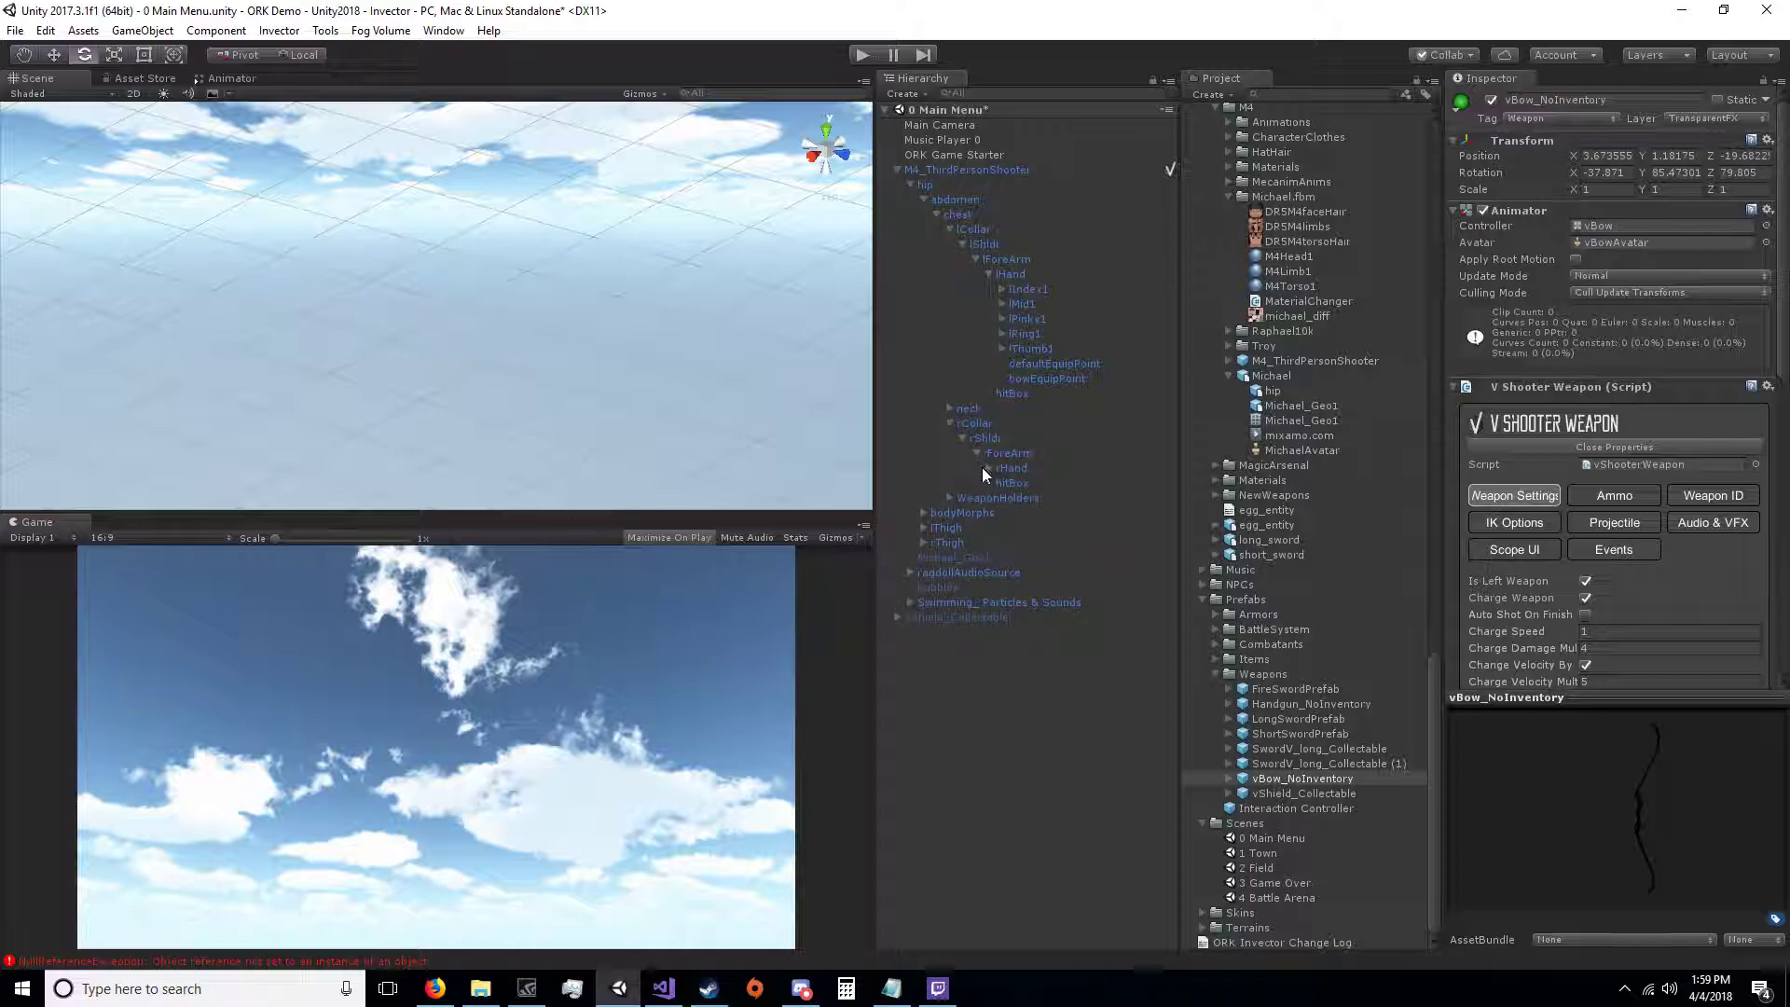
{"action": "left_click", "coordinate": [989, 468]}
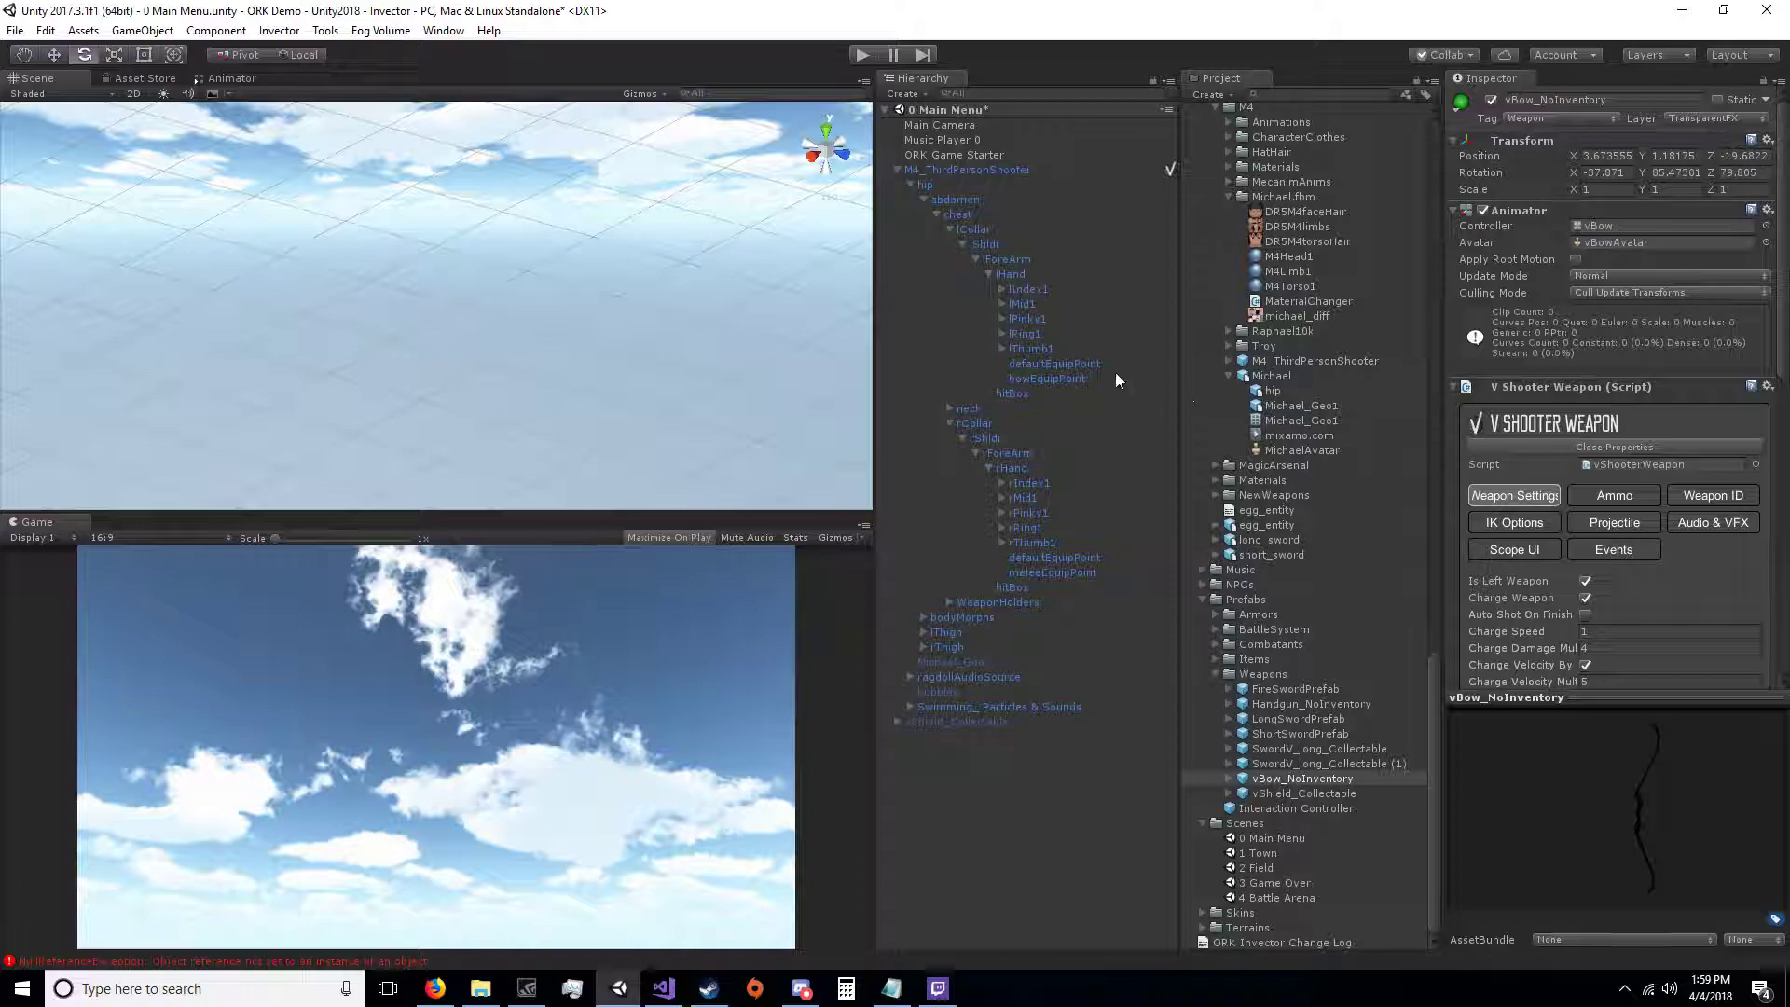
Step: Examine the Equipment Viewer settings of the defaultEquipPoint and bowEquipPoint under lHand, returning to defaultEquipPoint
{"action": "left_click", "coordinate": [1090, 363]}
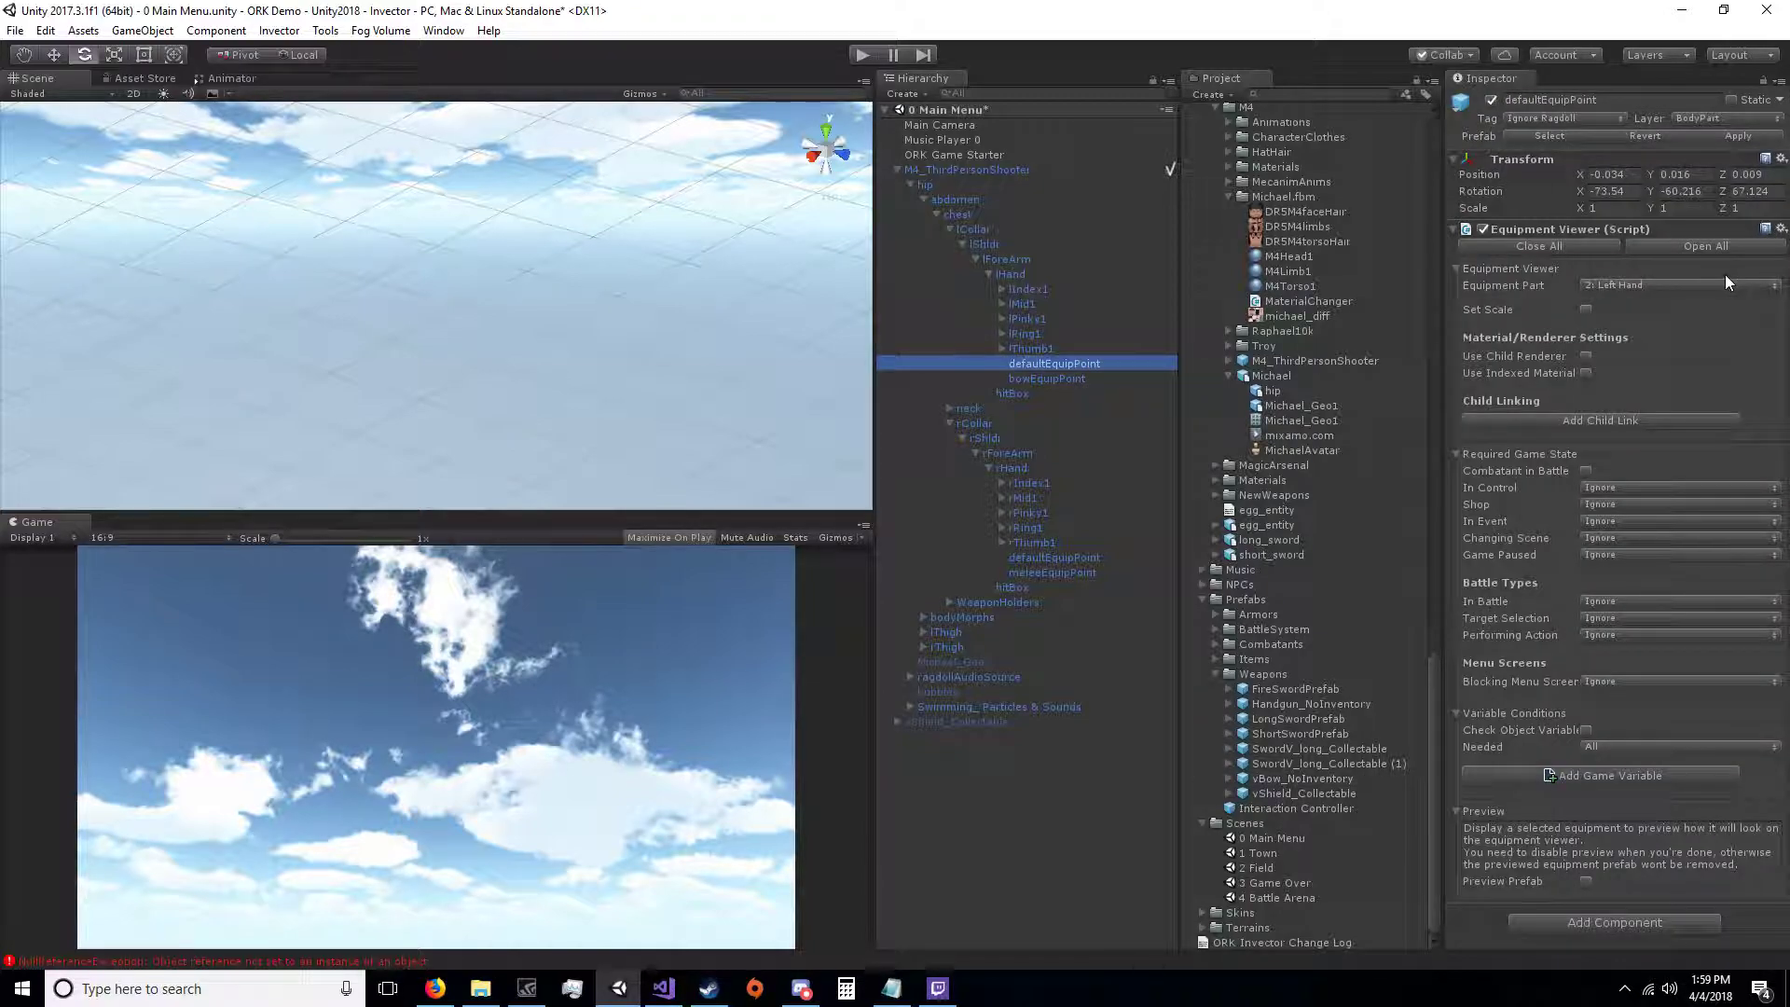
{"action": "left_click", "coordinate": [1068, 375]}
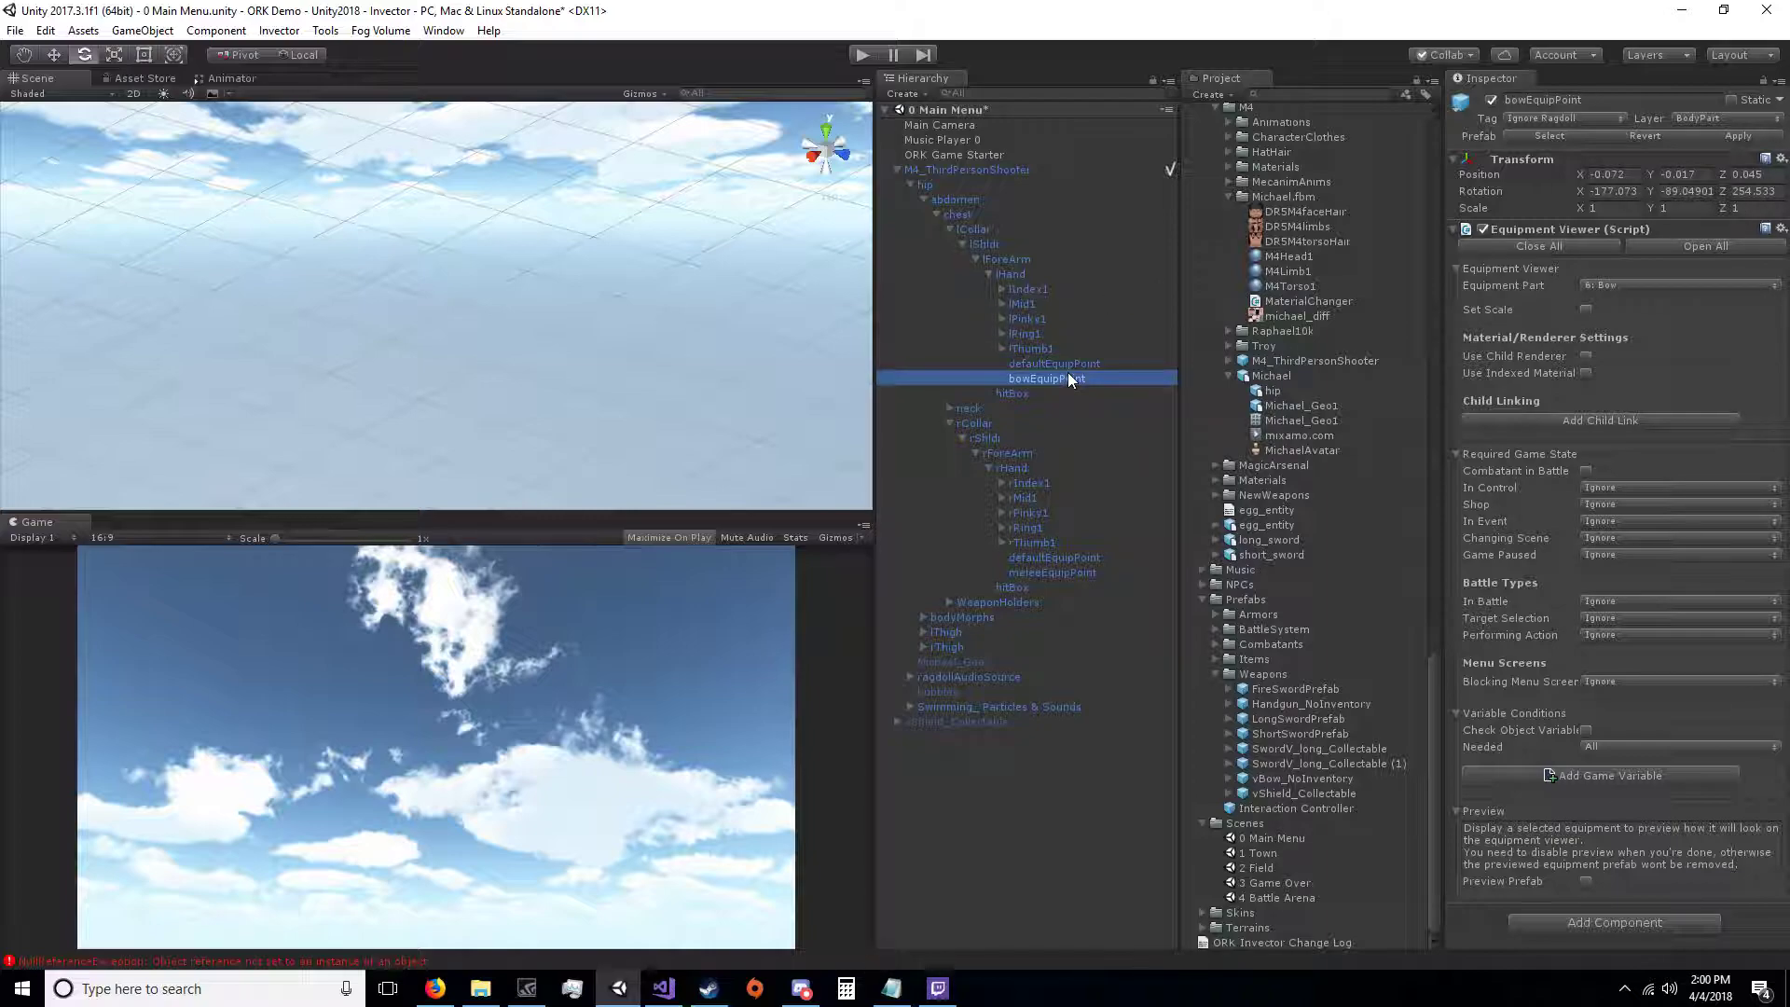
{"action": "left_click", "coordinate": [1068, 364]}
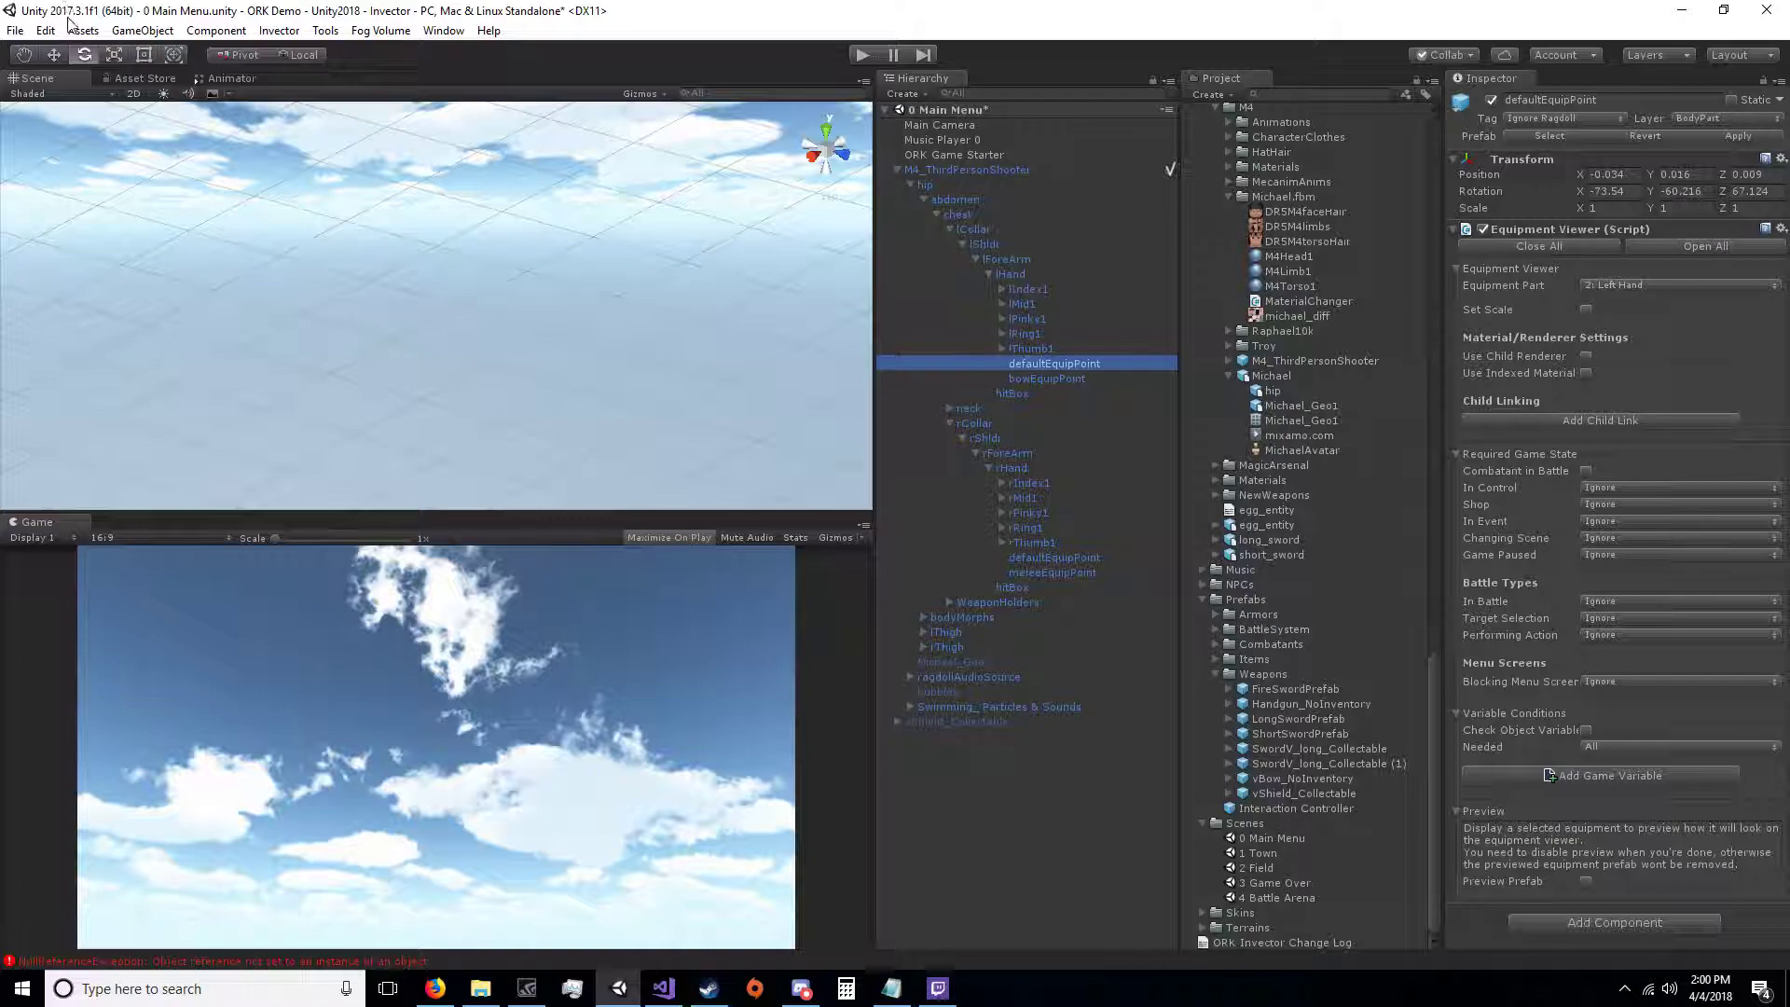
Step: Look up the Equipment Viewer component among the ORK Framework control components without adding it
{"action": "left_click", "coordinate": [216, 30]}
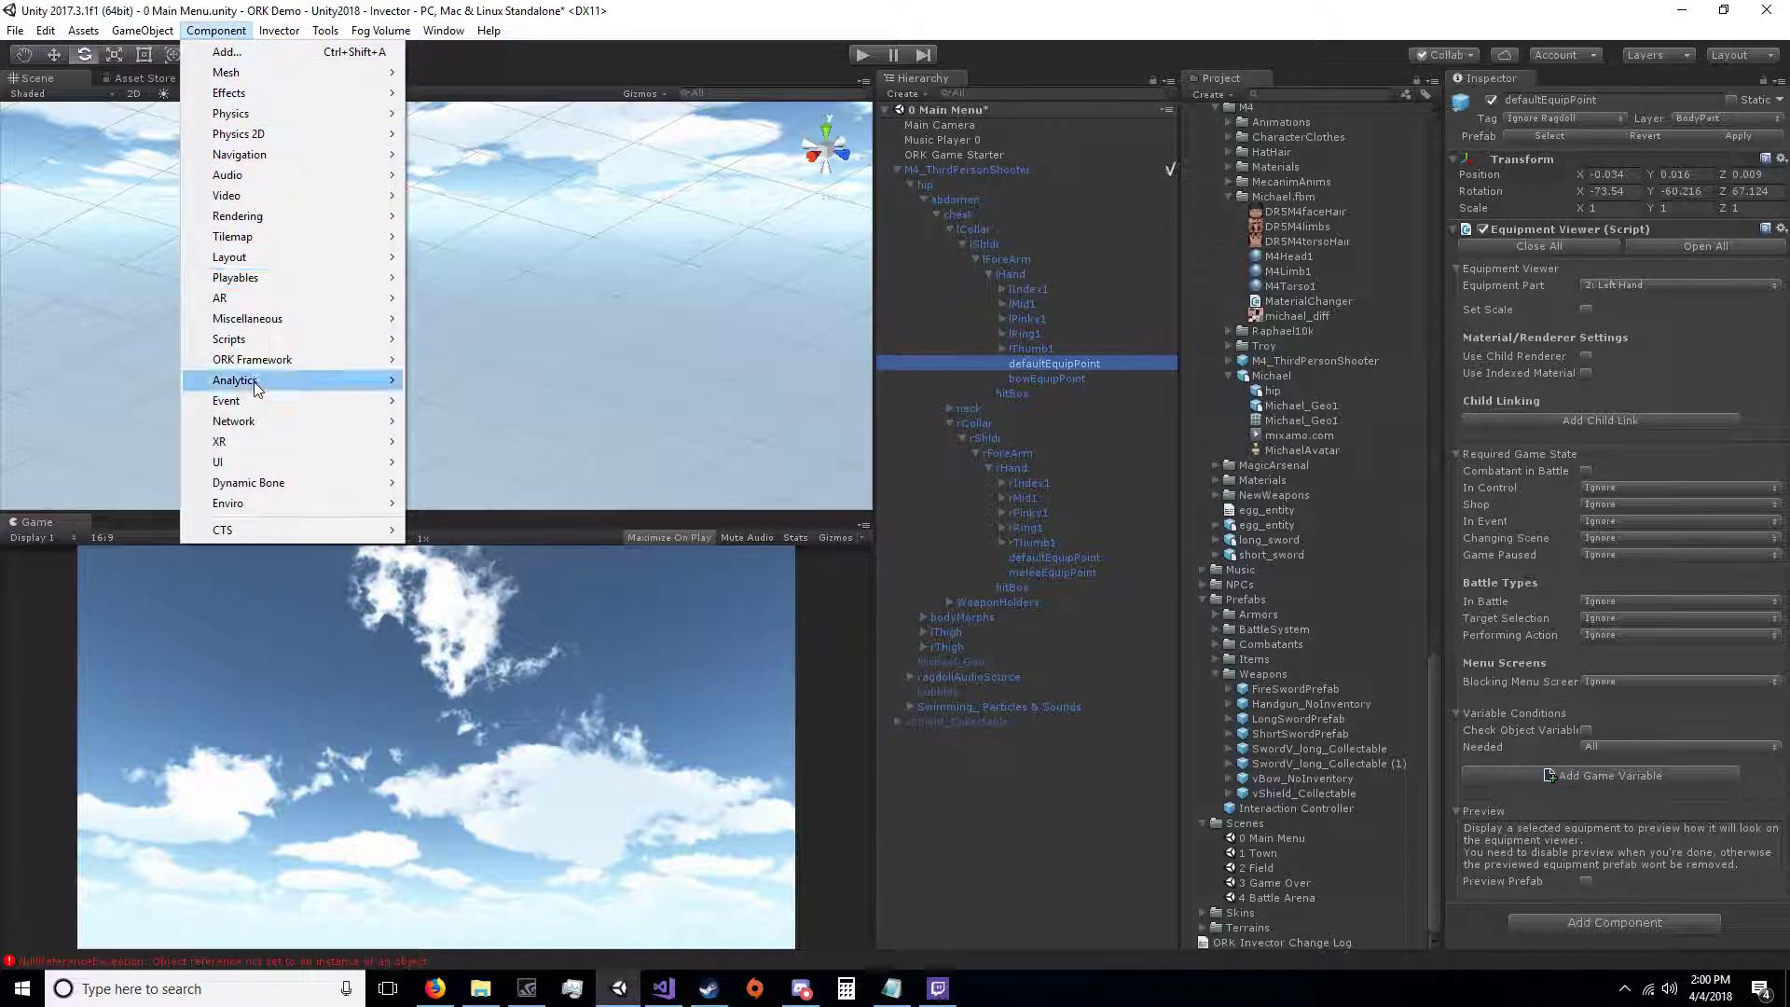
{"action": "mouse_move", "coordinate": [268, 362]}
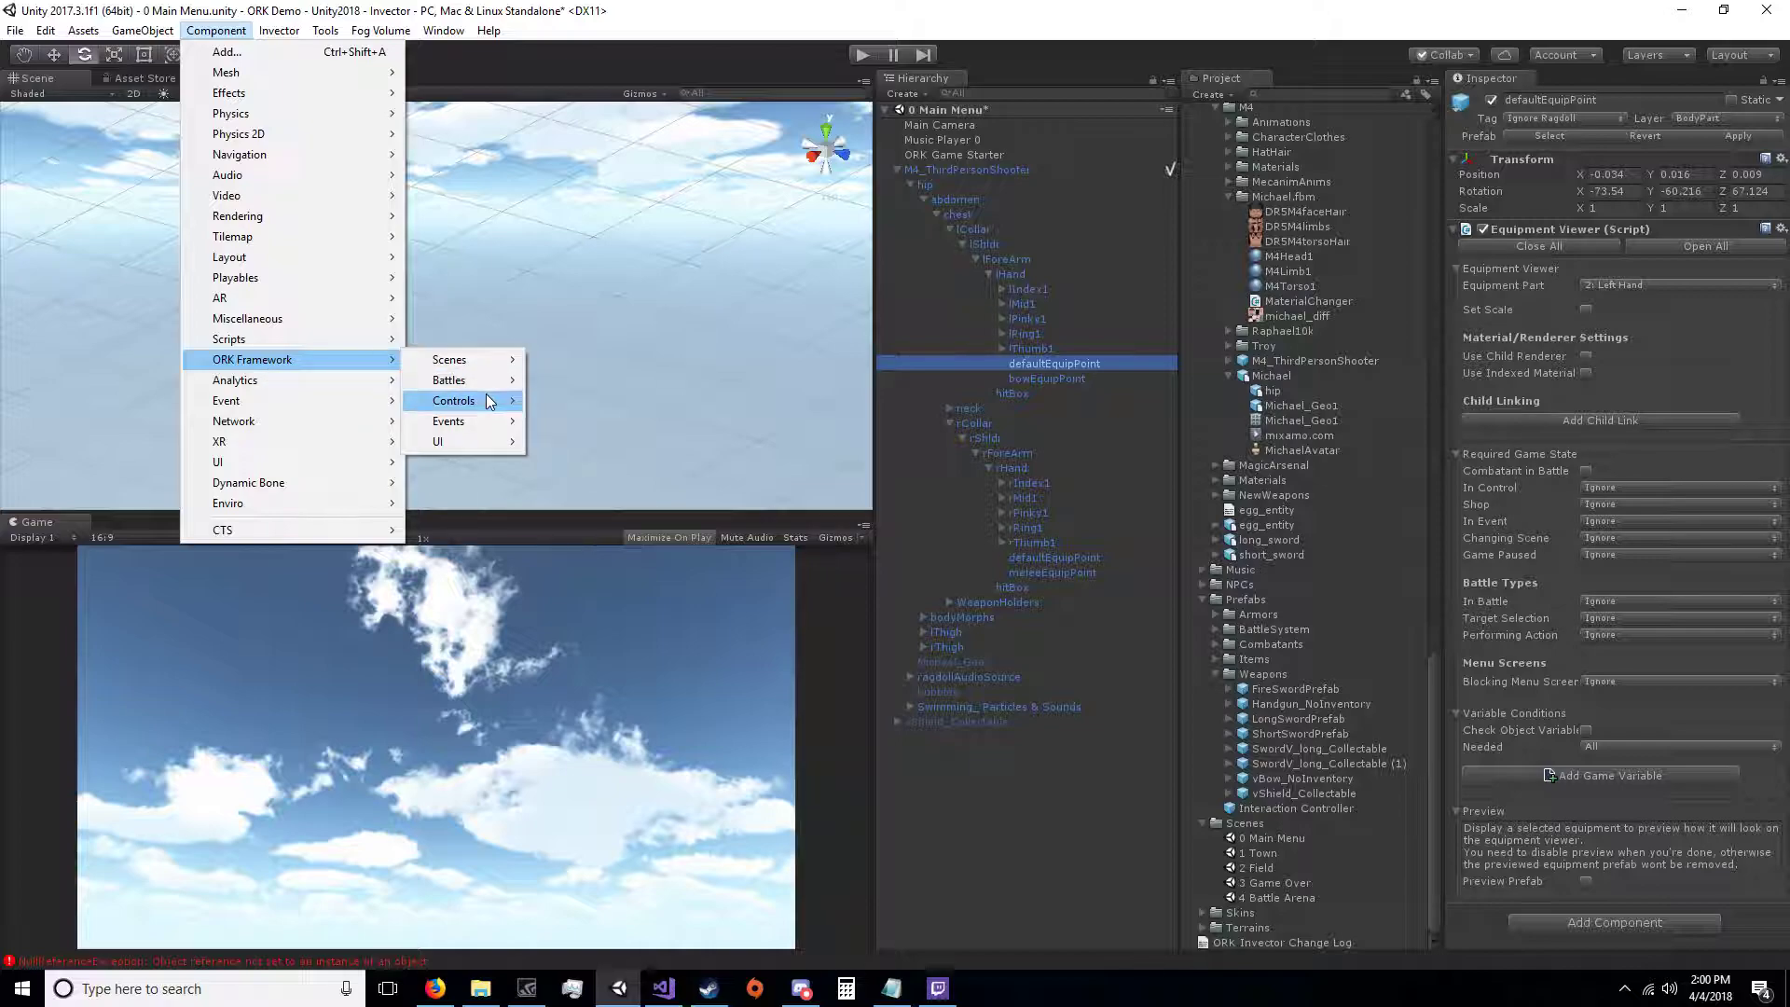
{"action": "mouse_move", "coordinate": [470, 401]}
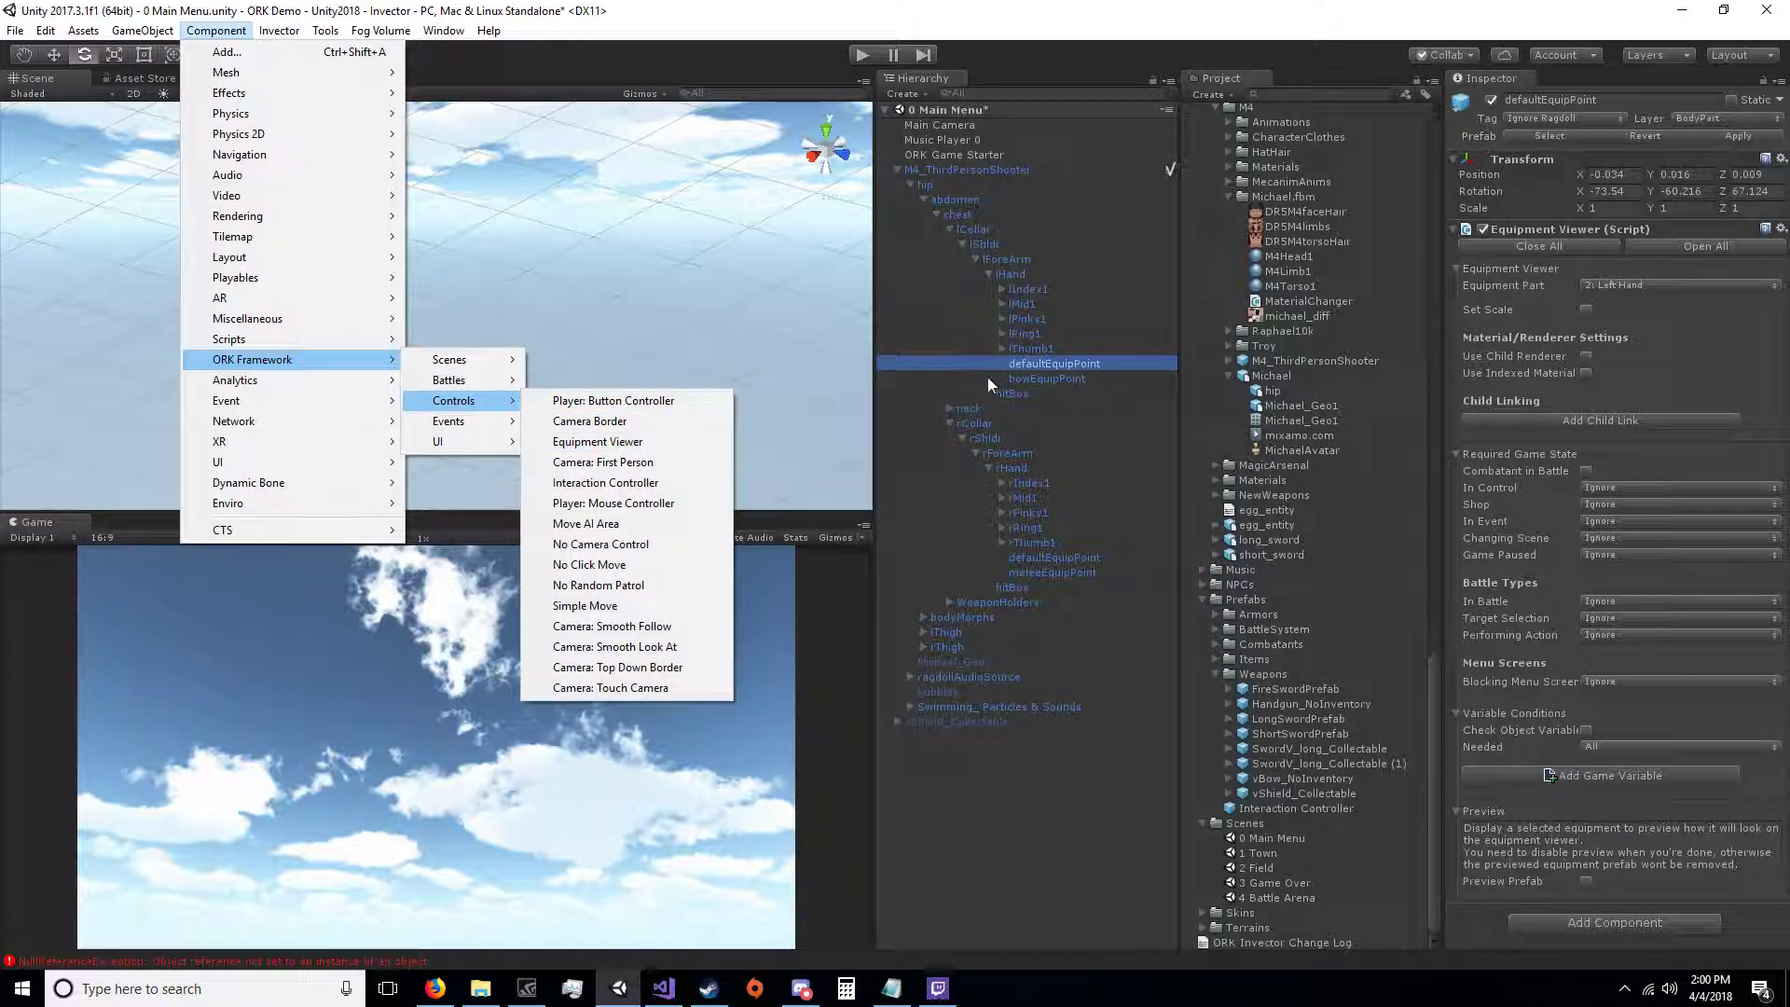
Step: Check the Equipment Part assigned to bowEquipPoint and to rHand's defaultEquipPoint and meleeEquipPoint
{"action": "left_click", "coordinate": [1059, 379]}
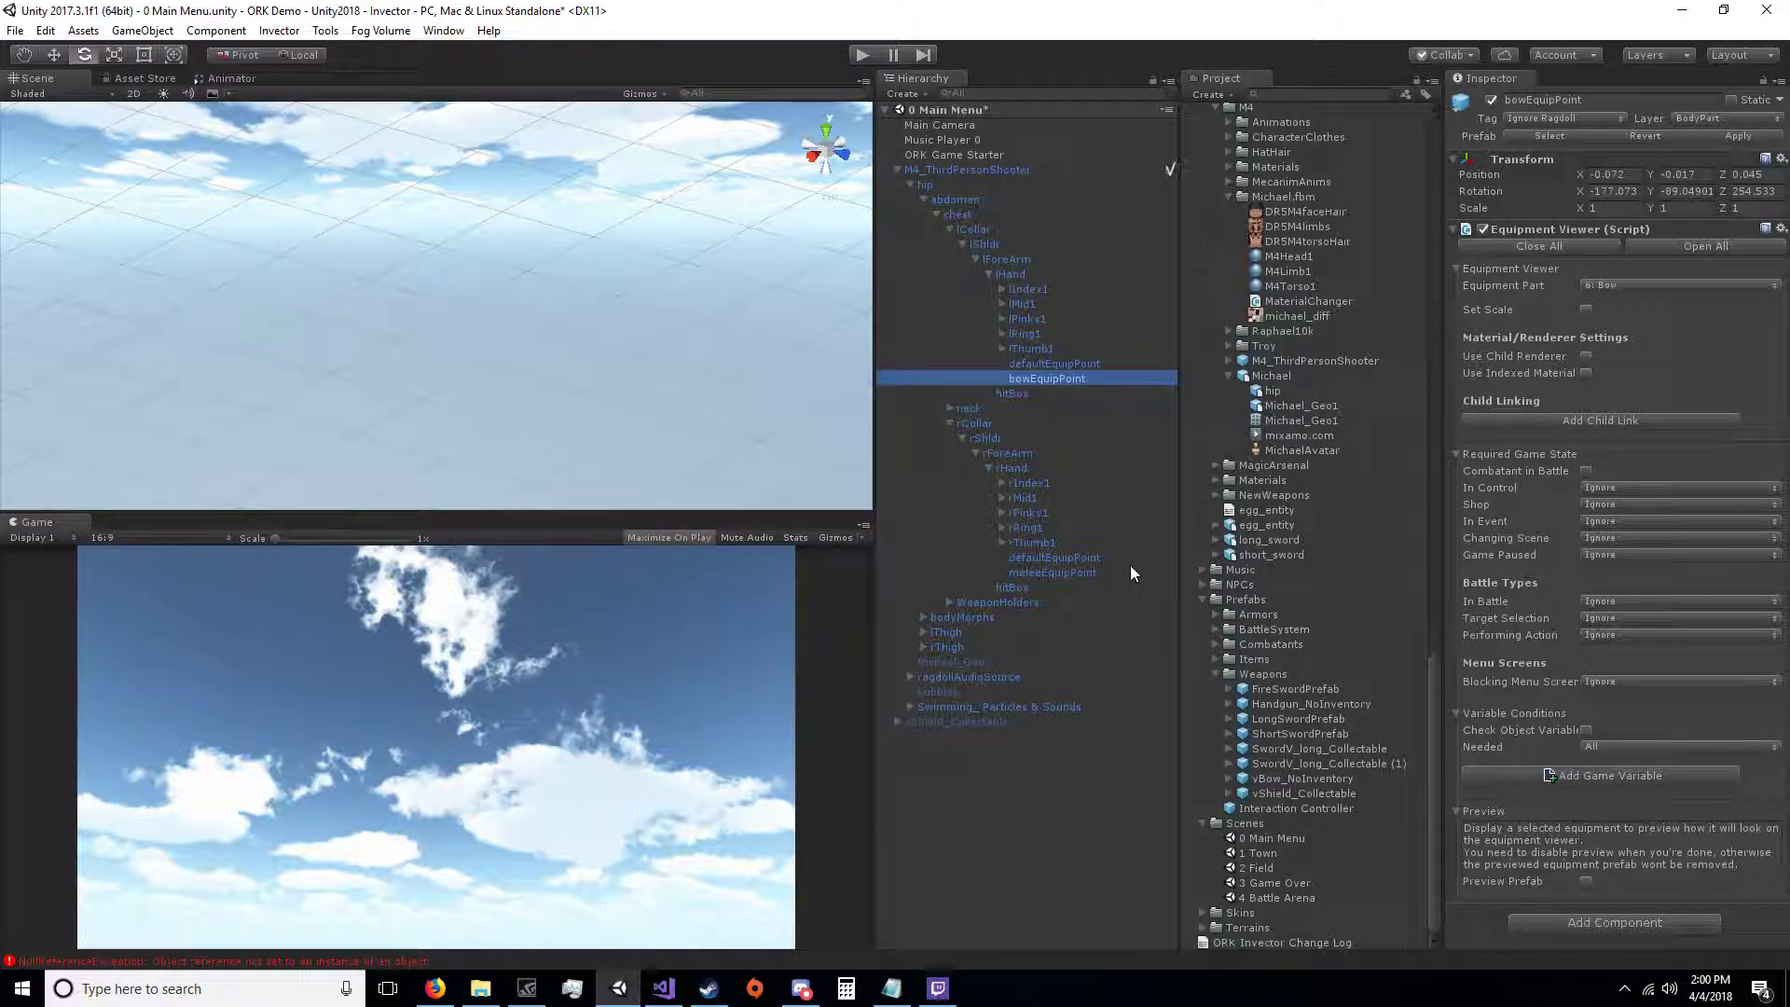
{"action": "left_click", "coordinate": [1077, 557]}
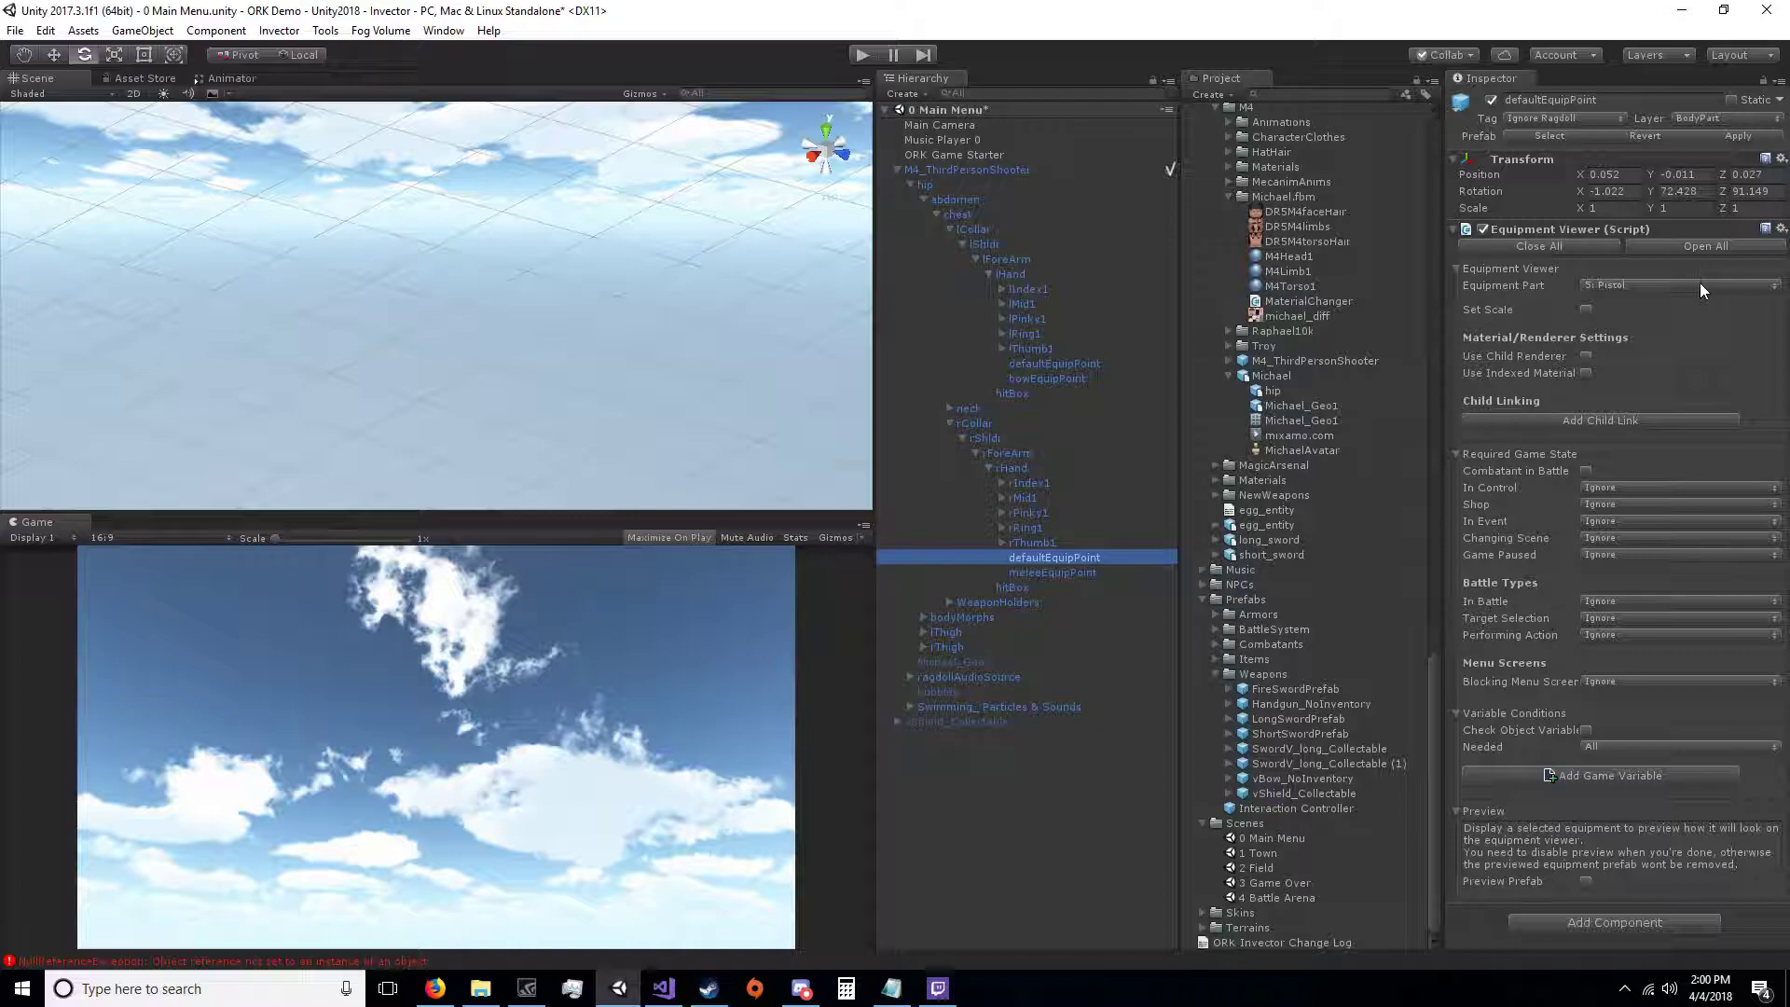
{"action": "left_click", "coordinate": [1044, 572]}
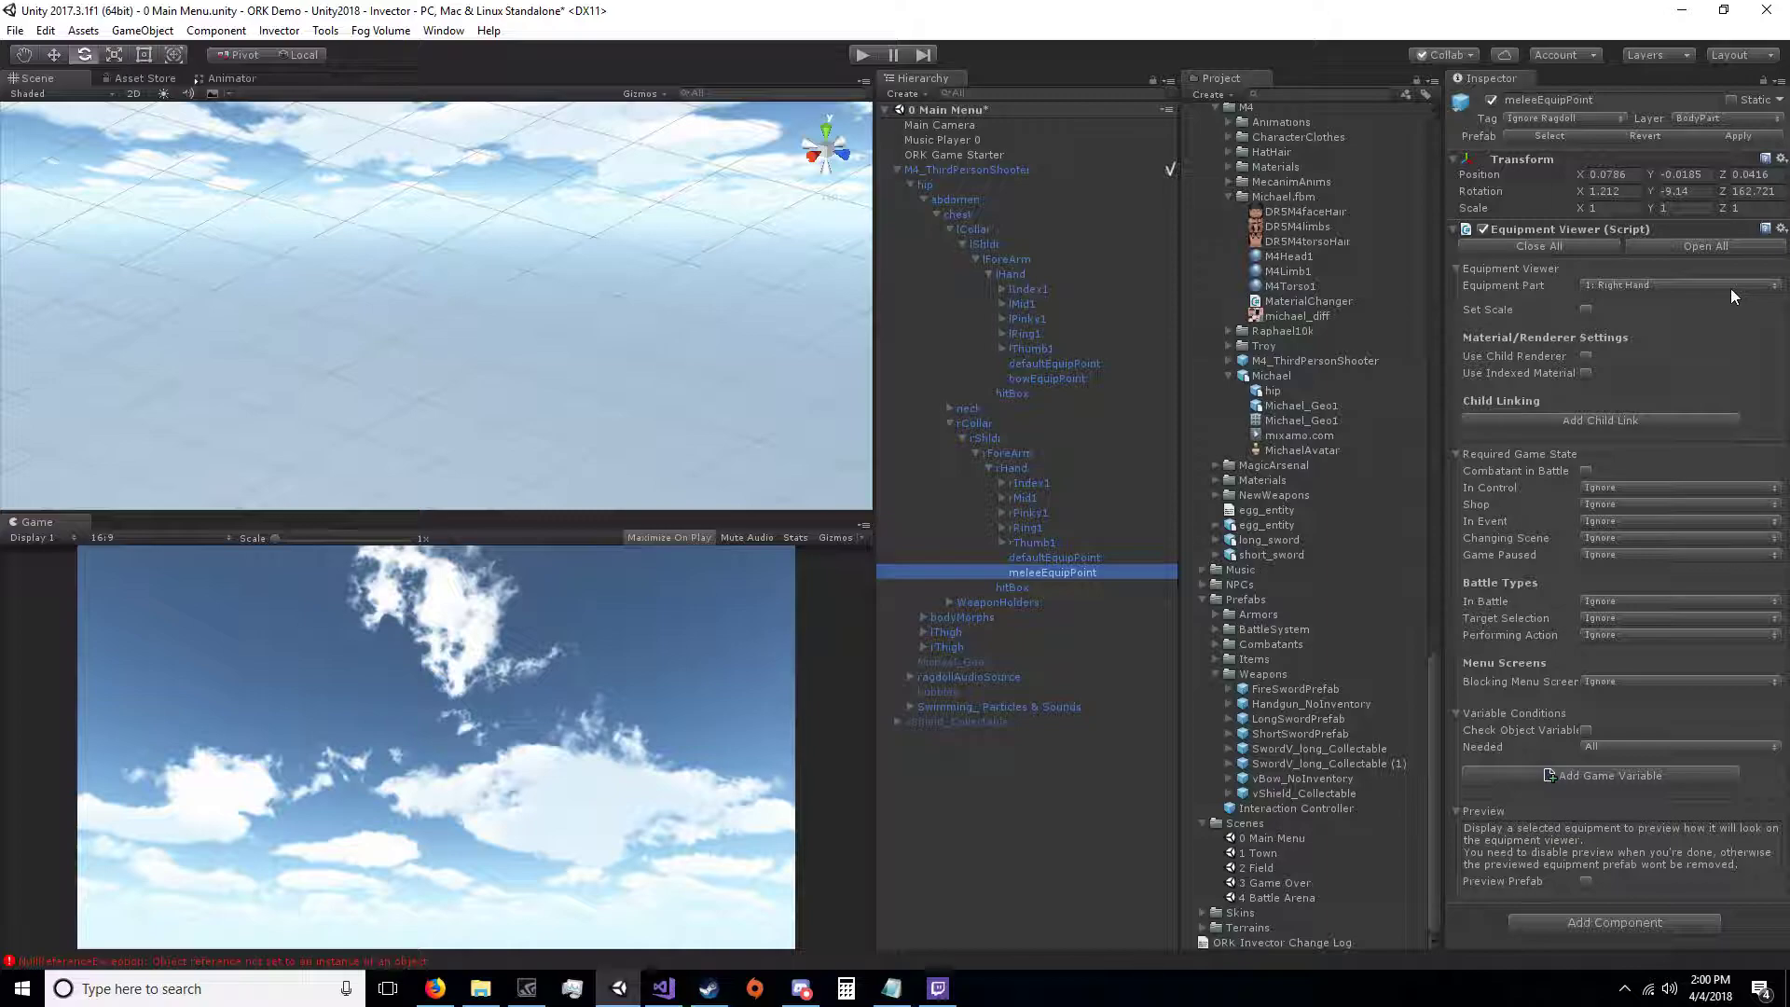
Step: Apply the M4_ThirdPersonShooter object's changes to its prefab and deactivate the object in the scene
{"action": "left_click", "coordinate": [994, 172]}
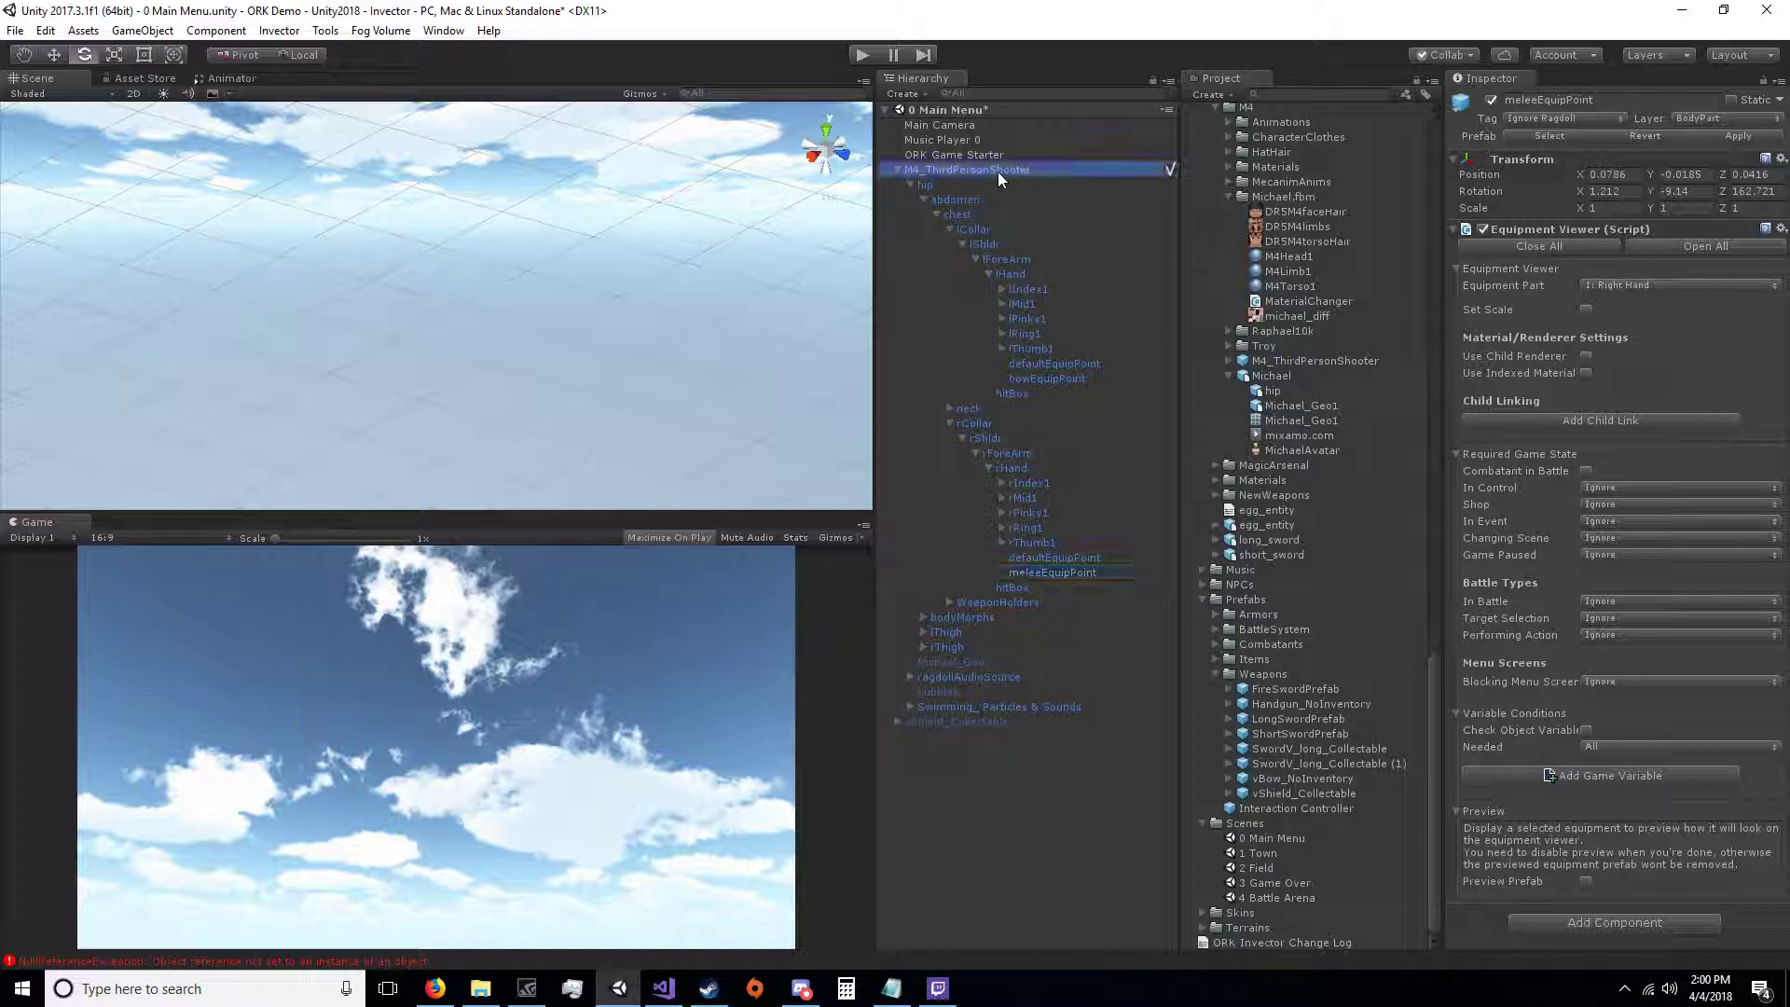
{"action": "left_click", "coordinate": [1748, 143]}
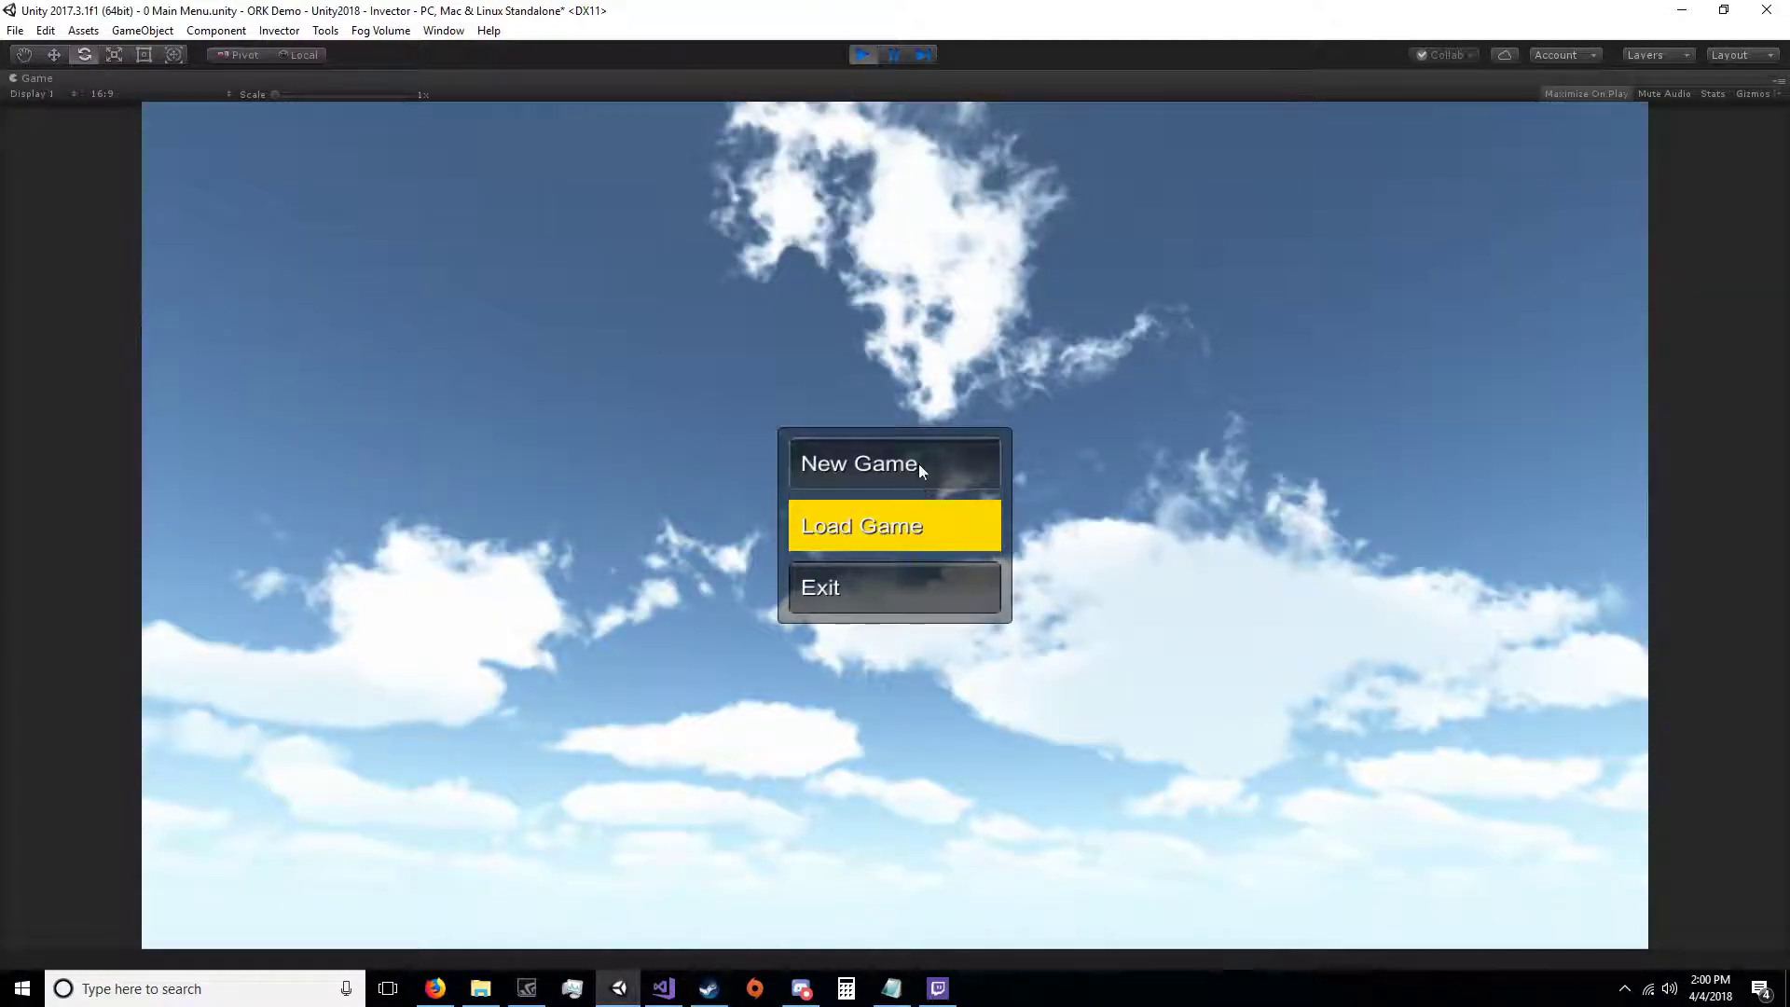
Step: Start a new game in play mode, run the character forward and back to check its visible equipment, and stop play mode
{"action": "left_click", "coordinate": [919, 468]}
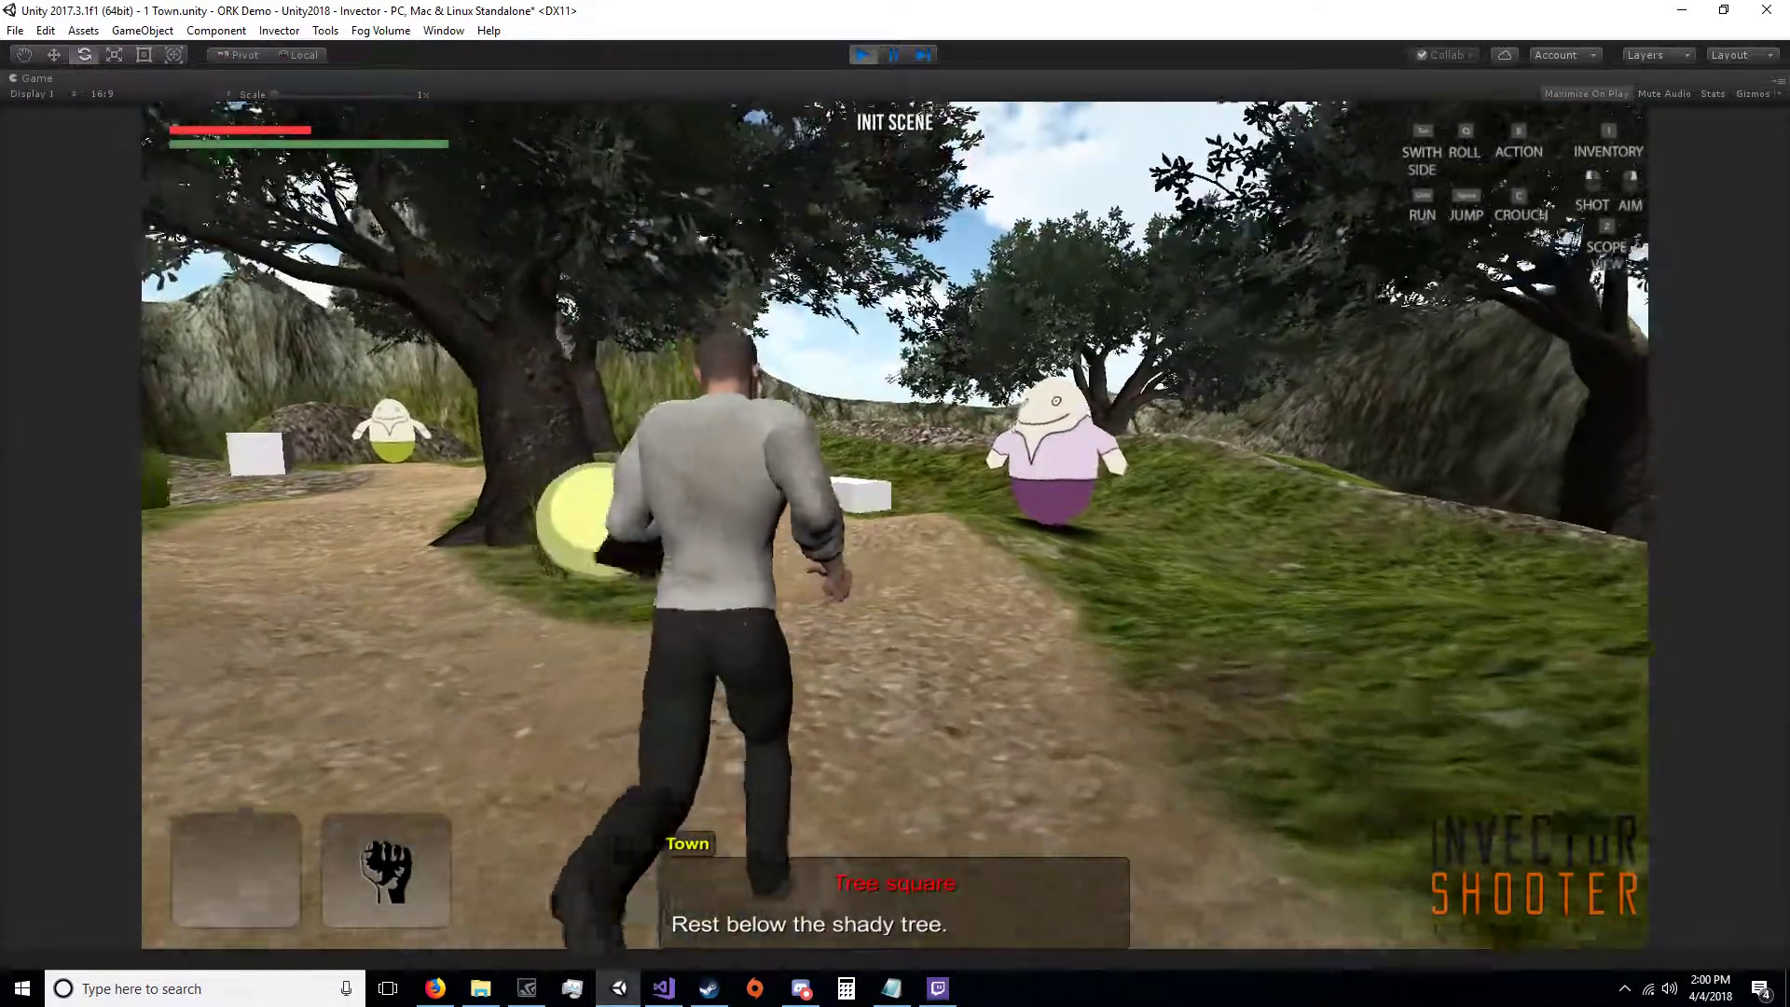
{"action": "key", "text": "w"}
{"action": "key", "text": "s"}
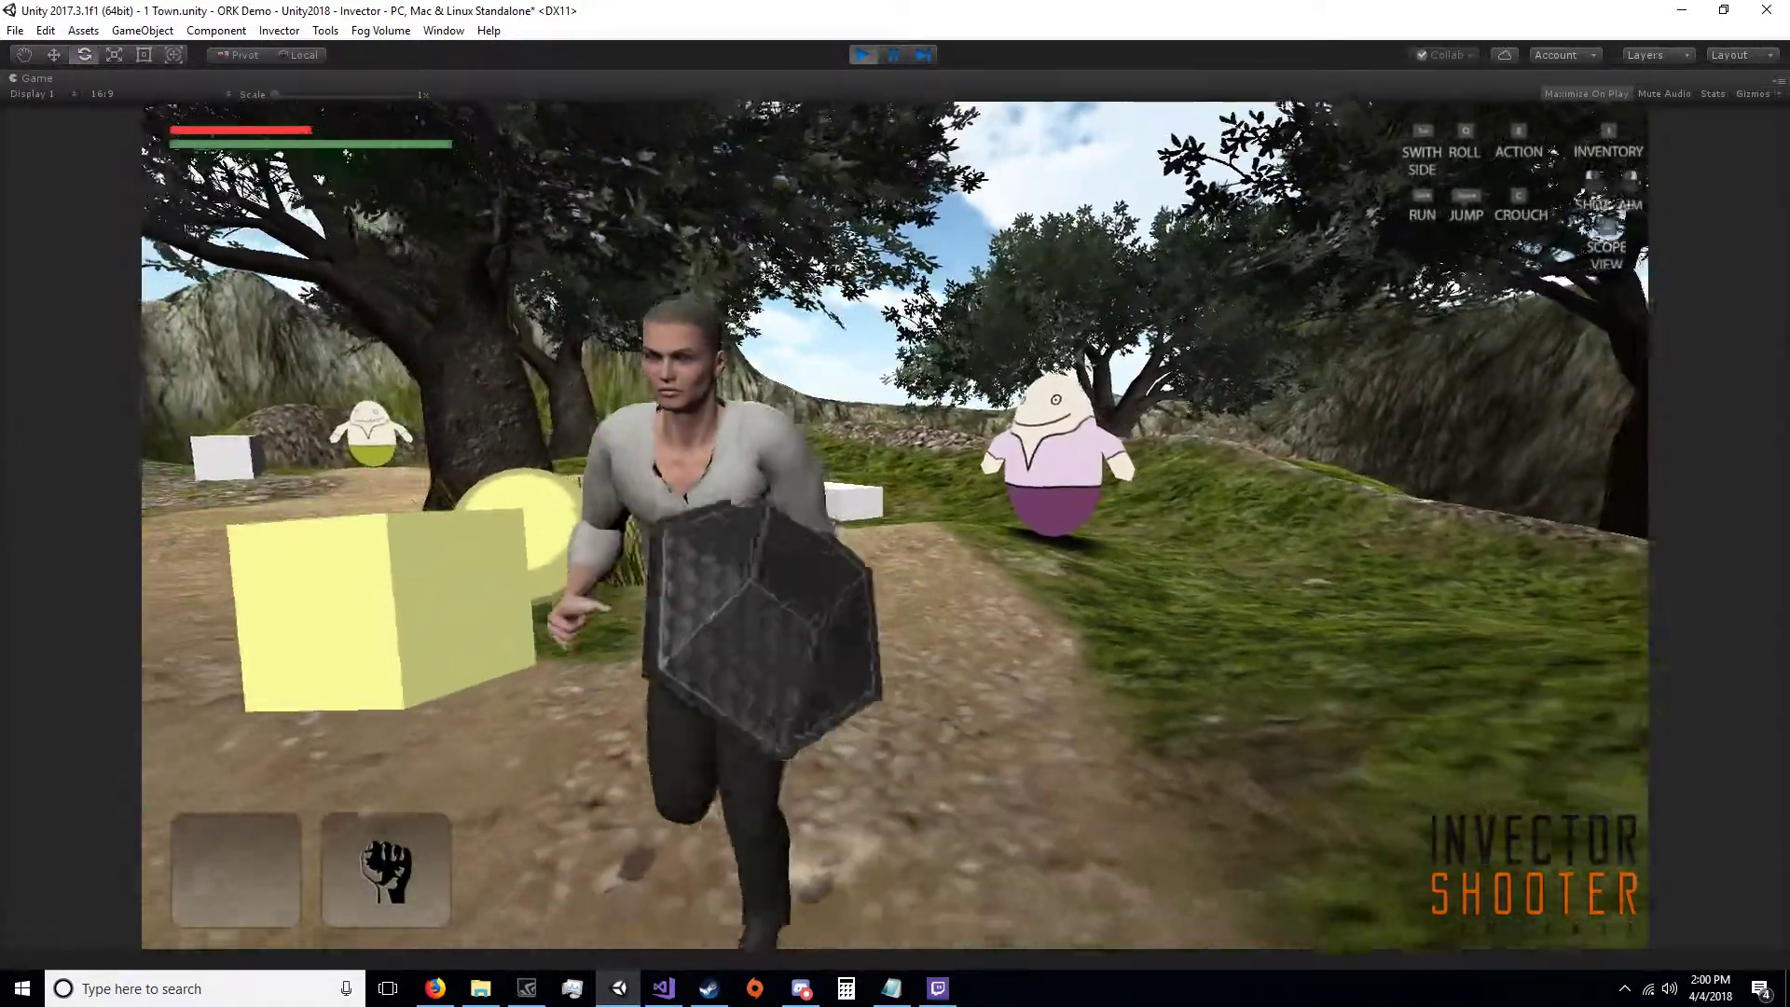
{"action": "key", "text": "w"}
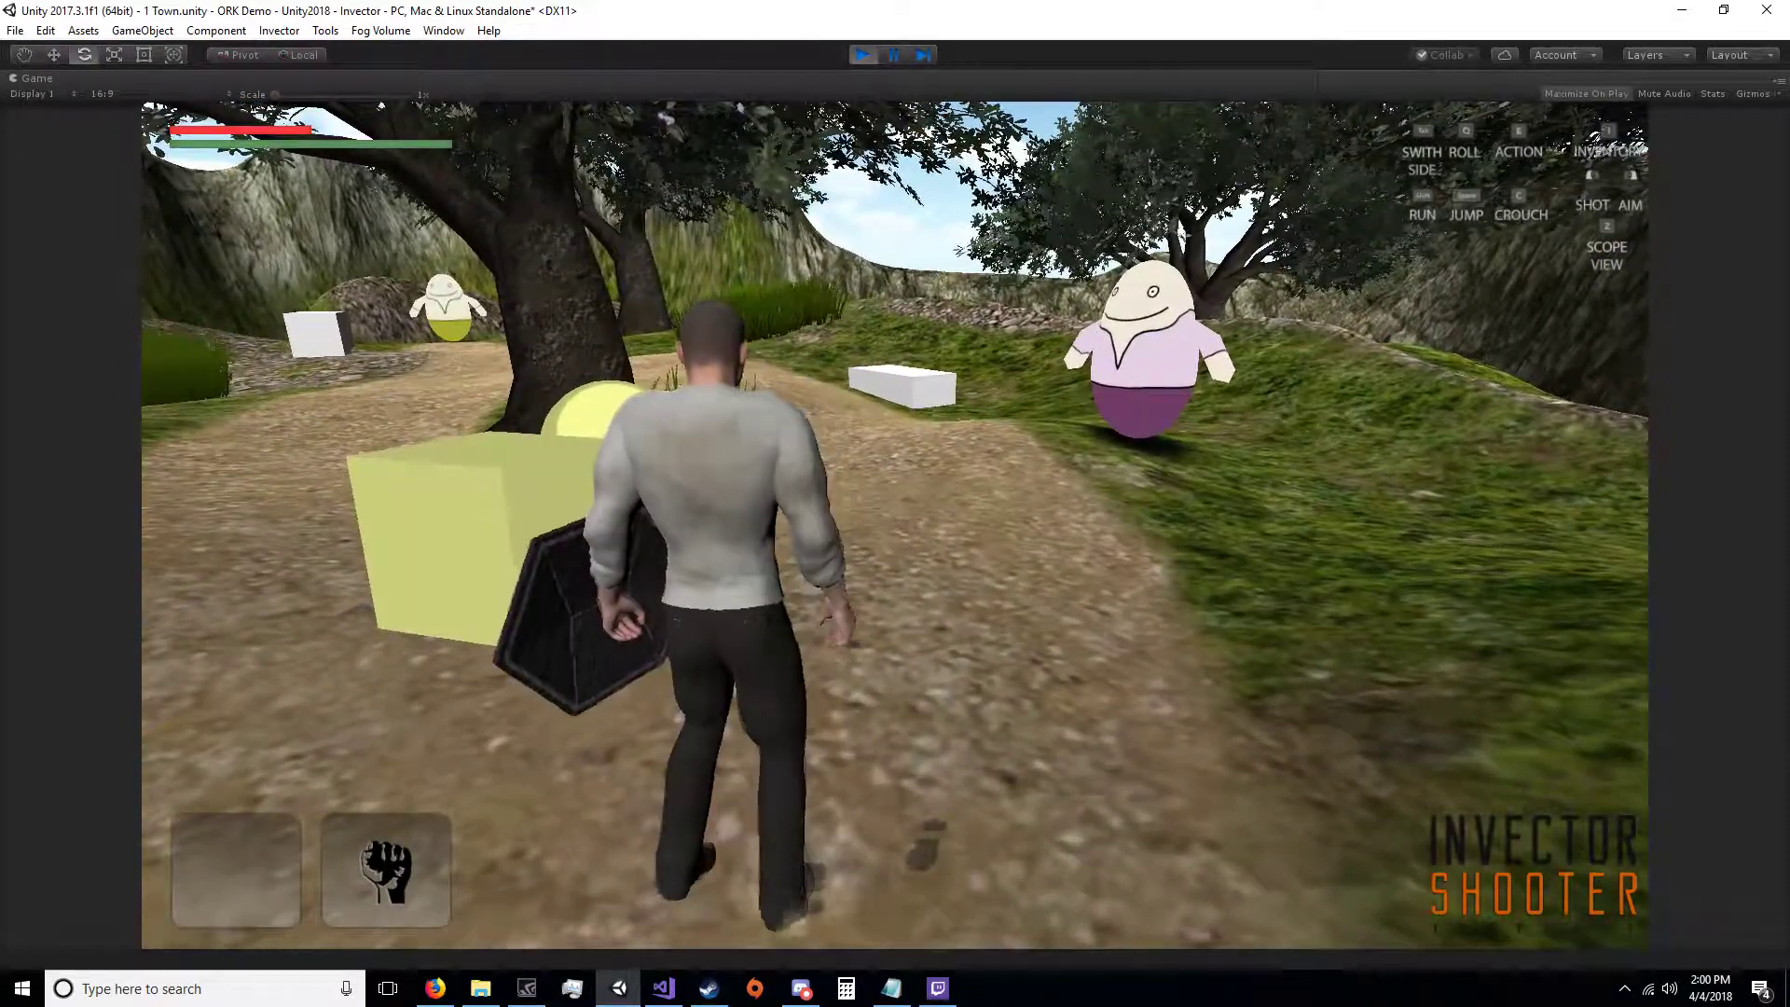
{"action": "key", "text": "Escape"}
{"action": "left_click", "coordinate": [868, 62]}
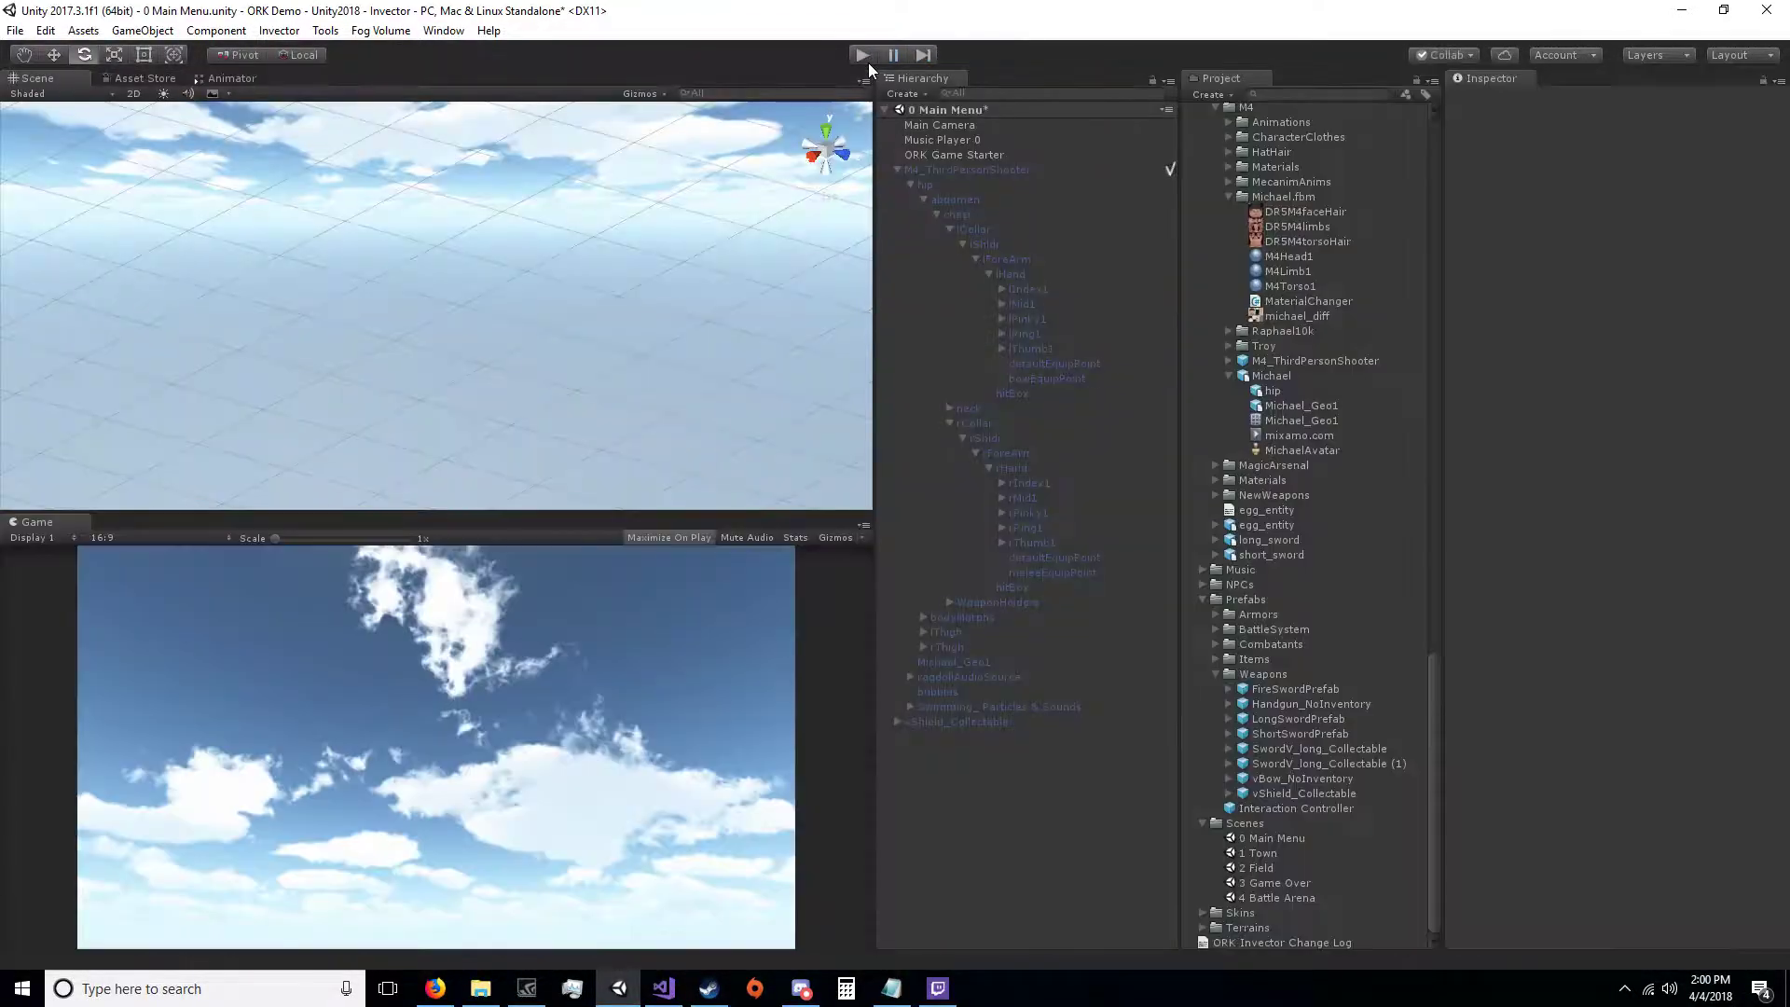
{"action": "left_click", "coordinate": [430, 35]}
{"action": "left_click", "coordinate": [431, 35]}
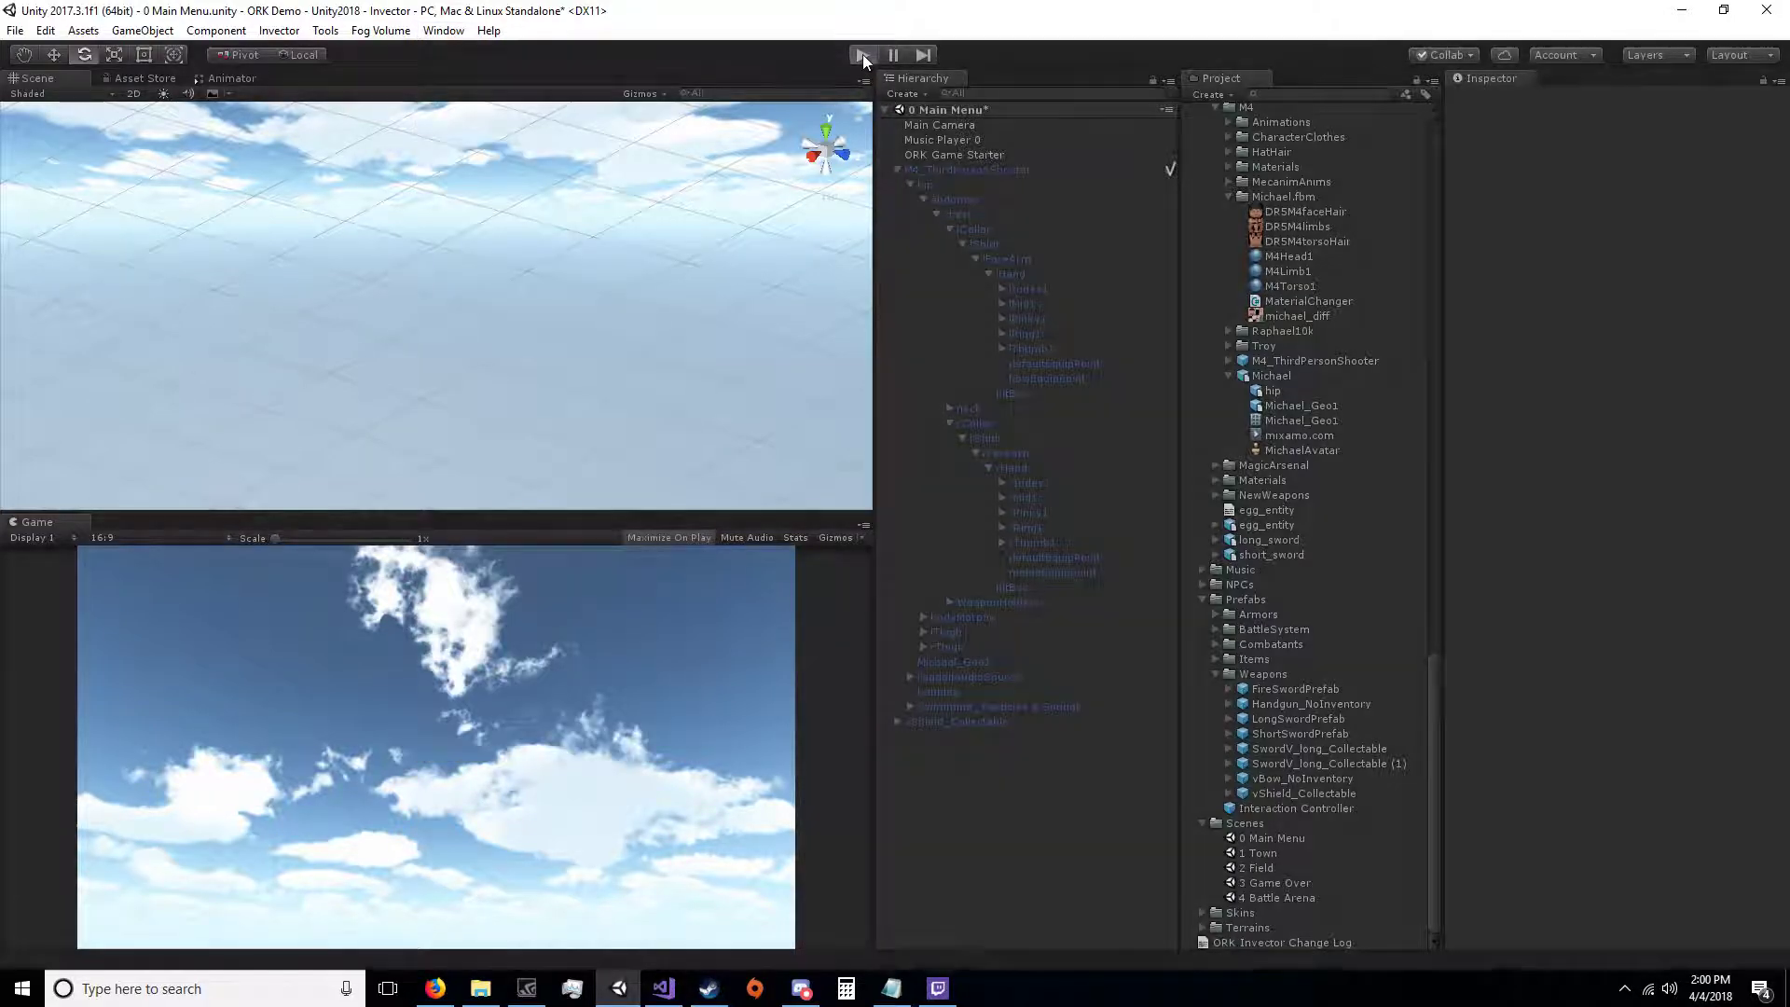
Step: Run the scene again, start a new game and open the equipment screen for Brown Pants
{"action": "left_click", "coordinate": [861, 56]}
{"action": "left_click", "coordinate": [858, 442]}
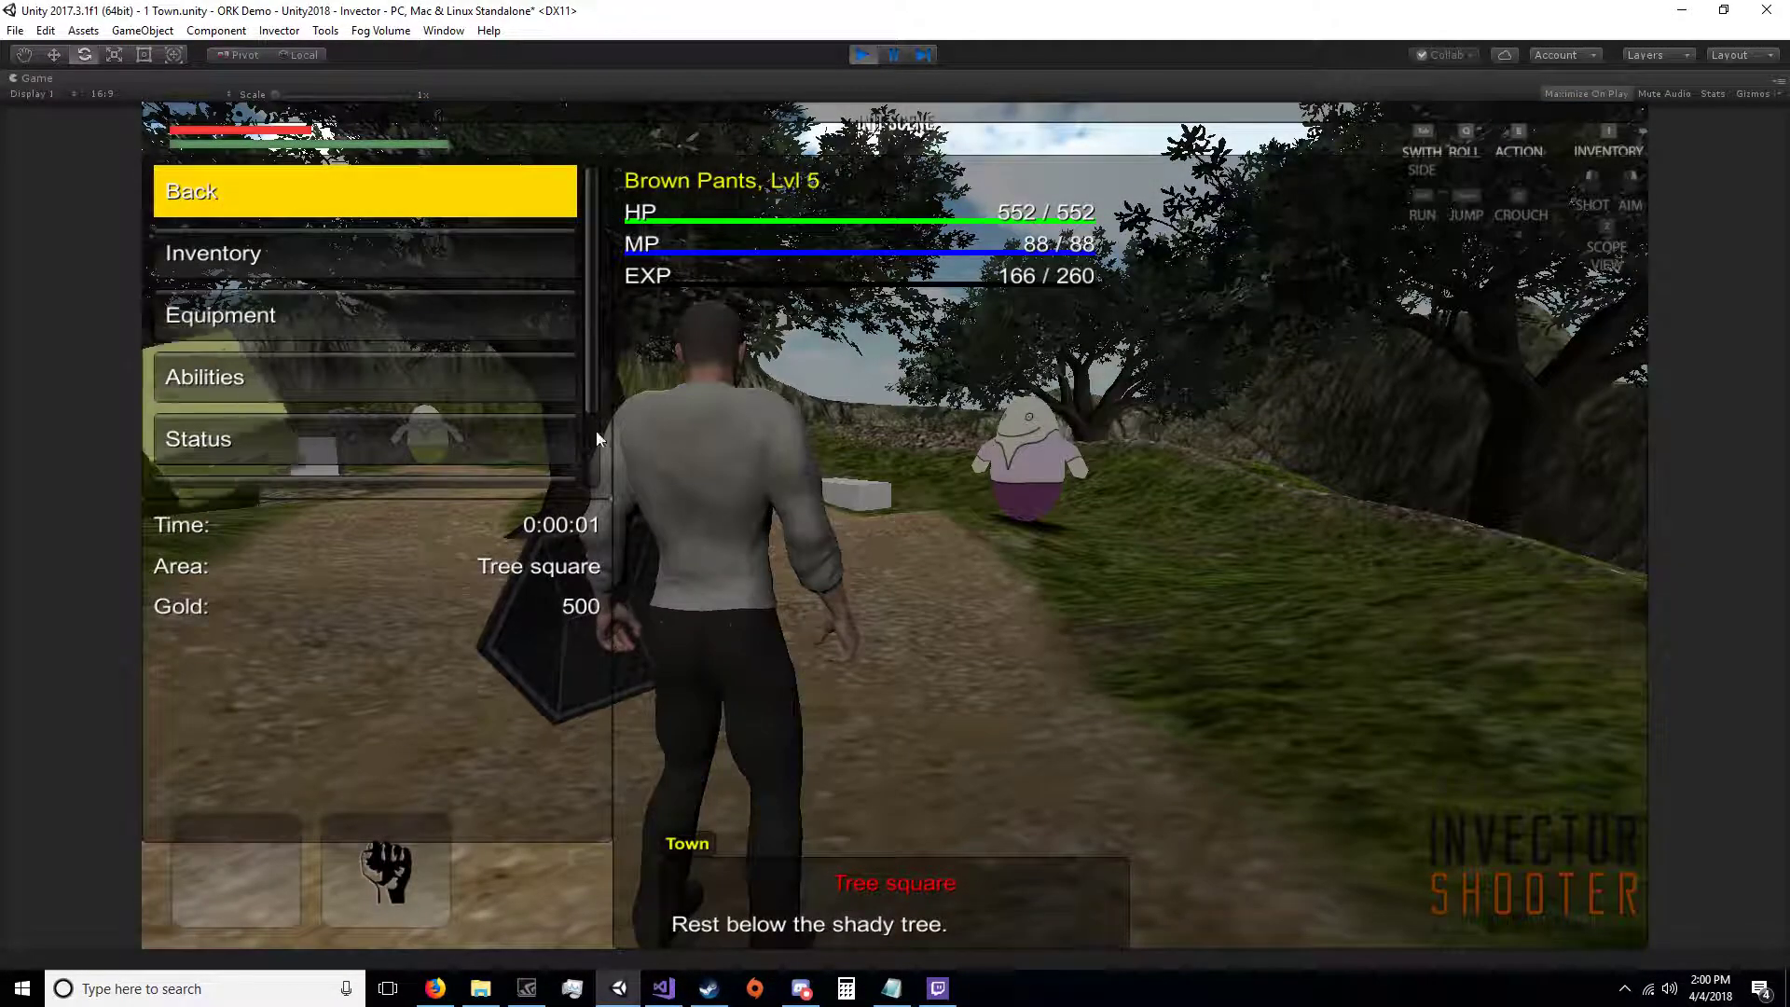
{"action": "left_click", "coordinate": [444, 326]}
{"action": "left_click", "coordinate": [960, 514]}
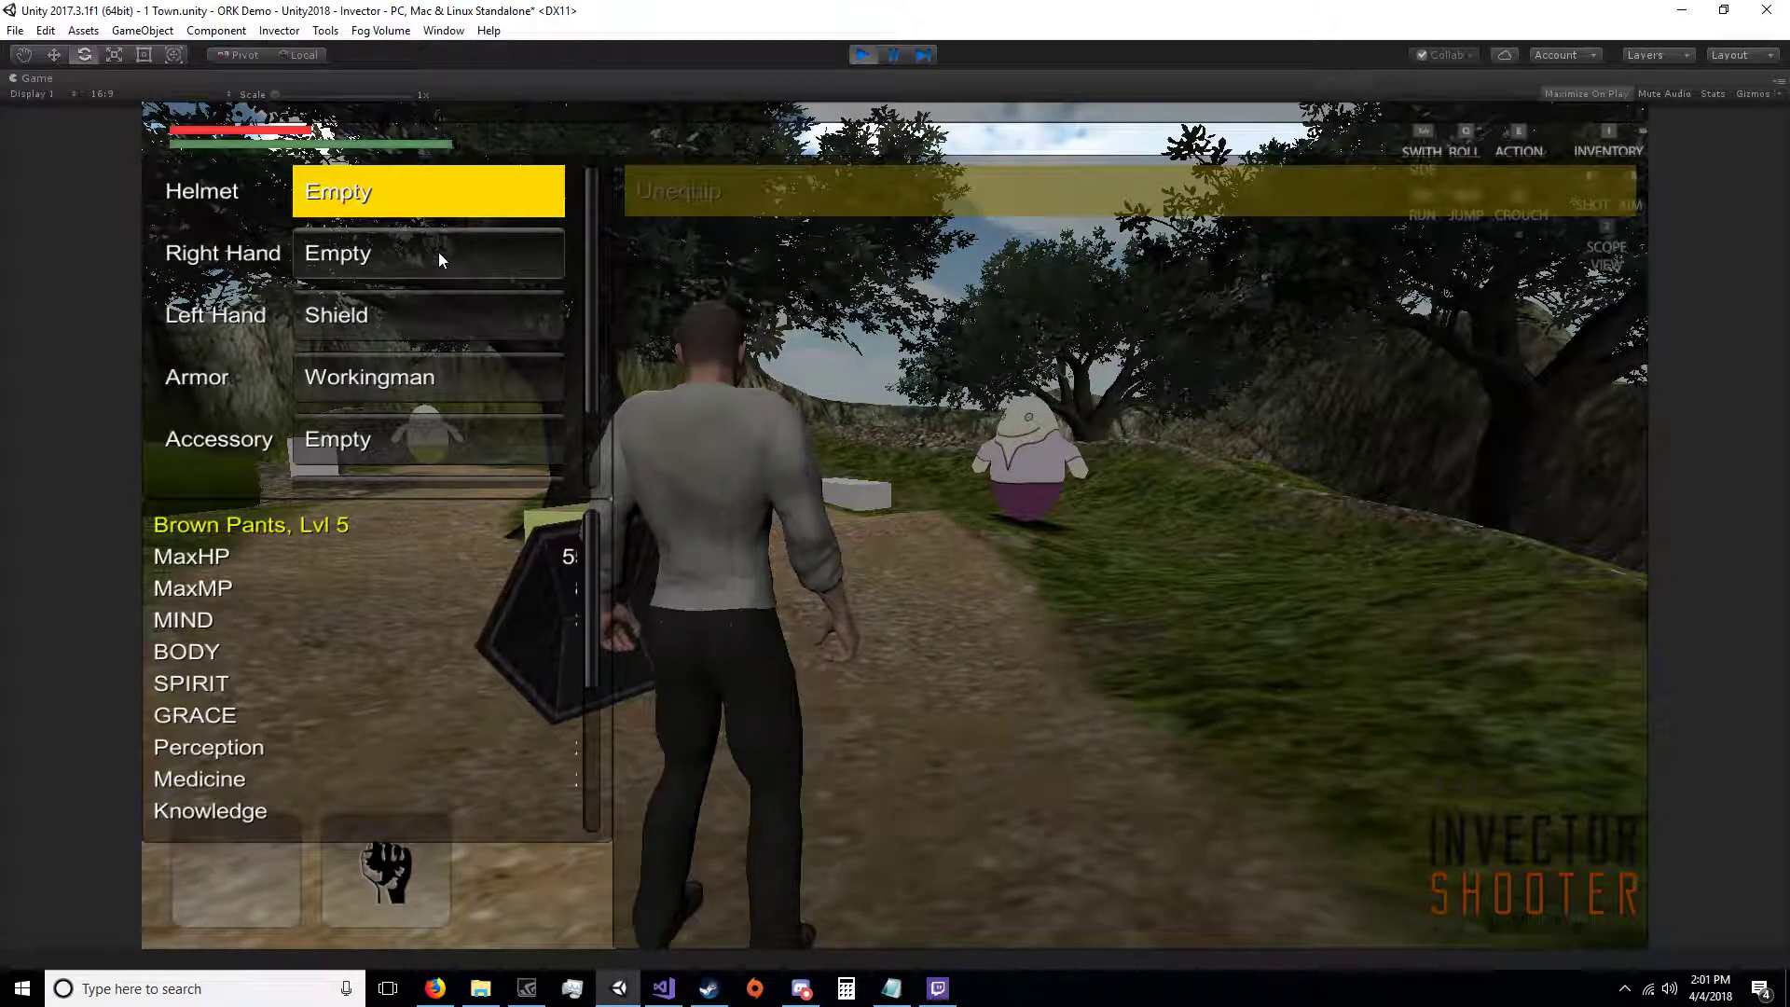
Step: Equip the Short Sword in the Right Hand, leave the game menus to check the character, and stop play mode
{"action": "left_click", "coordinate": [439, 252]}
{"action": "left_click", "coordinate": [819, 246]}
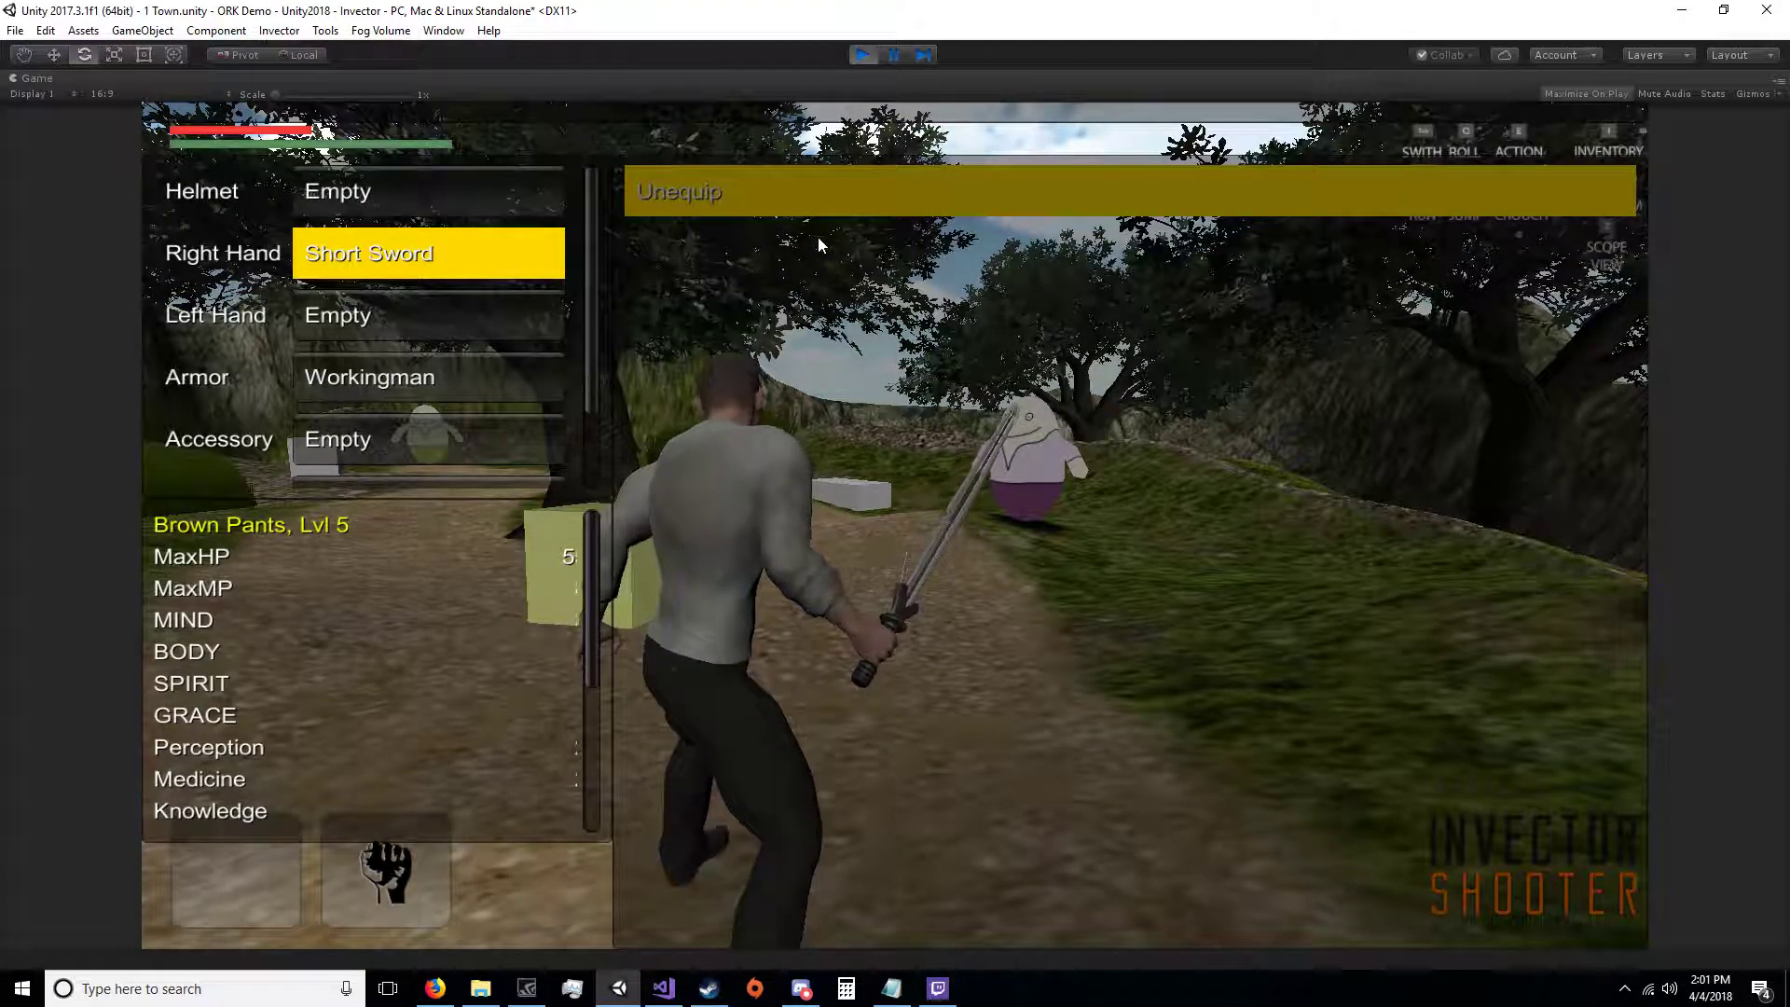
{"action": "key", "text": "Escape"}
{"action": "key", "text": "Escape"}
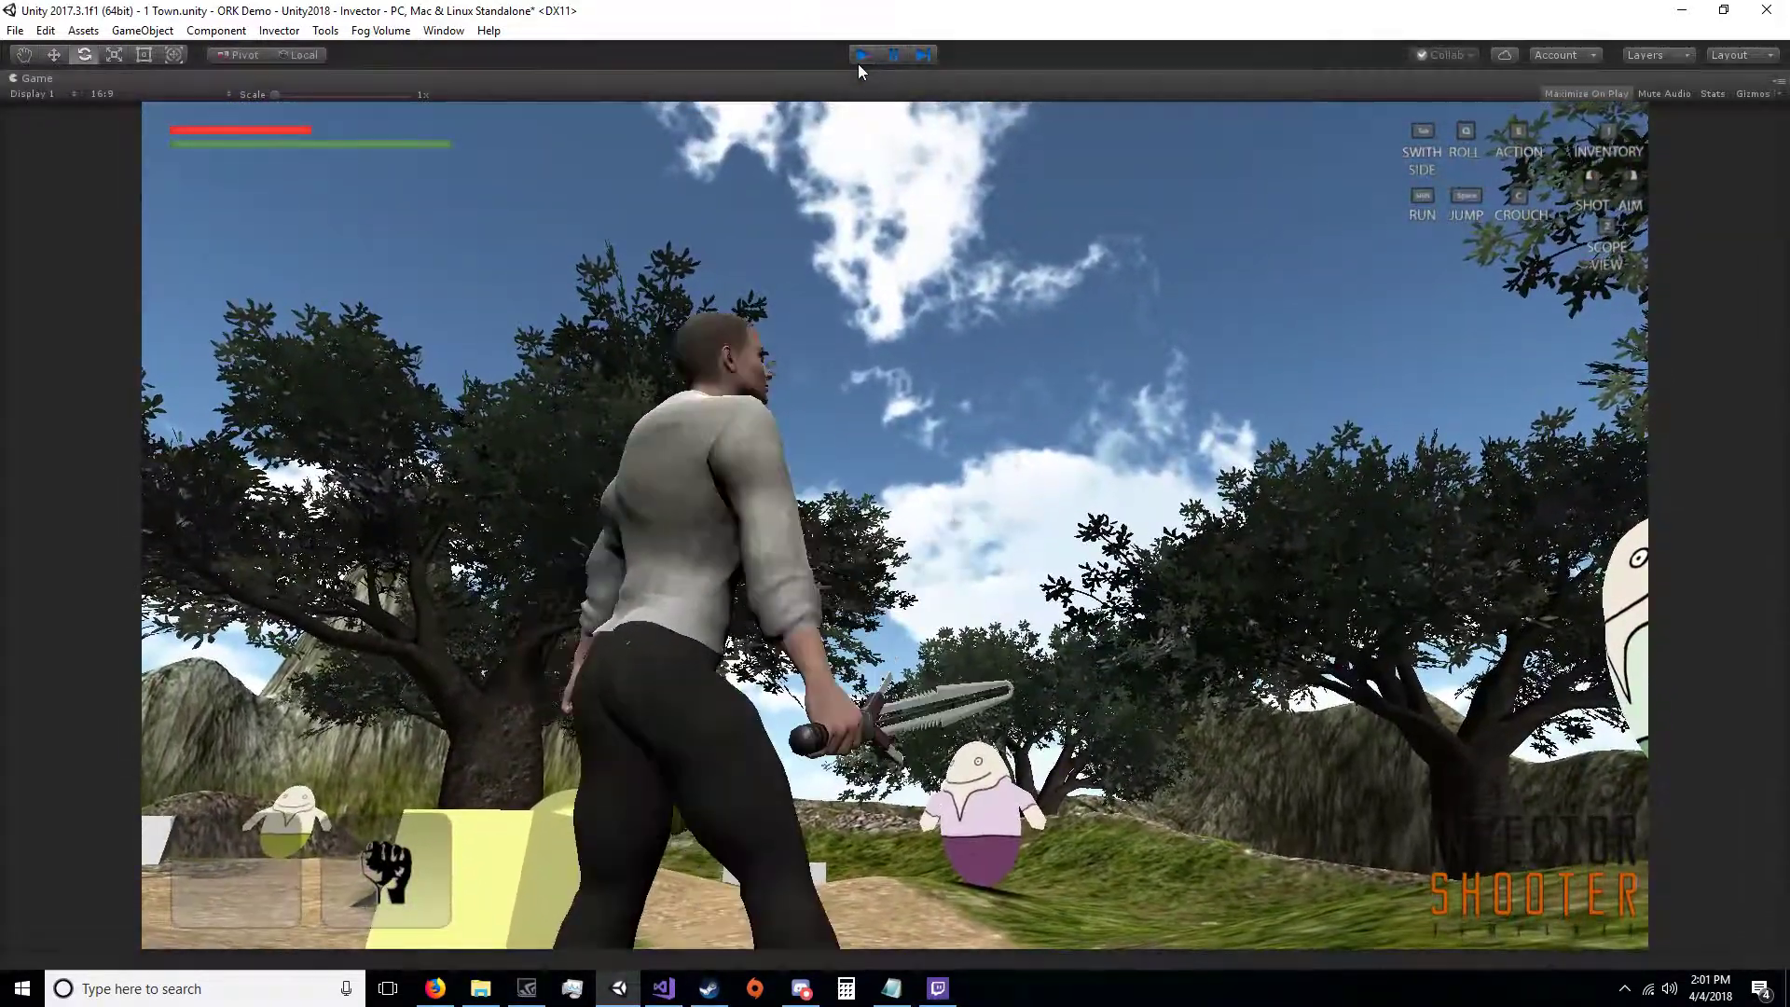
{"action": "left_click", "coordinate": [861, 58]}
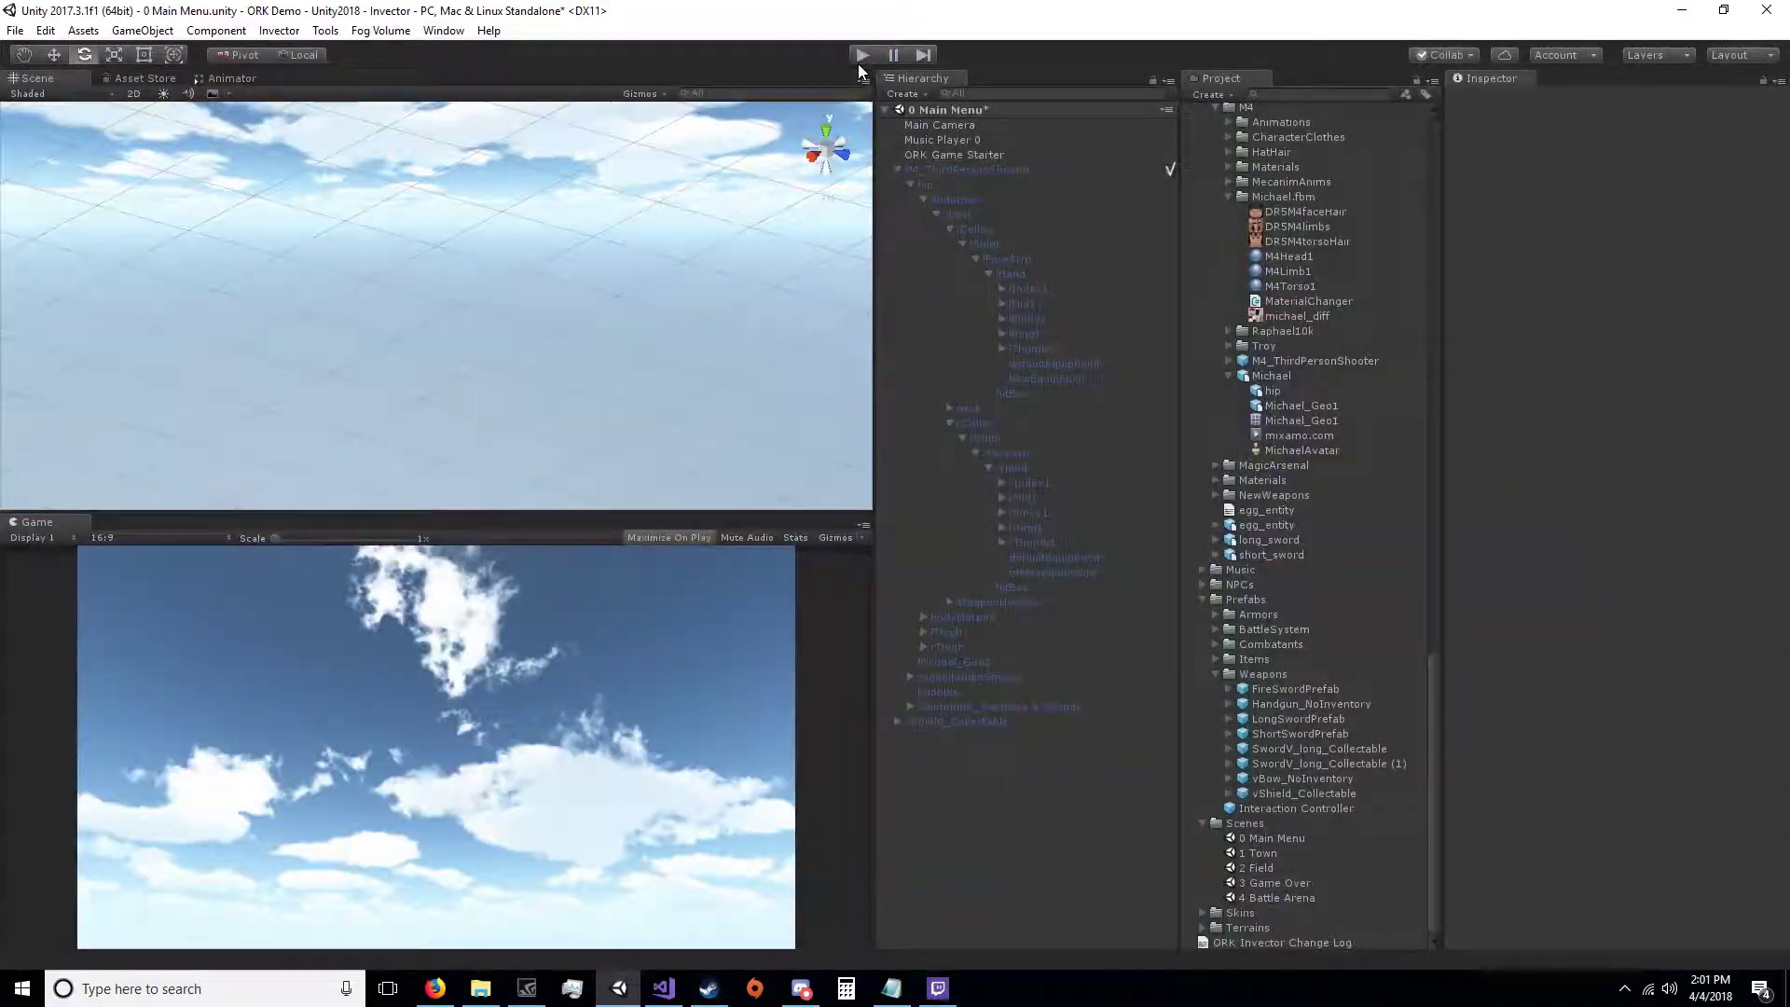
Step: Open the ORK Framework editor and examine the Short Sword weapon's equipment settings, including its blocked parts and viewers
{"action": "left_click", "coordinate": [444, 31]}
{"action": "left_click", "coordinate": [490, 174]}
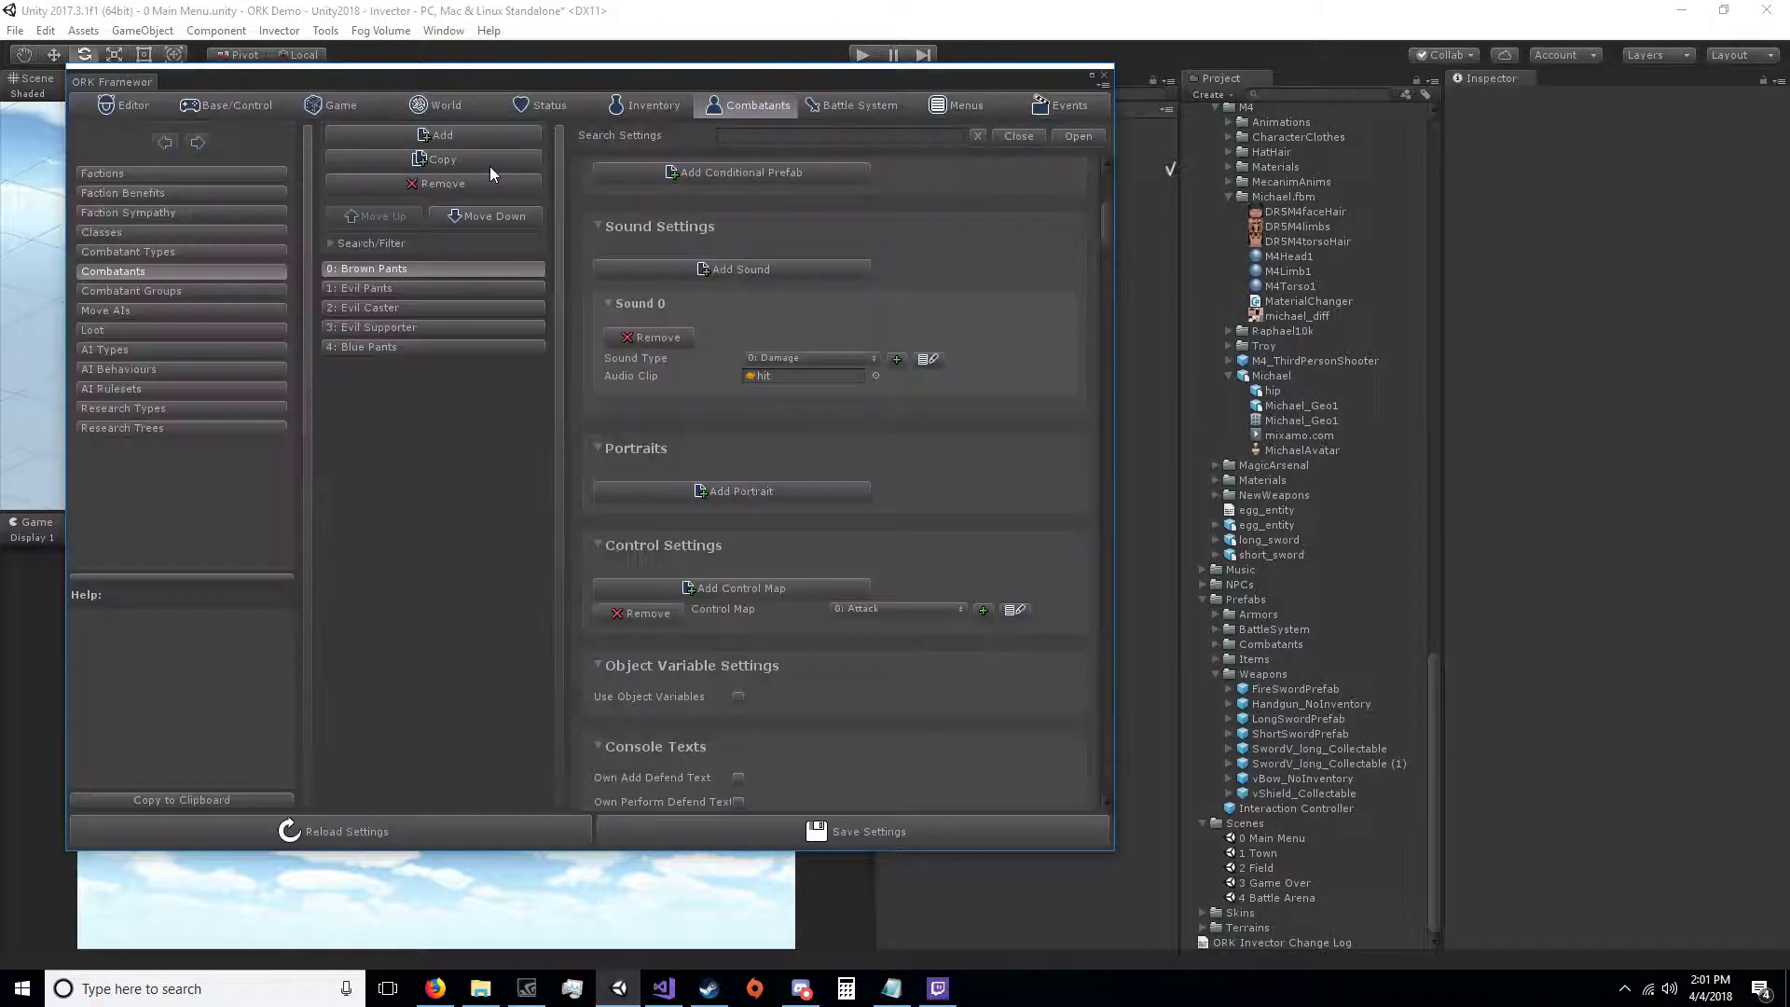
{"action": "left_click", "coordinate": [658, 101]}
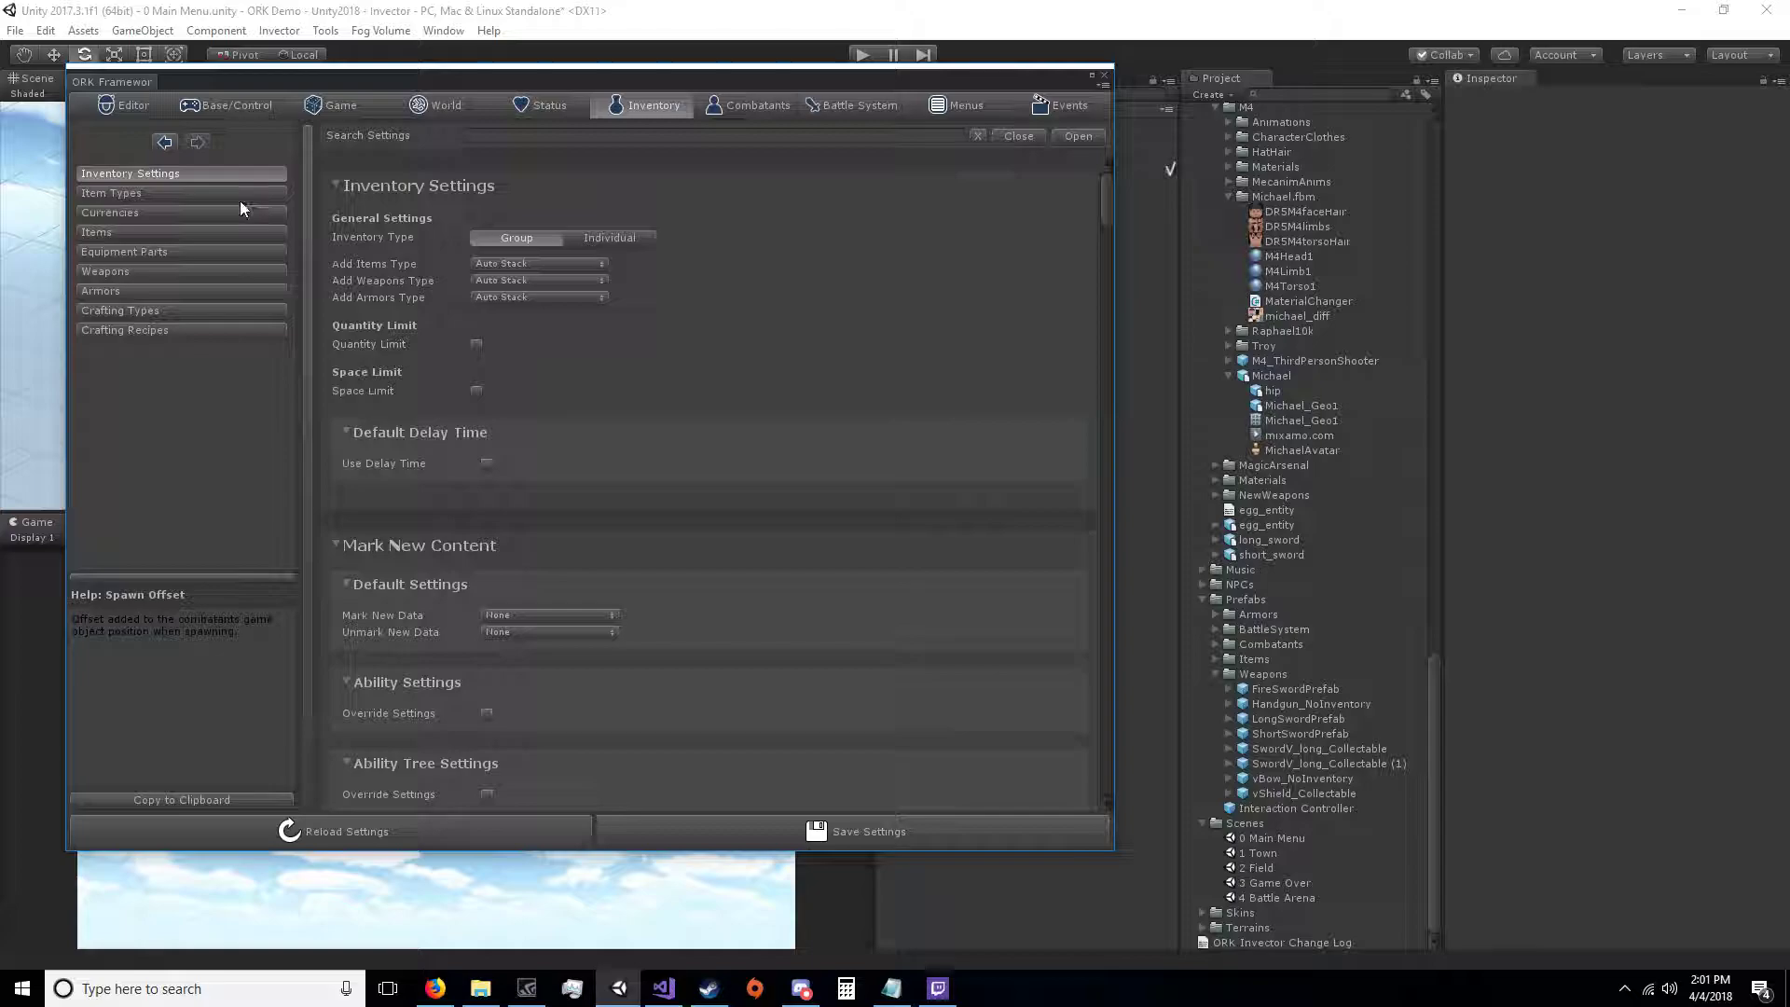
{"action": "left_click", "coordinate": [155, 271]}
{"action": "scroll", "coordinate": [989, 584], "scroll_direction": "down", "scroll_amount": 15}
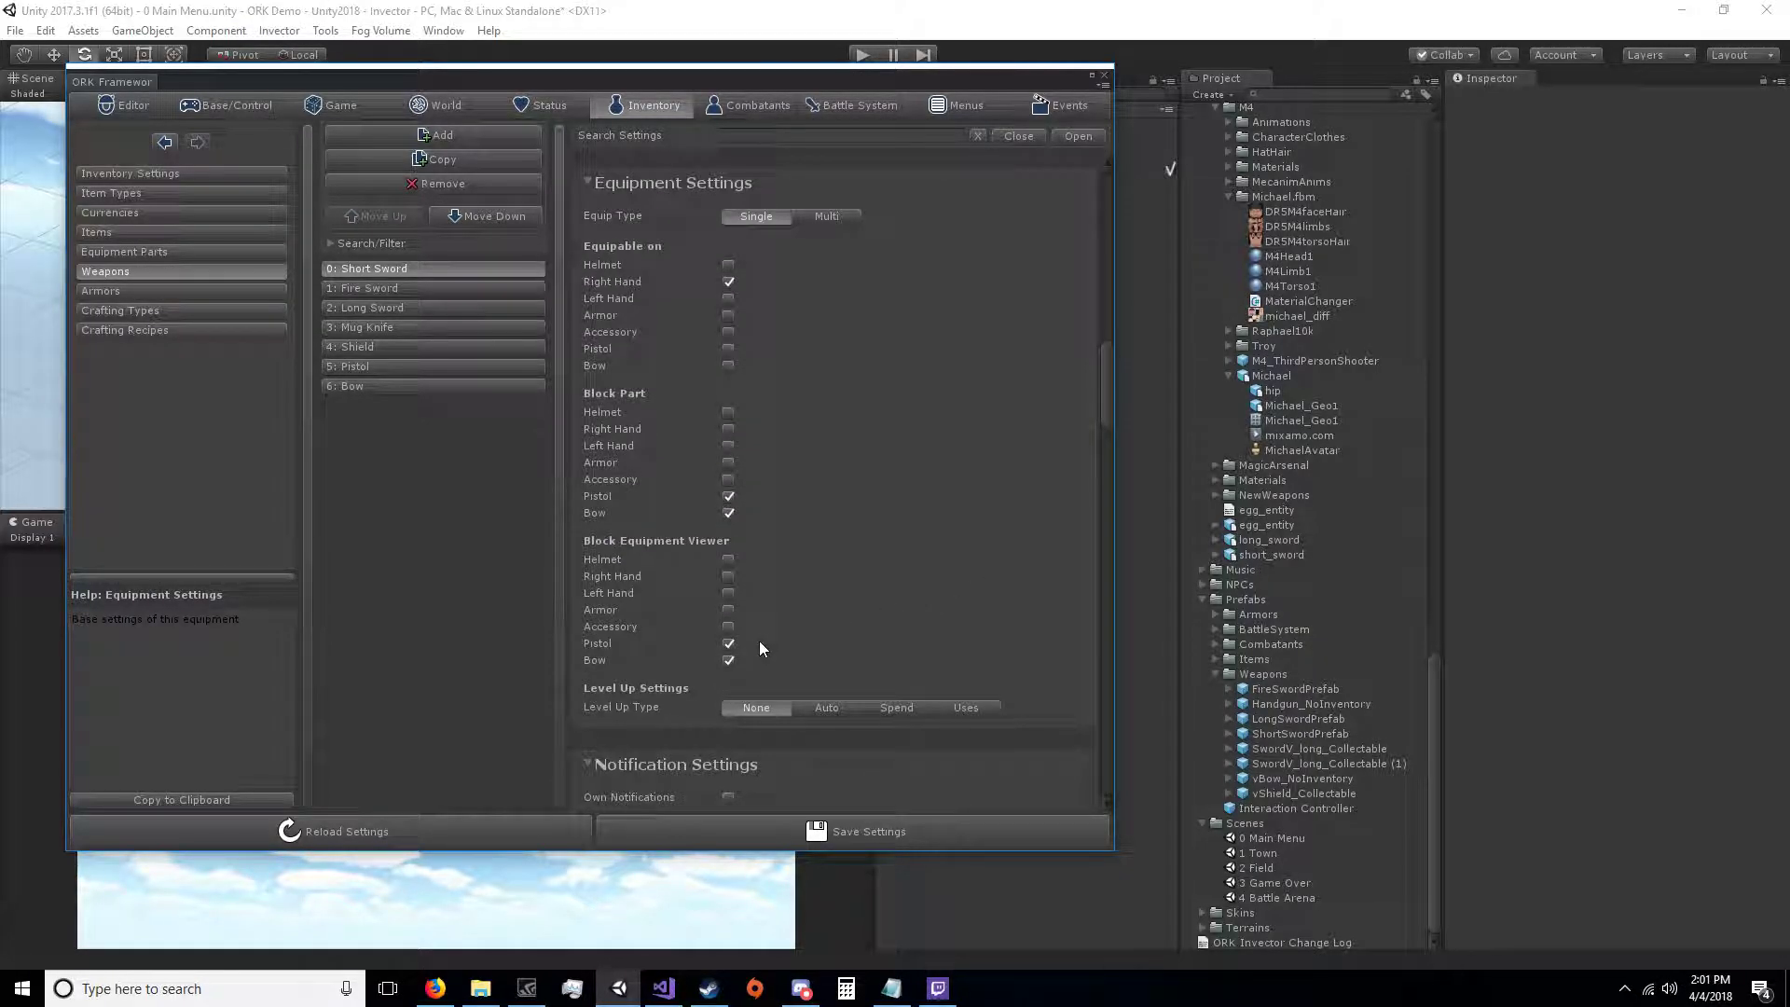
Step: Review the equippable parts, blocked parts and blocked equipment viewers of the Shield, Pistol and Bow weapons
{"action": "left_click", "coordinate": [457, 351]}
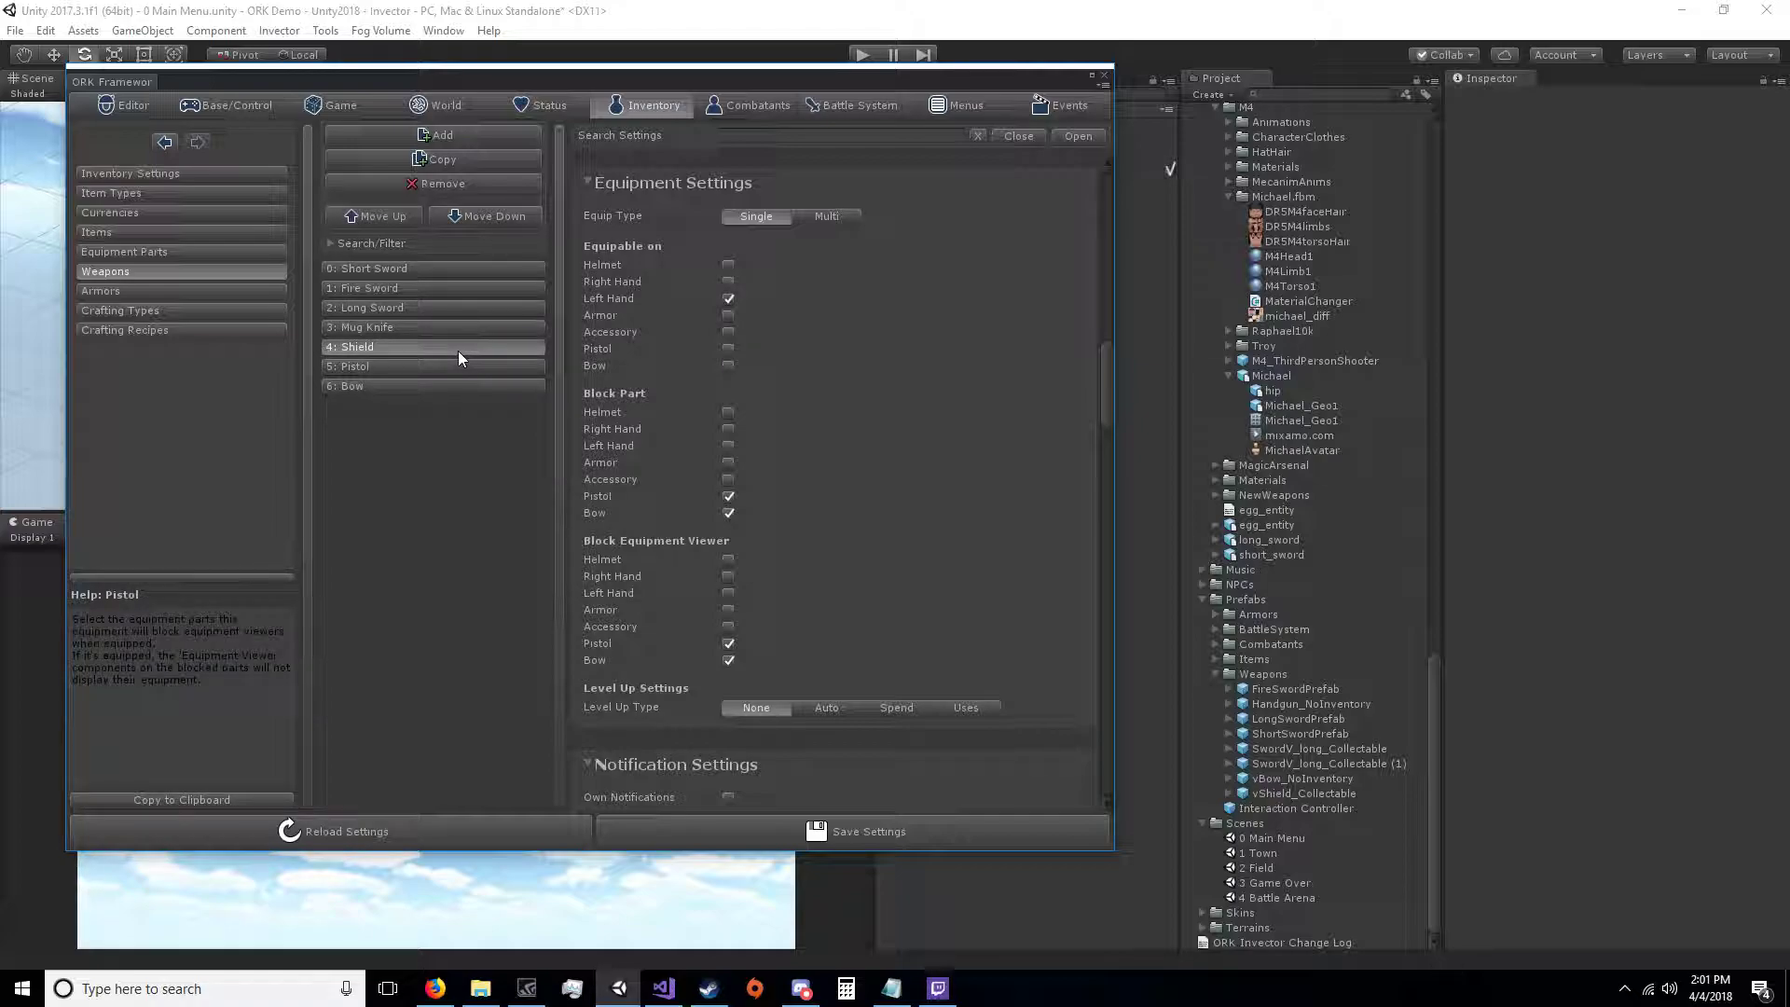
{"action": "scroll", "coordinate": [912, 472], "scroll_direction": "down", "scroll_amount": 3}
{"action": "scroll", "coordinate": [915, 476], "scroll_direction": "up", "scroll_amount": 4}
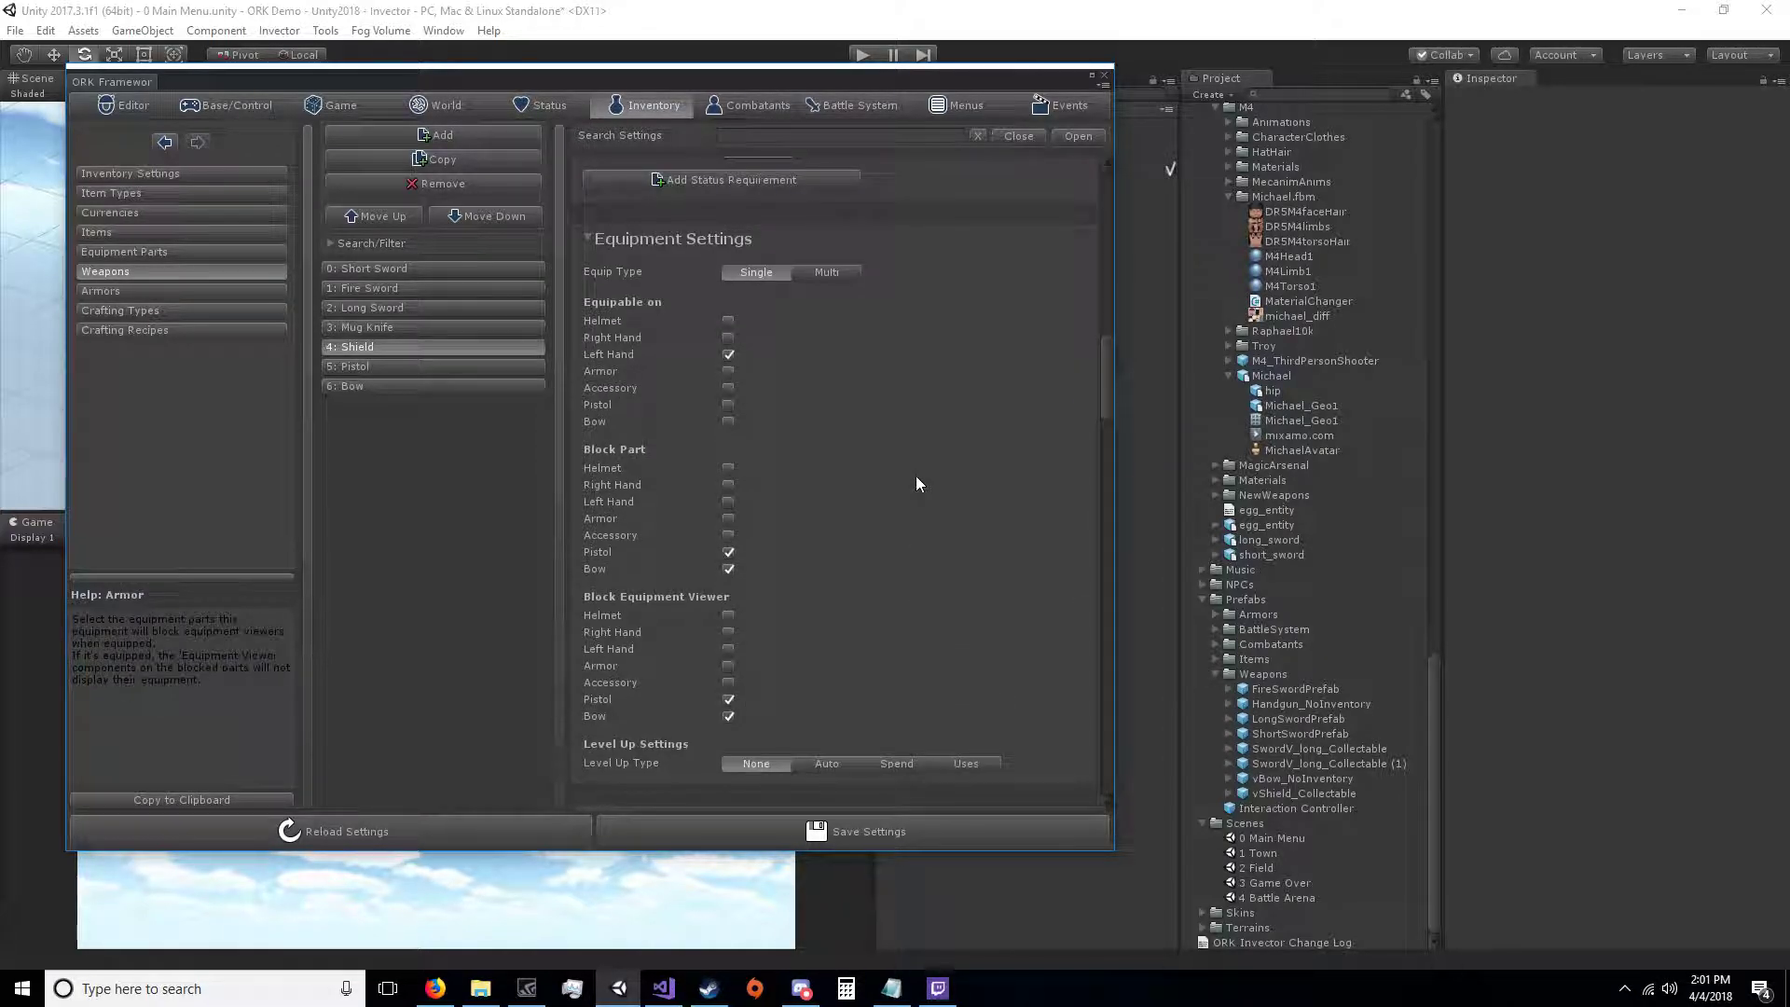
{"action": "left_click", "coordinate": [470, 369]}
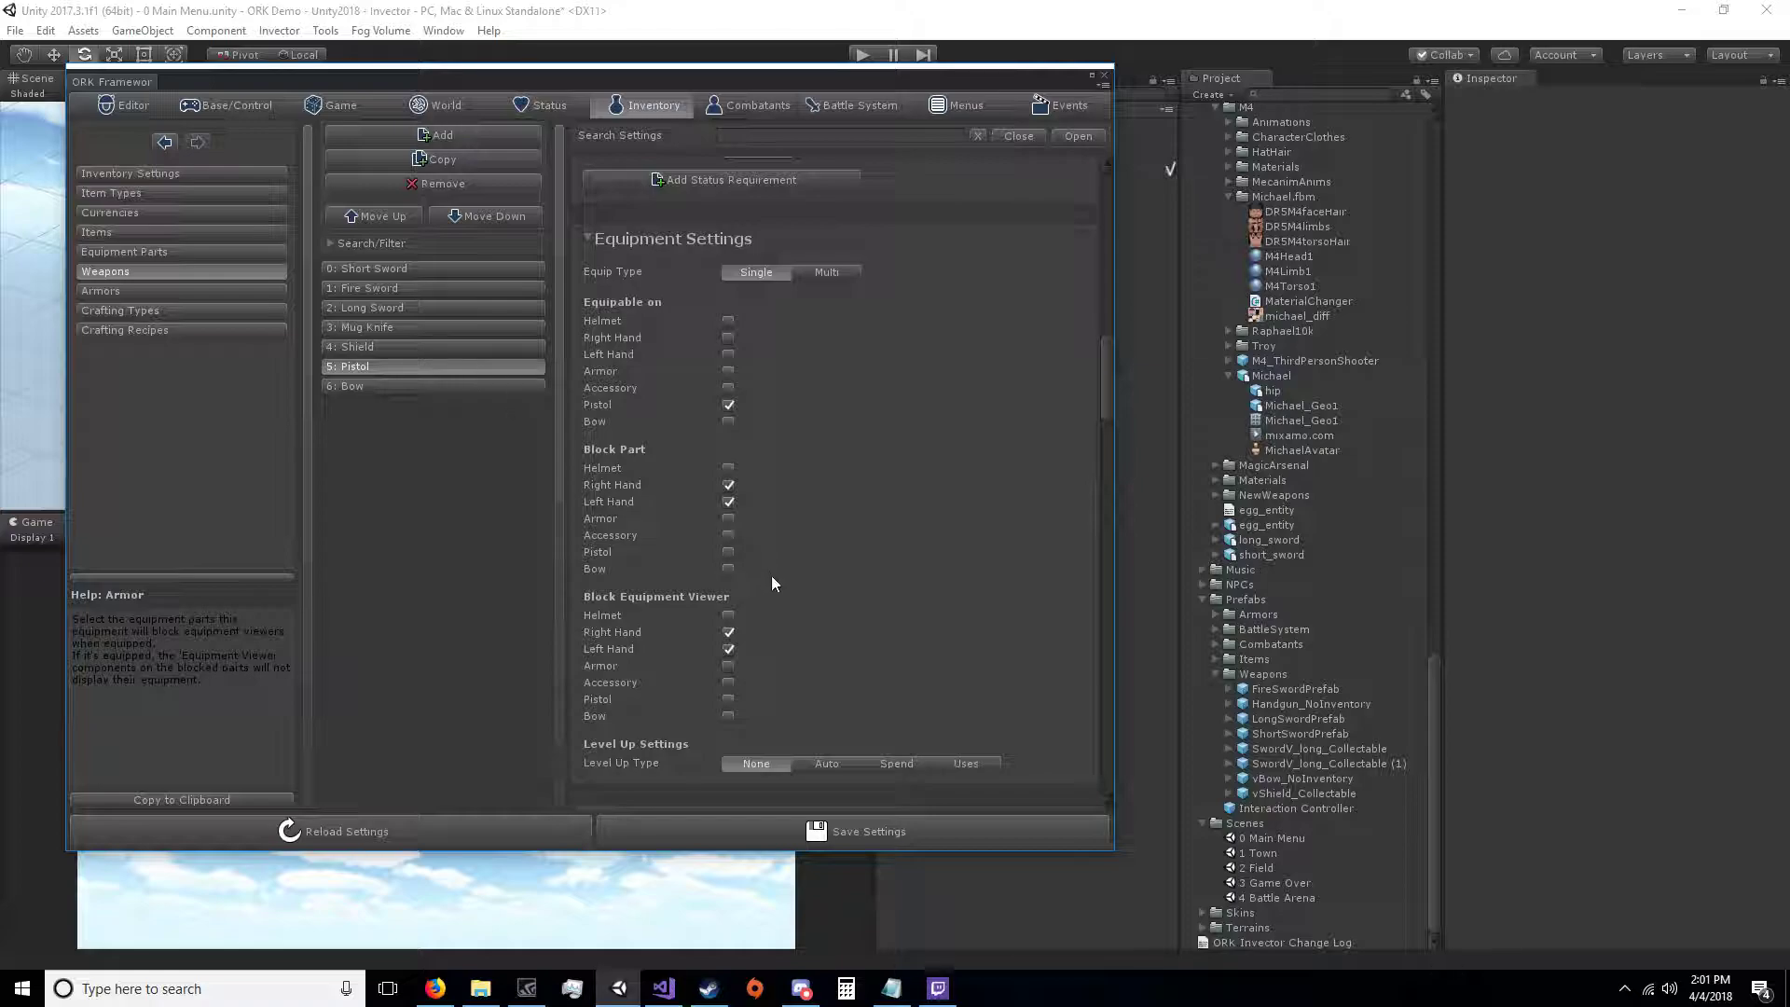
{"action": "left_click", "coordinate": [446, 387]}
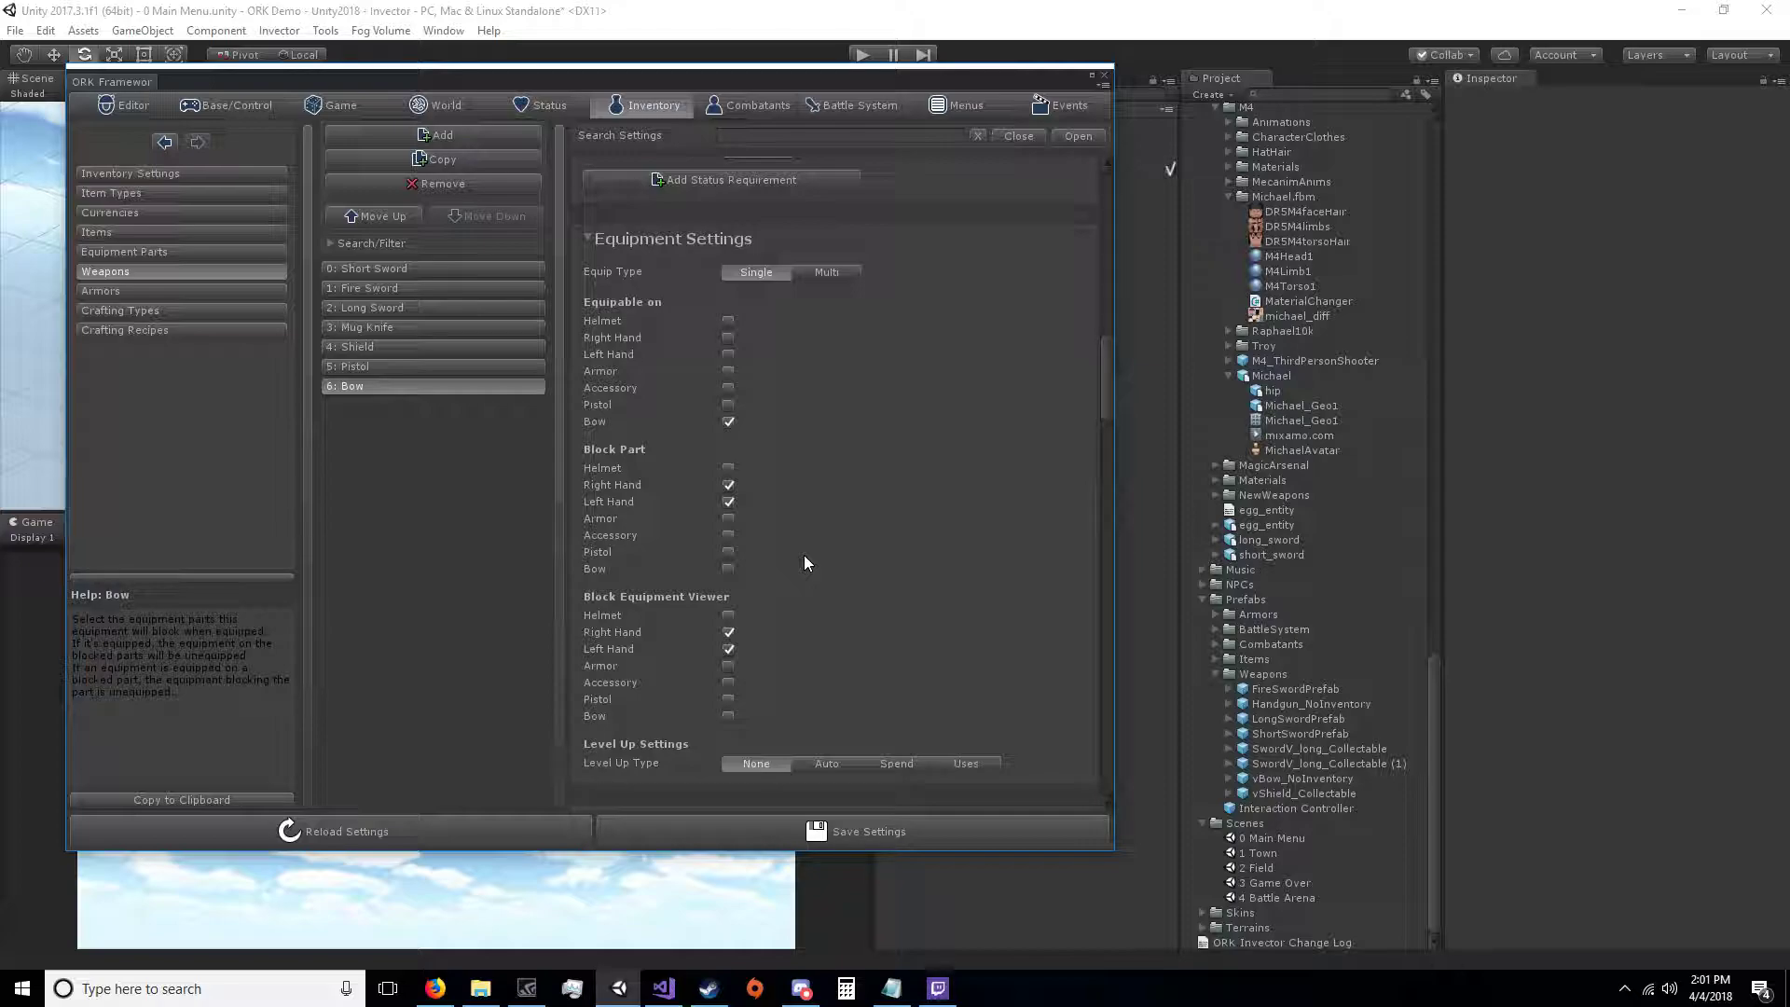
Step: Compare the part-blocking settings of the Short Sword, Long Sword and Shield weapons
{"action": "left_click", "coordinate": [481, 272]}
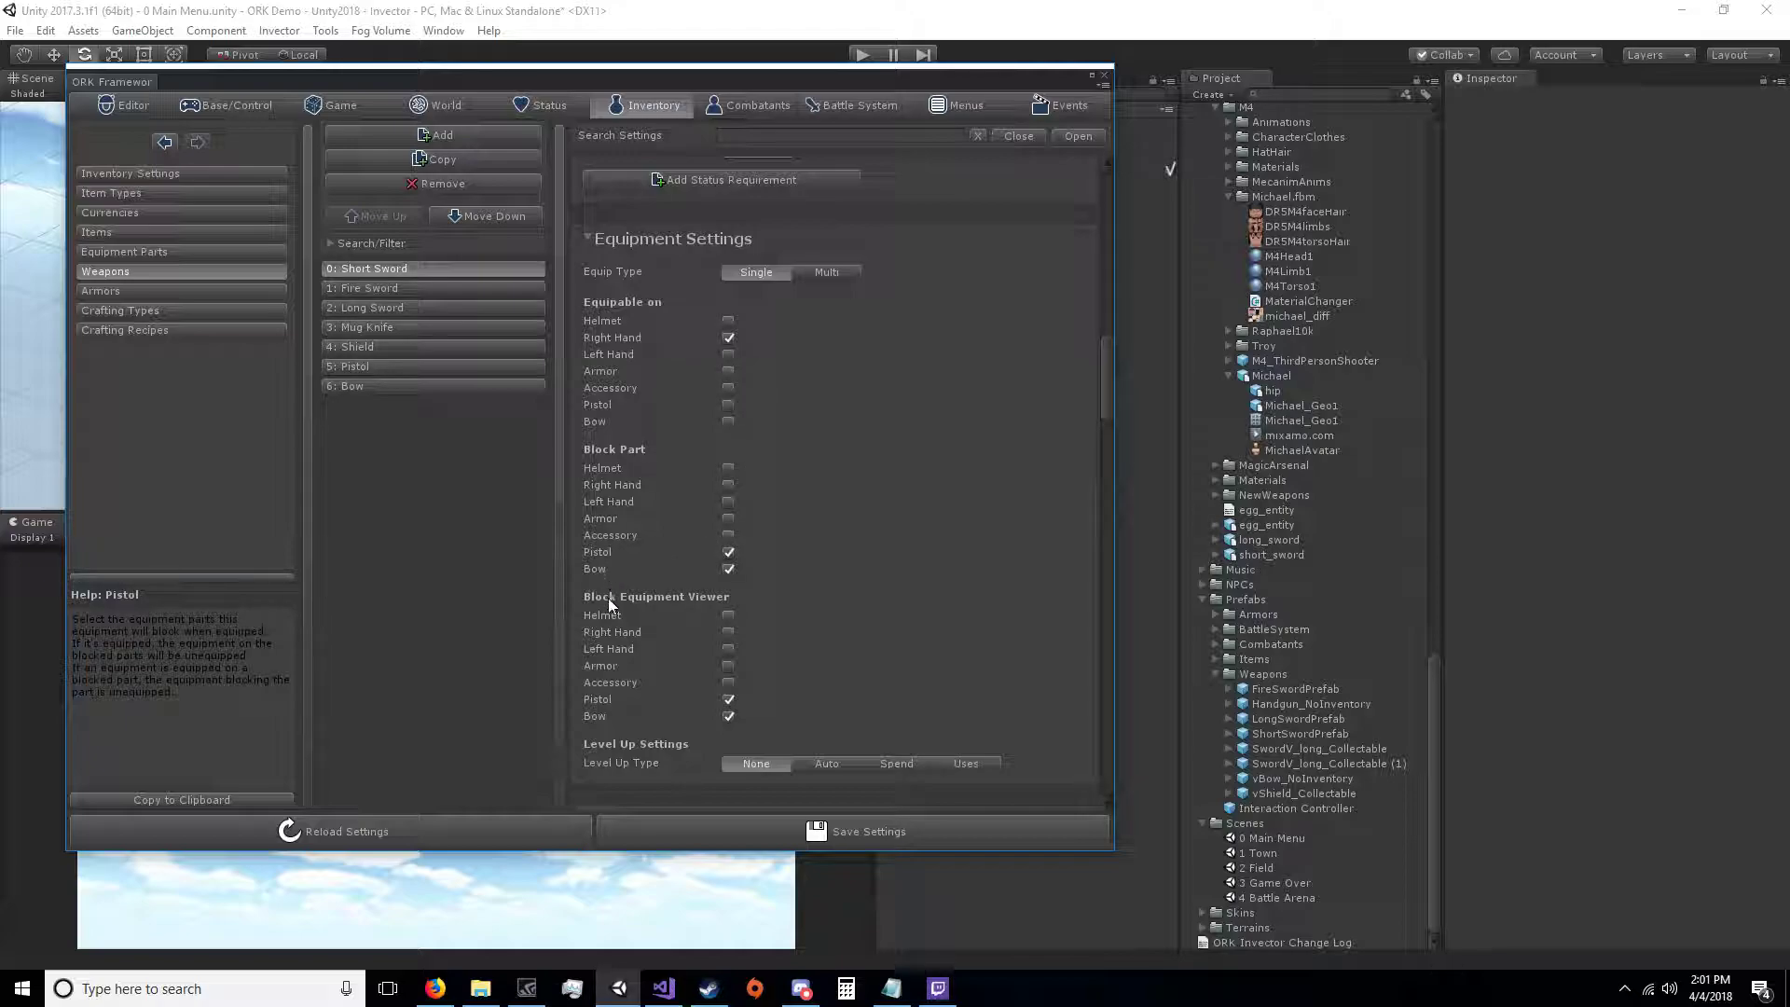
{"action": "left_click", "coordinate": [425, 308]}
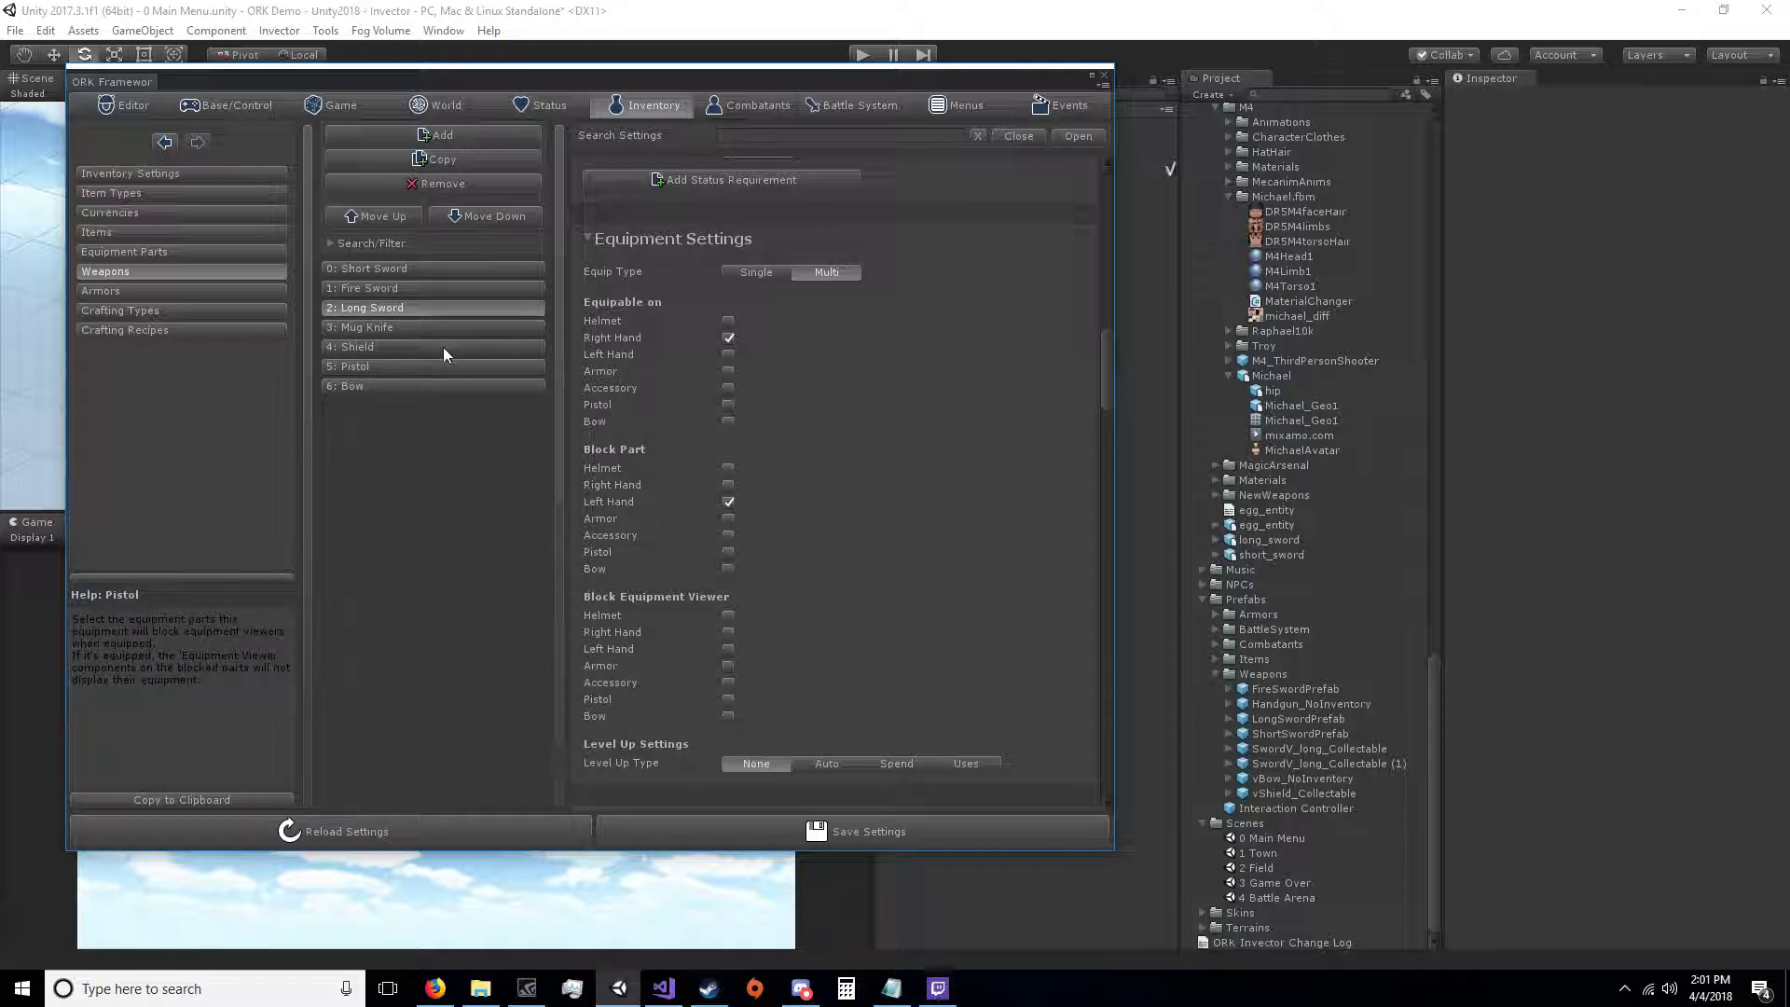
{"action": "left_click", "coordinate": [436, 348]}
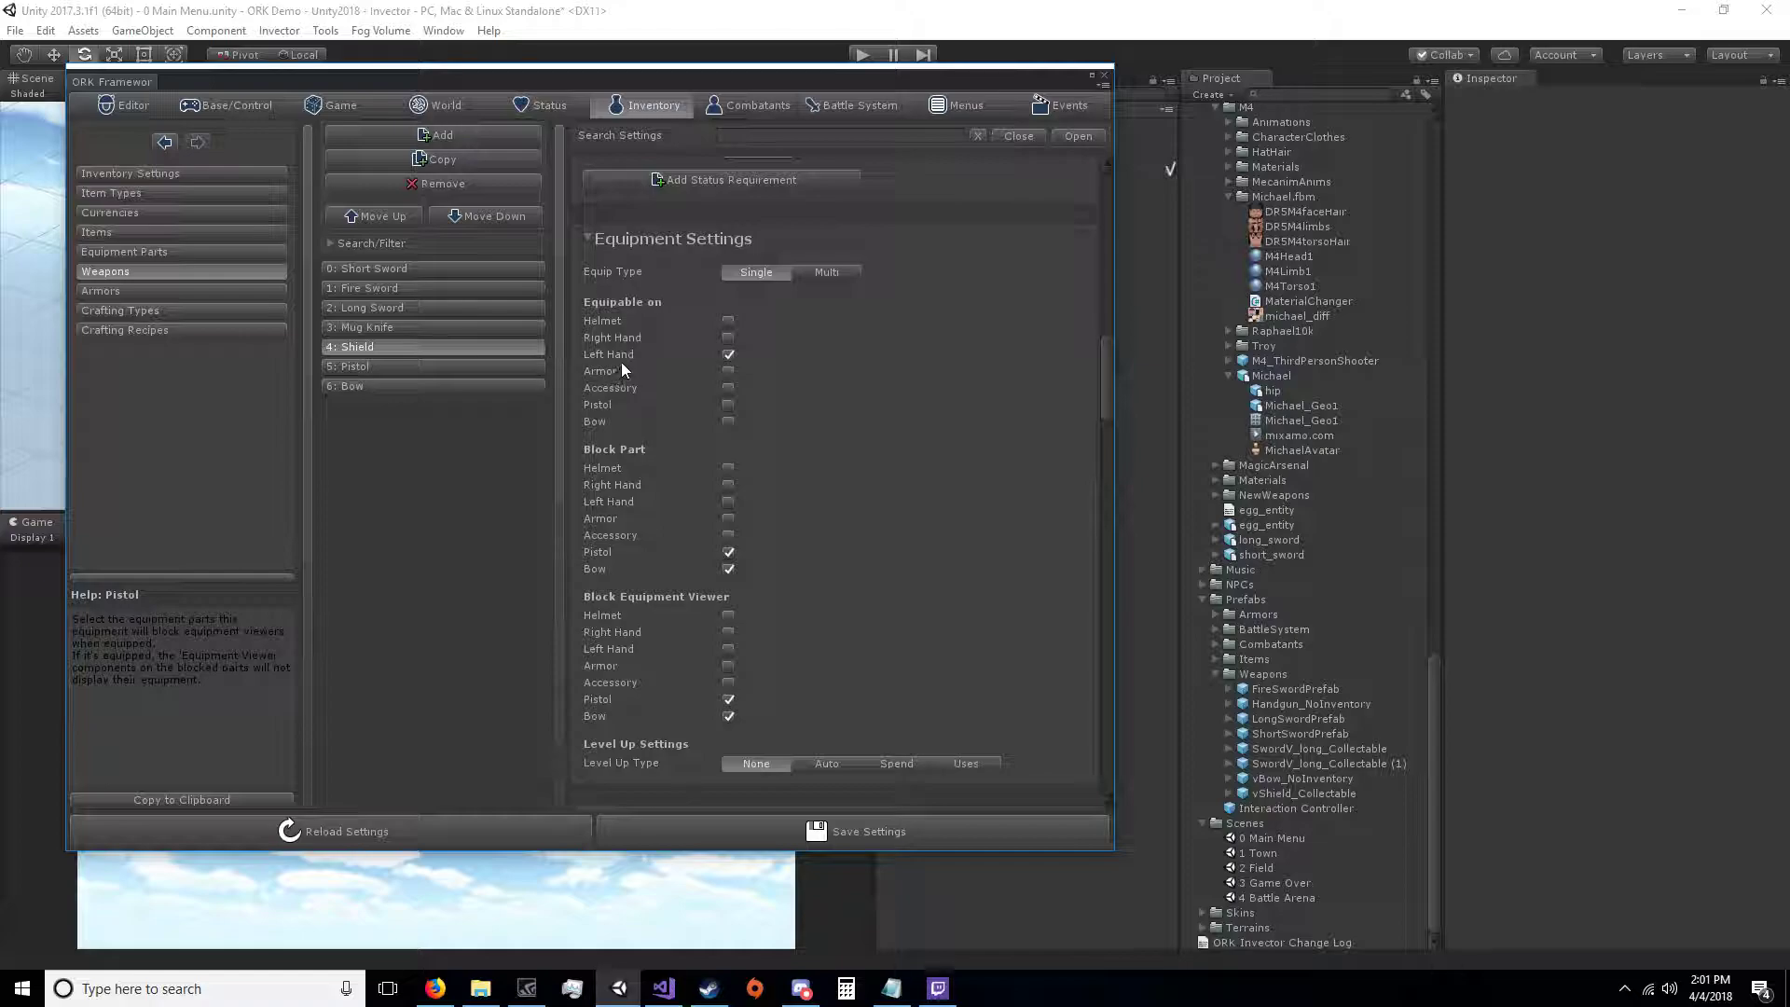
Step: Save the ORK project settings and close the ORK Framework editor
{"action": "left_click", "coordinate": [925, 834]}
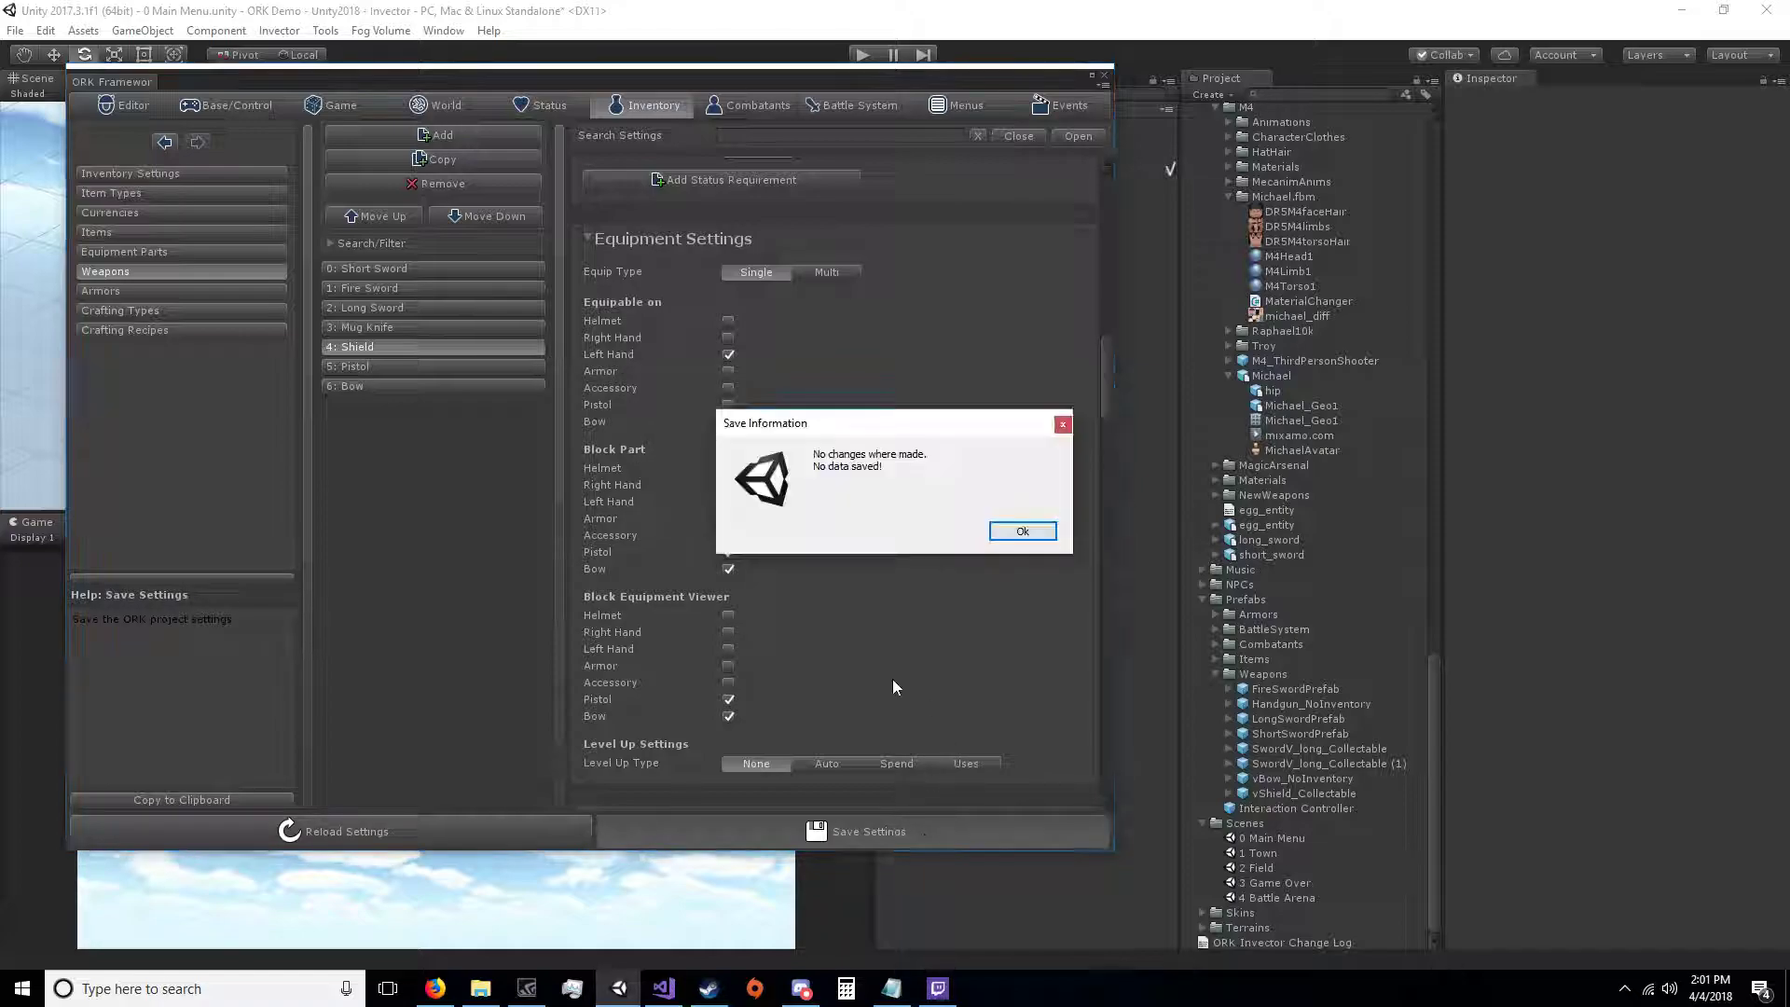
{"action": "left_click", "coordinate": [1025, 532]}
{"action": "left_click", "coordinate": [1103, 74]}
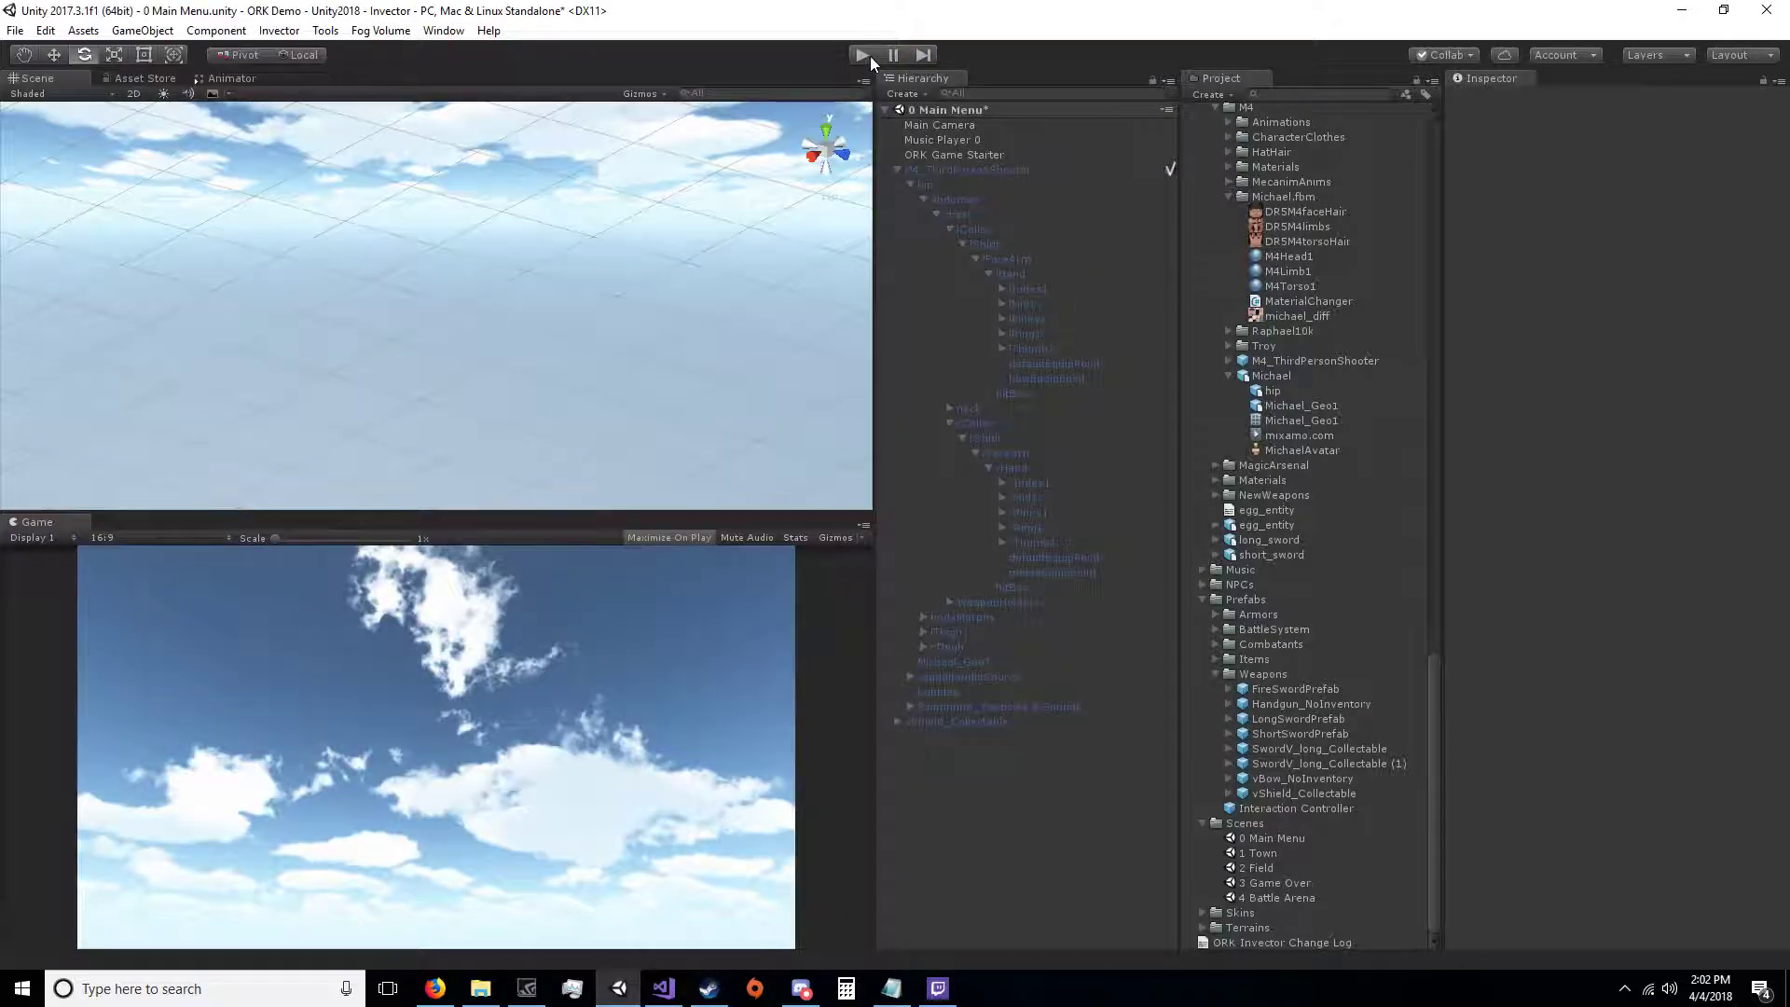
Step: Run the scene in play mode, start a new game, and bring up the player character's equipment screen
{"action": "left_click", "coordinate": [860, 54]}
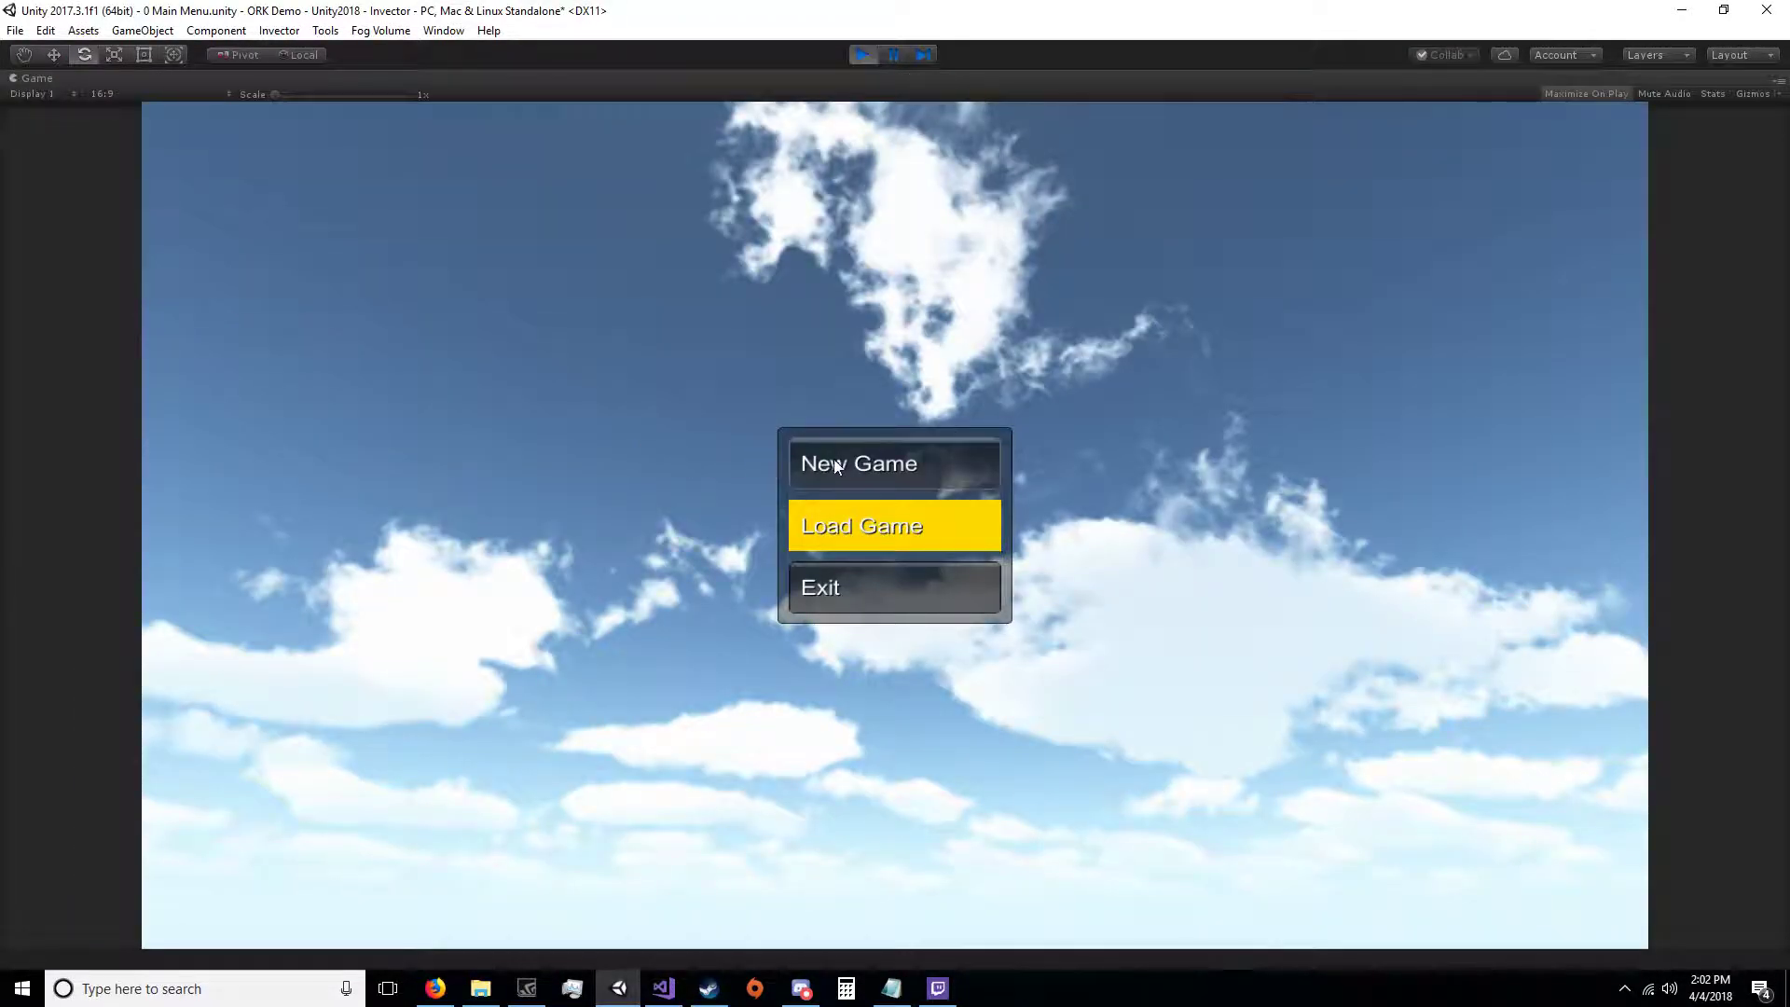
{"action": "left_click", "coordinate": [839, 461]}
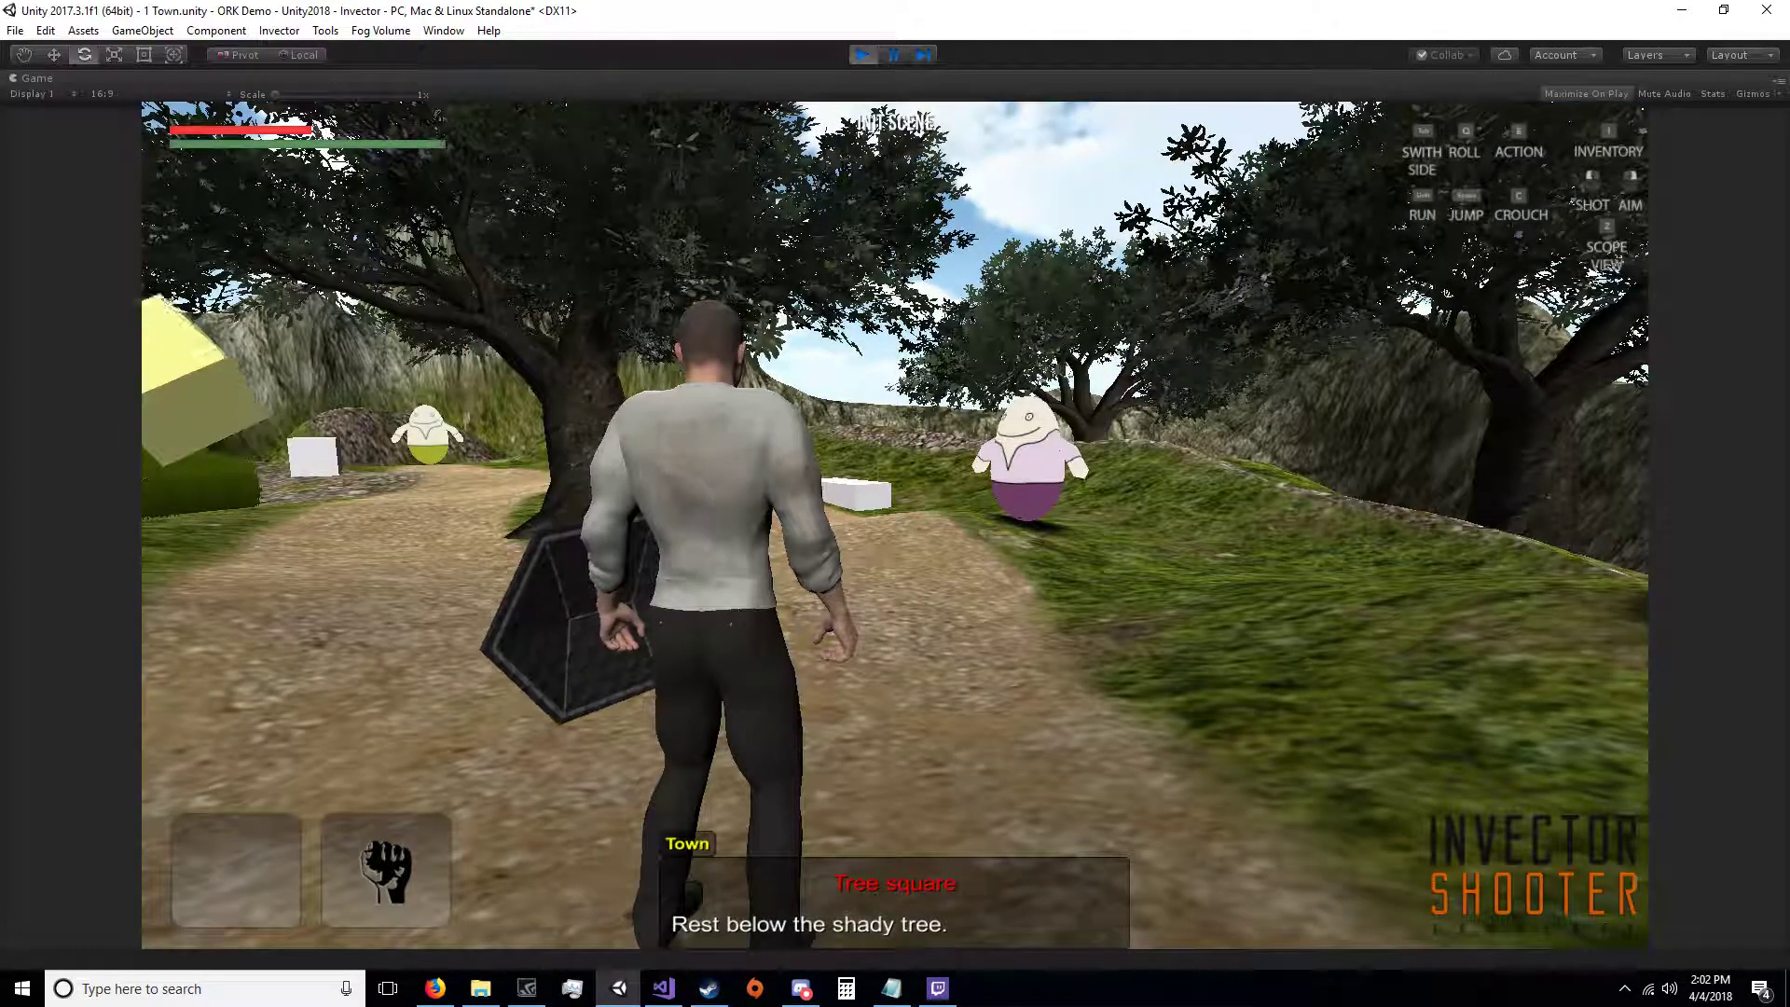
{"action": "key", "text": "Escape"}
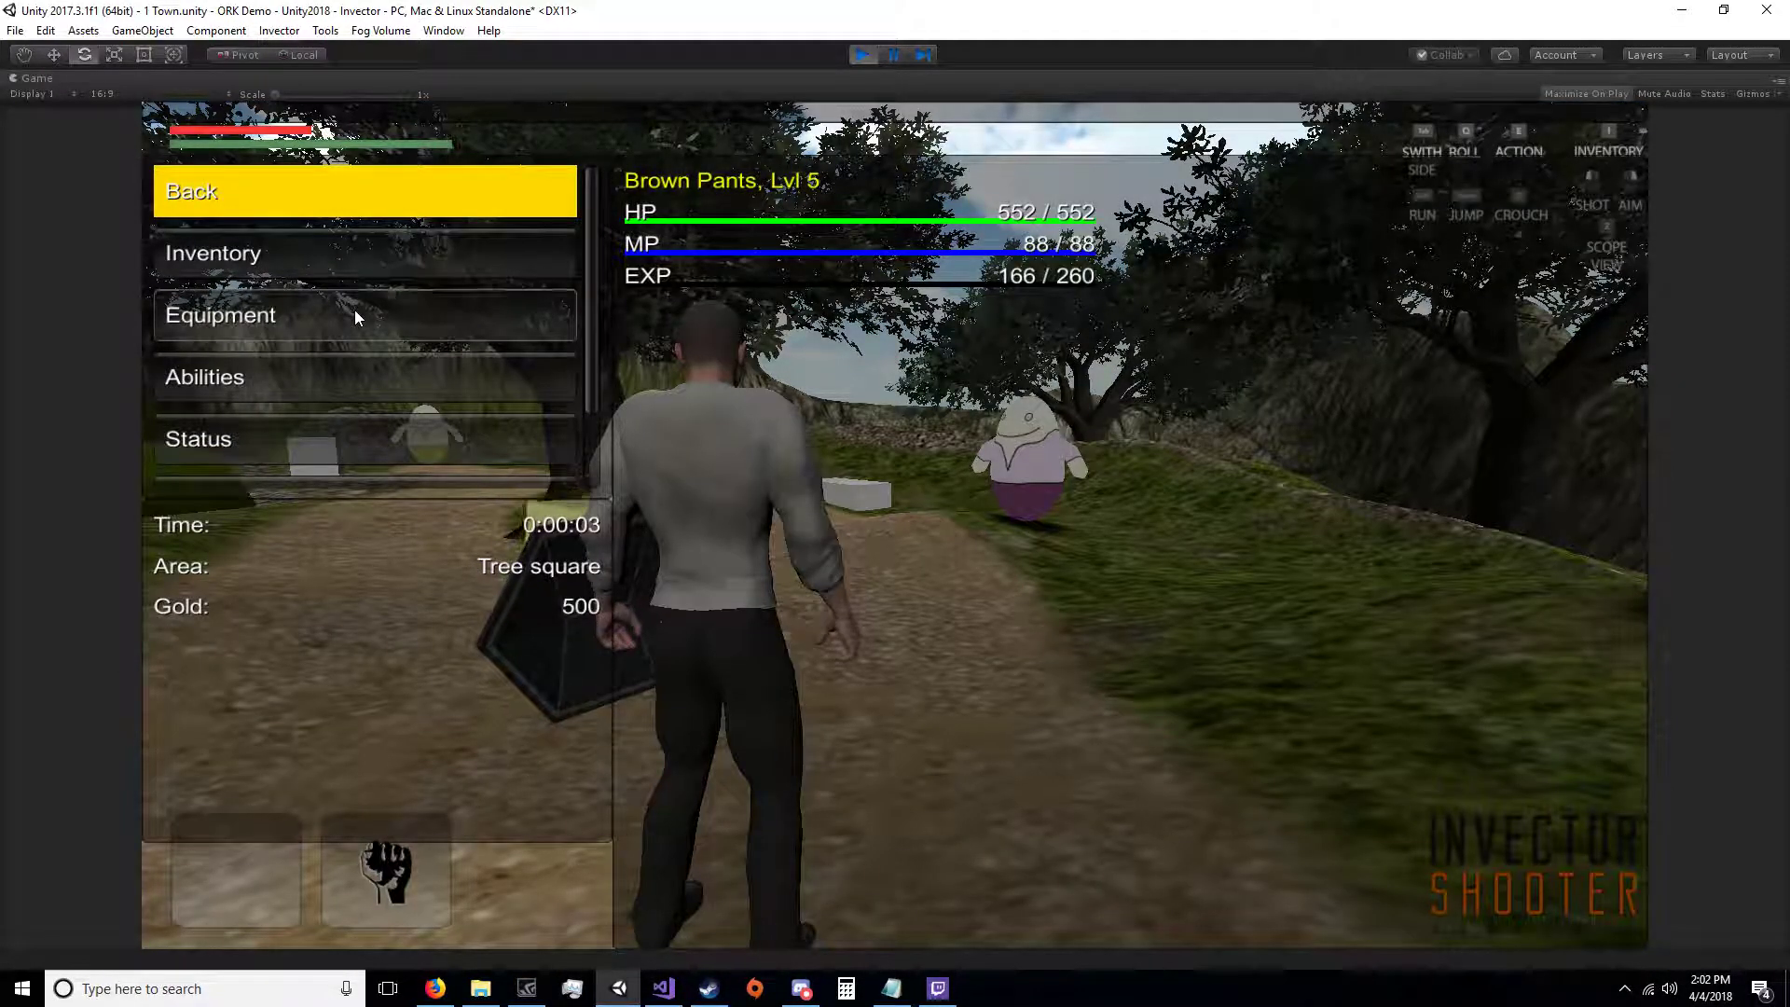
{"action": "left_click", "coordinate": [355, 317]}
{"action": "left_click", "coordinate": [839, 522]}
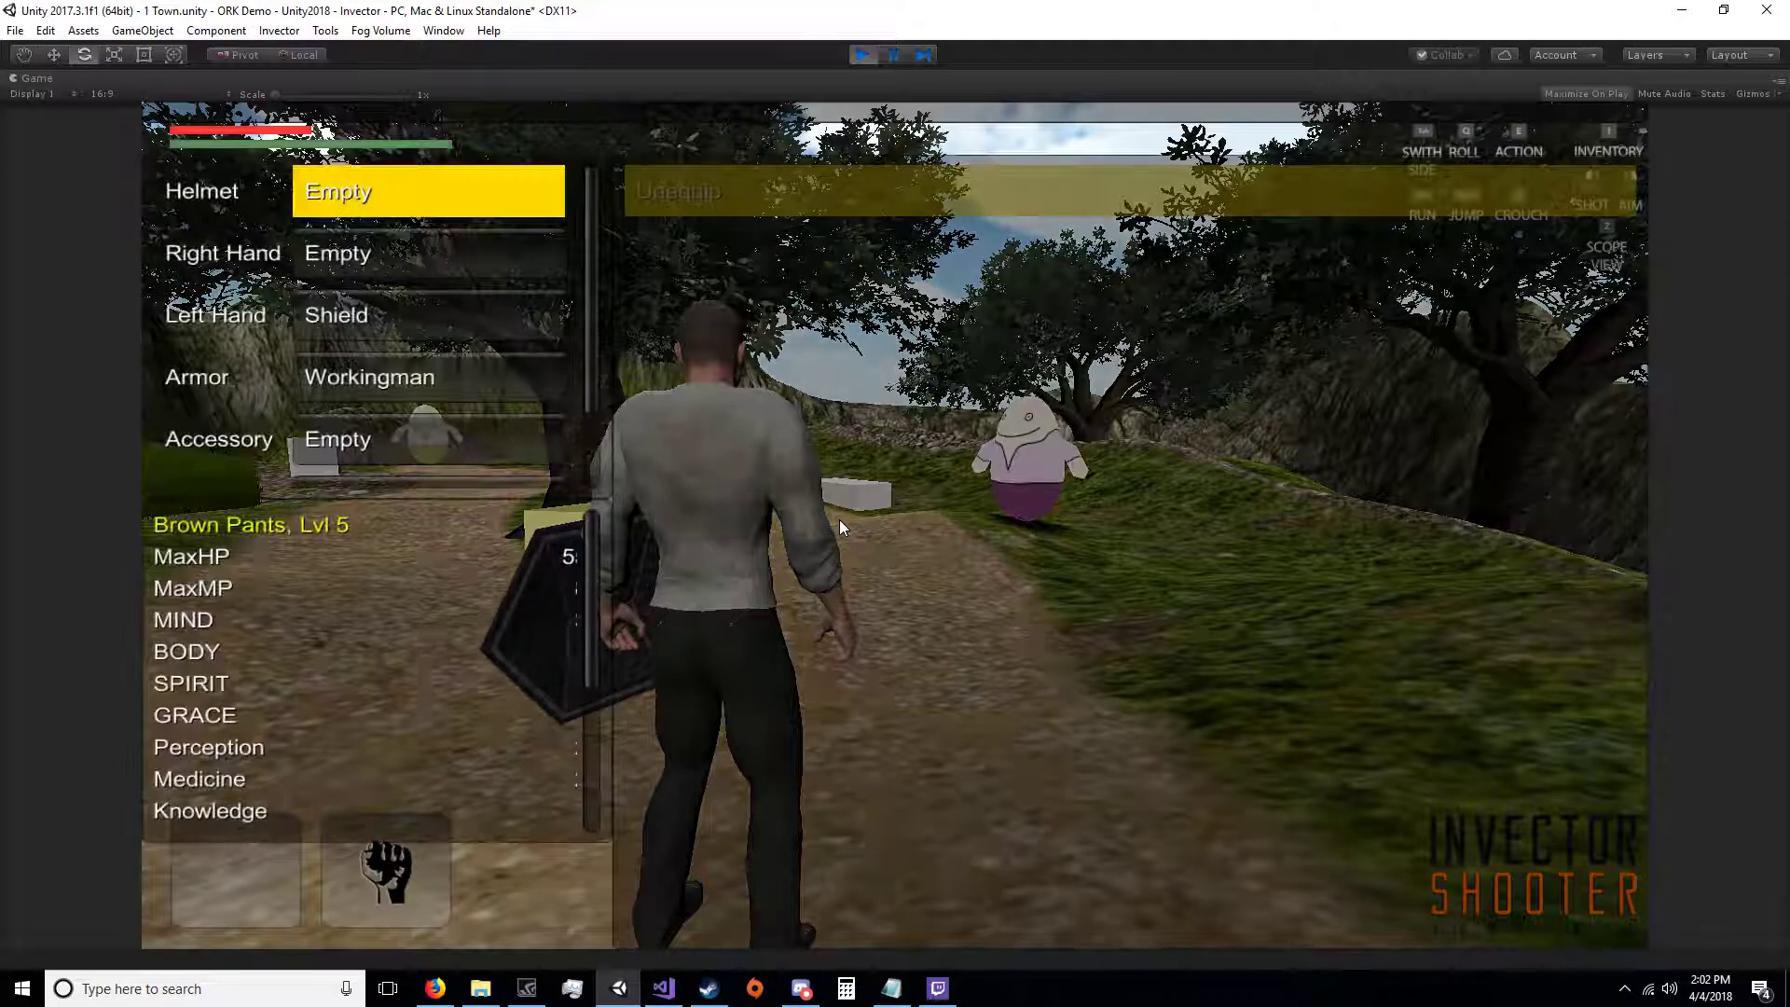
Step: Check which items are available for the Bow and Pistol equipment slots
{"action": "scroll", "coordinate": [447, 293], "scroll_direction": "down", "scroll_amount": 2}
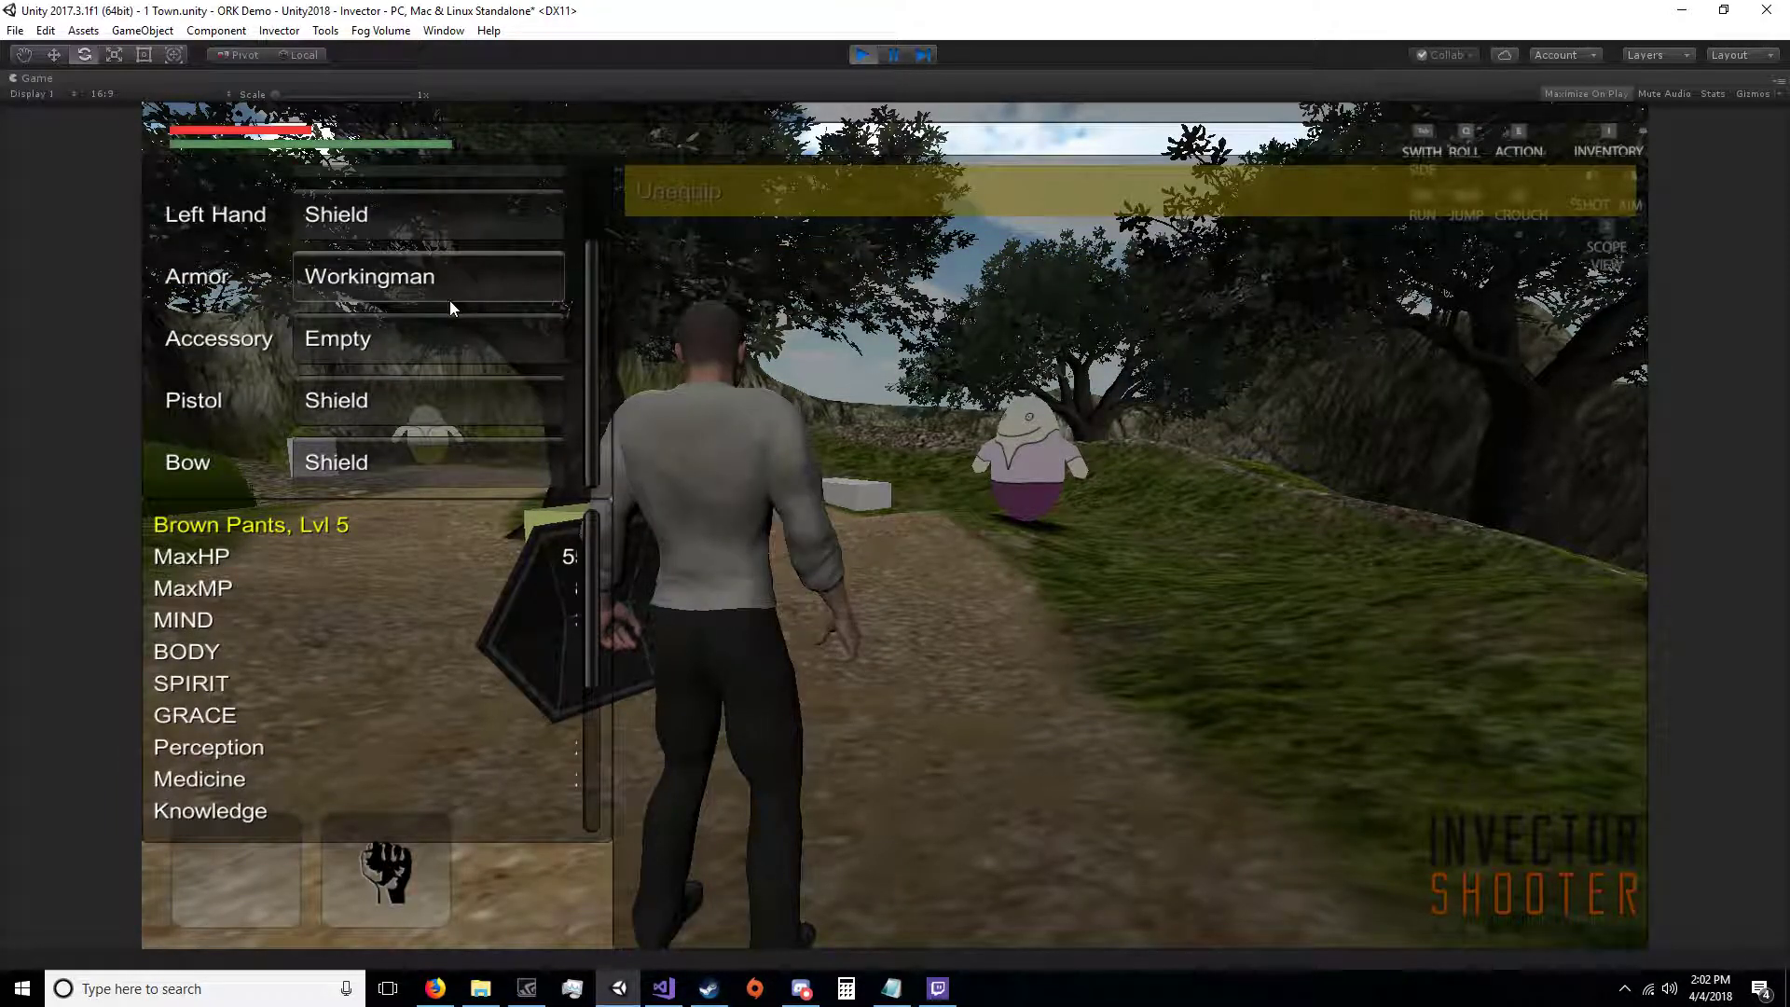
{"action": "left_click", "coordinate": [459, 466]}
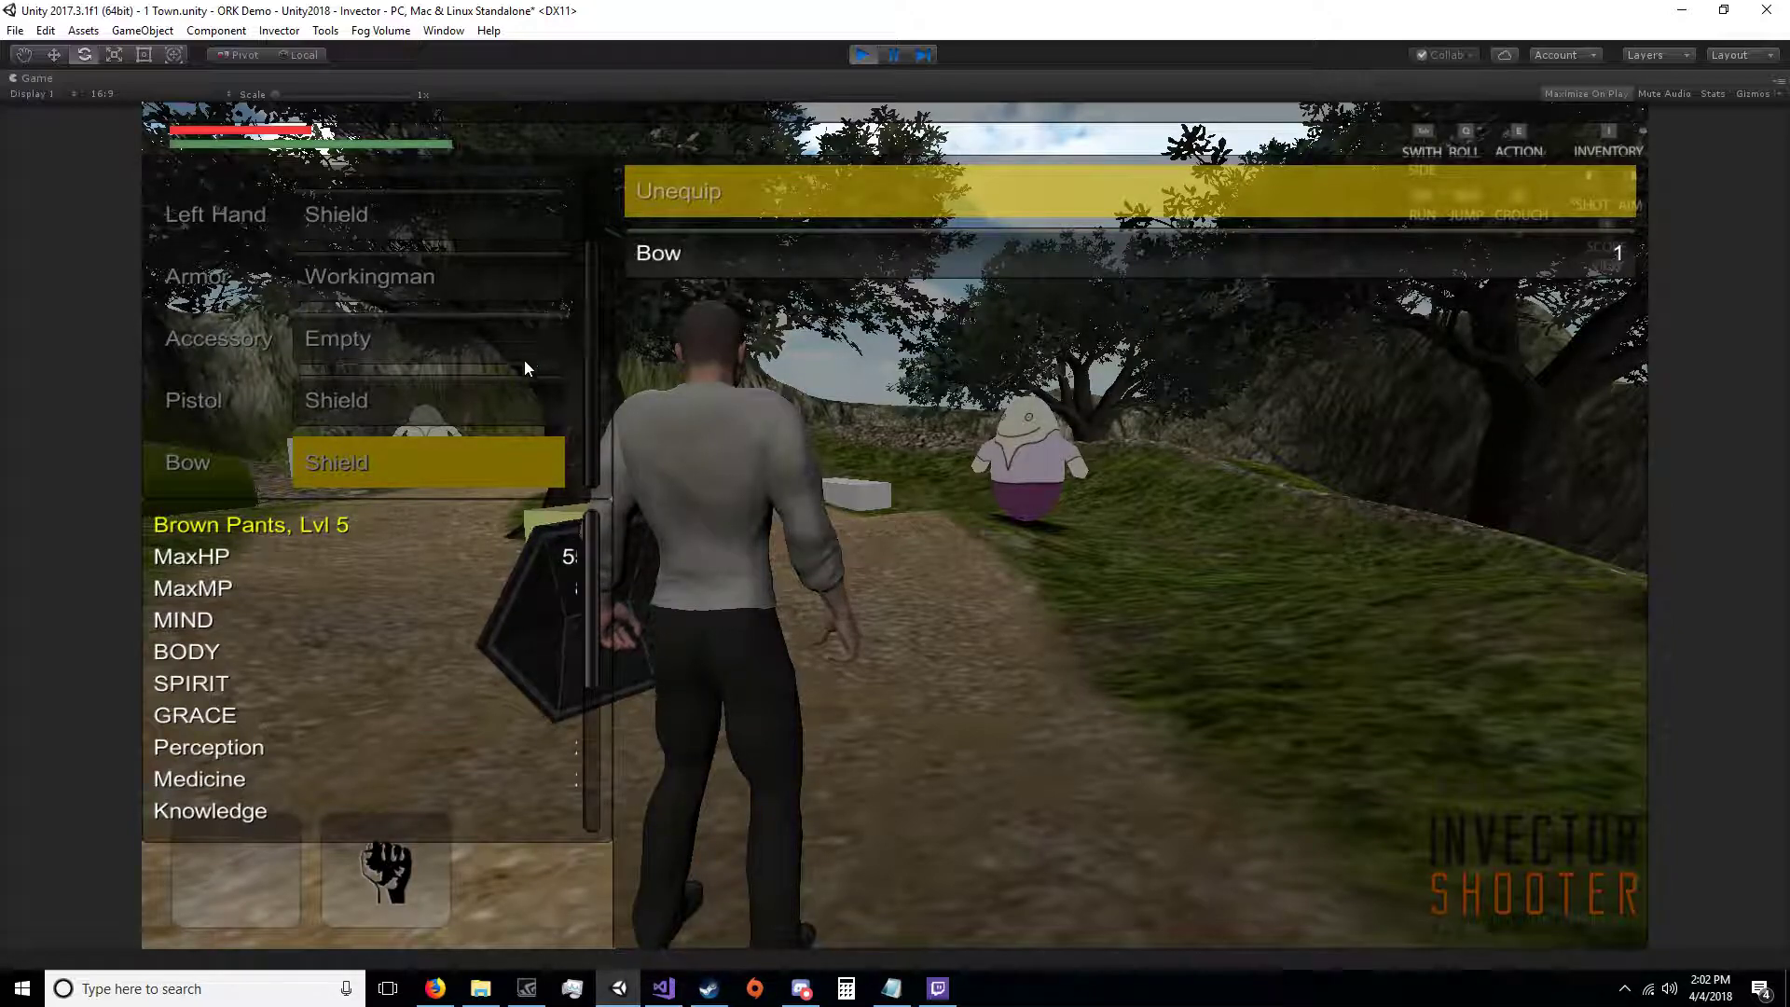
{"action": "left_click", "coordinate": [463, 407]}
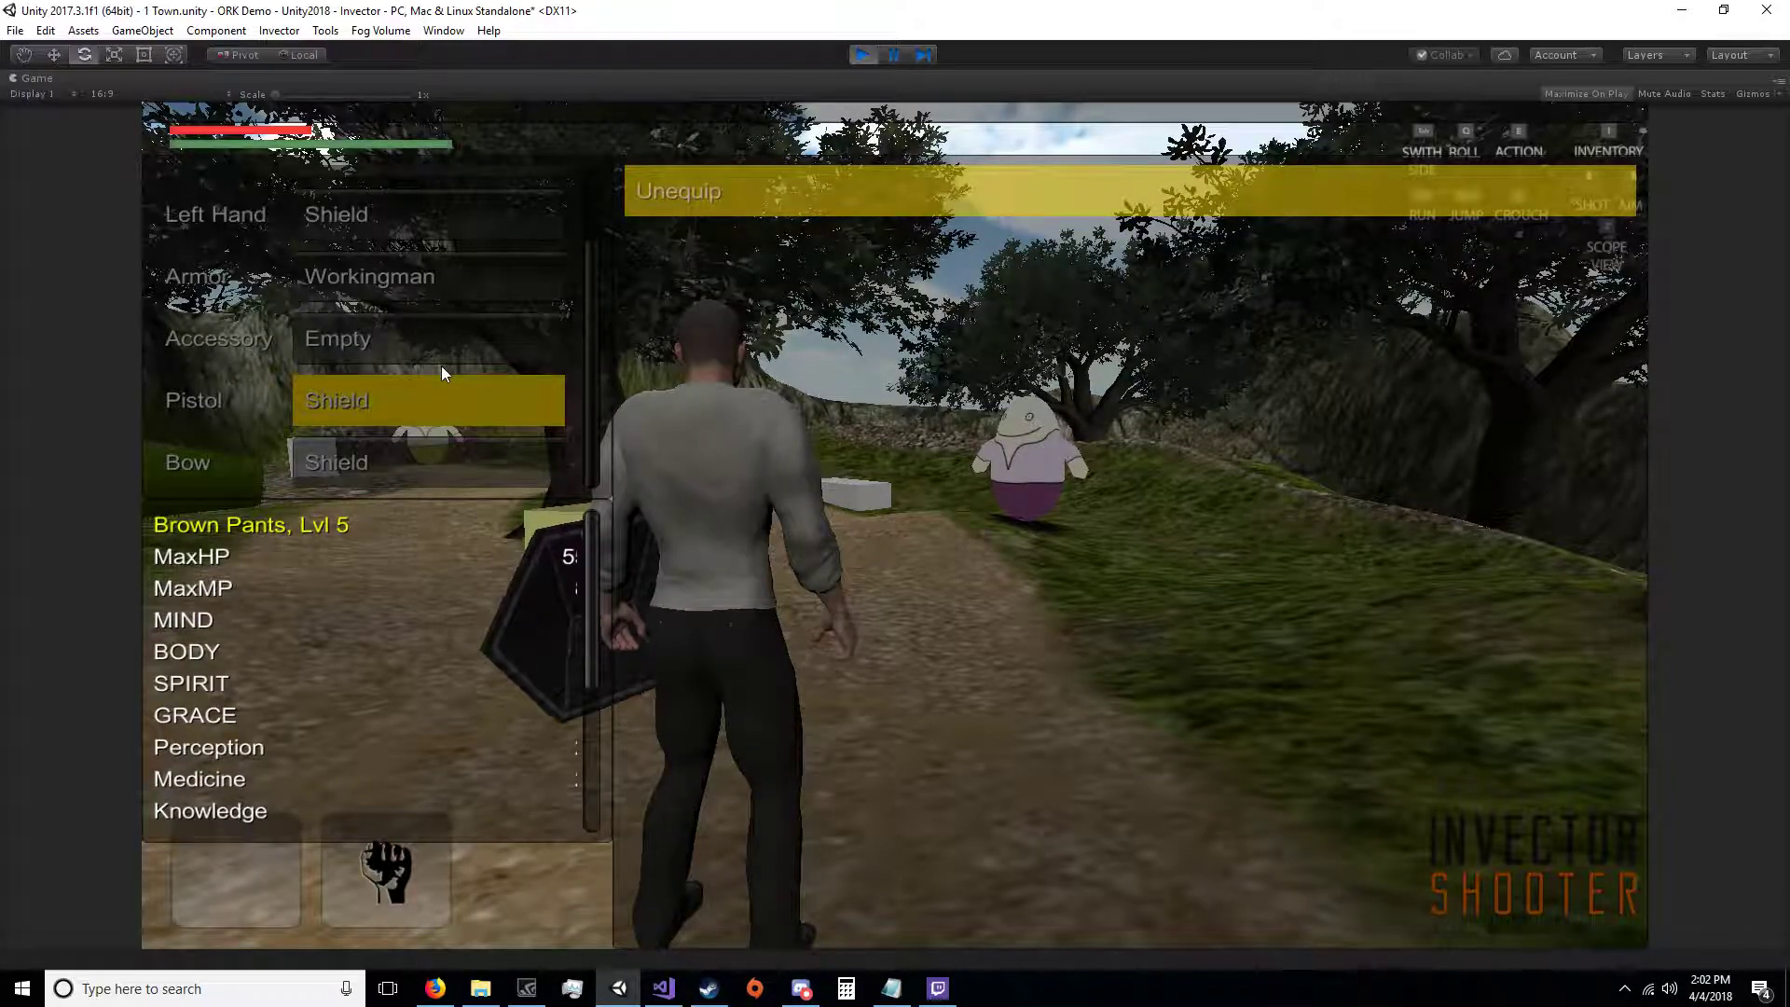
Step: Equip the Short Sword in the Right Hand slot, followed by the Shield in the Left Hand slot
{"action": "scroll", "coordinate": [440, 365], "scroll_direction": "up", "scroll_amount": 2}
{"action": "left_click", "coordinate": [460, 260]}
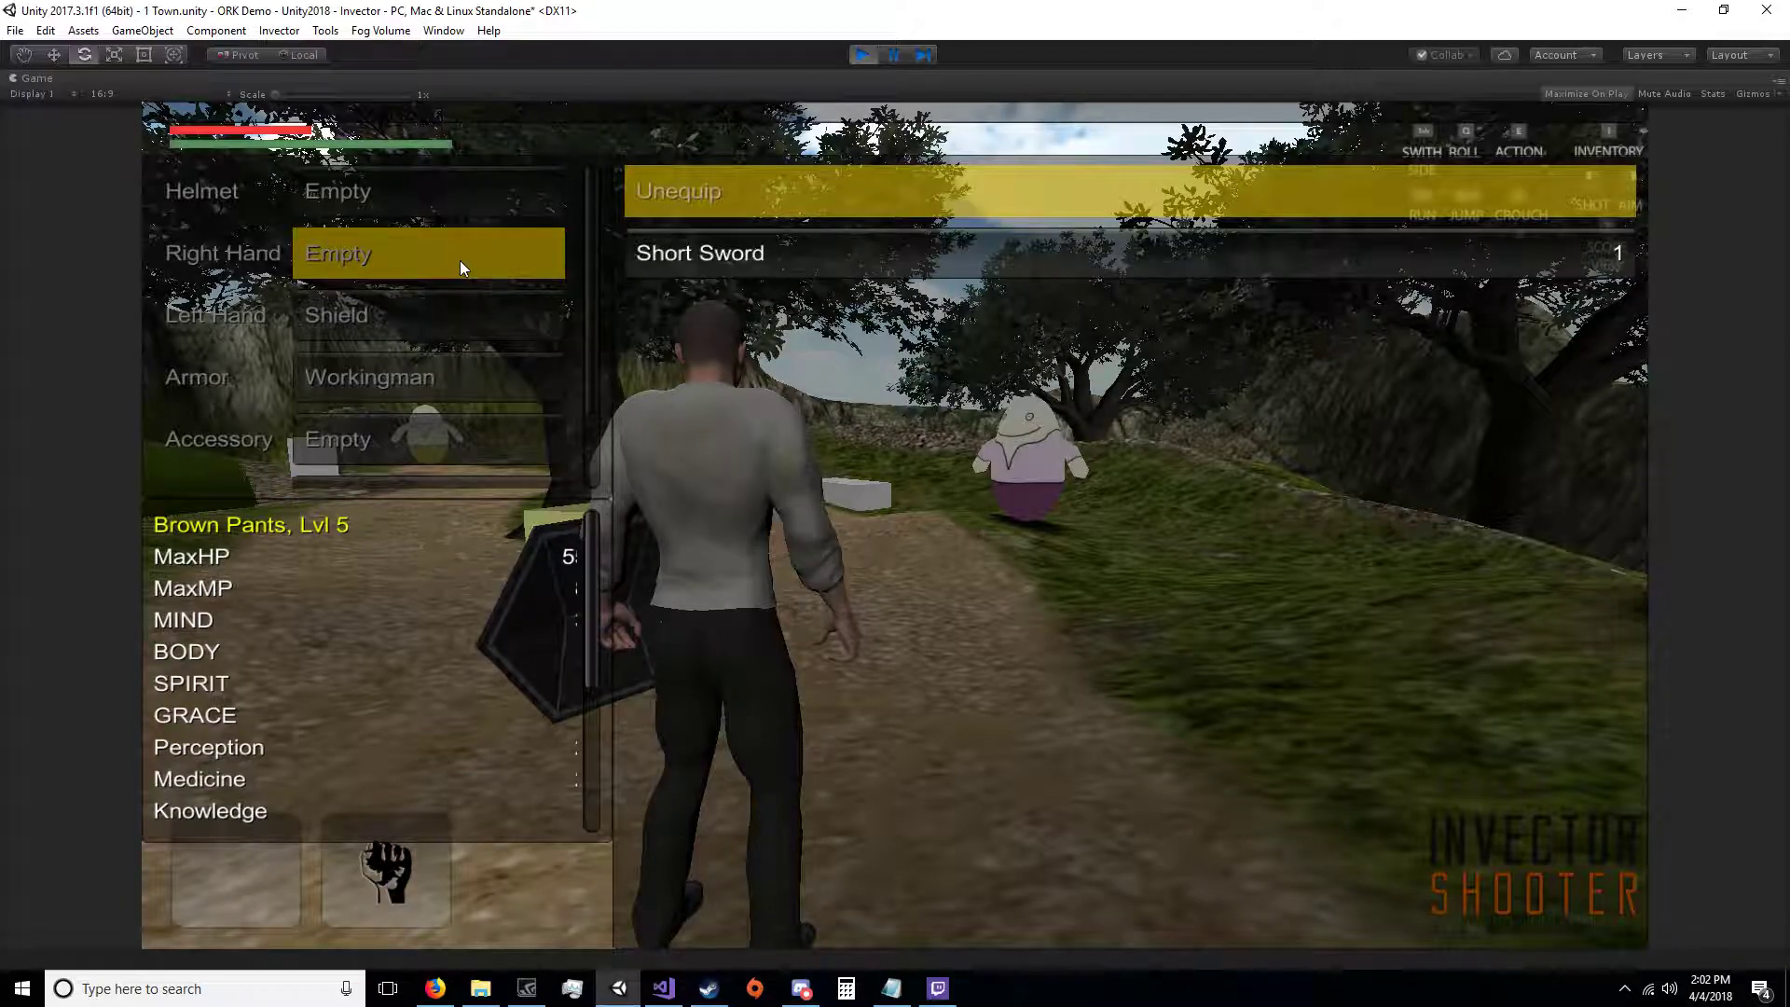
{"action": "left_click", "coordinate": [729, 249]}
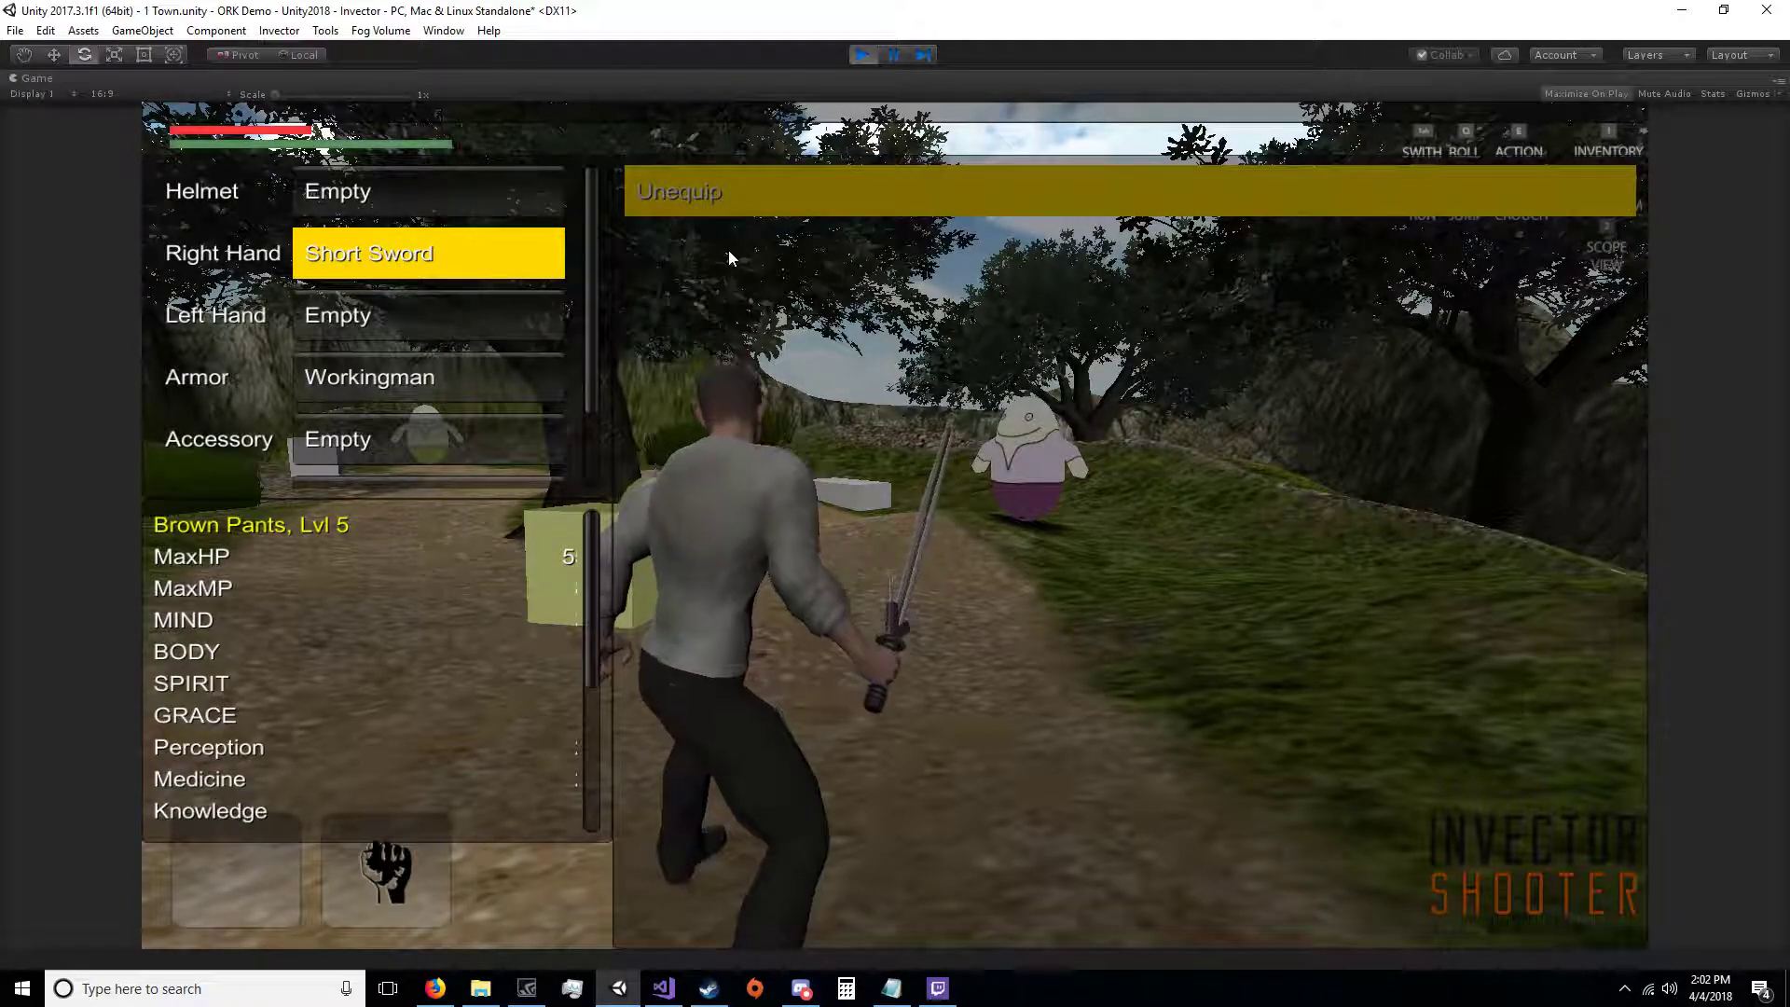
{"action": "left_click", "coordinate": [434, 312]}
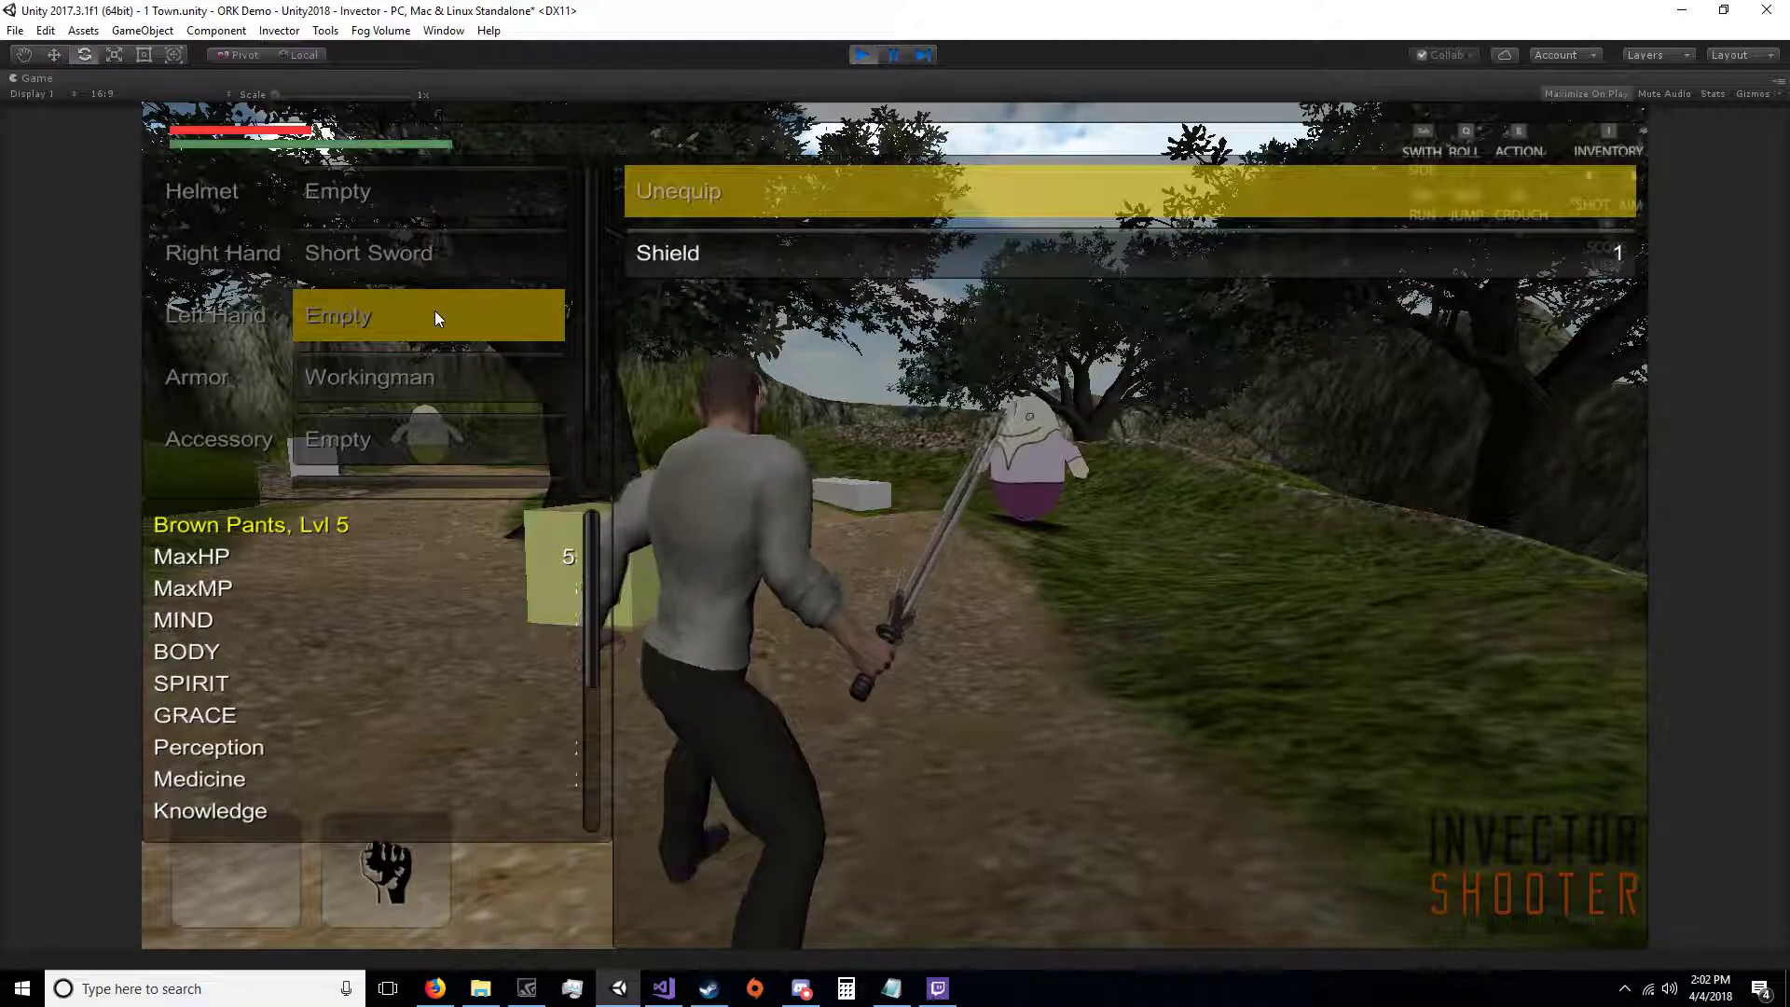
{"action": "left_click", "coordinate": [668, 252]}
Step: Repeat the swap from the right-hand Short Sword back to the left-hand Shield, and exit play mode
{"action": "left_click", "coordinate": [479, 272]}
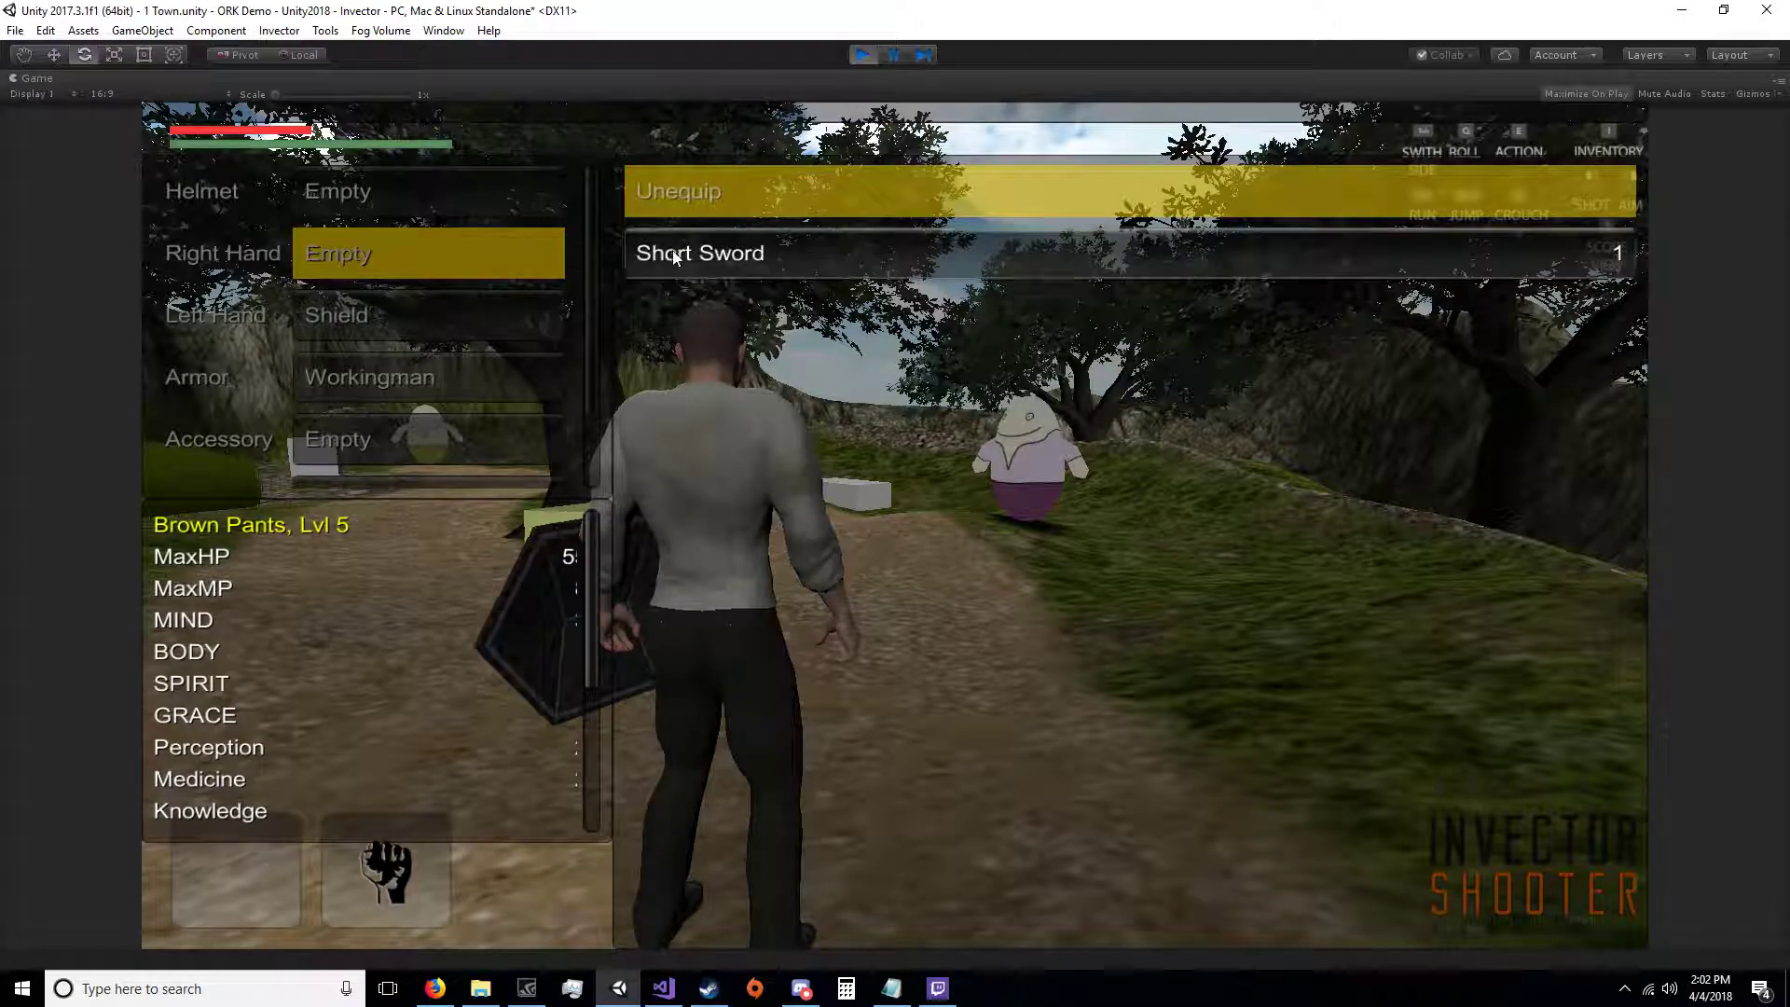
{"action": "left_click", "coordinate": [695, 253]}
{"action": "left_click", "coordinate": [449, 308]}
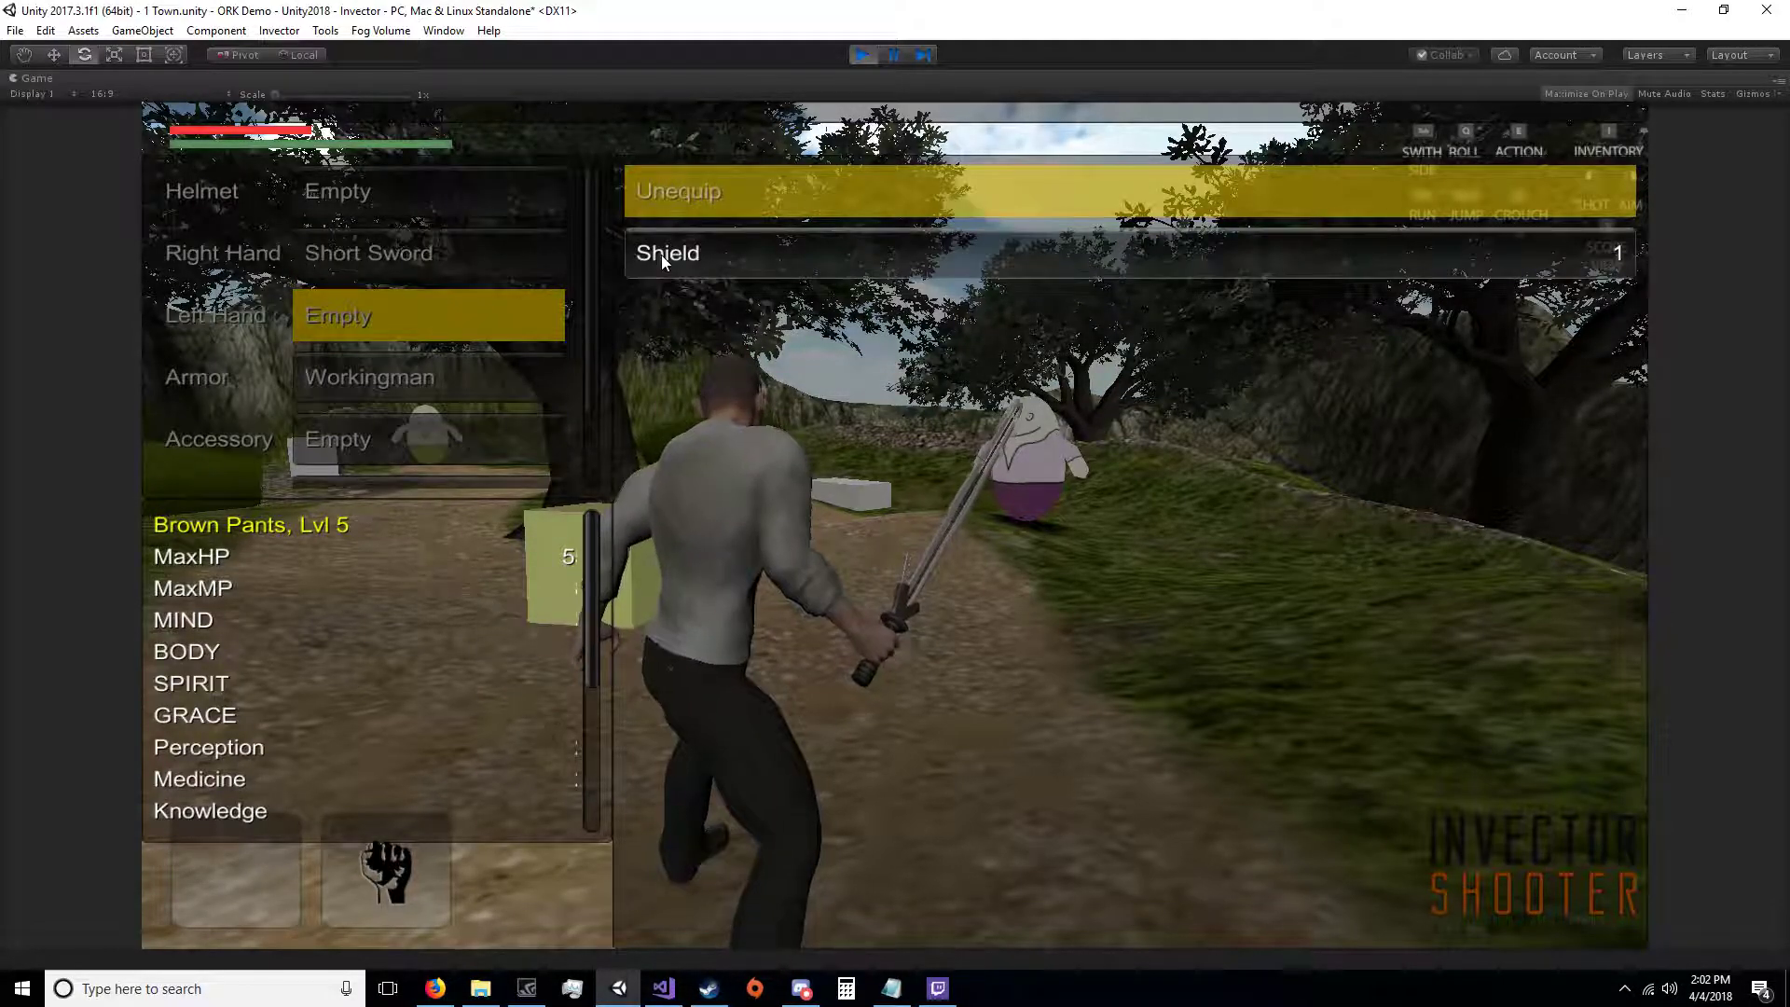
{"action": "left_click", "coordinate": [663, 255]}
{"action": "left_click", "coordinate": [484, 328]}
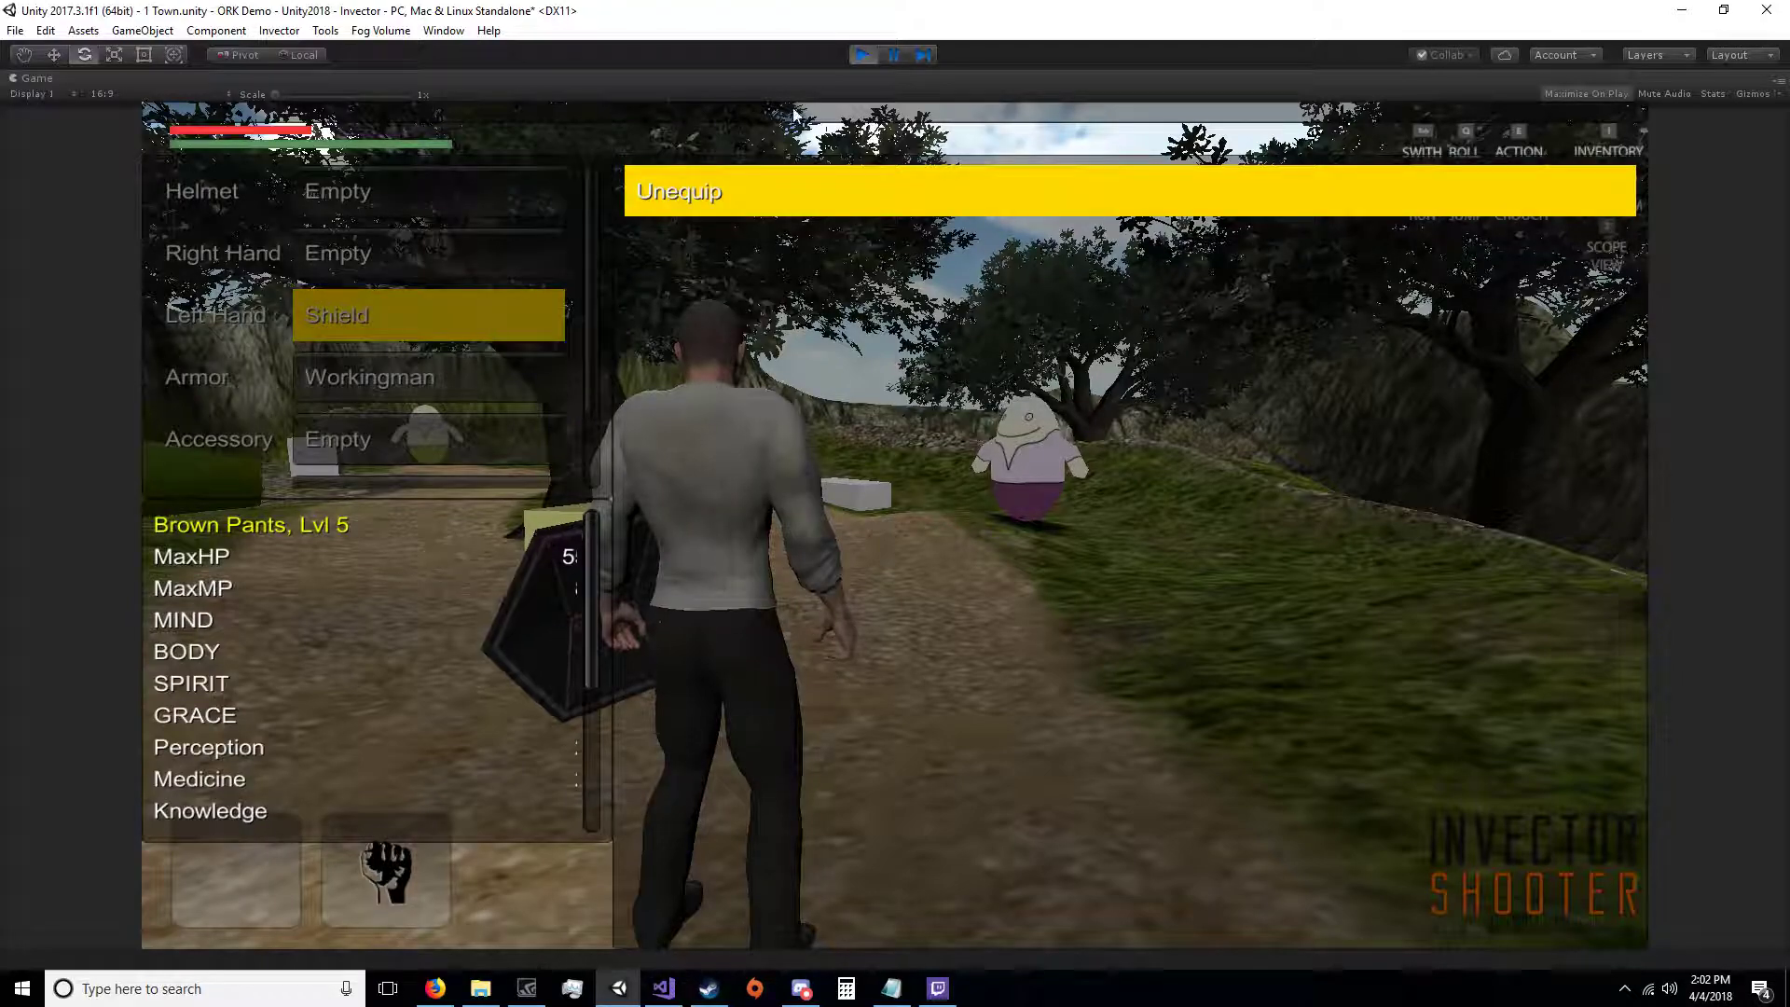
{"action": "left_click", "coordinate": [864, 56]}
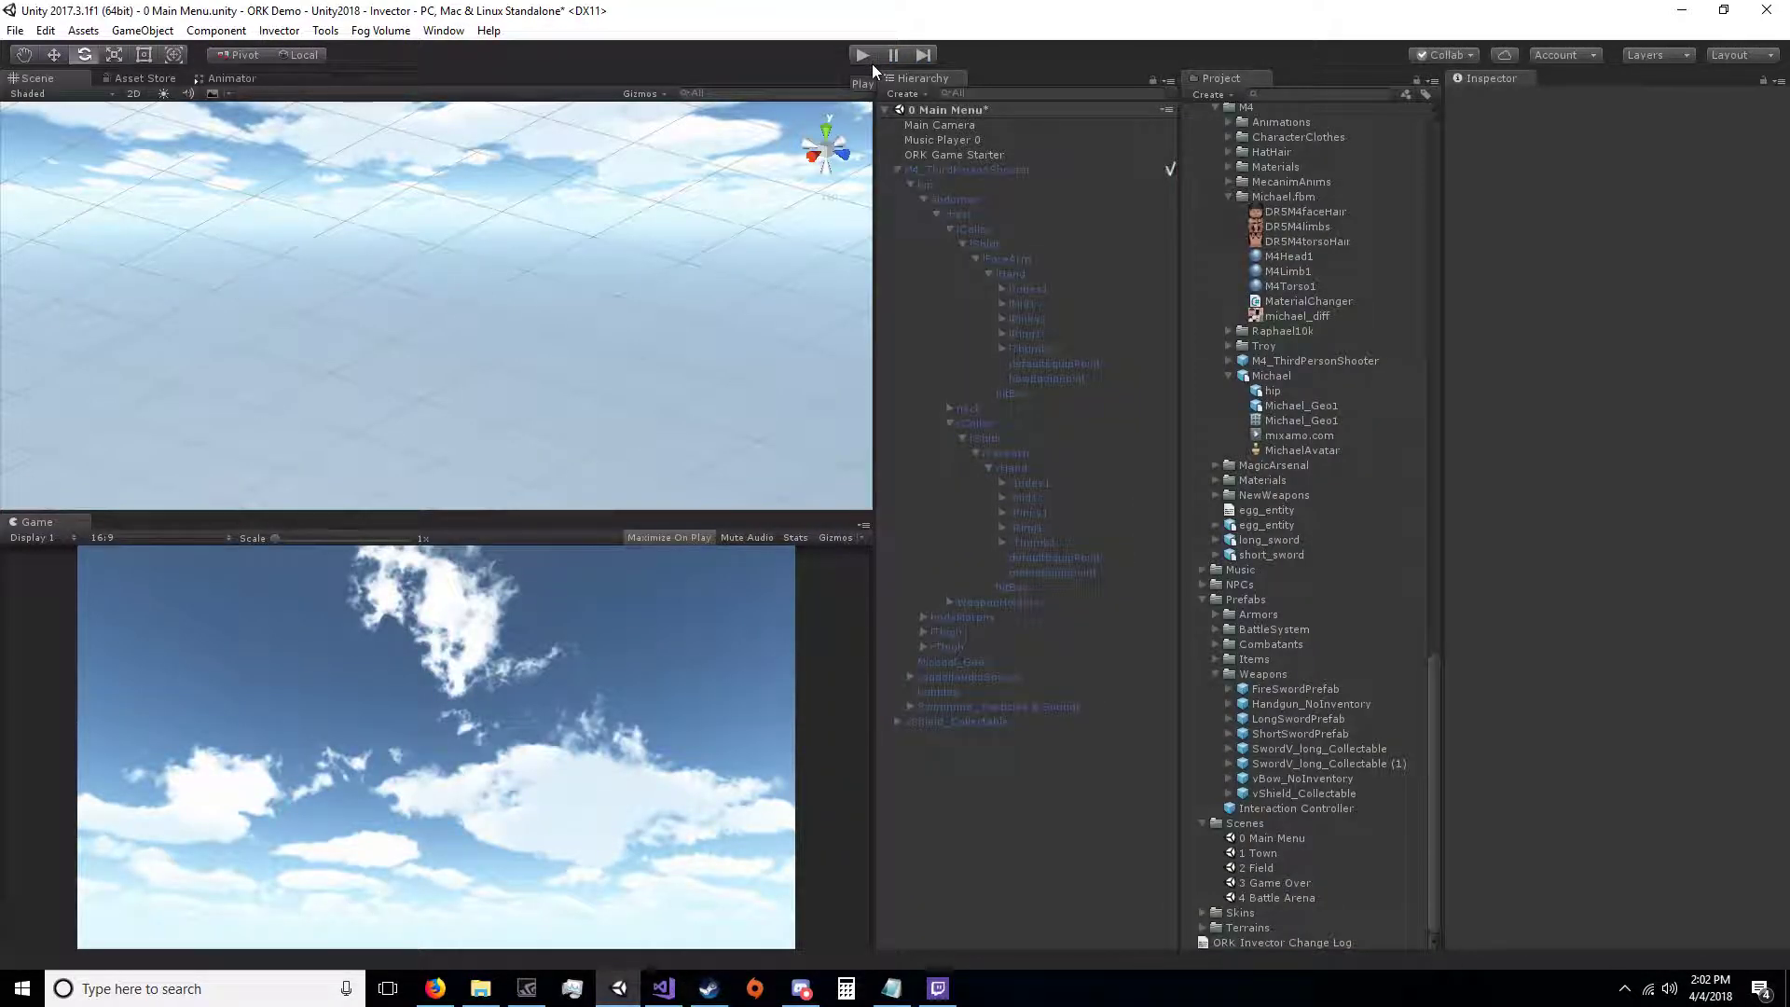